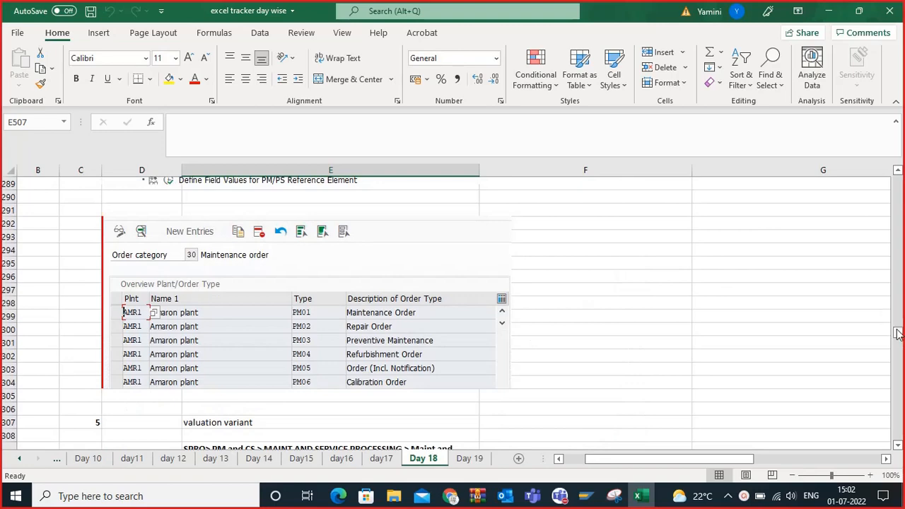
# Step: Review the maintenance order types, execution cycle and order-type configuration notes on the Day 18 sheet
pyautogui.moveTo(896, 332); pyautogui.dragTo(899, 186)
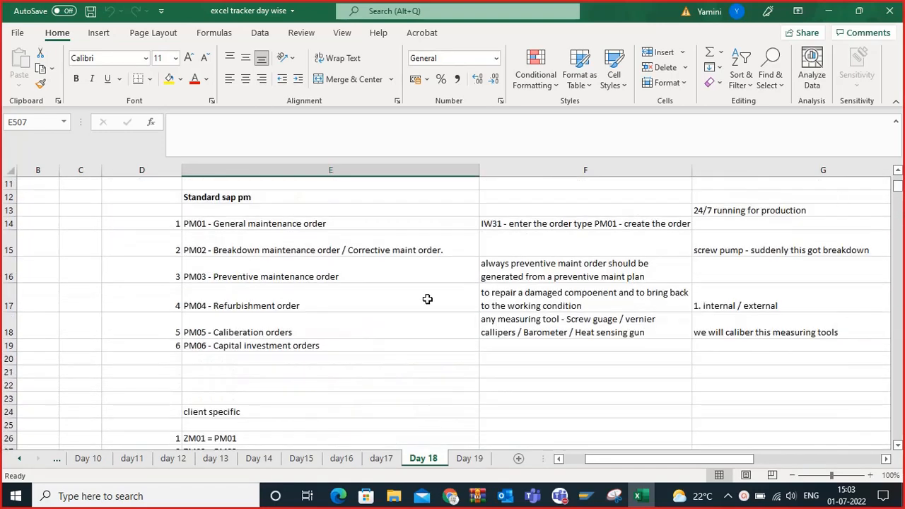
pyautogui.click(279, 249)
pyautogui.click(287, 226)
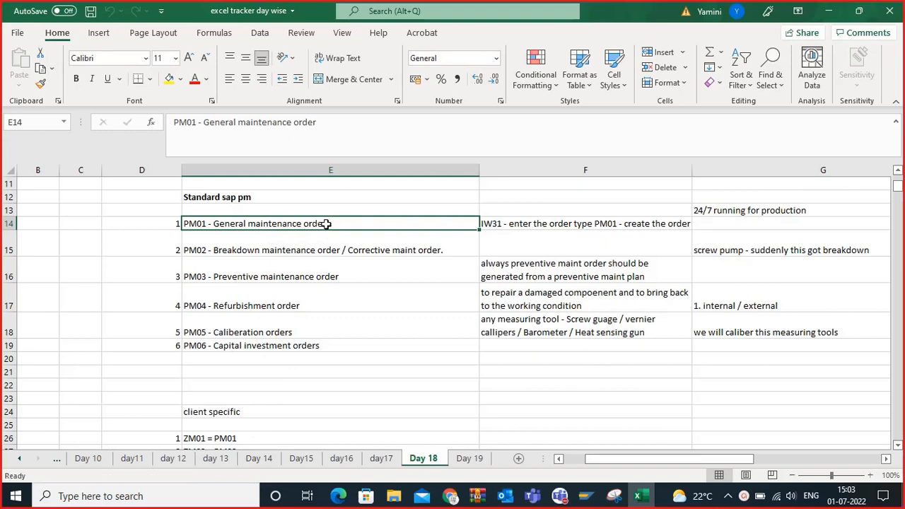
pyautogui.click(158, 223)
pyautogui.scroll(-8, 325, 318)
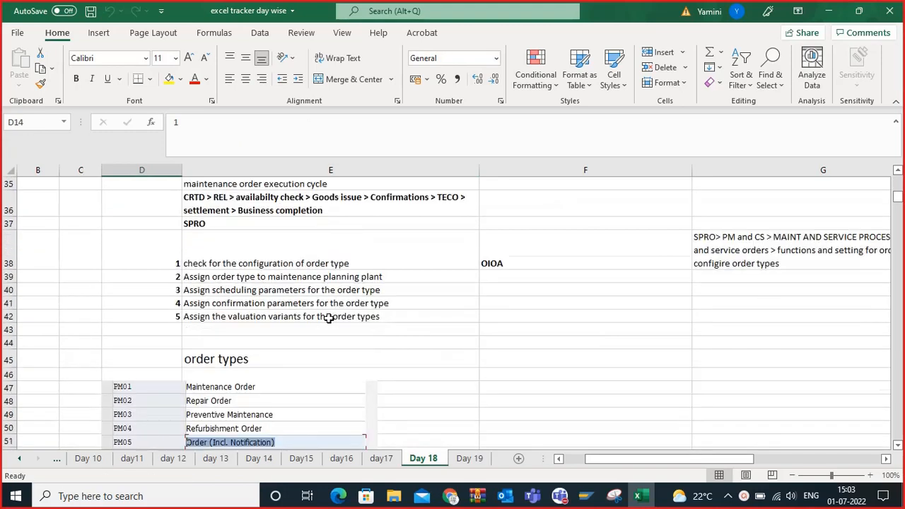
pyautogui.scroll(1, 329, 318)
pyautogui.click(225, 241)
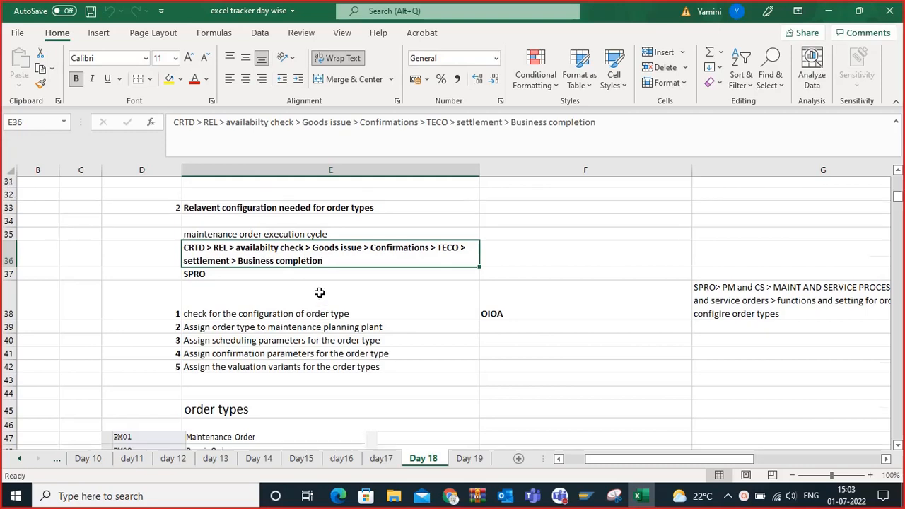
pyautogui.scroll(10, 323, 295)
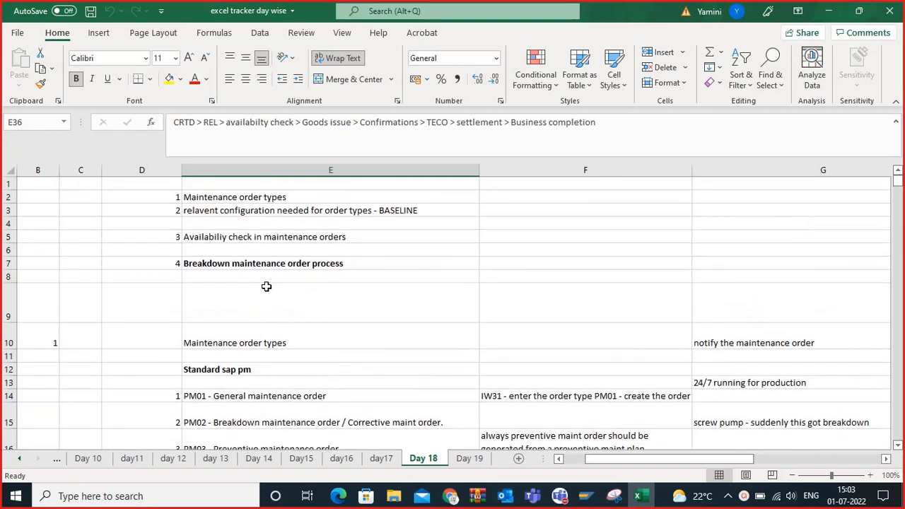
pyautogui.scroll(-1, 245, 344)
# Step: Copy the PM02 breakdown maintenance order entry from the Day 18 sheet into cell D3 of Day 19, widening column D to fit
pyautogui.click(257, 356)
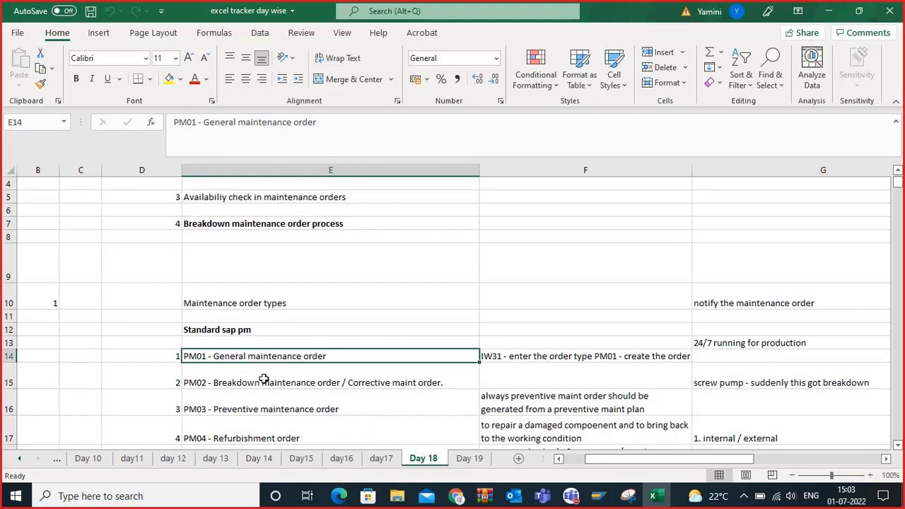
pyautogui.click(263, 379)
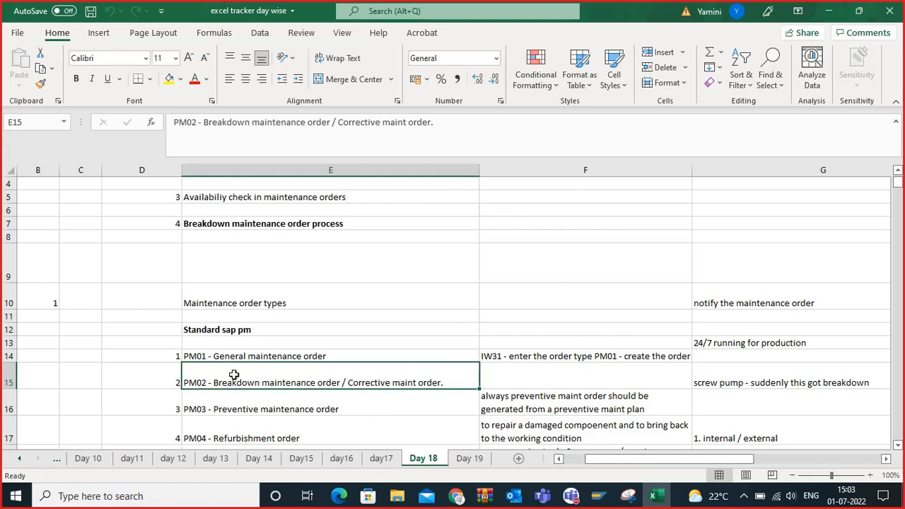
pyautogui.hotkey('ctrl', 'c')
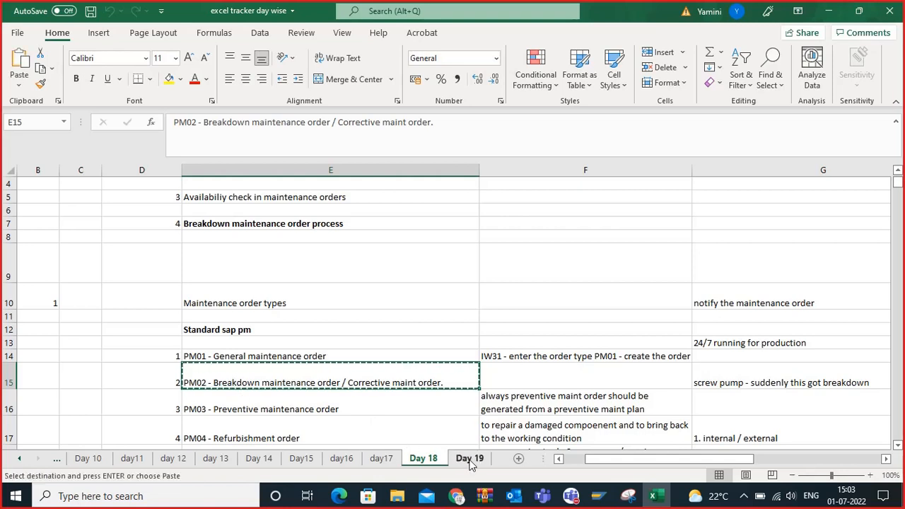
pyautogui.click(469, 459)
pyautogui.moveTo(181, 223); pyautogui.dragTo(181, 210)
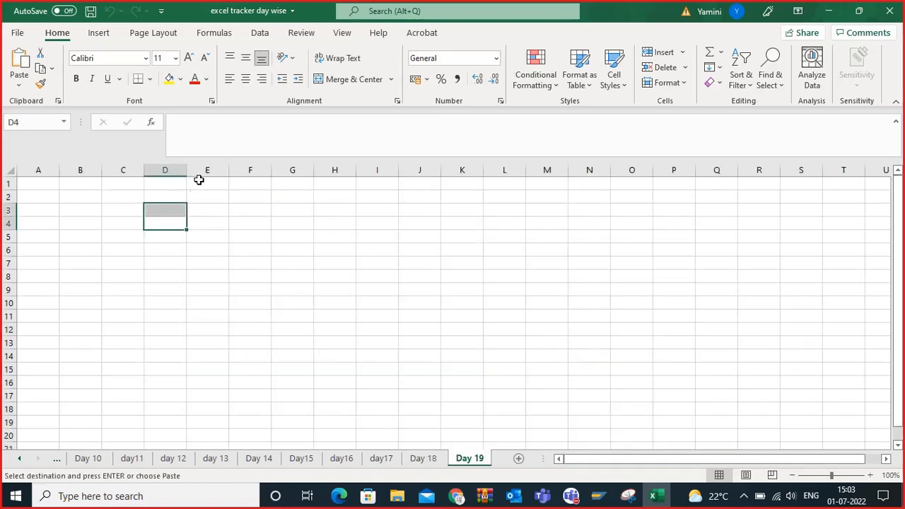
pyautogui.moveTo(190, 170); pyautogui.dragTo(335, 198)
pyautogui.click(203, 212)
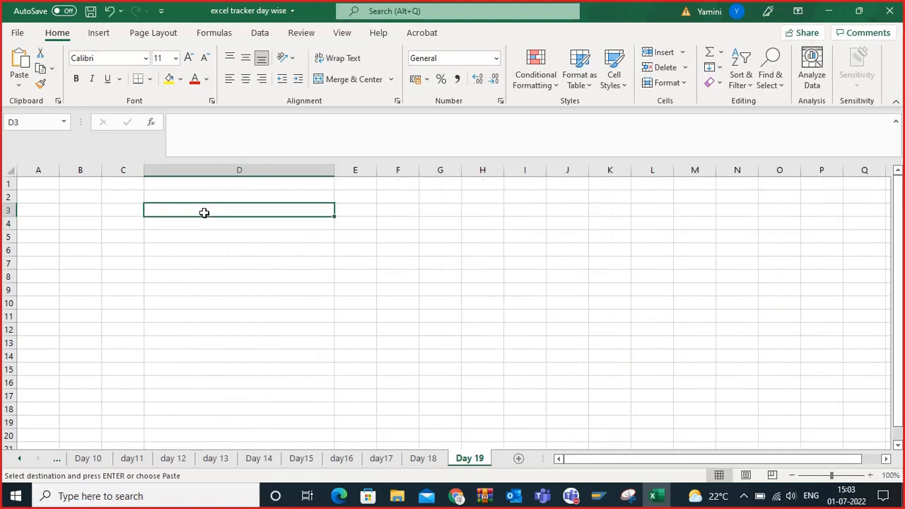
pyautogui.hotkey('ctrl', 'v')
pyautogui.click(301, 267)
# Step: Wrap the text in cell D3 of the Day 19 sheet and widen column D further
pyautogui.click(296, 210)
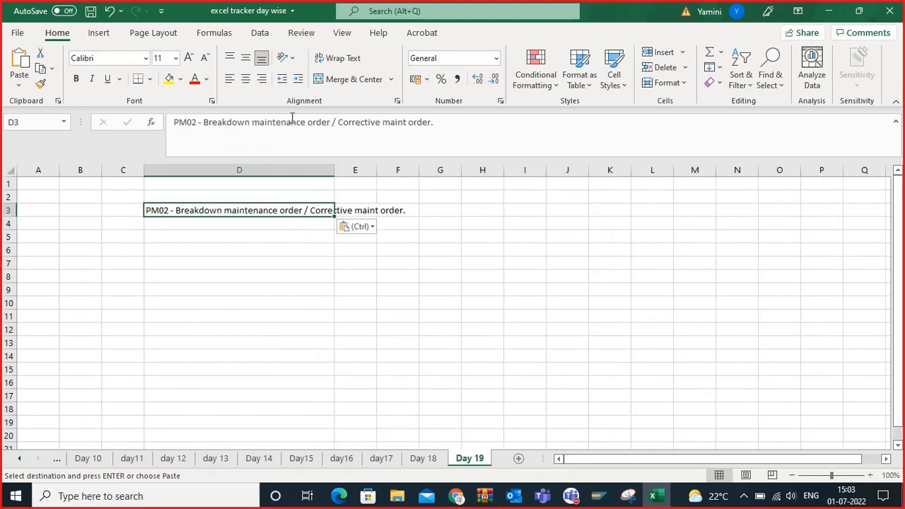
pyautogui.click(338, 58)
pyautogui.moveTo(334, 169); pyautogui.dragTo(391, 169)
pyautogui.click(207, 275)
pyautogui.click(186, 215)
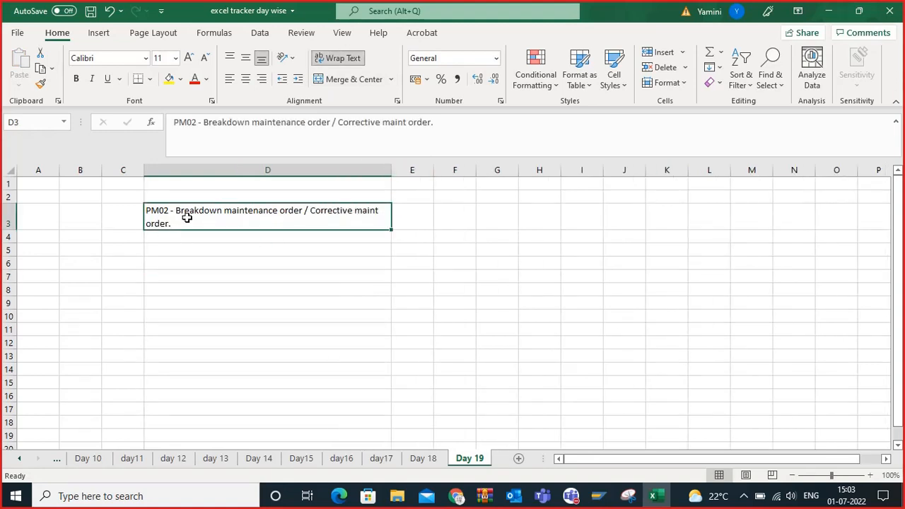
pyautogui.click(176, 264)
pyautogui.click(224, 223)
pyautogui.click(210, 259)
pyautogui.click(228, 222)
pyautogui.click(421, 458)
pyautogui.click(220, 355)
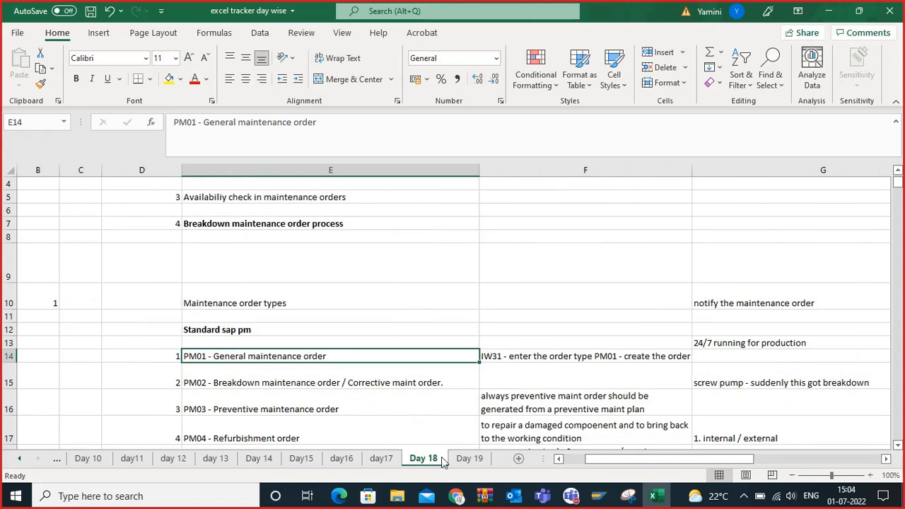
pyautogui.click(471, 458)
pyautogui.click(127, 256)
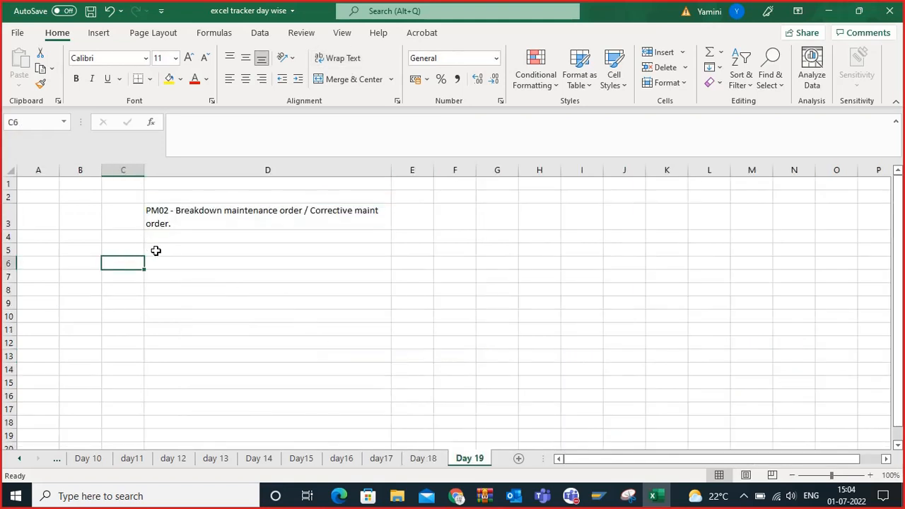
pyautogui.click(156, 251)
pyautogui.click(176, 221)
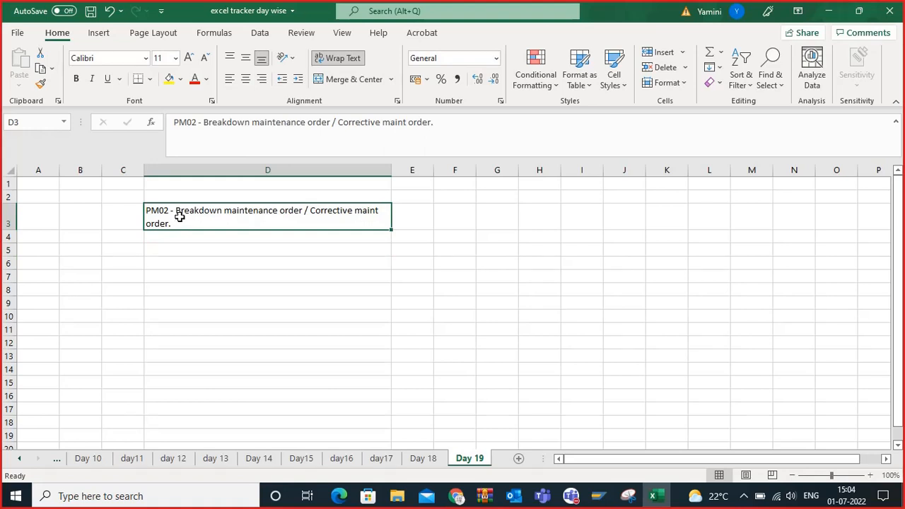
# Step: Make the PM02 breakdown maintenance order heading in cell D3 bold
pyautogui.click(238, 260)
pyautogui.click(214, 212)
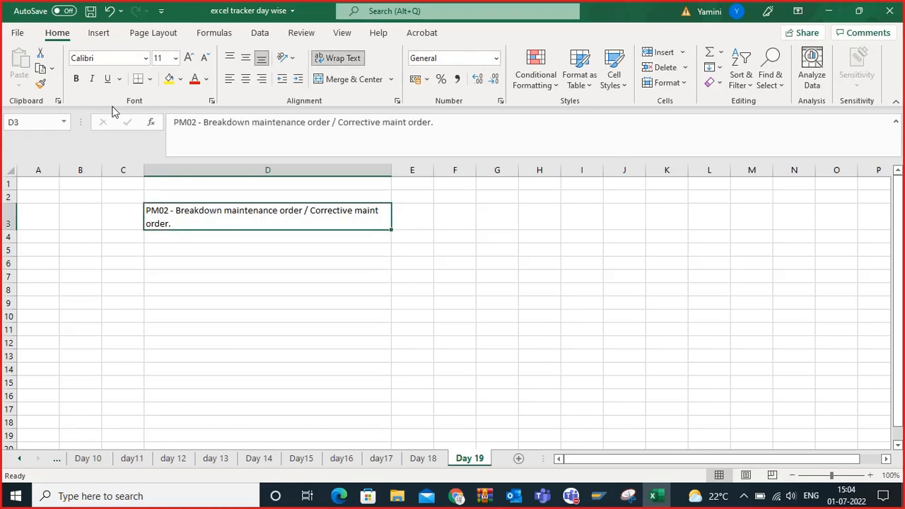
pyautogui.click(76, 78)
pyautogui.click(204, 263)
pyautogui.click(204, 224)
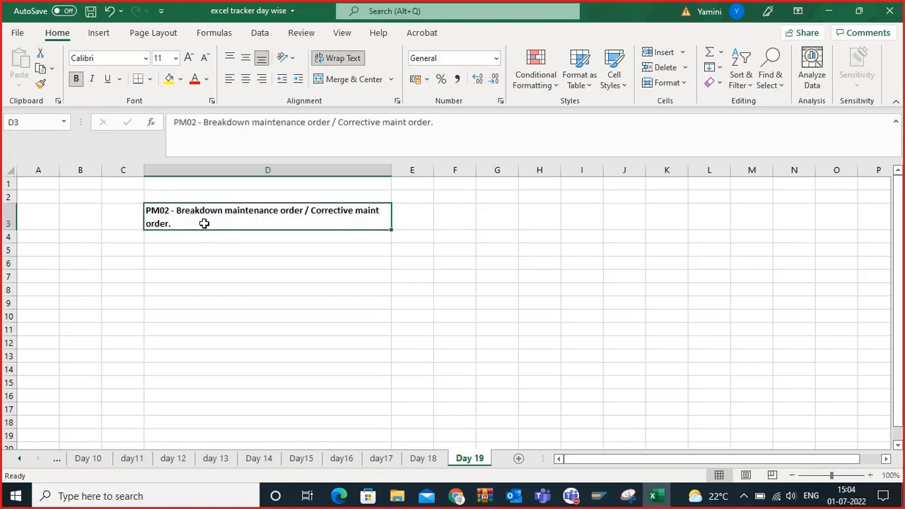
pyautogui.click(302, 321)
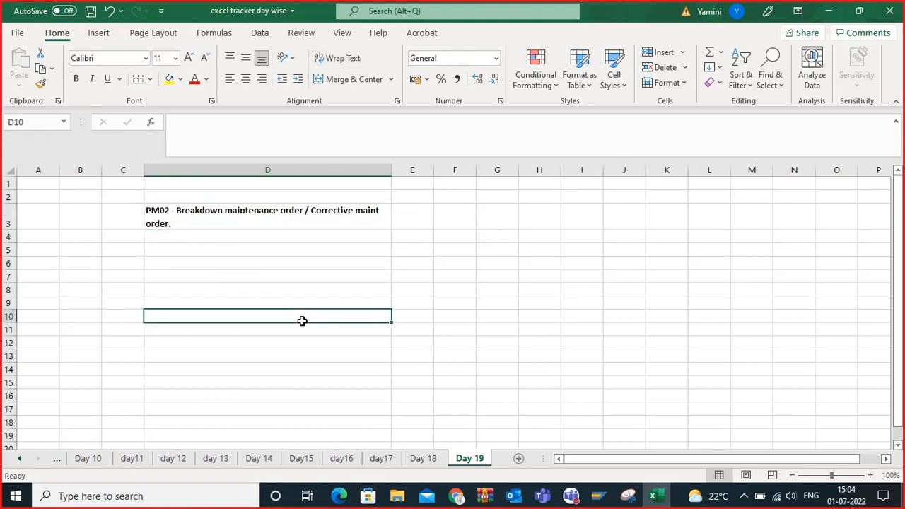
pyautogui.click(255, 238)
pyautogui.click(255, 221)
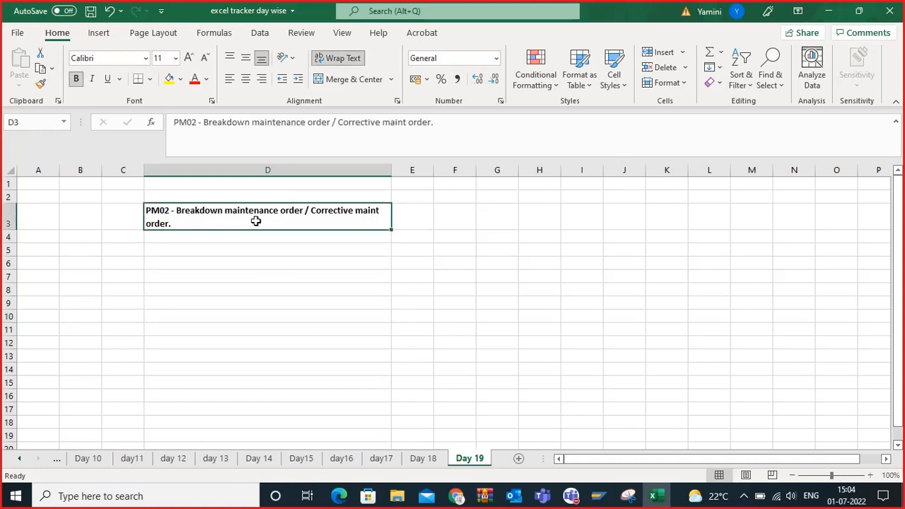
pyautogui.click(225, 258)
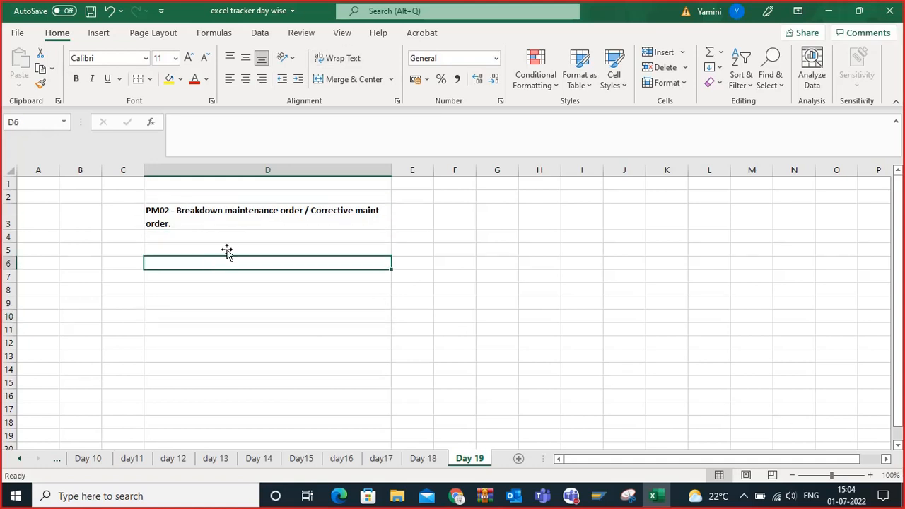
pyautogui.click(238, 236)
pyautogui.click(245, 223)
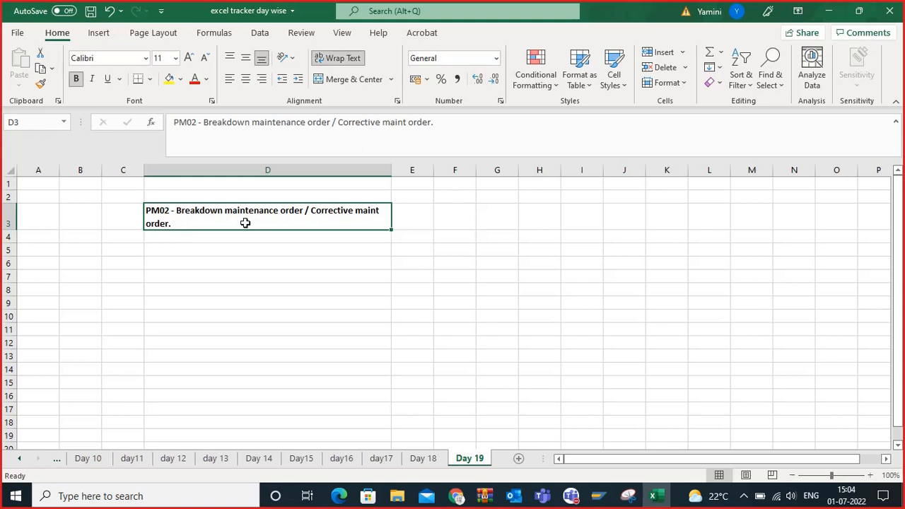
pyautogui.click(218, 248)
pyautogui.click(233, 223)
pyautogui.click(217, 280)
pyautogui.click(196, 219)
pyautogui.click(151, 286)
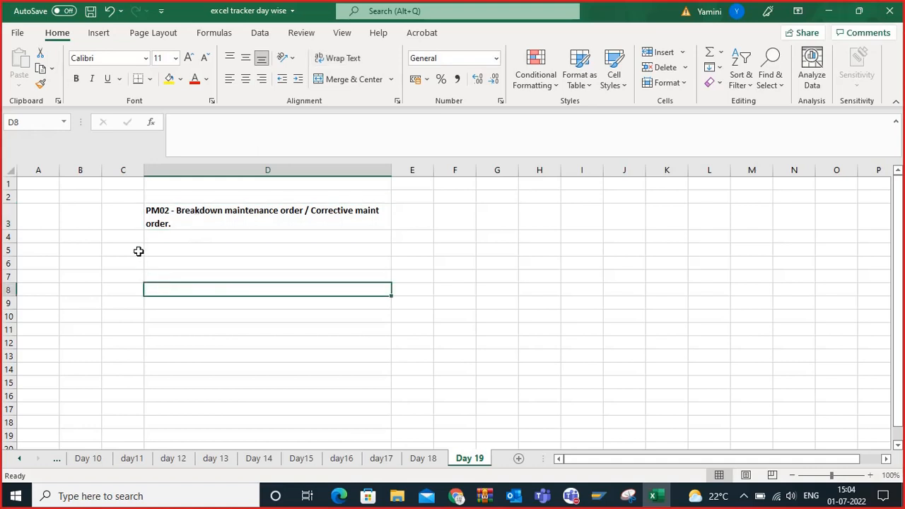
pyautogui.click(159, 227)
# Step: Enter the point number 1 in cell C6, leaving D6 empty
pyautogui.click(160, 262)
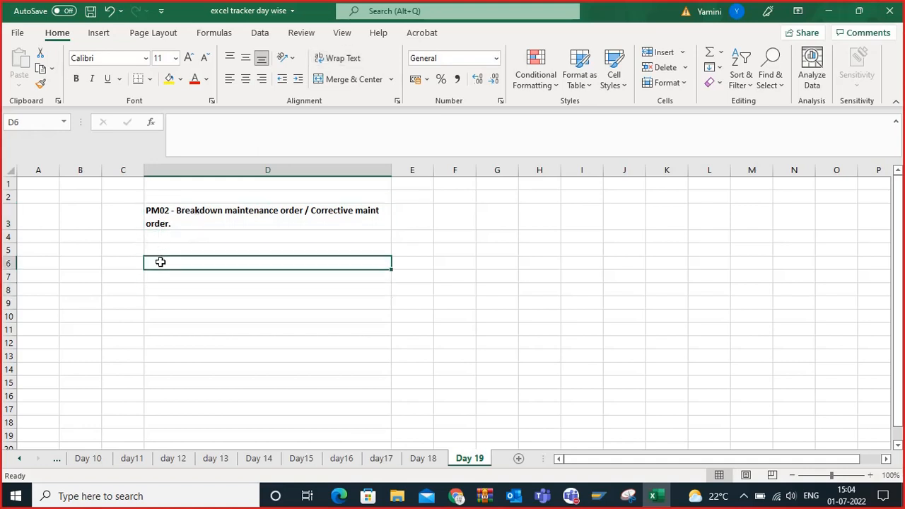
pyautogui.write('1/')
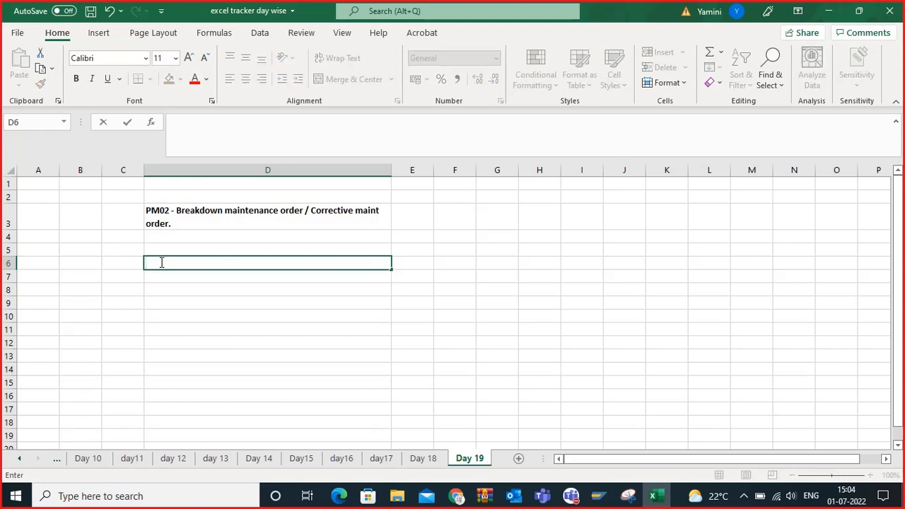
pyautogui.click(125, 262)
pyautogui.write('1,')
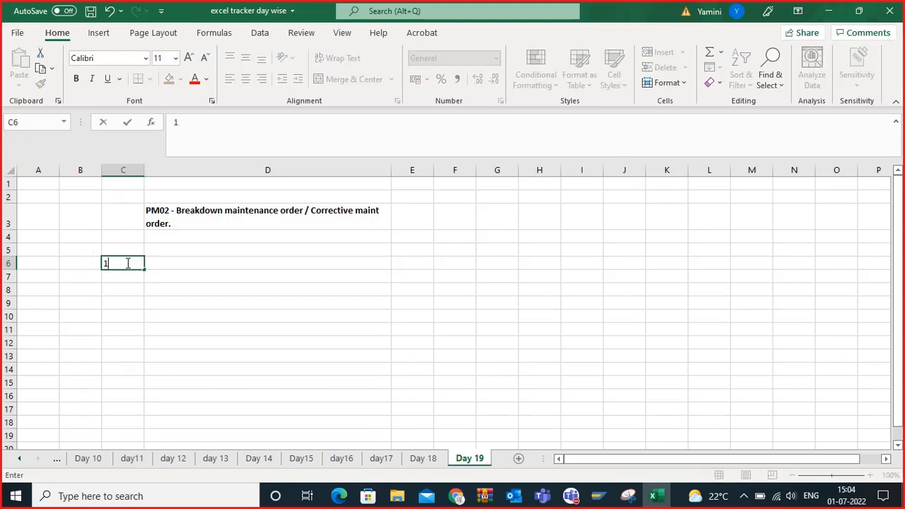
pyautogui.click(151, 267)
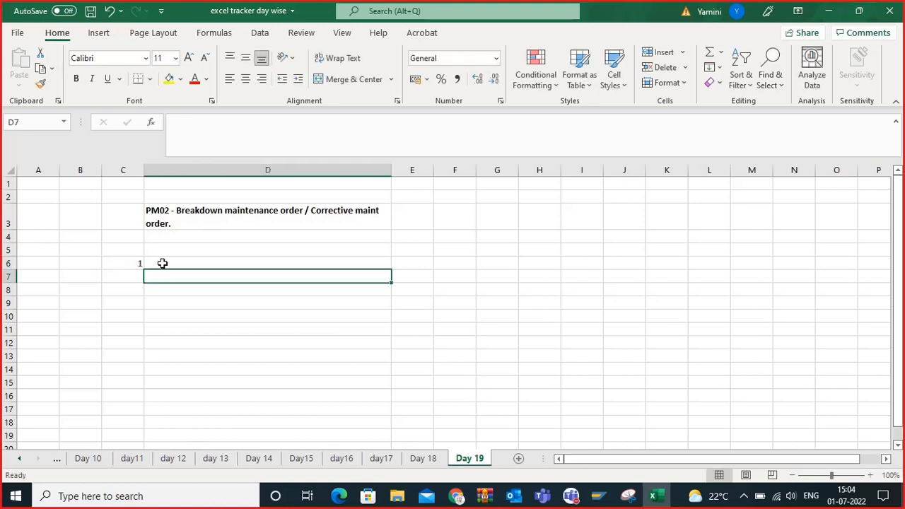
# Step: Enter "whenever the equipment stops fucntioning suddenly" in cell D6 as the first point under the PM02 heading
pyautogui.click(205, 214)
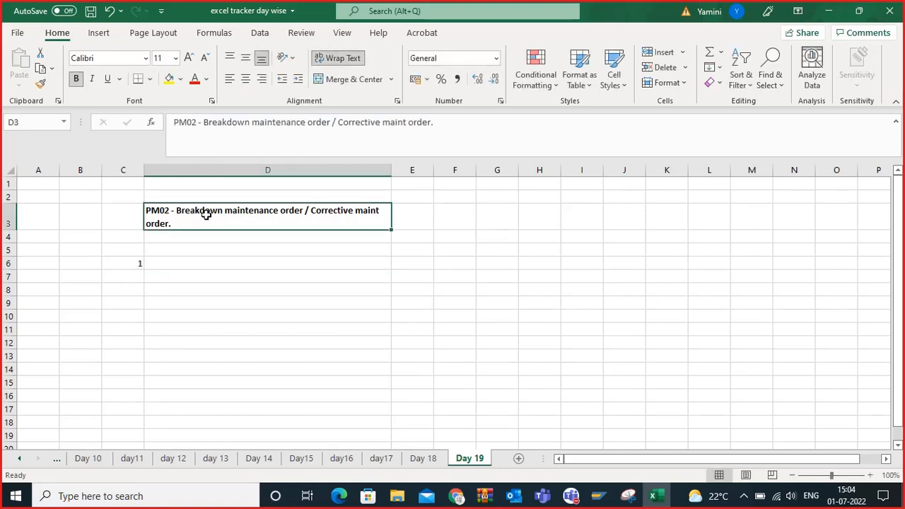
pyautogui.click(174, 260)
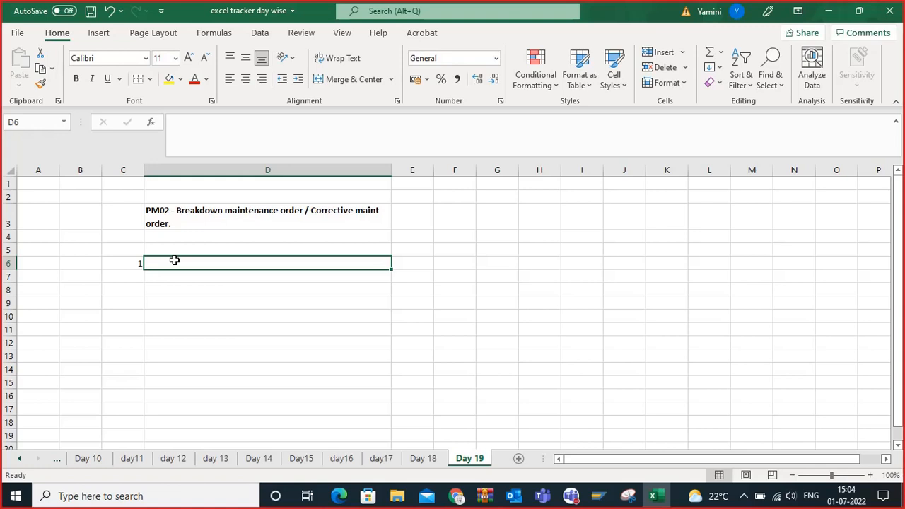
pyautogui.write('whenee')
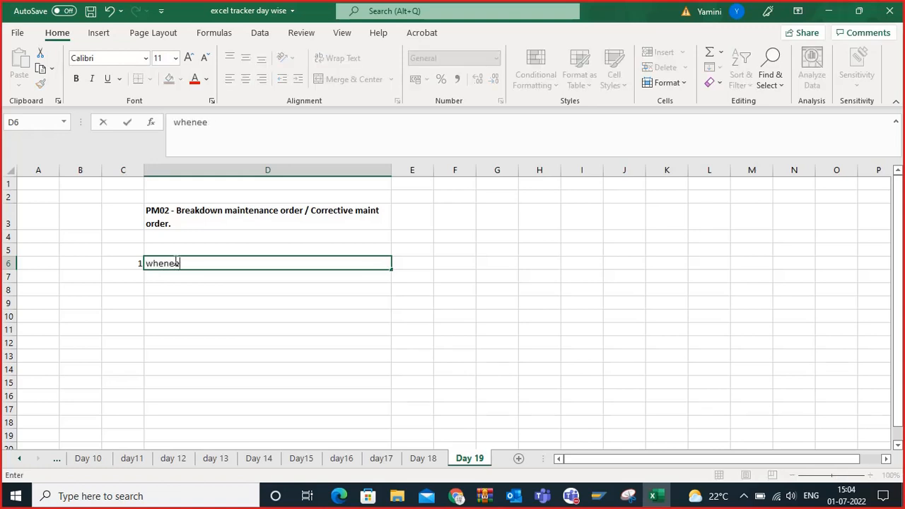
pyautogui.write('rvver the equipmen')
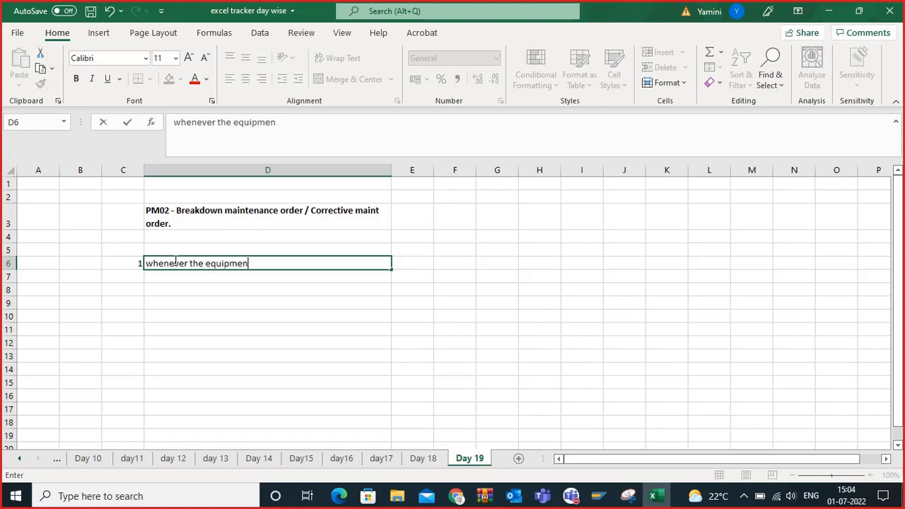
pyautogui.write('t stops fucnt')
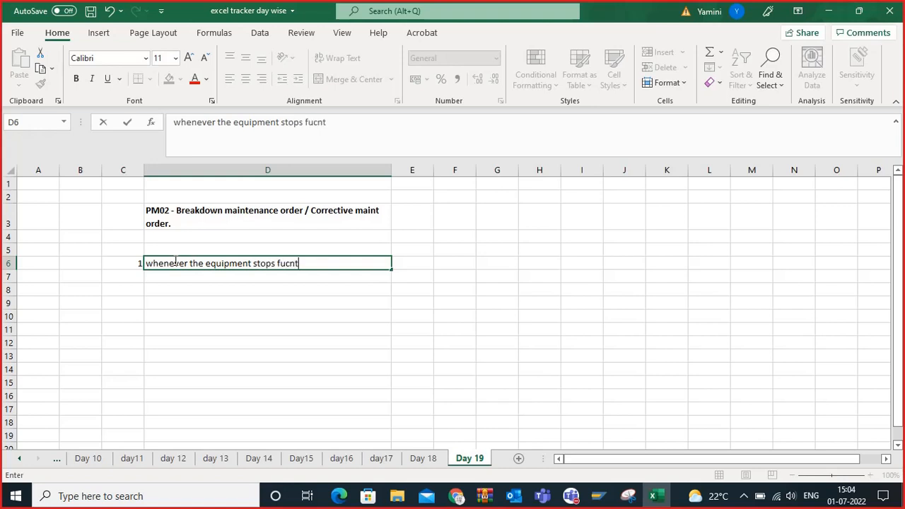
pyautogui.write('ioning sid')
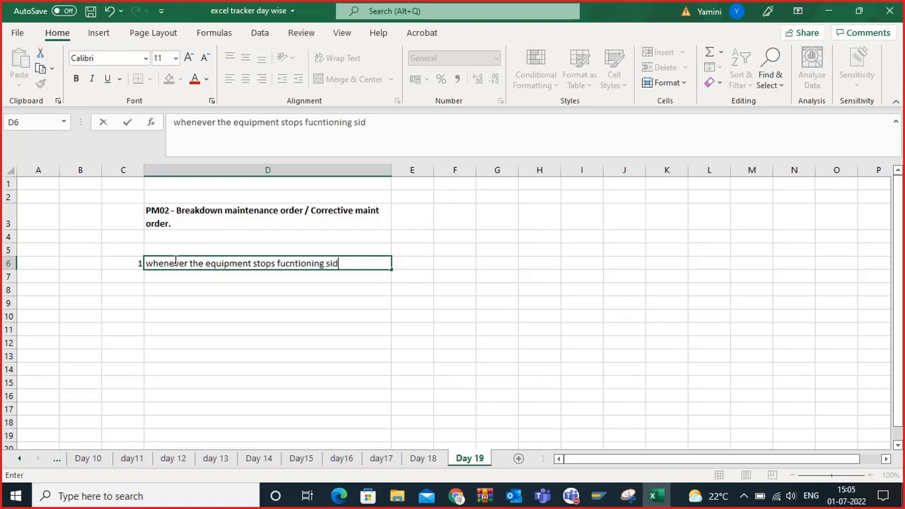
pyautogui.press('BackSpace')
pyautogui.press('BackSpace')
pyautogui.write('uddenly')
pyautogui.click(206, 298)
pyautogui.click(230, 265)
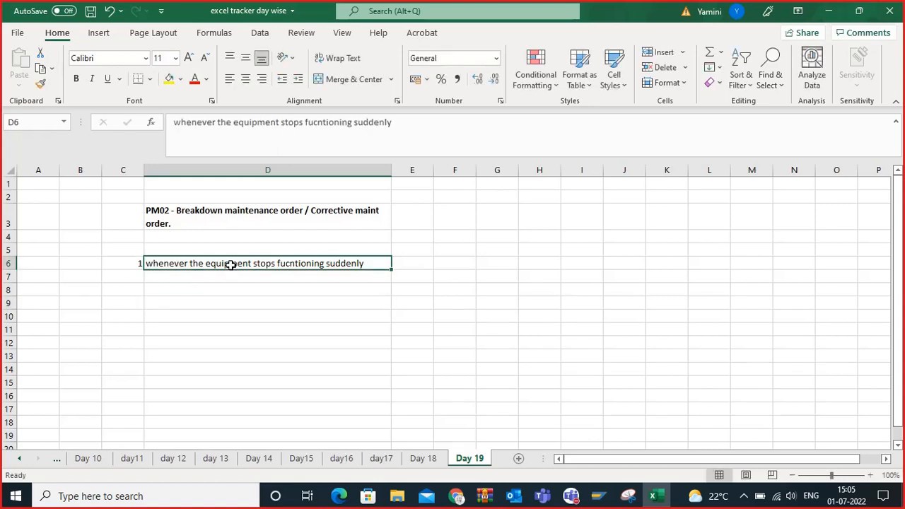
pyautogui.click(230, 287)
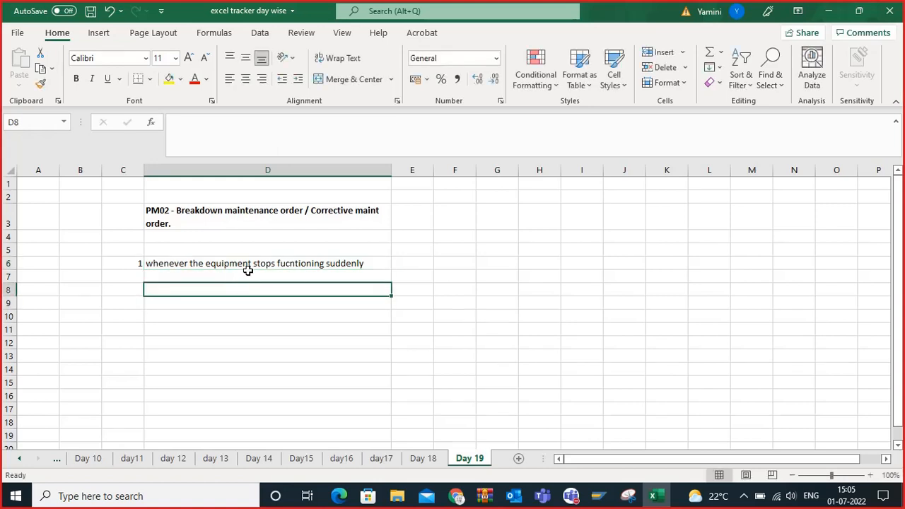
pyautogui.click(252, 266)
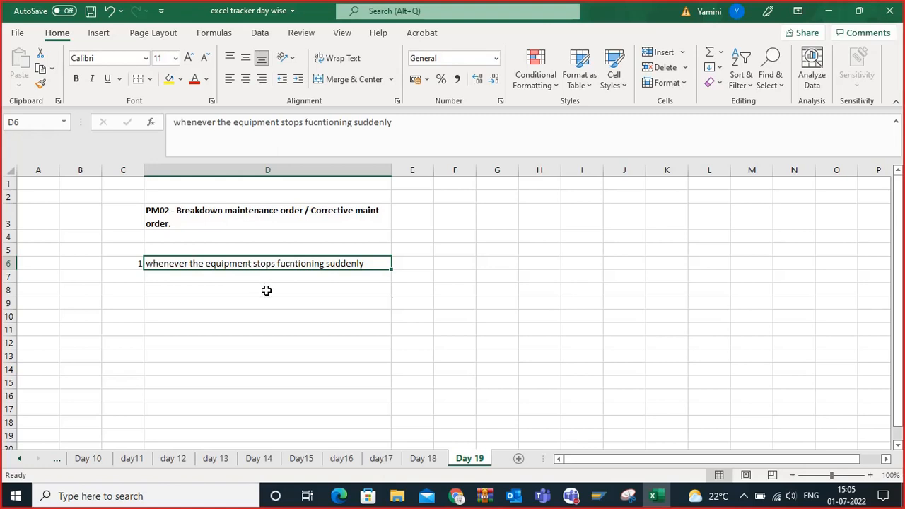
# Step: Widen column E and enter "breakdown" in cell E6 beside the first point
pyautogui.click(265, 288)
pyautogui.click(292, 262)
pyautogui.click(411, 267)
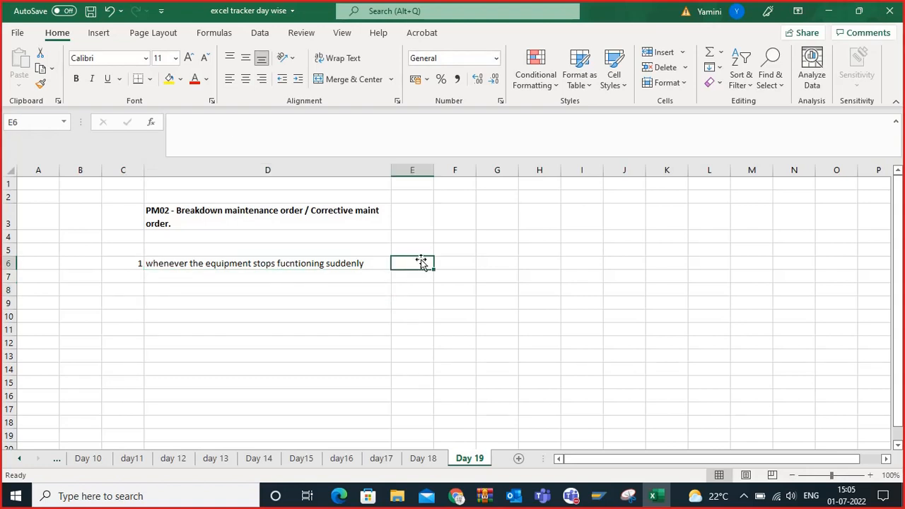
pyautogui.moveTo(434, 171); pyautogui.dragTo(551, 185)
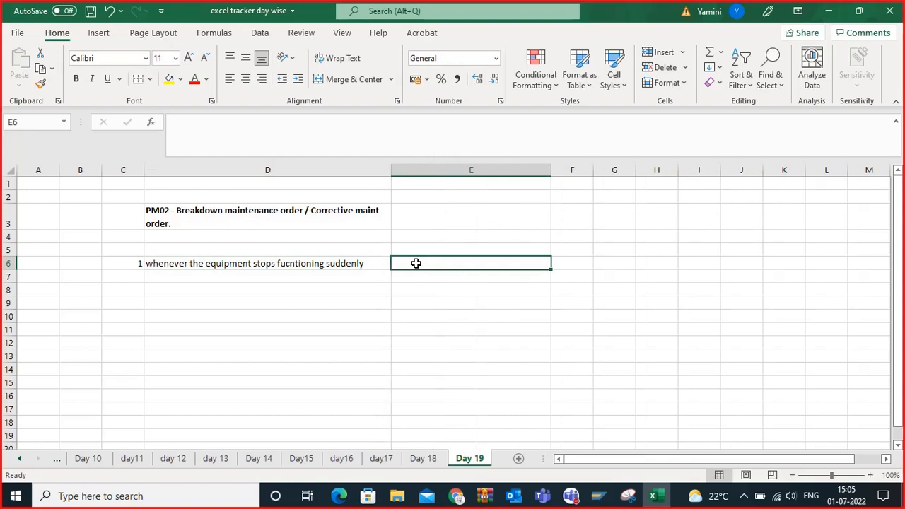
pyautogui.write('breadk')
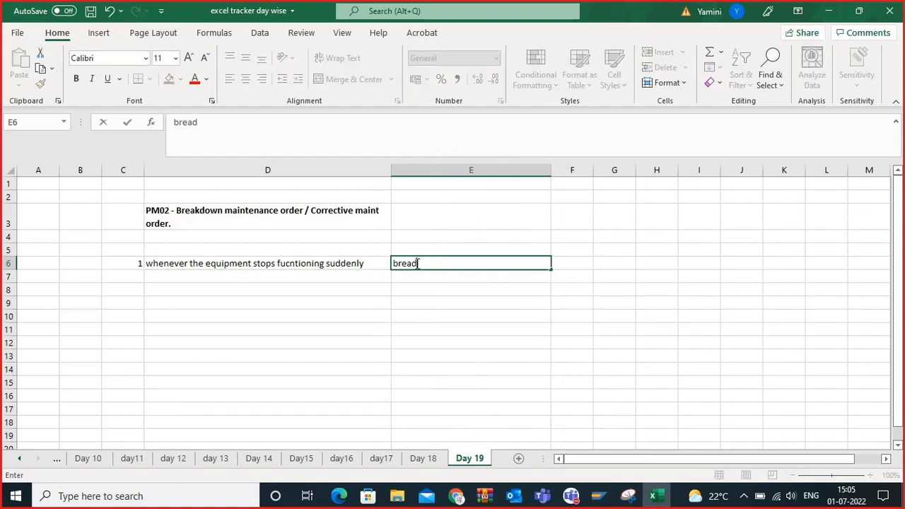
pyautogui.press('BackSpace')
pyautogui.write('kdown')
pyautogui.click(340, 298)
# Step: Make the word "breakdown" in cell E6 bold
pyautogui.click(420, 264)
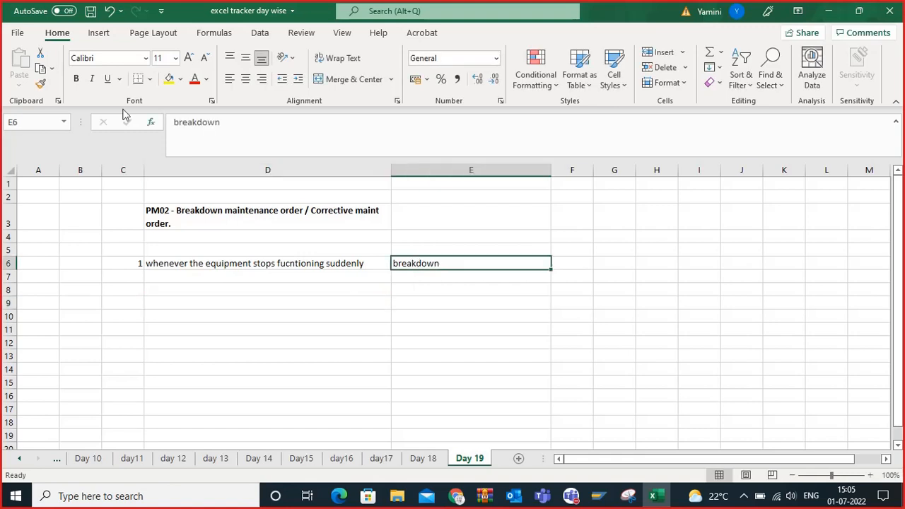
pyautogui.click(77, 79)
pyautogui.click(248, 325)
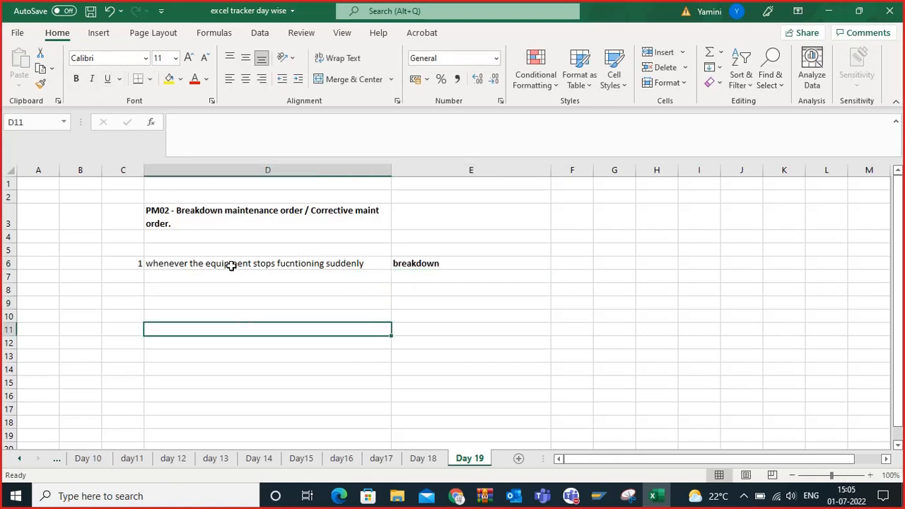
pyautogui.click(231, 265)
pyautogui.click(159, 300)
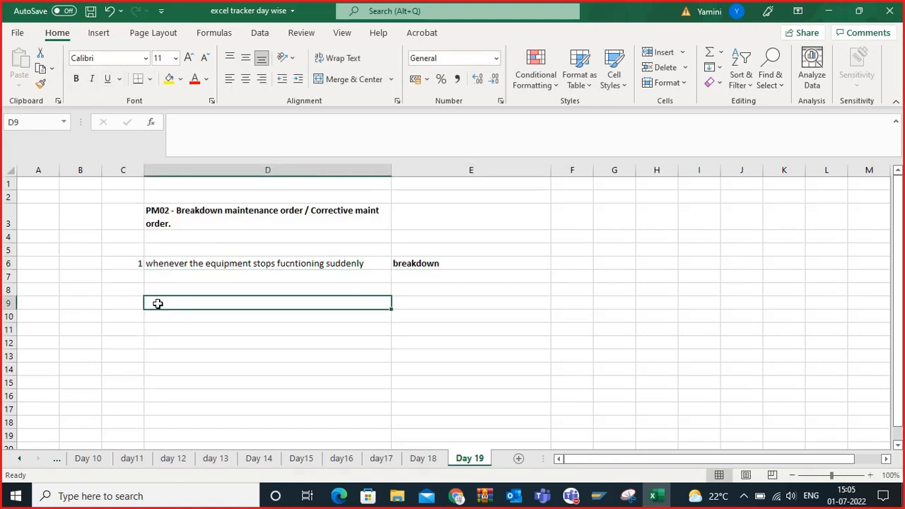
# Step: Narrow column D slightly on the Day 19 sheet
pyautogui.scroll(-1, 149, 320)
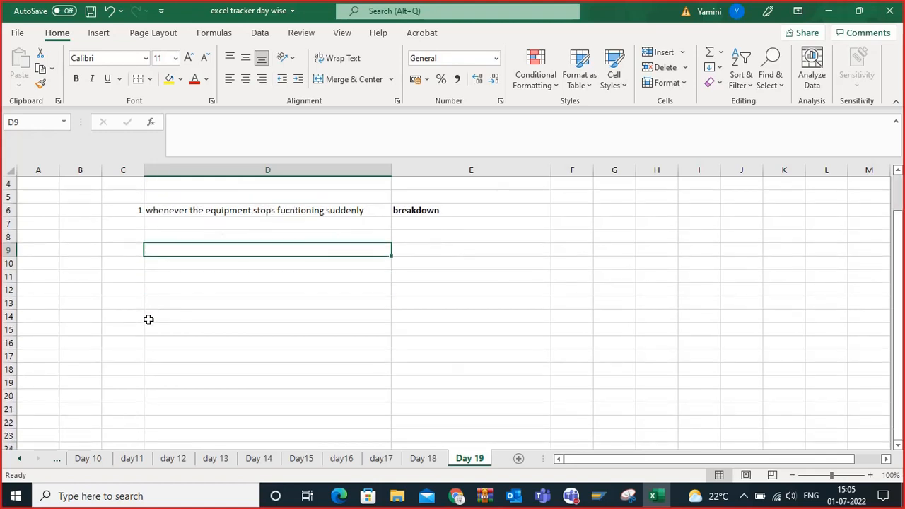
pyautogui.click(197, 284)
pyautogui.moveTo(391, 171); pyautogui.dragTo(358, 171)
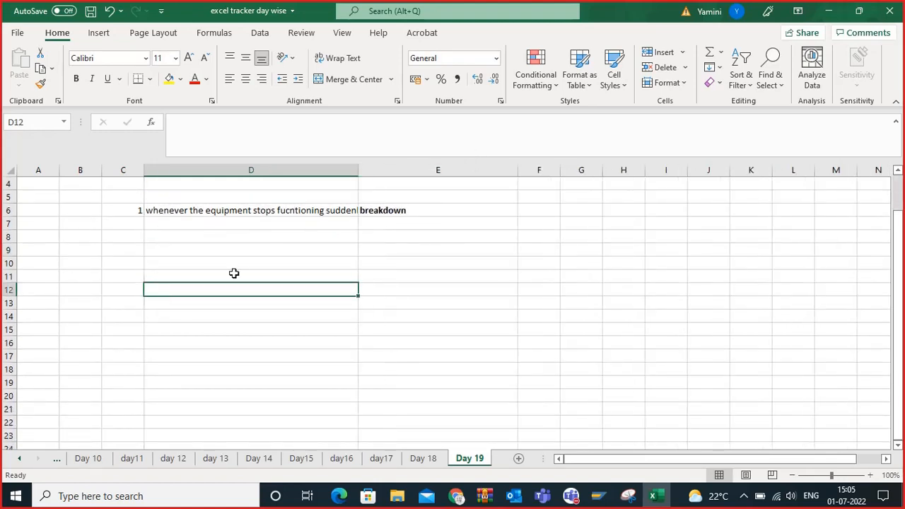
pyautogui.click(170, 275)
pyautogui.click(133, 275)
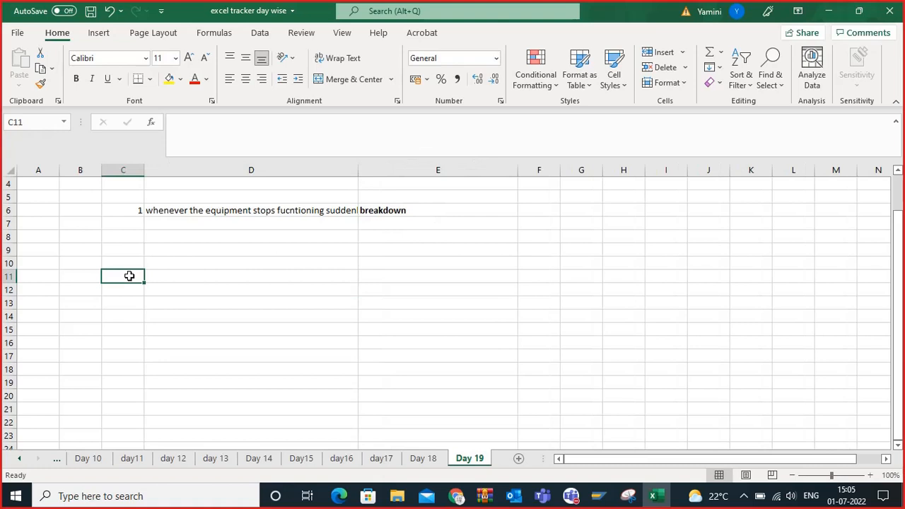
pyautogui.click(177, 274)
pyautogui.write('1')
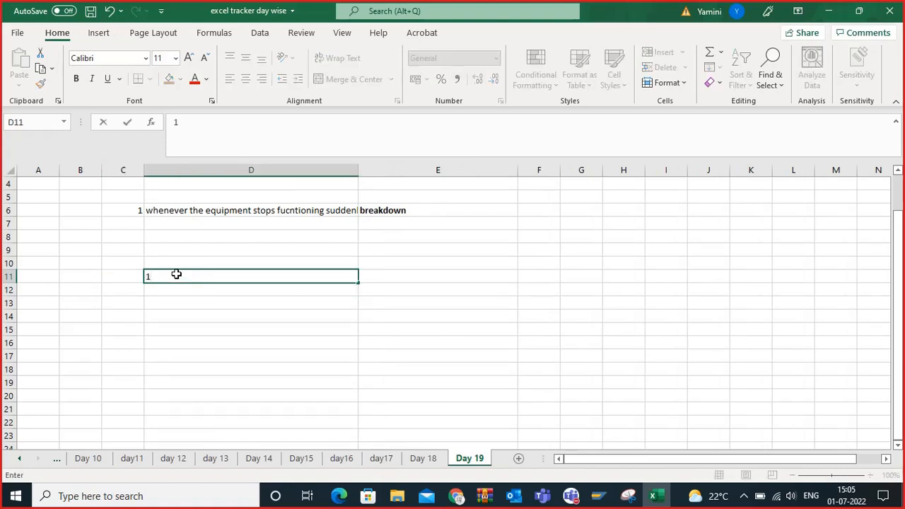
pyautogui.press('BackSpace')
pyautogui.click(226, 210)
# Step: Enter the point number 1 in cell C10 to start a second numbered list
pyautogui.click(125, 262)
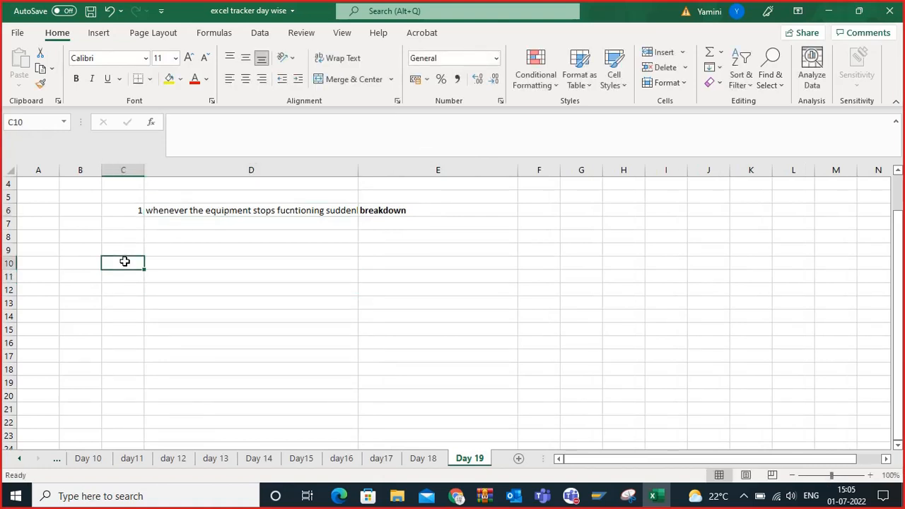
pyautogui.write('1')
pyautogui.click(148, 263)
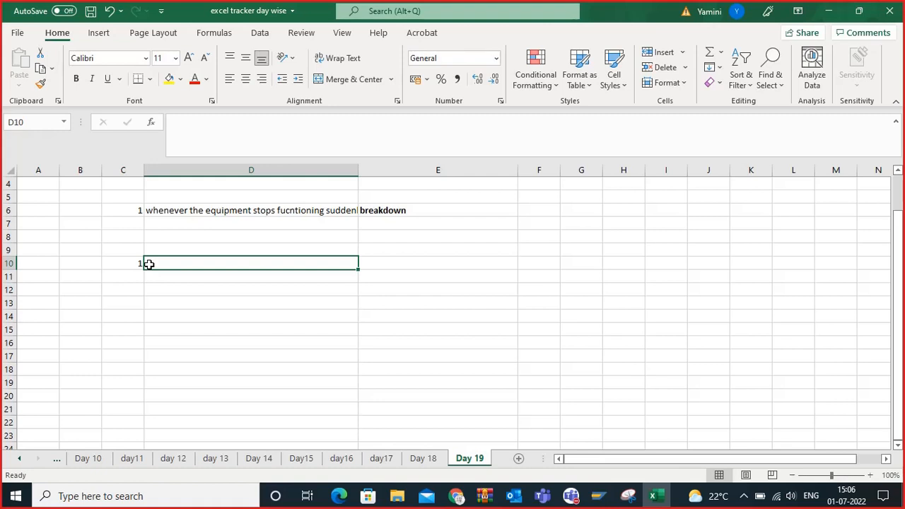
# Step: Enter "Operation team in the plant are responsible for the production" in cell D10
pyautogui.write('OPETAI')
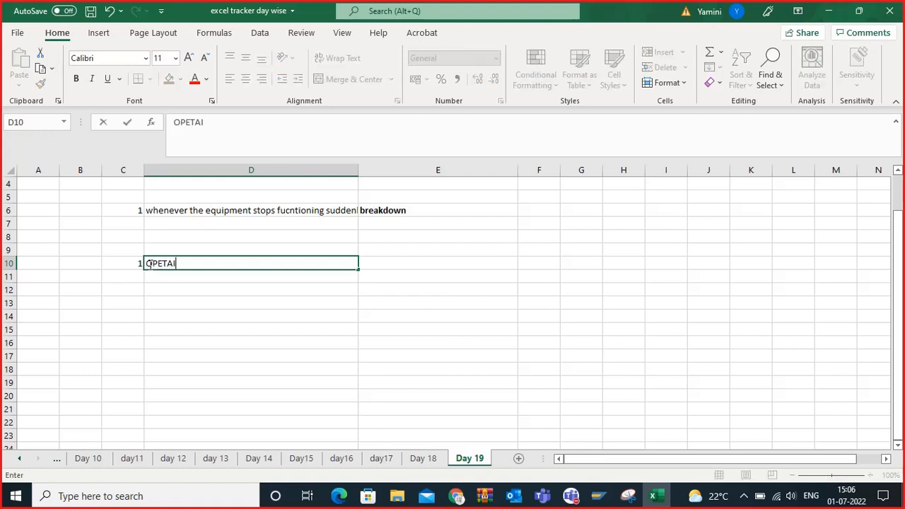
pyautogui.press('BackSpace')
pyautogui.press('BackSpace')
pyautogui.press('BackSpace')
pyautogui.press('BackSpace')
pyautogui.write('peration team in the p')
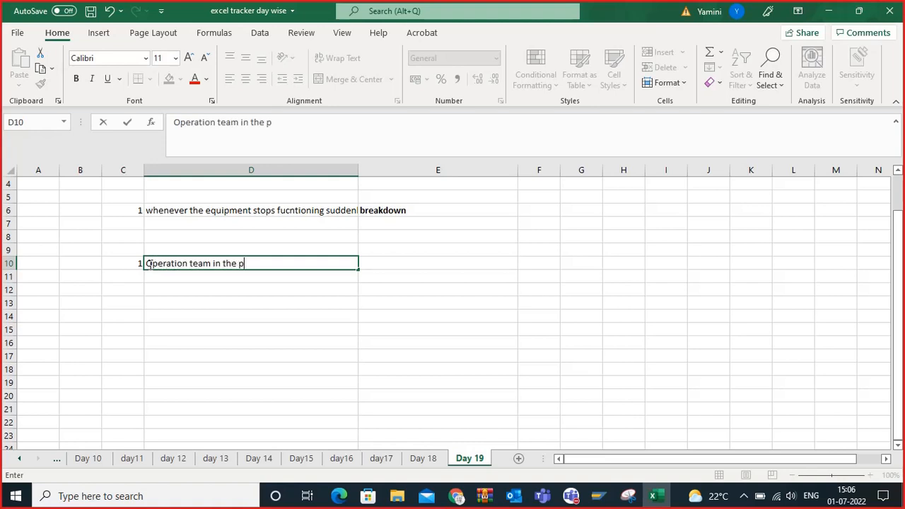
pyautogui.write('lans')
pyautogui.press('BackSpace')
pyautogui.write('are repson')
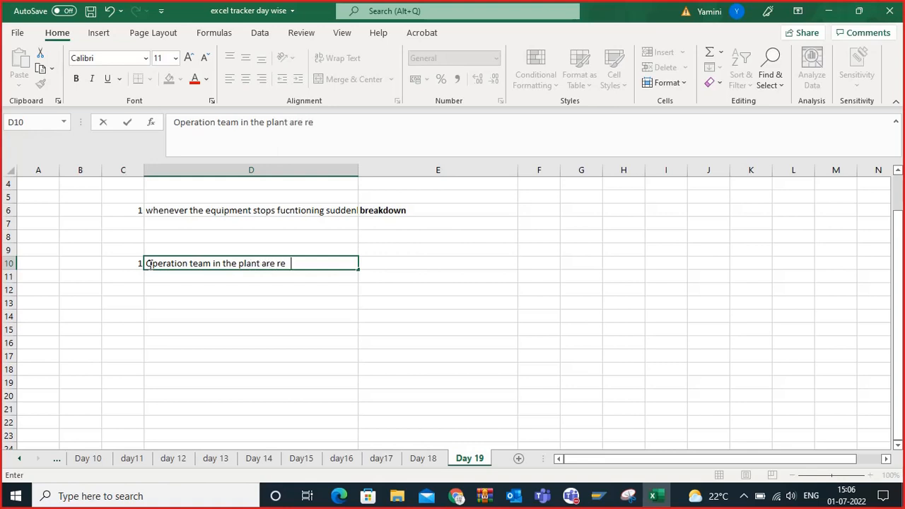
pyautogui.press('BackSpace')
pyautogui.press('BackSpace')
pyautogui.press('BackSpace')
pyautogui.press('BackSpace')
pyautogui.write('sponsibel for')
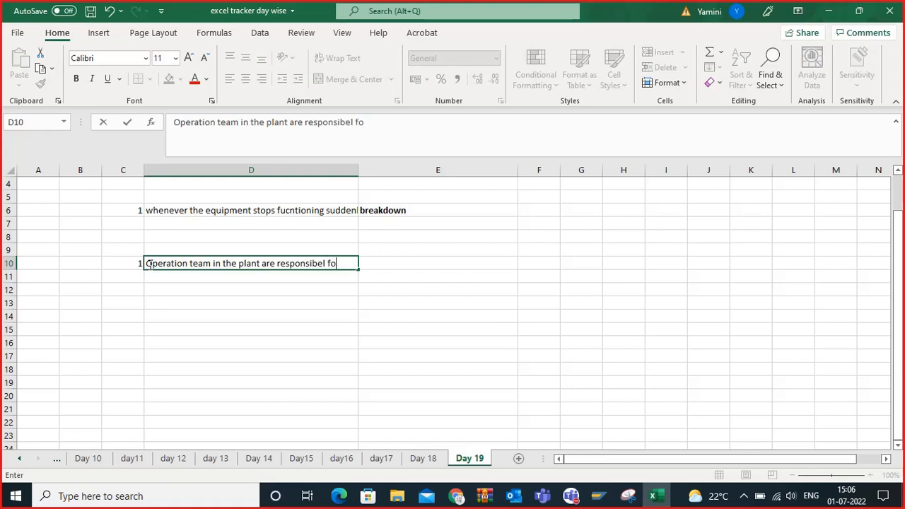
pyautogui.press('BackSpace')
pyautogui.press('BackSpace')
pyautogui.write('for th p')
pyautogui.write('producto')
pyautogui.press('BackSpace')
pyautogui.write('ion')
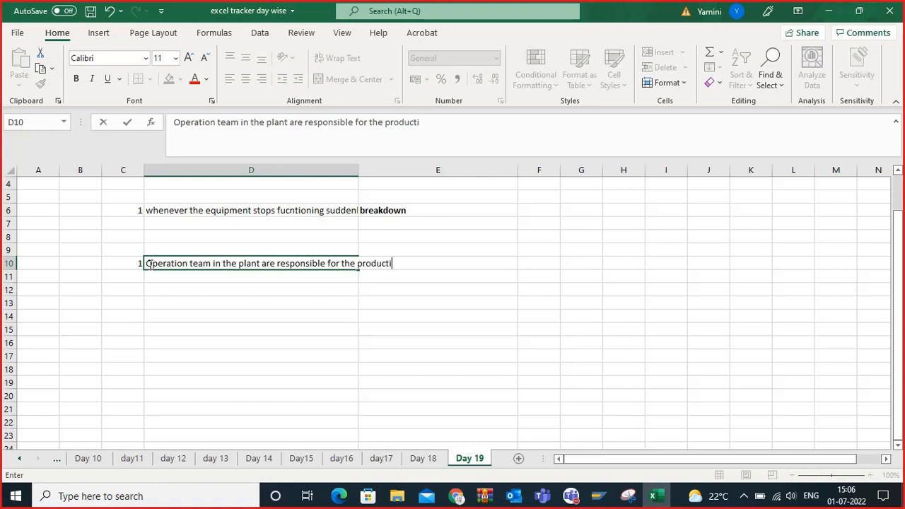
pyautogui.click(173, 311)
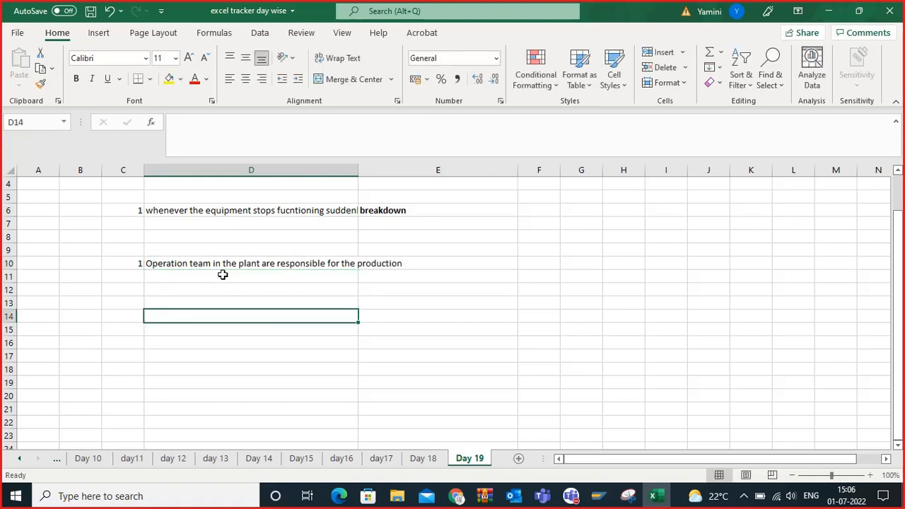
# Step: Widen column D so that the full sentence in cell D10 fits
pyautogui.click(237, 265)
pyautogui.moveTo(355, 170); pyautogui.dragTo(424, 205)
pyautogui.click(148, 296)
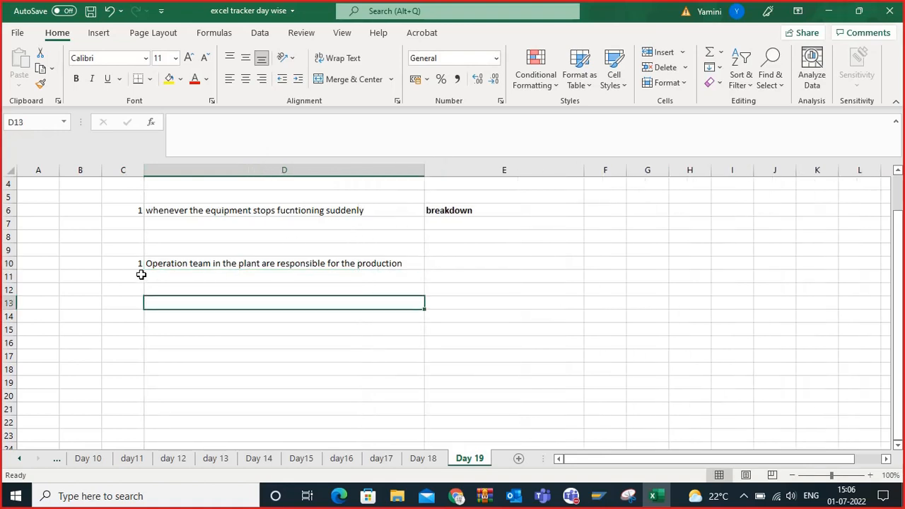
# Step: Add point 2 in row 11, with "operator / operation team will know that eqp got breakdown" in column D
pyautogui.click(143, 276)
pyautogui.write('2')
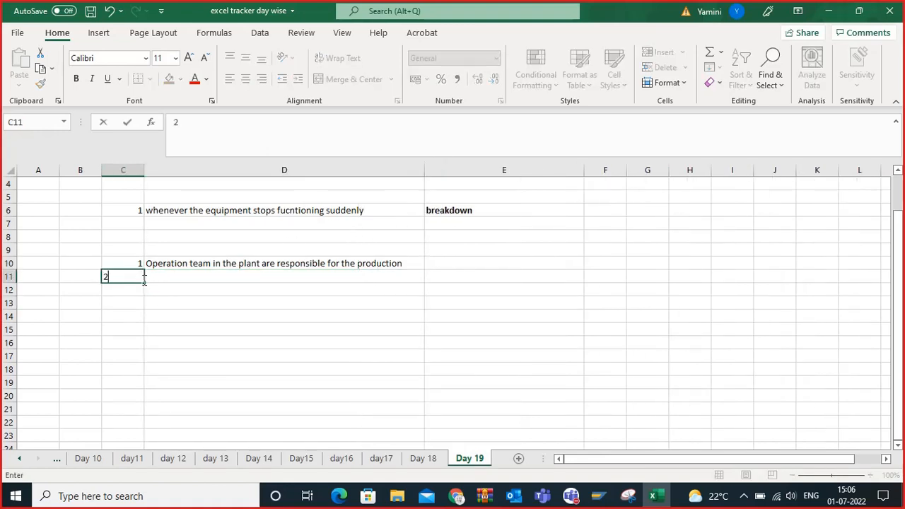
pyautogui.click(148, 277)
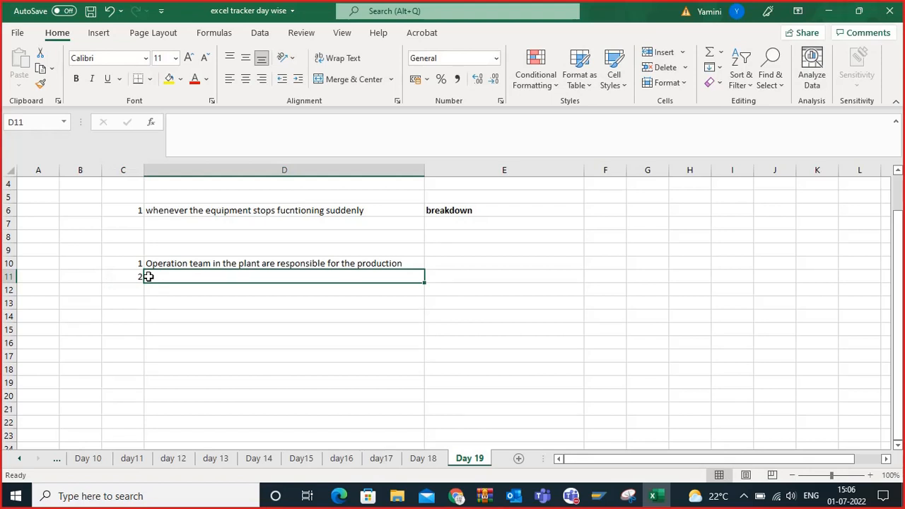
pyautogui.write('operator ')
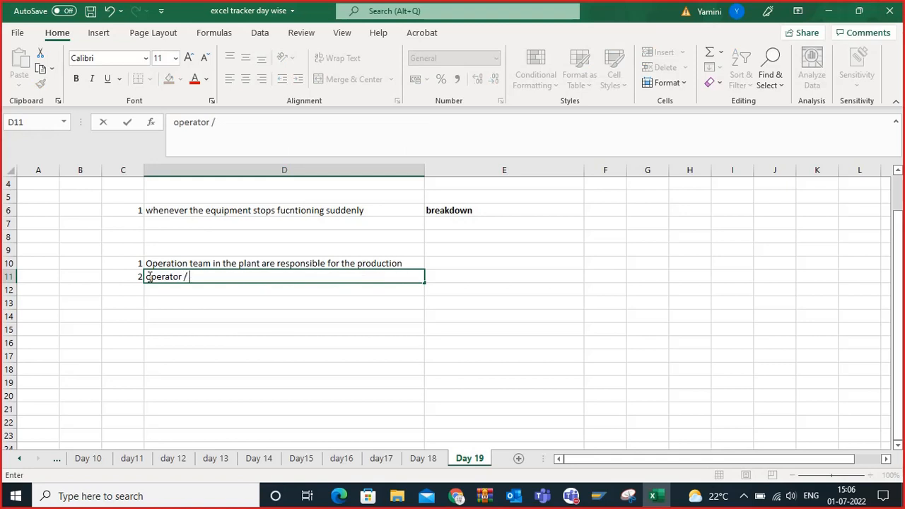
pyautogui.write('/ opeas')
pyautogui.press('BackSpace')
pyautogui.press('BackSpace')
pyautogui.write('ration ')
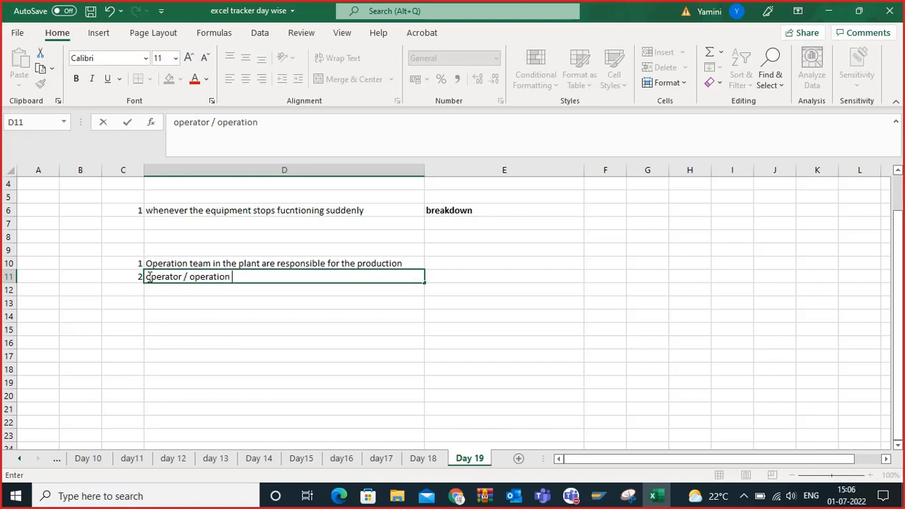
pyautogui.write('team will ko')
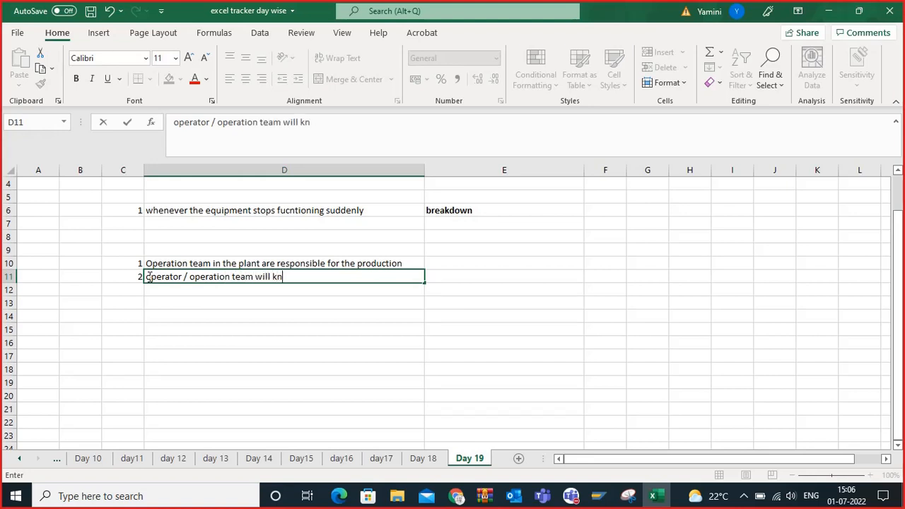
pyautogui.write('ow that eq')
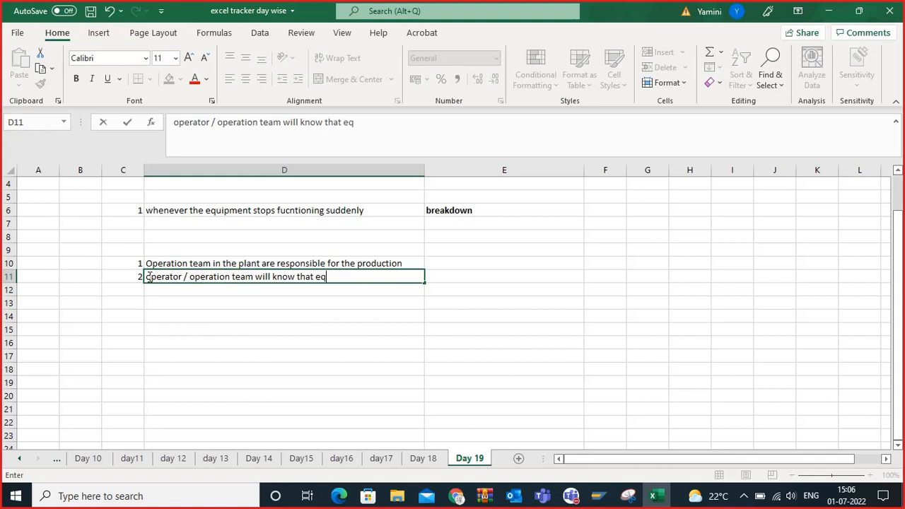
pyautogui.write('p got breakdown')
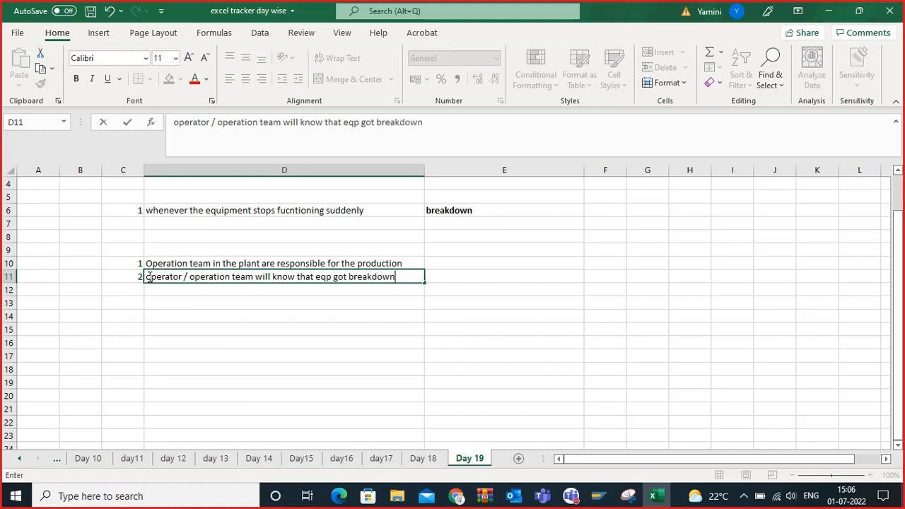
# Step: Add point 3 in row 12, with "notify to the maintenance team" in column D
pyautogui.click(137, 286)
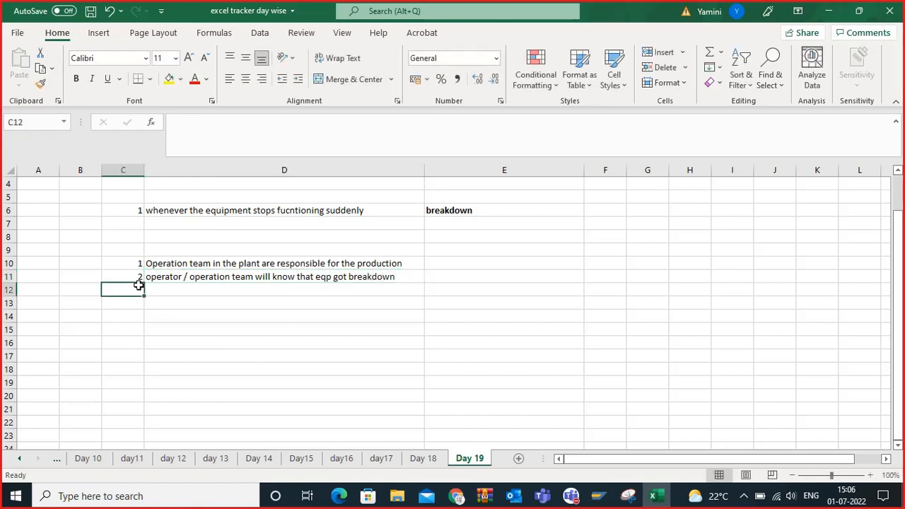
pyautogui.write('3')
pyautogui.click(152, 289)
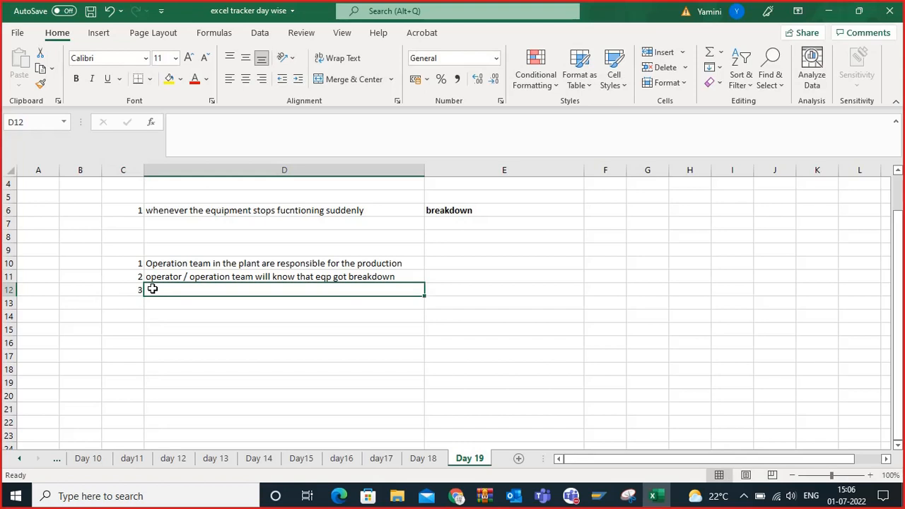
pyautogui.write('notify to')
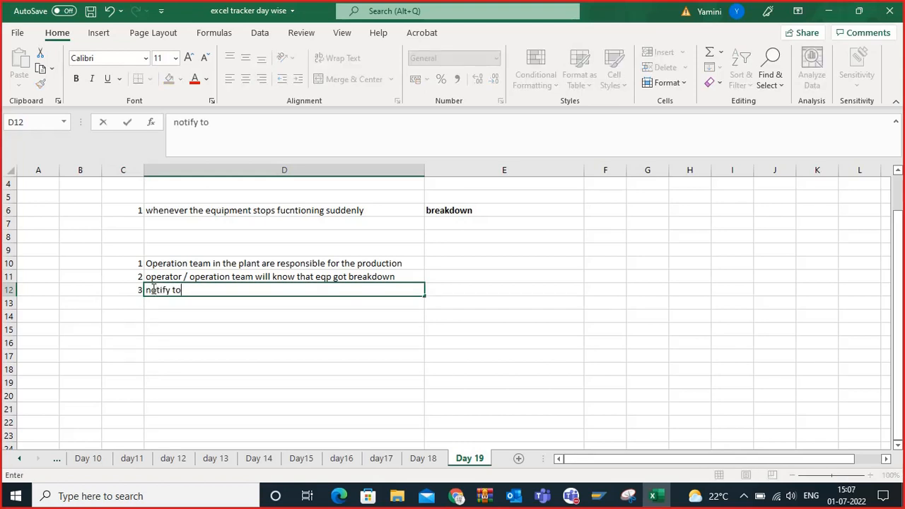
pyautogui.write(' the main')
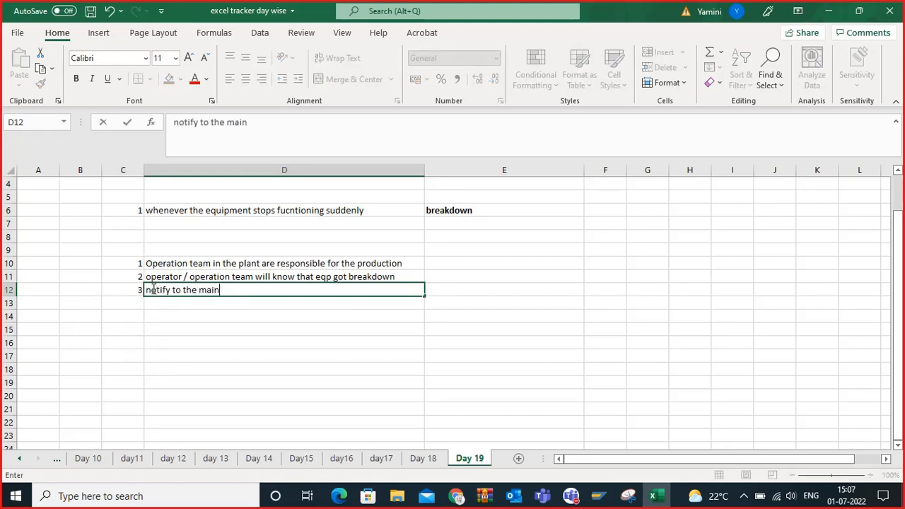
pyautogui.write('tenance team')
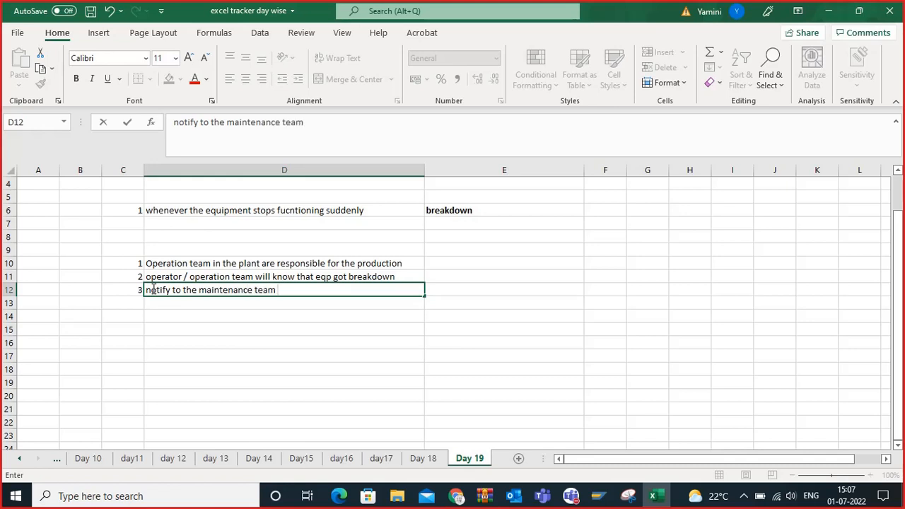
pyautogui.press('Return')
# Step: Append "- in the form of a maint notification" to the text in cell D12 and widen column D to fit it
pyautogui.click(234, 292)
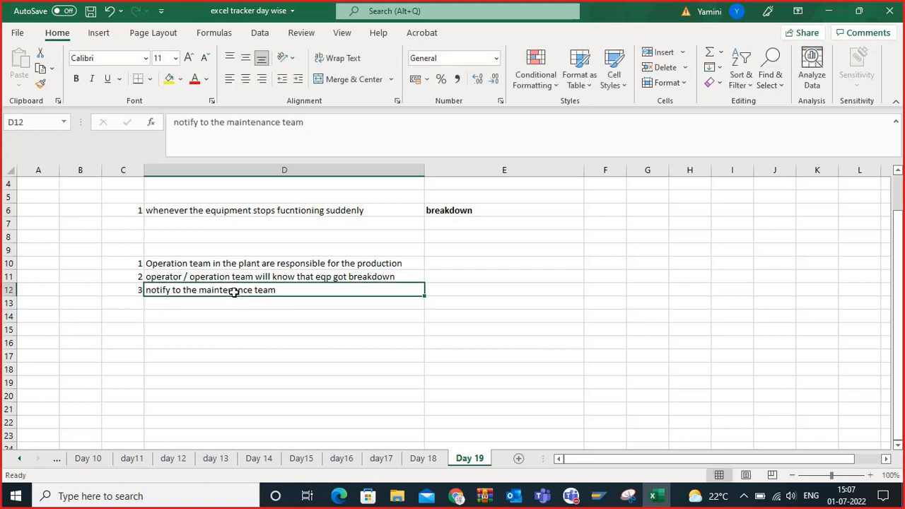
pyautogui.doubleClick(283, 290)
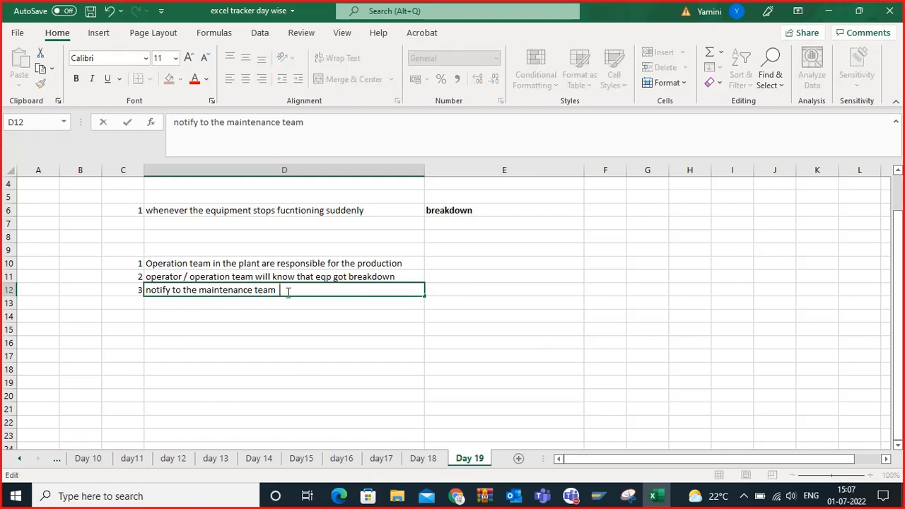
pyautogui.write('- in the form of  amai')
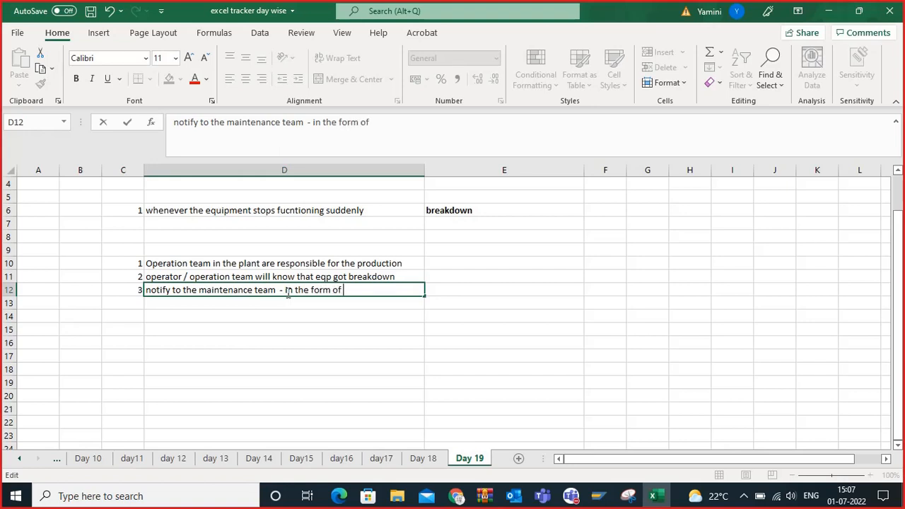
pyautogui.press('BackSpace')
pyautogui.press('BackSpace')
pyautogui.press('BackSpace')
pyautogui.write('a m')
pyautogui.press('BackSpace')
pyautogui.press('BackSpace')
pyautogui.write('maint notifi')
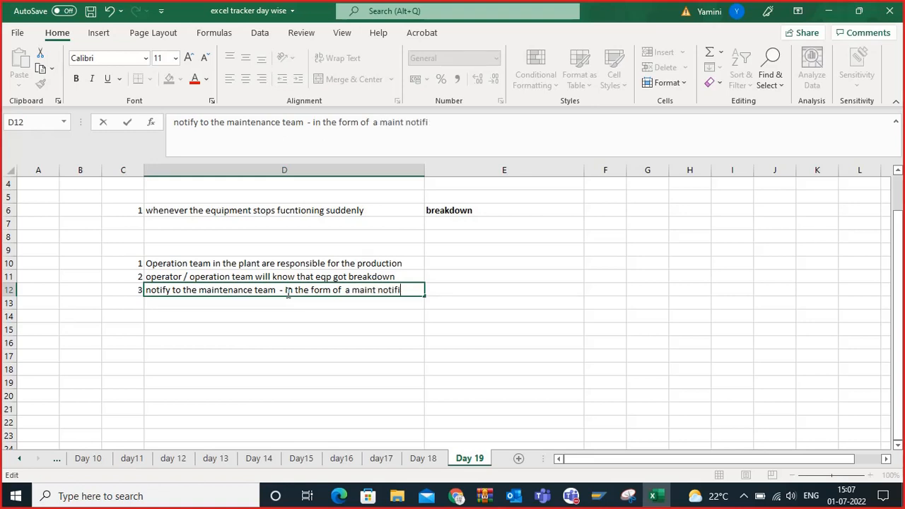
pyautogui.write('cation')
pyautogui.press('Return')
pyautogui.click(360, 296)
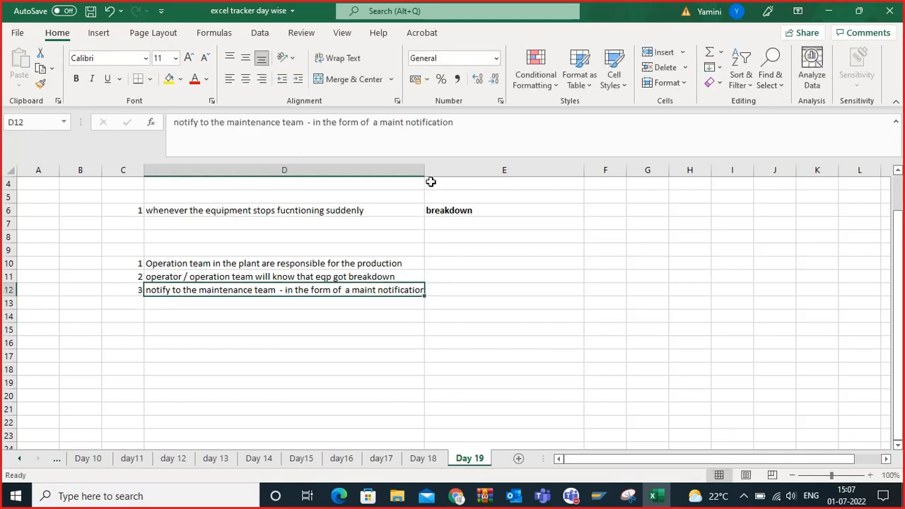
pyautogui.moveTo(424, 172); pyautogui.dragTo(437, 173)
# Step: Enter the transaction code "IW21" in cell E12, beside the maintenance notification point, and make it bold
pyautogui.click(478, 286)
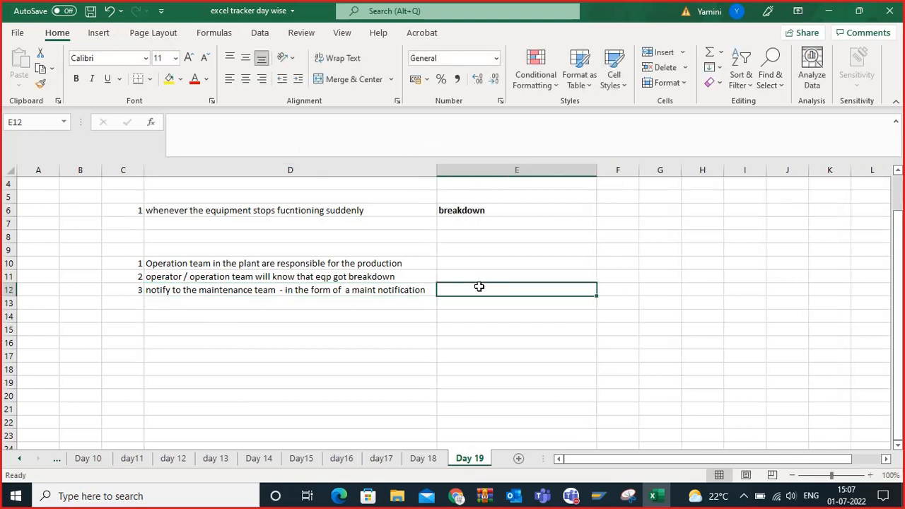
pyautogui.write('IW')
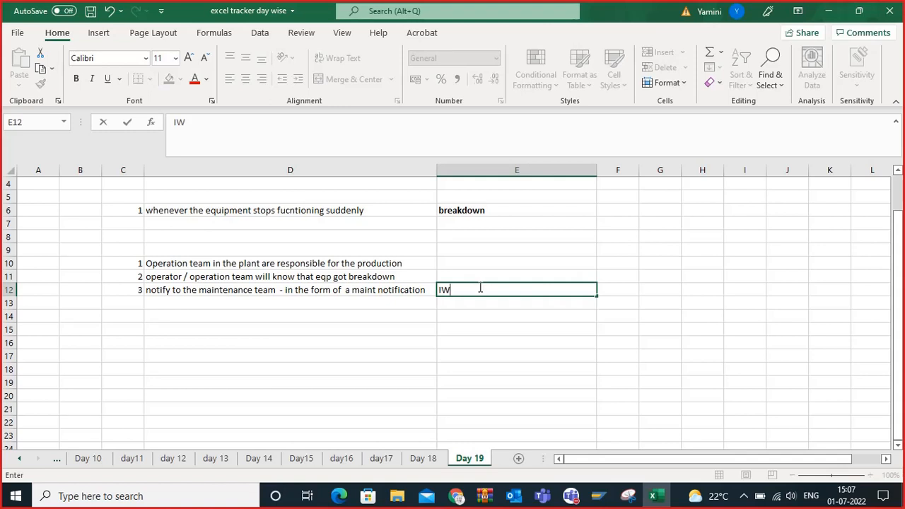
pyautogui.write('21')
pyautogui.click(357, 304)
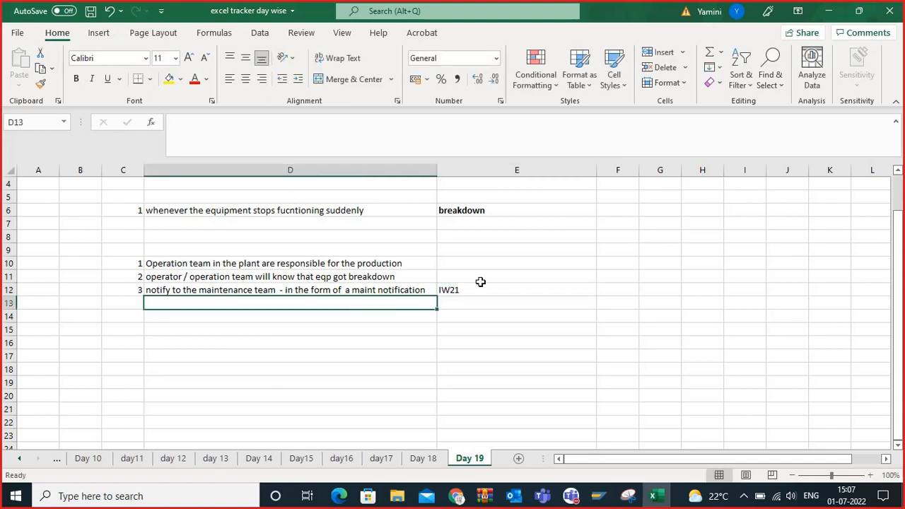
pyautogui.click(479, 285)
pyautogui.click(76, 79)
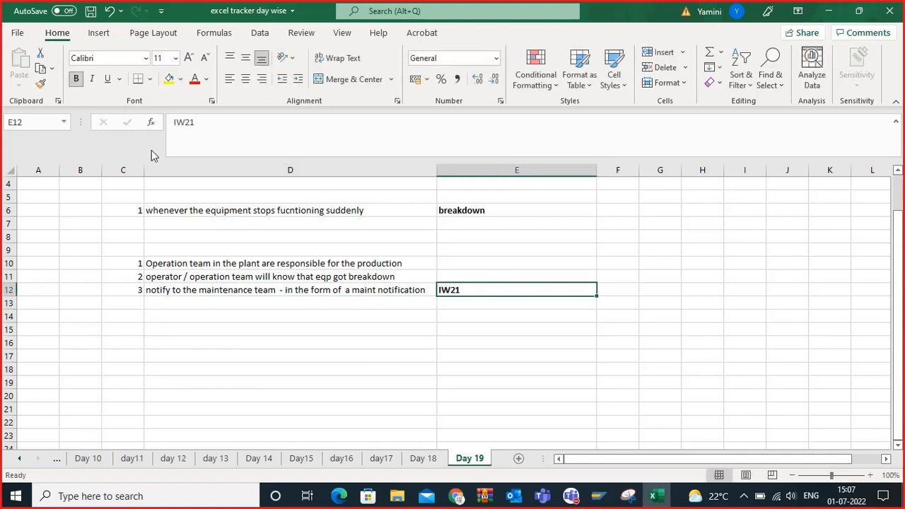
# Step: Number the next process point as 4 in cell C13
pyautogui.click(266, 324)
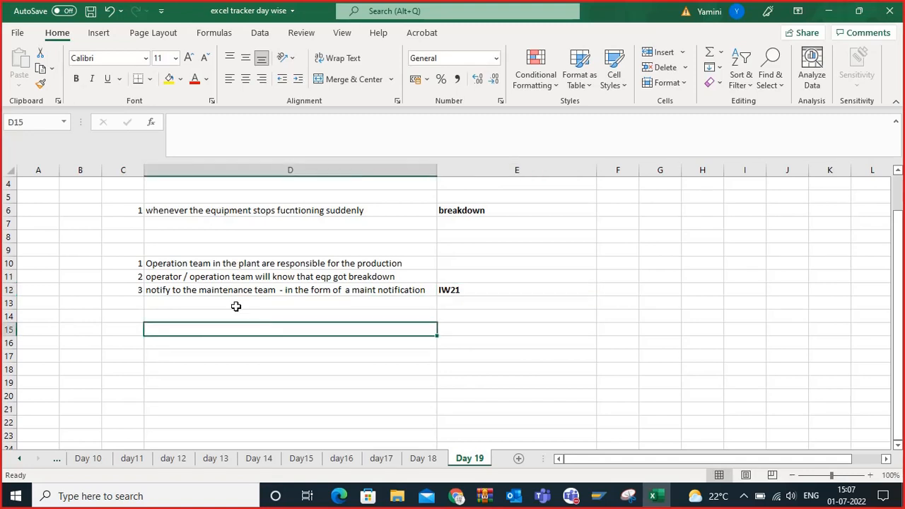
pyautogui.click(132, 307)
pyautogui.write('4')
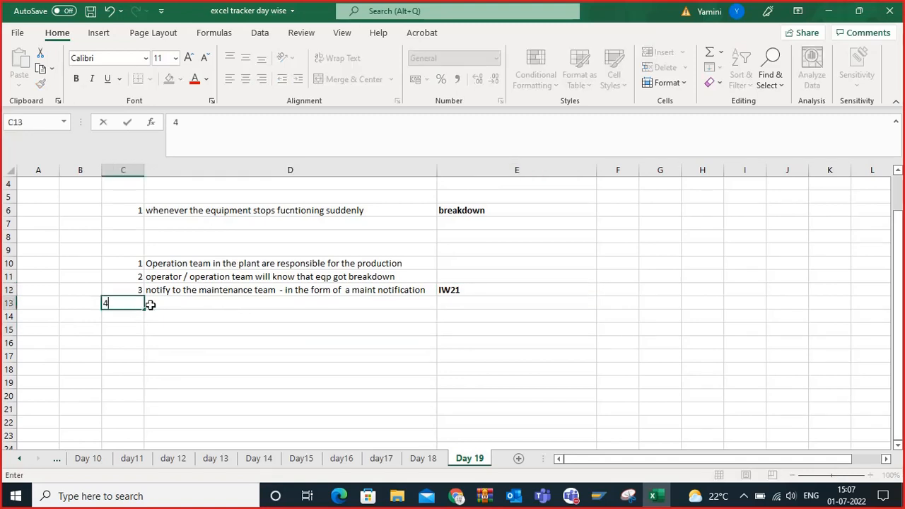
pyautogui.press('Tab')
pyautogui.click(474, 289)
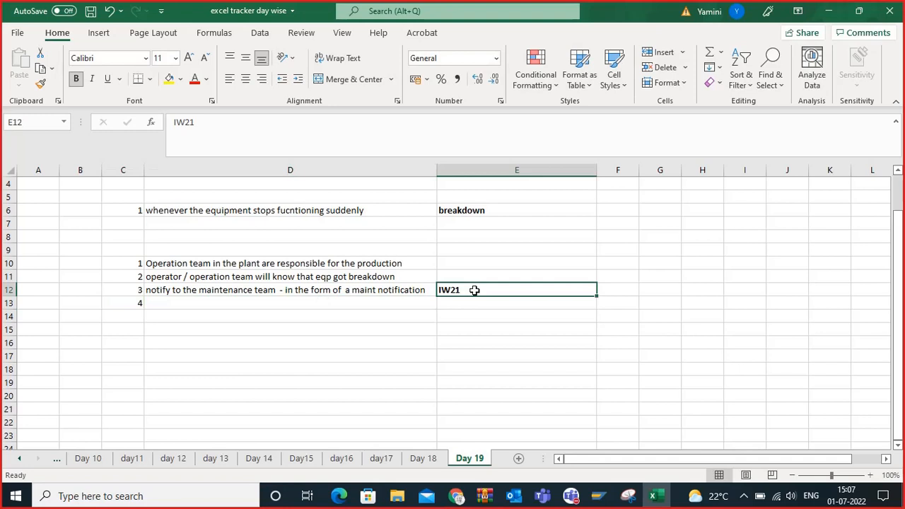
pyautogui.click(301, 287)
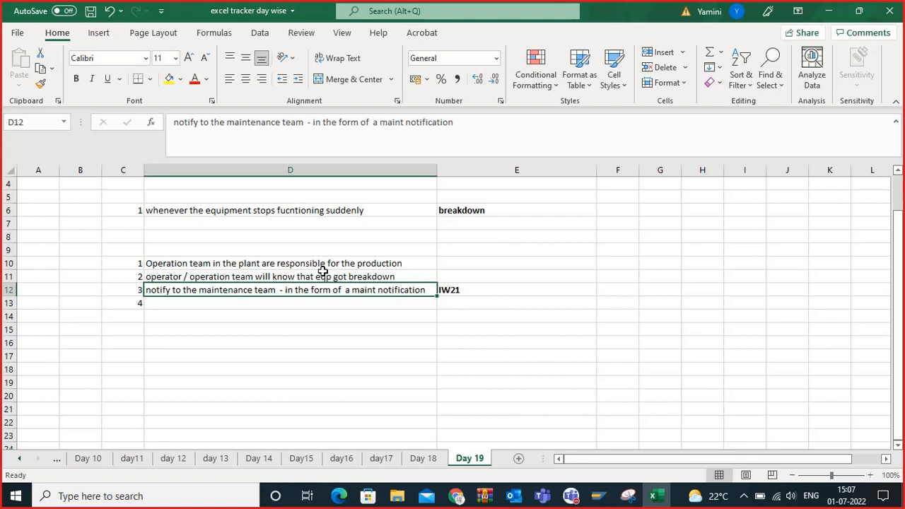
# Step: Enter "as a maintenance team ,we need to add the corrective task and actions that we need to do from maintenance point of view" in cell D13
pyautogui.click(273, 309)
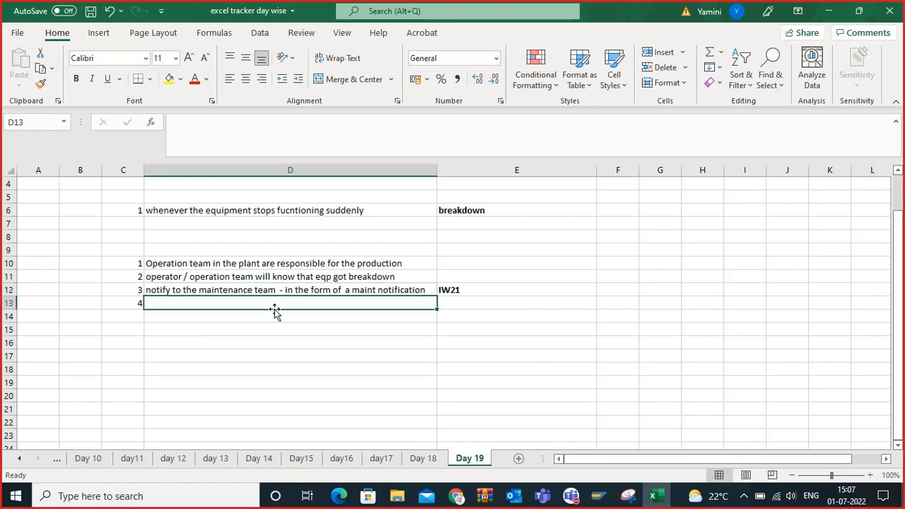
pyautogui.write('g')
pyautogui.press('BackSpace')
pyautogui.write('we ne')
pyautogui.press('BackSpace')
pyautogui.press('BackSpace')
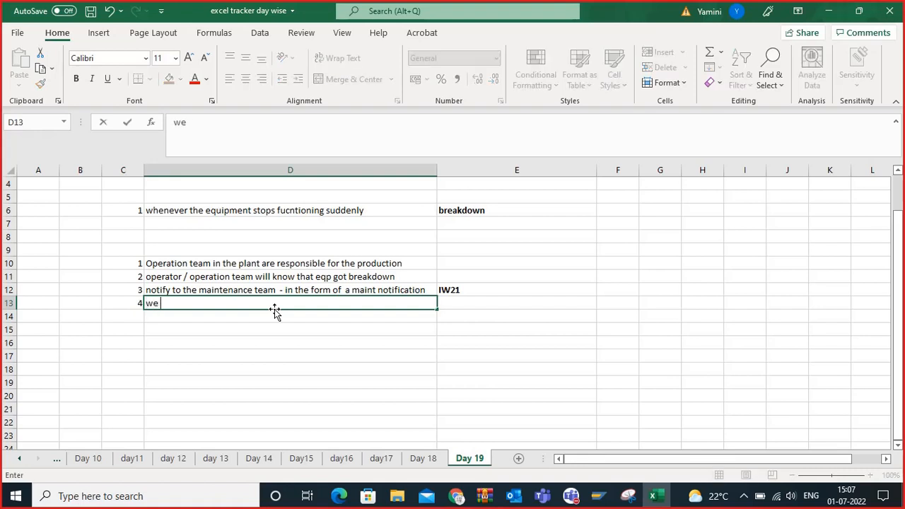
pyautogui.press('BackSpace')
pyautogui.press('BackSpace')
pyautogui.press('BackSpace')
pyautogui.write('as a main')
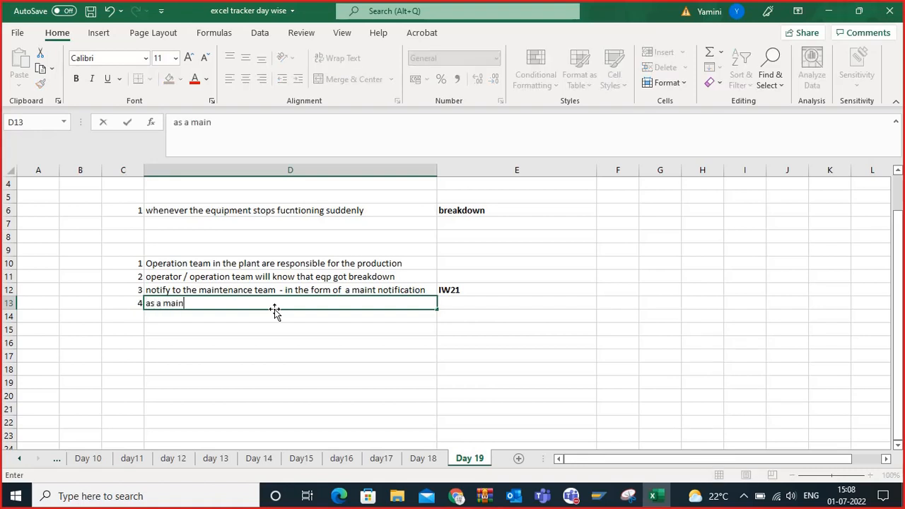
pyautogui.write('tenance team ,')
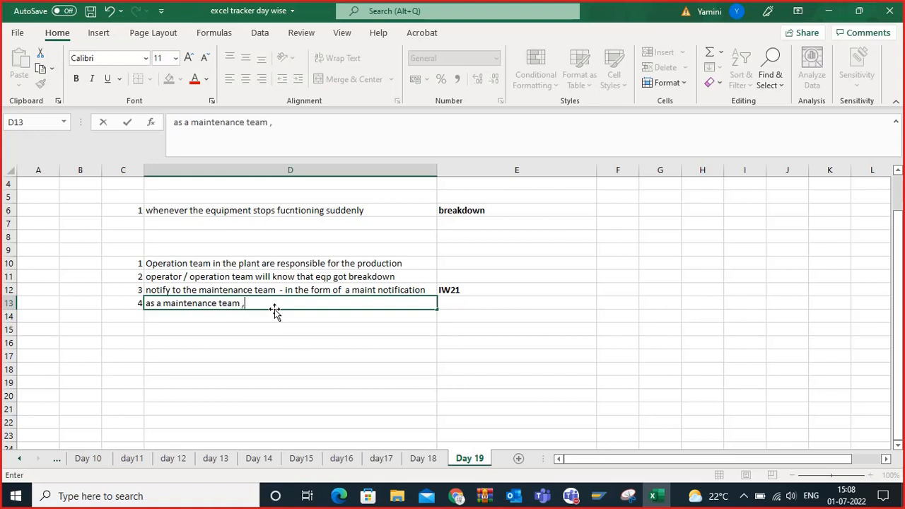
pyautogui.write('we need to add the oc')
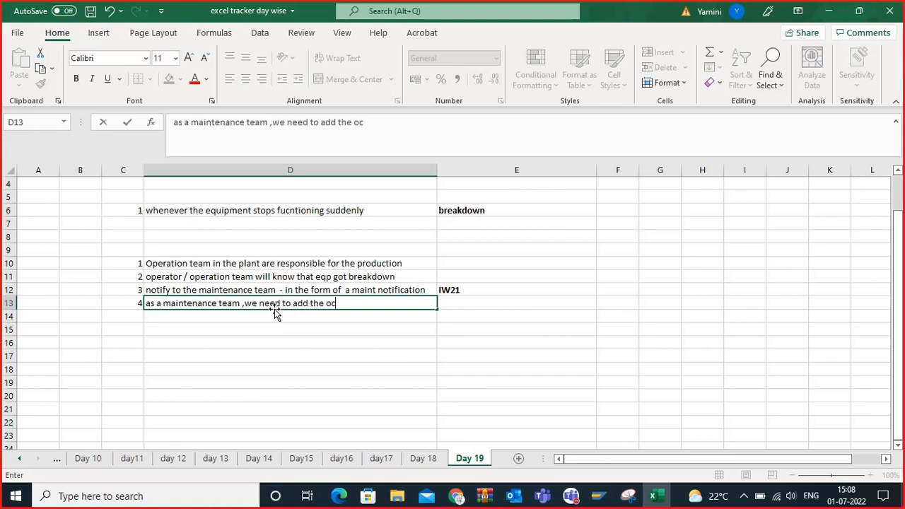
pyautogui.press('BackSpace')
pyautogui.press('BackSpace')
pyautogui.write('corrective task a')
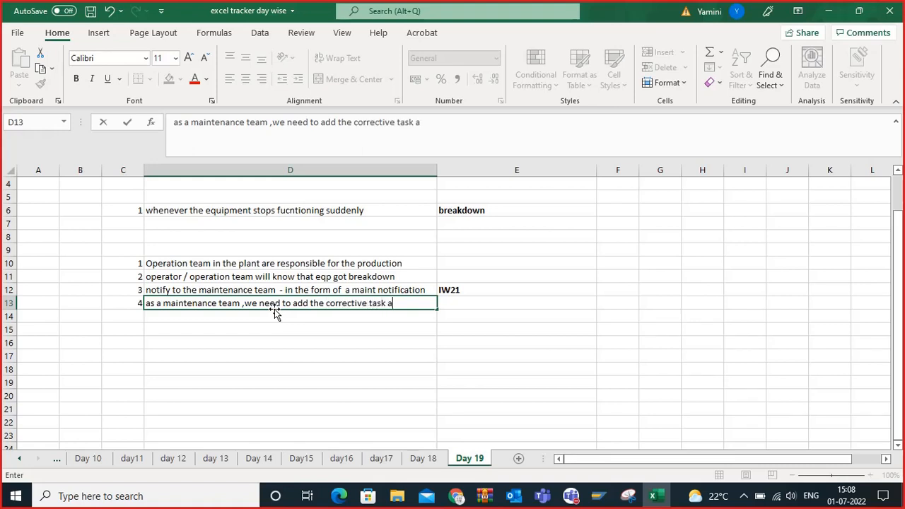
pyautogui.write('nd actions that we n')
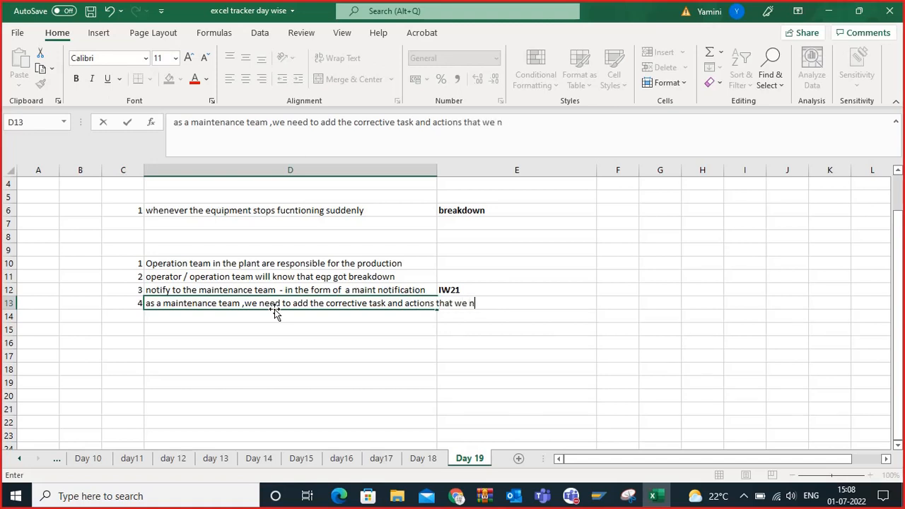
pyautogui.write('eed to do from ')
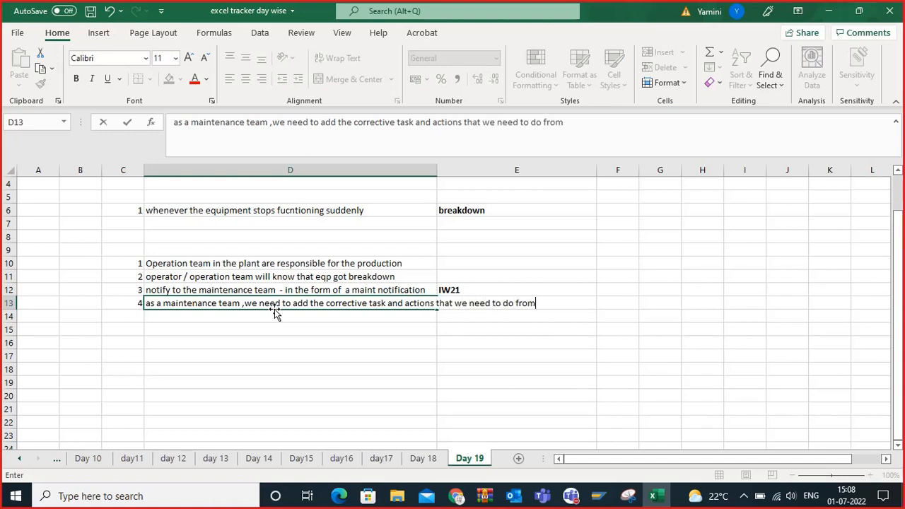
pyautogui.write('mai')
pyautogui.write('ntenance poin')
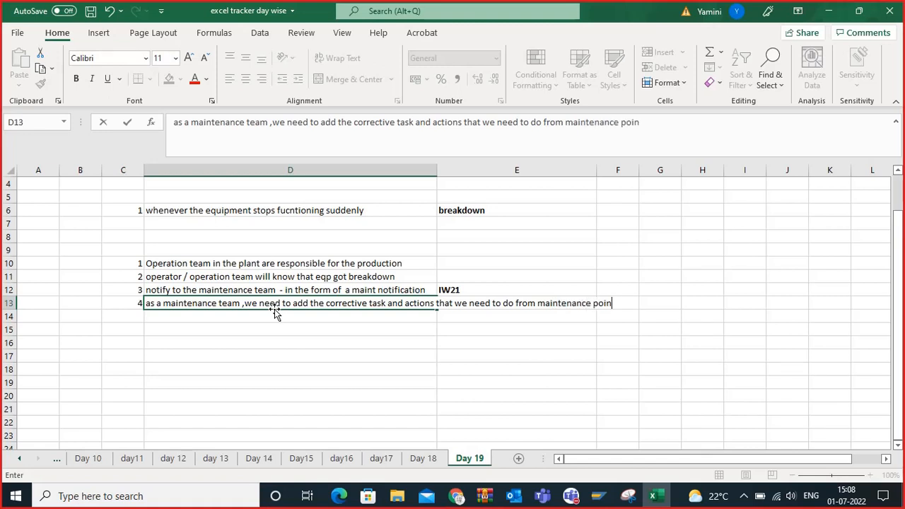
pyautogui.write('t of view')
pyautogui.press('Return')
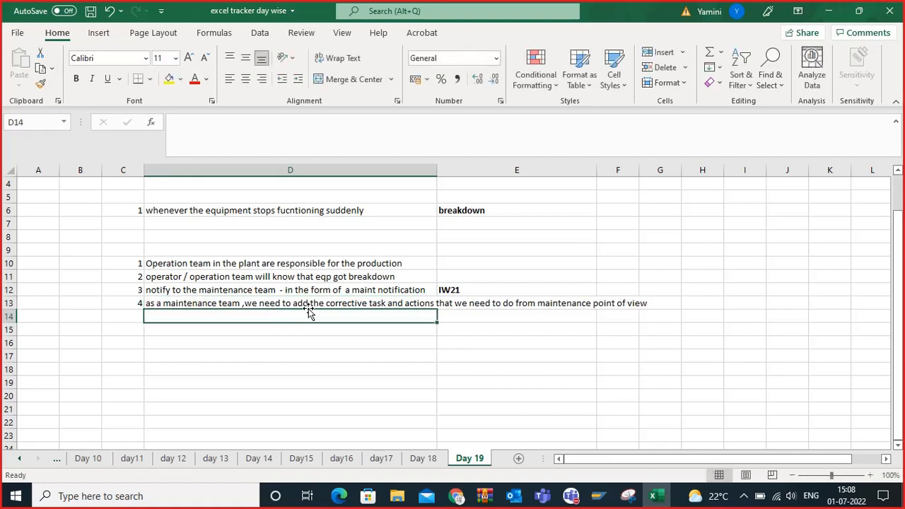
# Step: Widen column D slightly and wrap the text of point 4 in cell D13
pyautogui.click(316, 303)
pyautogui.moveTo(439, 170); pyautogui.dragTo(455, 180)
pyautogui.click(349, 60)
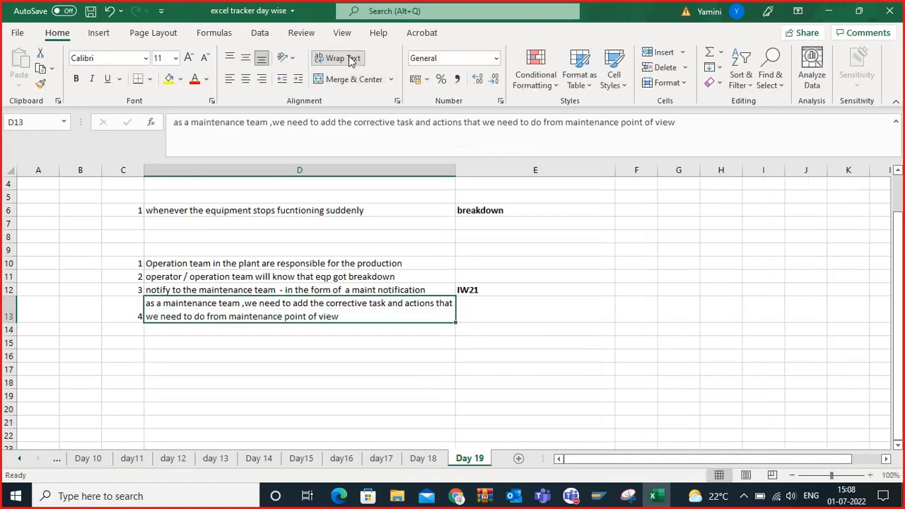
pyautogui.click(236, 357)
# Step: Go over the numbered breakdown process points in rows 10 to 13
pyautogui.click(338, 304)
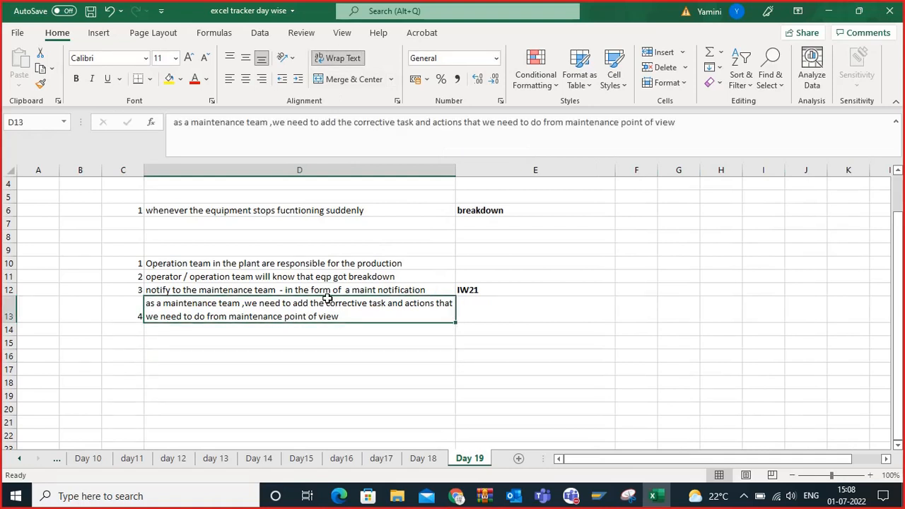
pyautogui.click(317, 291)
pyautogui.moveTo(313, 264); pyautogui.dragTo(316, 310)
pyautogui.click(191, 248)
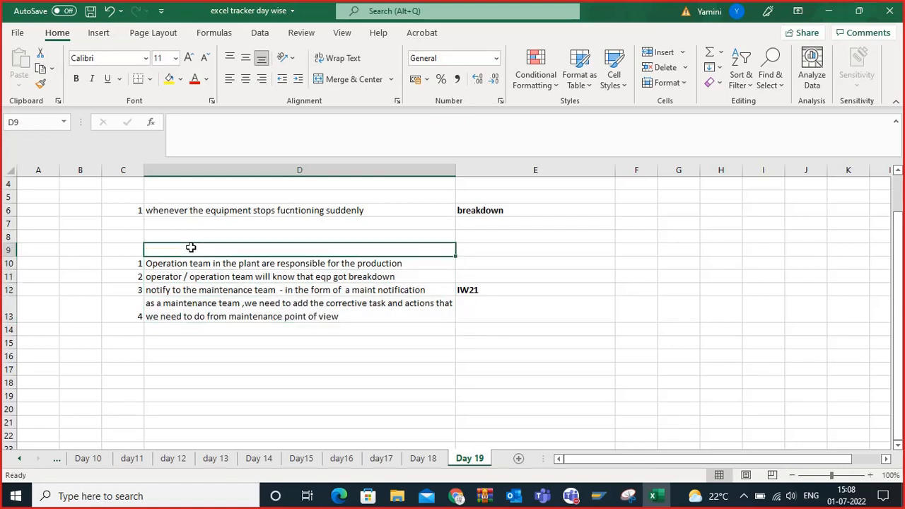
pyautogui.moveTo(167, 265); pyautogui.dragTo(168, 299)
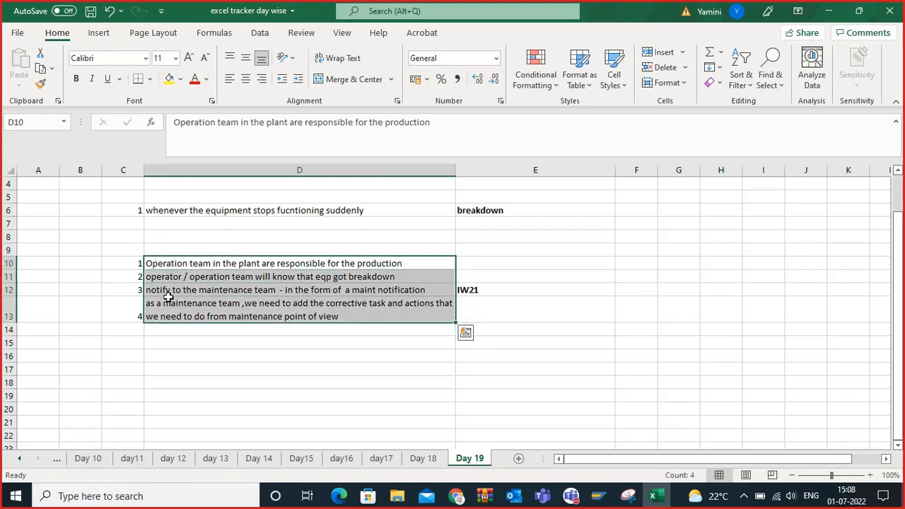
pyautogui.moveTo(130, 264); pyautogui.dragTo(131, 309)
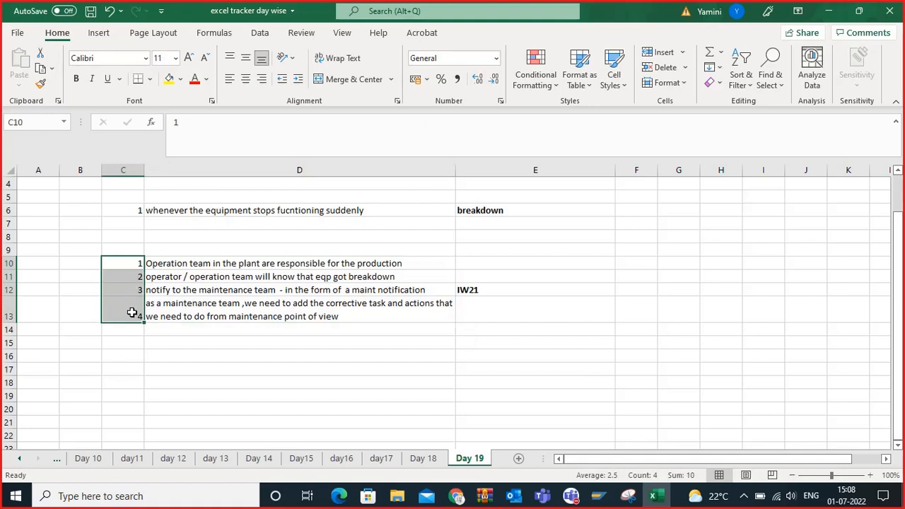
pyautogui.click(184, 297)
pyautogui.moveTo(135, 264); pyautogui.dragTo(129, 313)
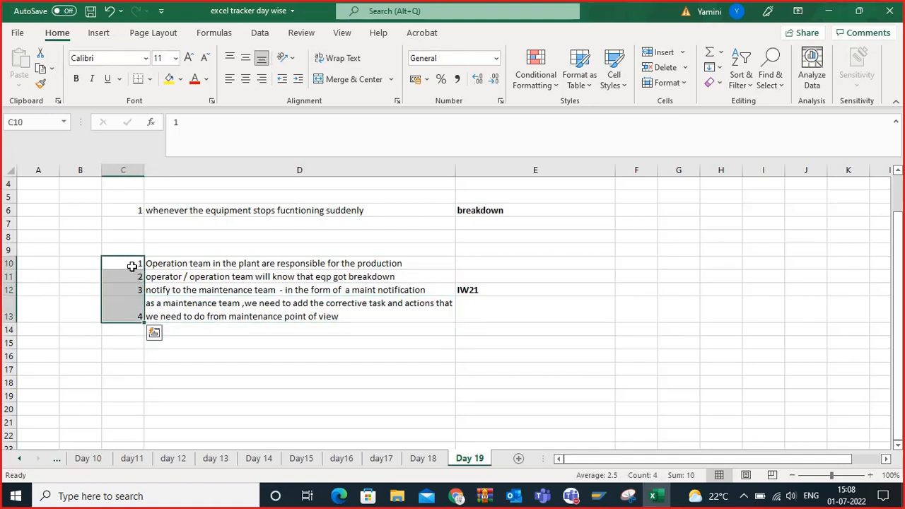
pyautogui.click(169, 265)
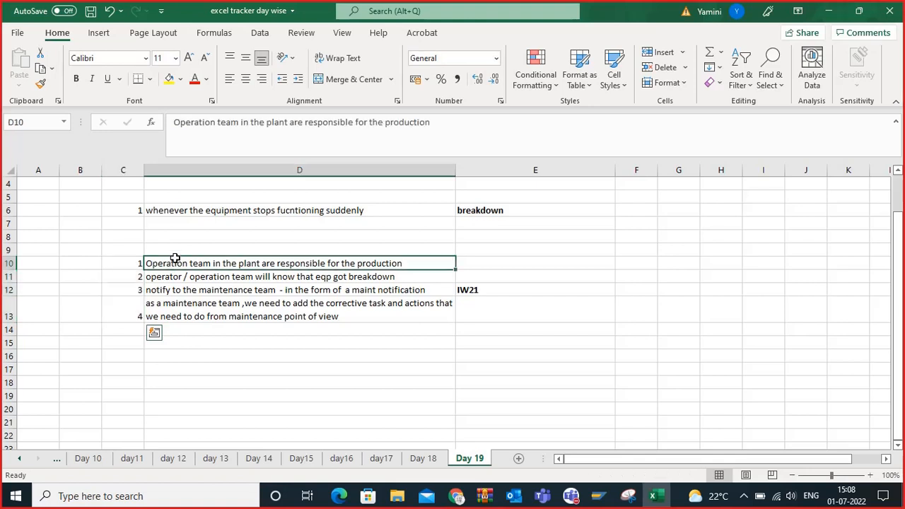
pyautogui.click(133, 259)
pyautogui.moveTo(133, 259); pyautogui.dragTo(132, 317)
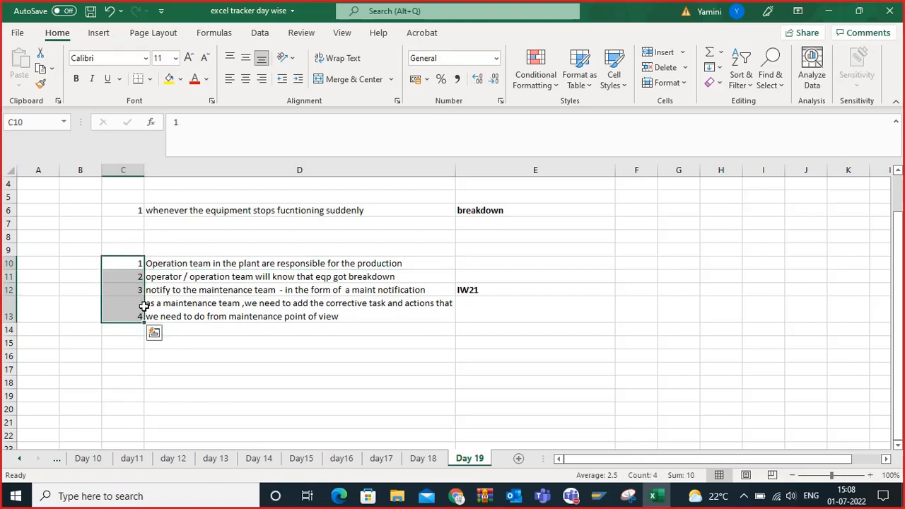
pyautogui.click(182, 280)
# Step: Examine point 4 in row 13 on the maintenance team's corrective task and actions
pyautogui.click(169, 313)
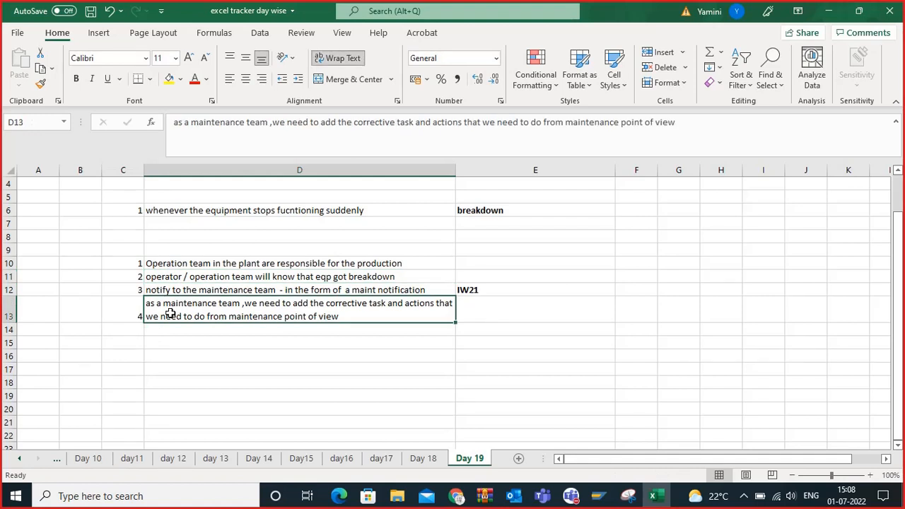
pyautogui.click(137, 317)
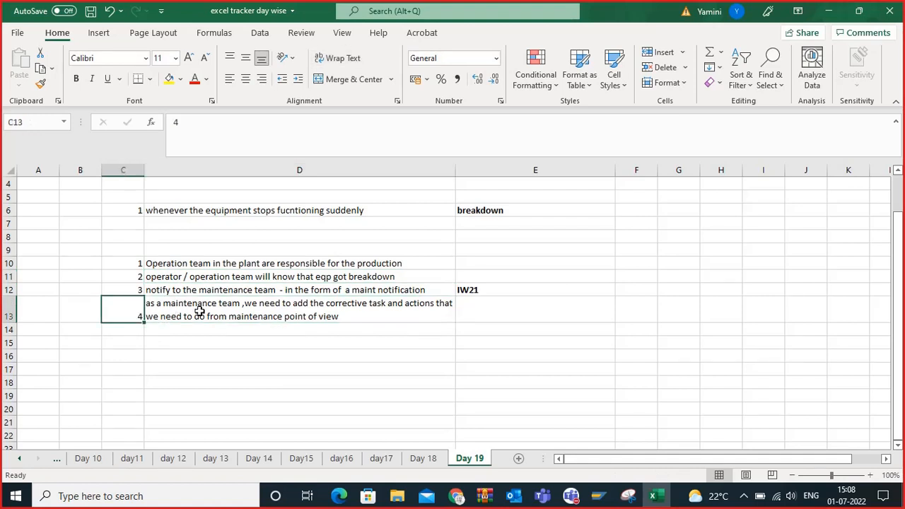
pyautogui.click(199, 311)
pyautogui.click(186, 333)
pyautogui.click(224, 303)
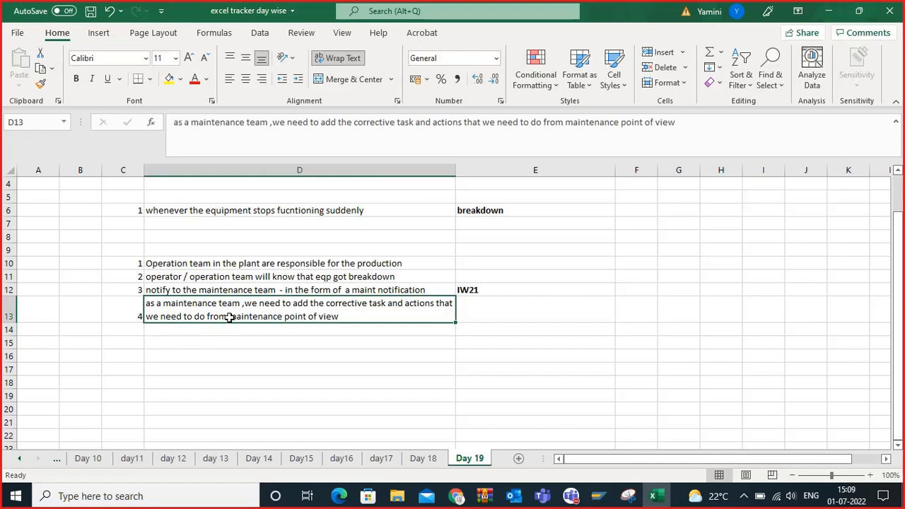
pyautogui.click(238, 332)
pyautogui.click(252, 316)
pyautogui.click(243, 329)
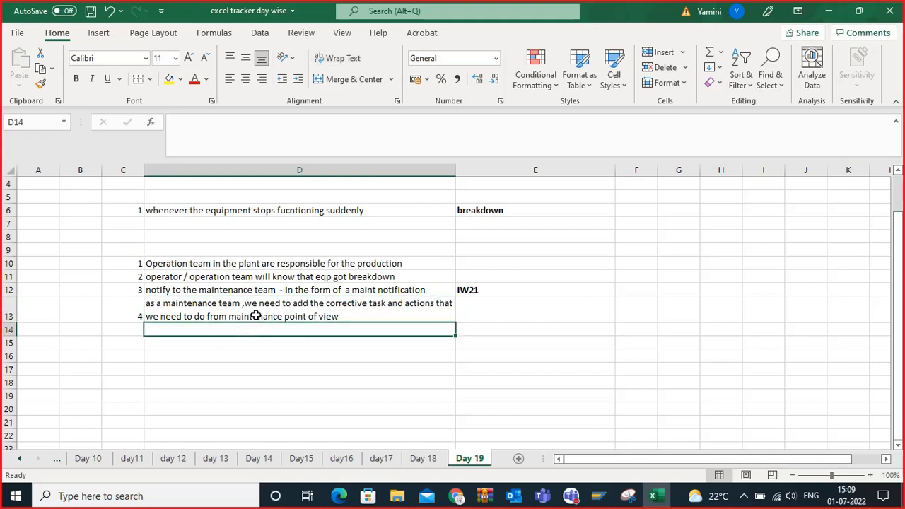
# Step: Review points 1 to 4 in rows 10 to 13, from the operations team's role through the IW21 notification to the maintenance team's task
pyautogui.click(256, 316)
pyautogui.click(262, 285)
pyautogui.click(266, 278)
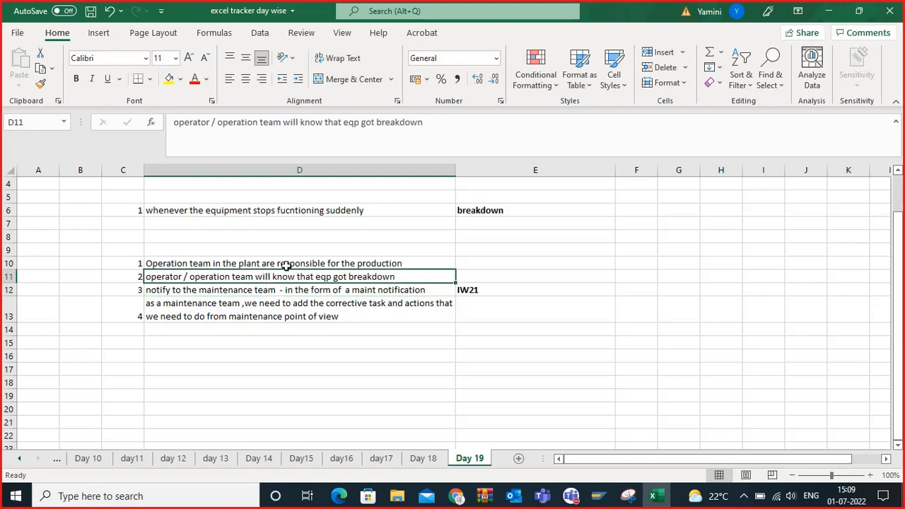
pyautogui.click(288, 264)
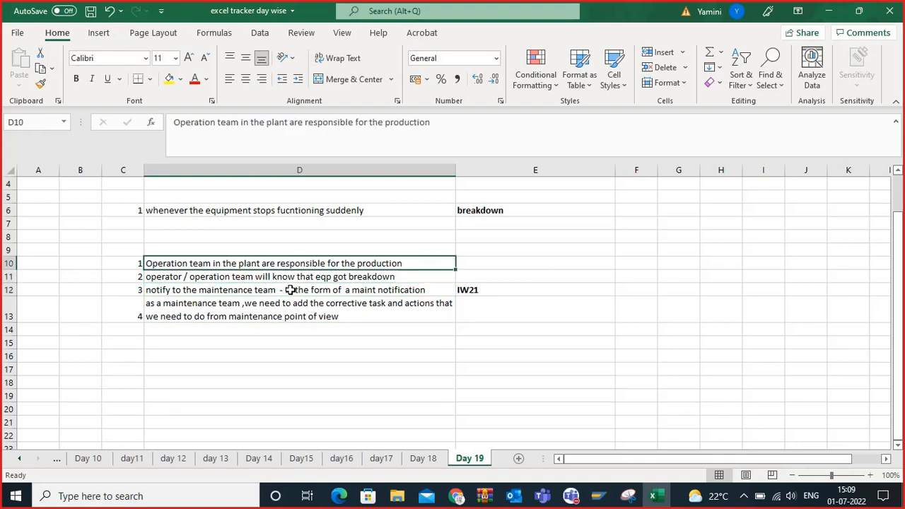
pyautogui.click(289, 291)
pyautogui.click(279, 303)
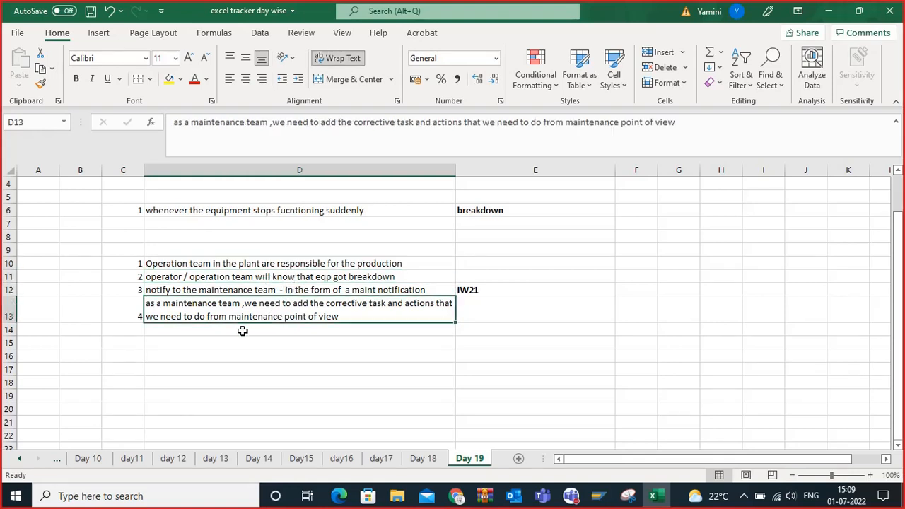
pyautogui.click(185, 339)
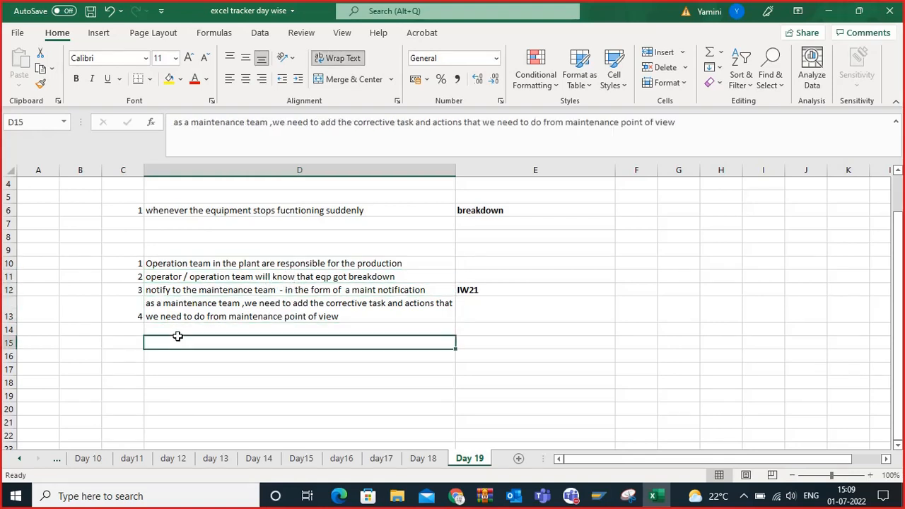
pyautogui.click(138, 327)
pyautogui.click(235, 316)
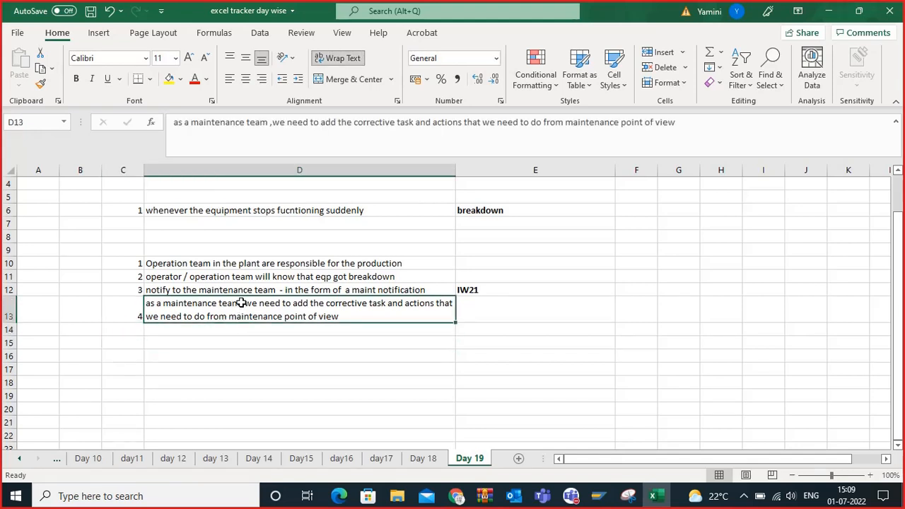
pyautogui.click(121, 300)
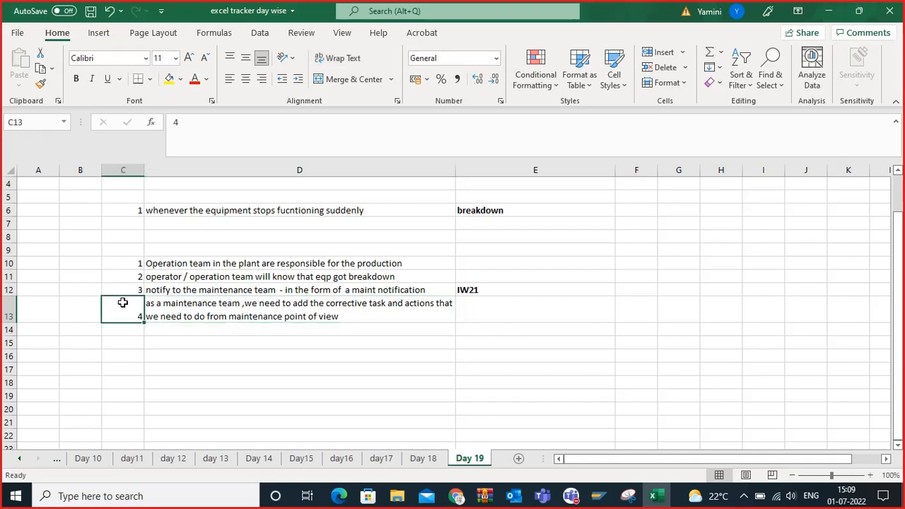
pyautogui.click(189, 309)
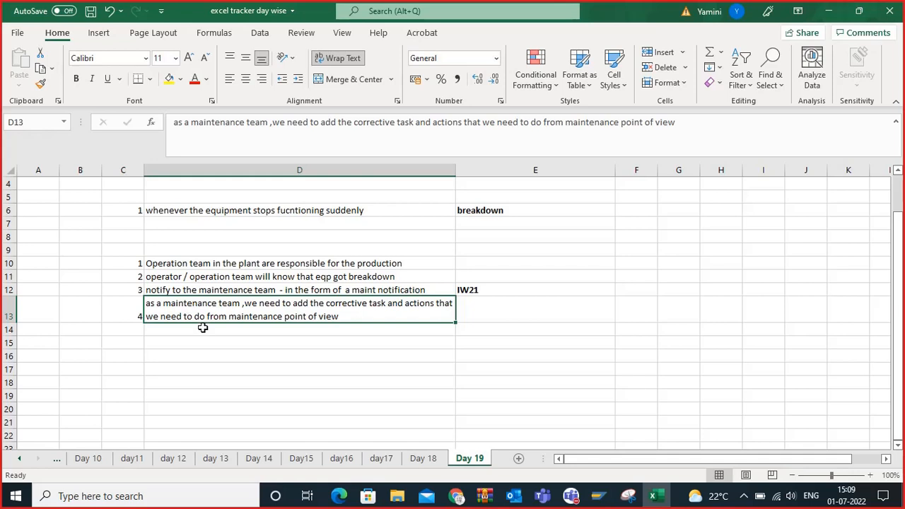
pyautogui.click(232, 292)
pyautogui.click(499, 294)
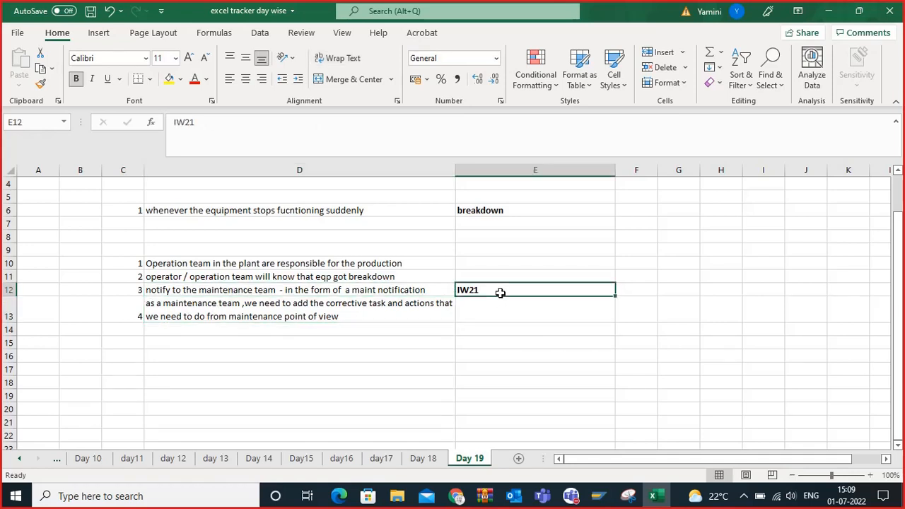
pyautogui.click(319, 311)
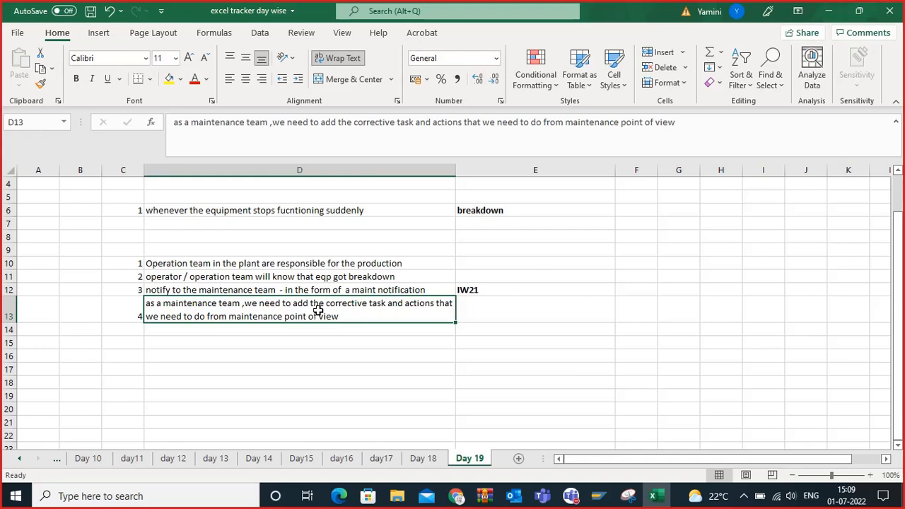
# Step: Enter "change mode - IW22" in cell E13 beside point 4
pyautogui.click(467, 306)
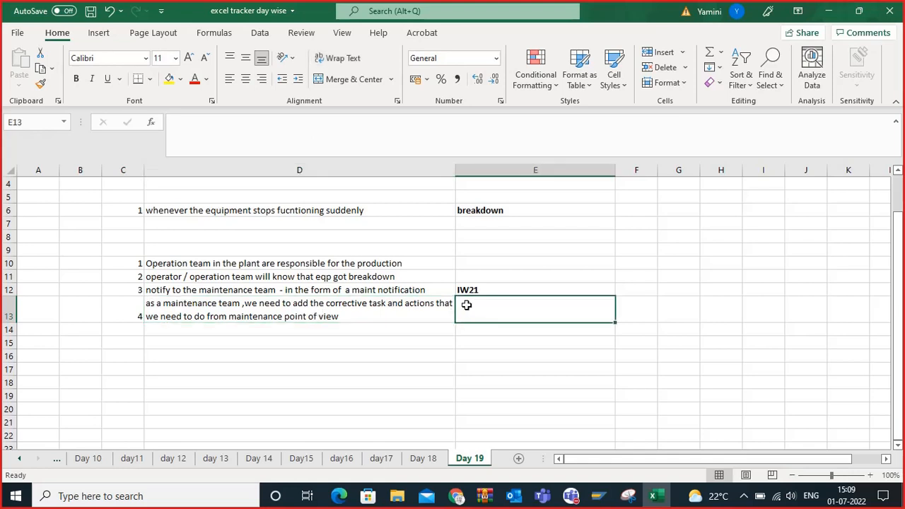
pyautogui.write('change od')
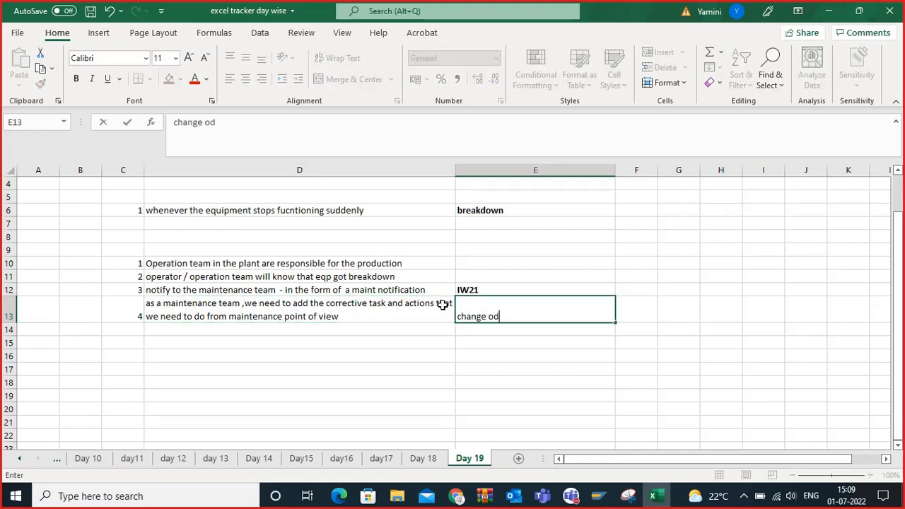
pyautogui.press('BackSpace')
pyautogui.write('mode -')
pyautogui.write('IW1')
pyautogui.press('BackSpace')
pyautogui.write('22')
pyautogui.click(323, 309)
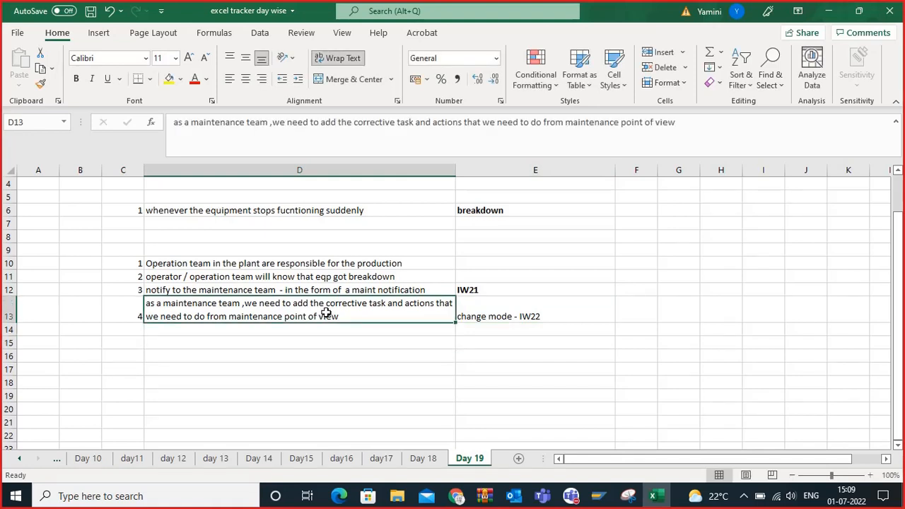
pyautogui.click(382, 339)
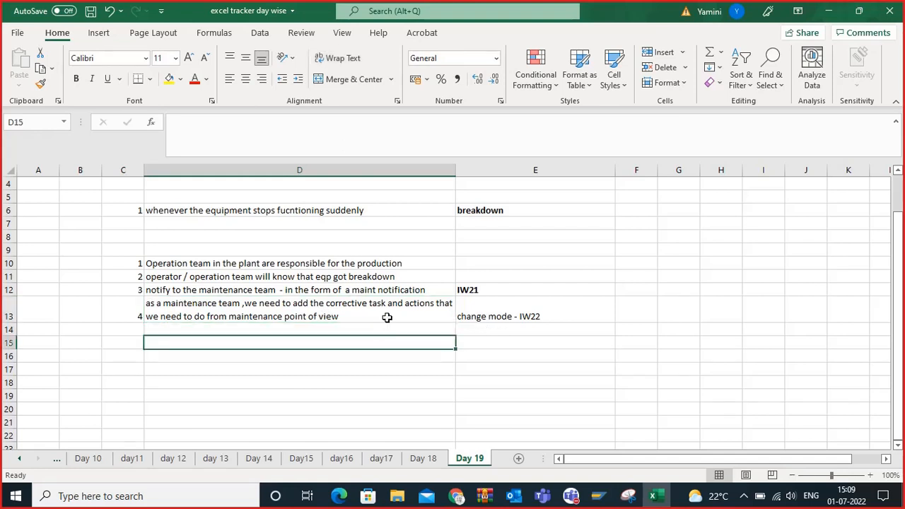
pyautogui.click(386, 318)
# Step: Add point 5 in row 14, numbered in column C, with "create a breakdown maint order with reference to the above notification" in D14
pyautogui.click(136, 345)
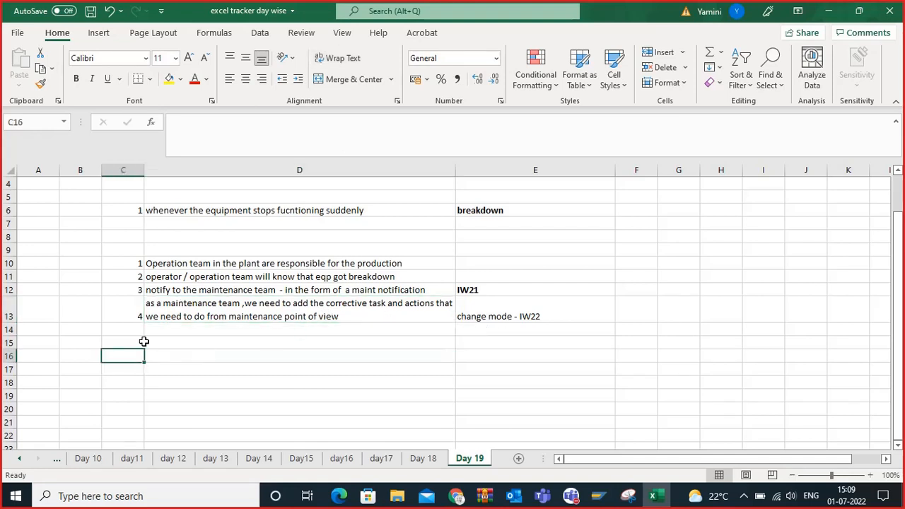
pyautogui.click(130, 363)
pyautogui.click(134, 327)
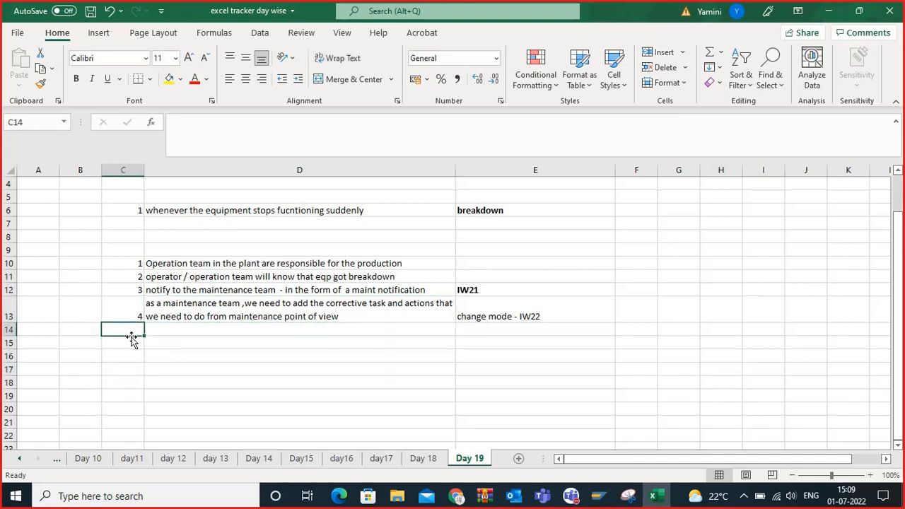
pyautogui.write('5')
pyautogui.click(171, 330)
pyautogui.write('co')
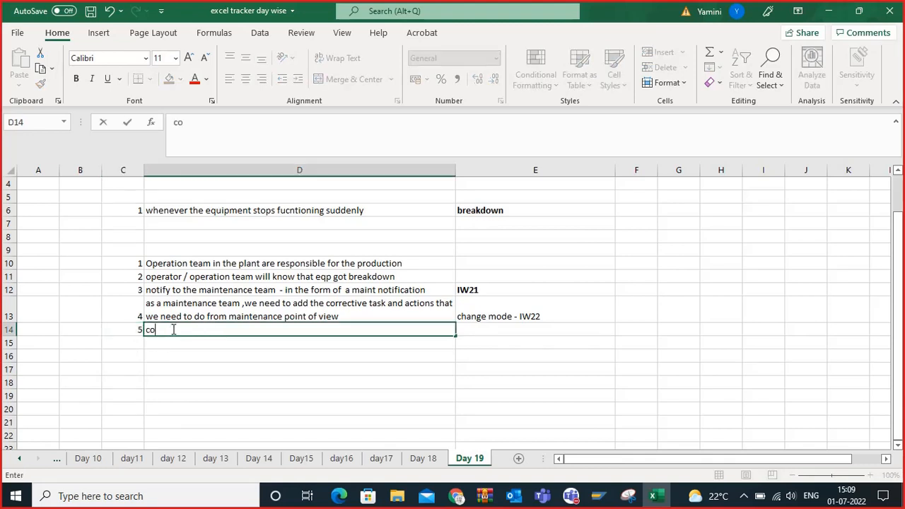
pyautogui.write('ntr')
pyautogui.press('BackSpace')
pyautogui.press('BackSpace')
pyautogui.press('BackSpace')
pyautogui.write('nver')
pyautogui.press('BackSpace')
pyautogui.press('BackSpace')
pyautogui.press('BackSpace')
pyautogui.press('BackSpace')
pyautogui.press('BackSpace')
pyautogui.write('create a brea')
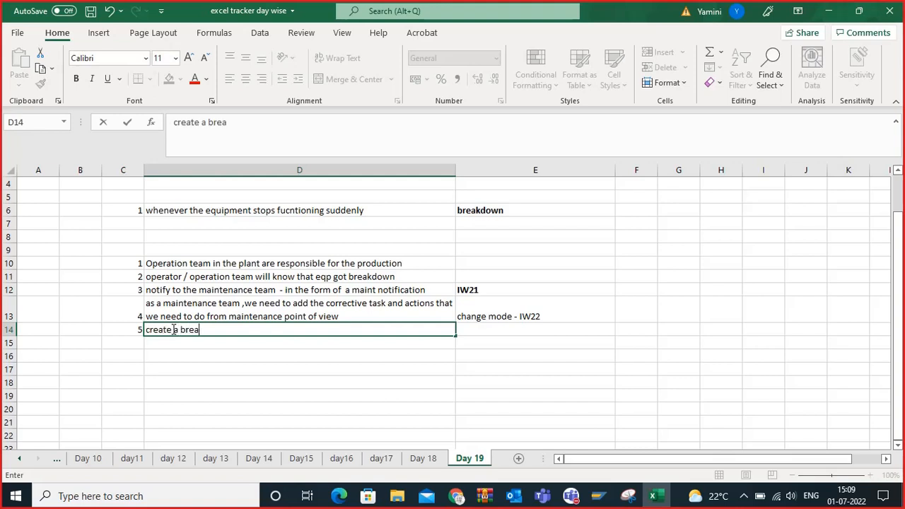
pyautogui.write('kdown maint')
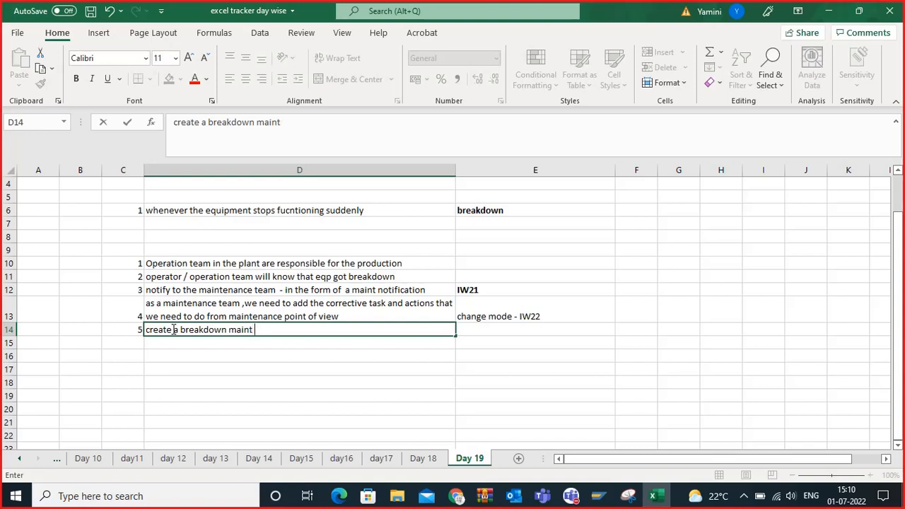
pyautogui.write(' order with r')
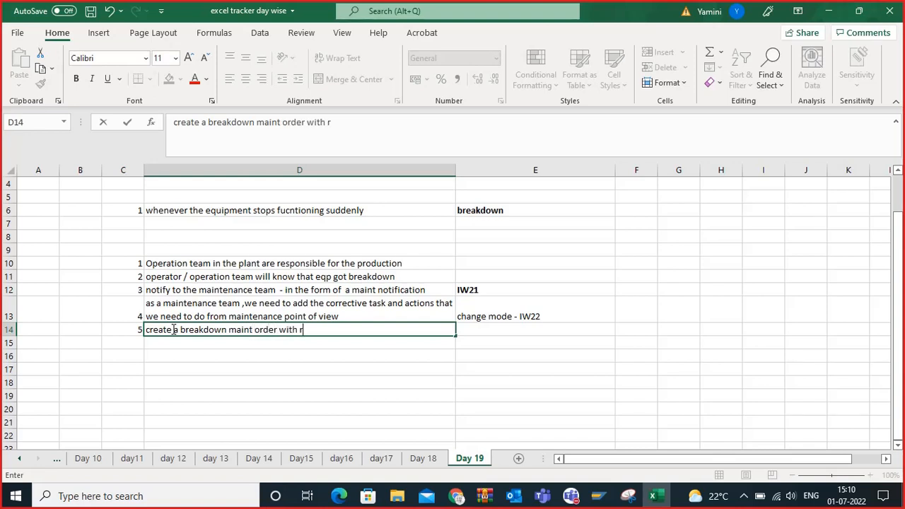
pyautogui.write('eference to the abo')
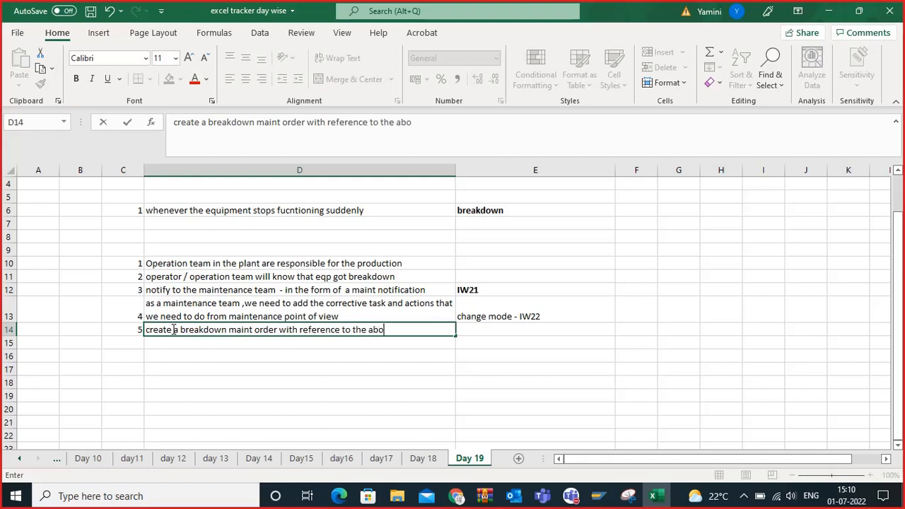
pyautogui.write('ve mofica')
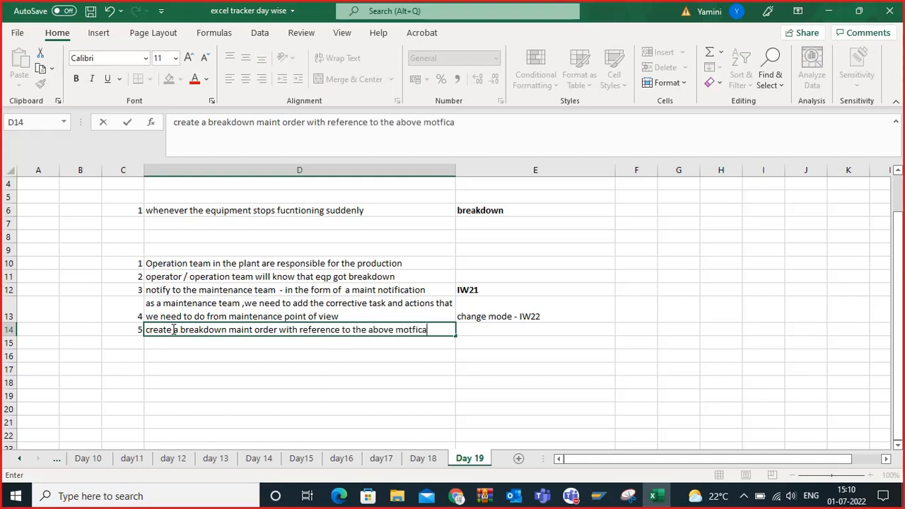
pyautogui.press('BackSpace')
pyautogui.press('BackSpace')
pyautogui.press('BackSpace')
pyautogui.press('BackSpace')
pyautogui.press('BackSpace')
pyautogui.press('BackSpace')
pyautogui.write('notification')
pyautogui.click(220, 357)
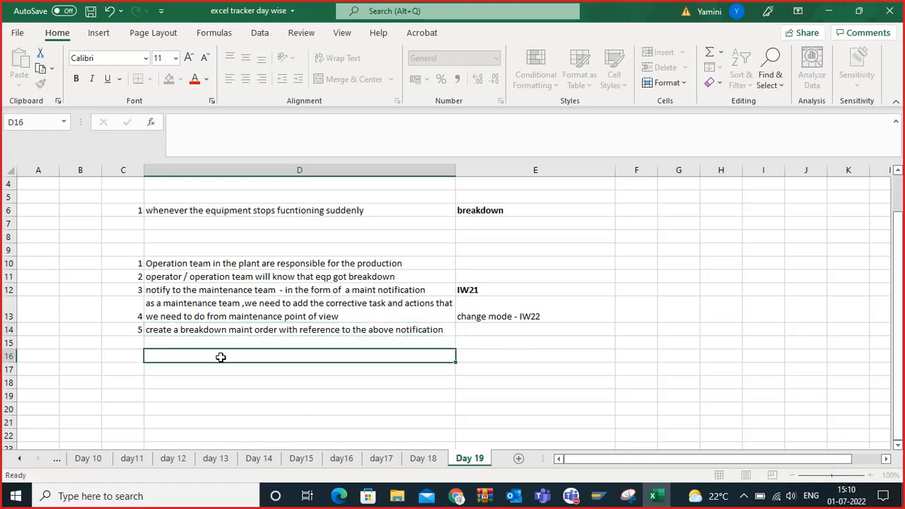
# Step: Extend the transaction code in cell E12 to read "IW21 - M2 - Malfunction report"
pyautogui.click(474, 290)
pyautogui.doubleClick(486, 290)
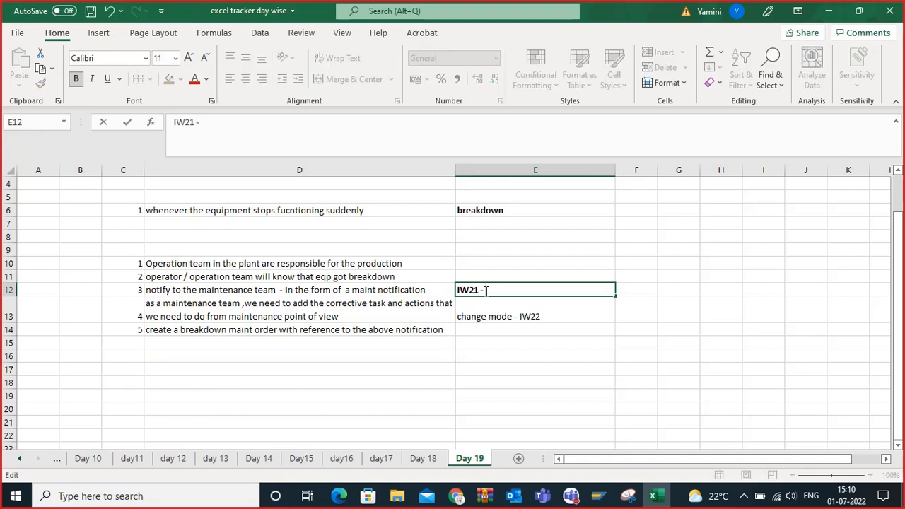
pyautogui.write('- ,2')
pyautogui.write('M2')
pyautogui.write(' - Malfunc')
pyautogui.write('tion repor')
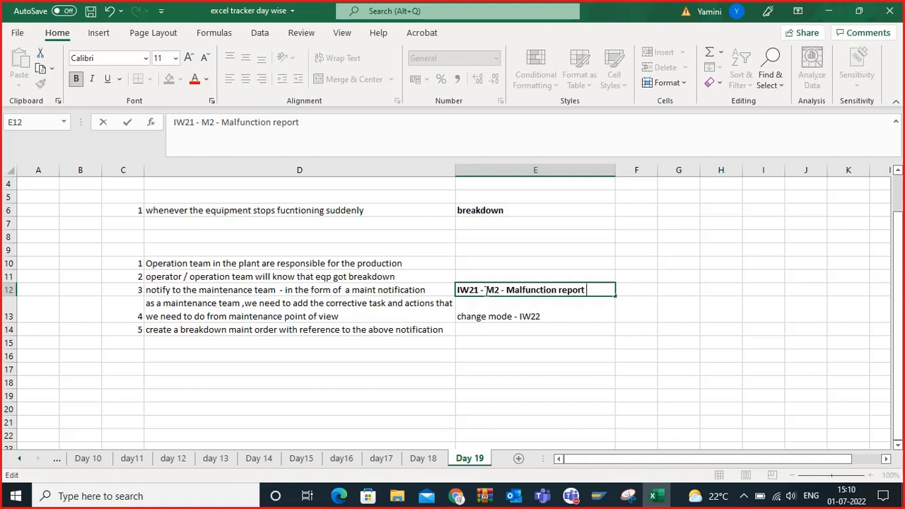
pyautogui.write('t')
pyautogui.click(504, 345)
pyautogui.click(540, 293)
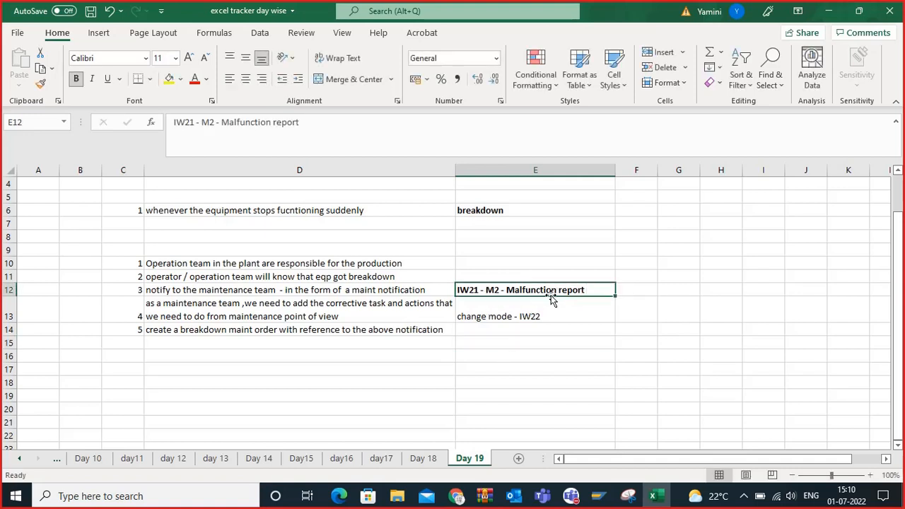
pyautogui.click(473, 344)
pyautogui.click(541, 290)
# Step: Enter "order type PM02" in cell E14 beside point 5 and make it bold
pyautogui.click(449, 333)
pyautogui.click(474, 331)
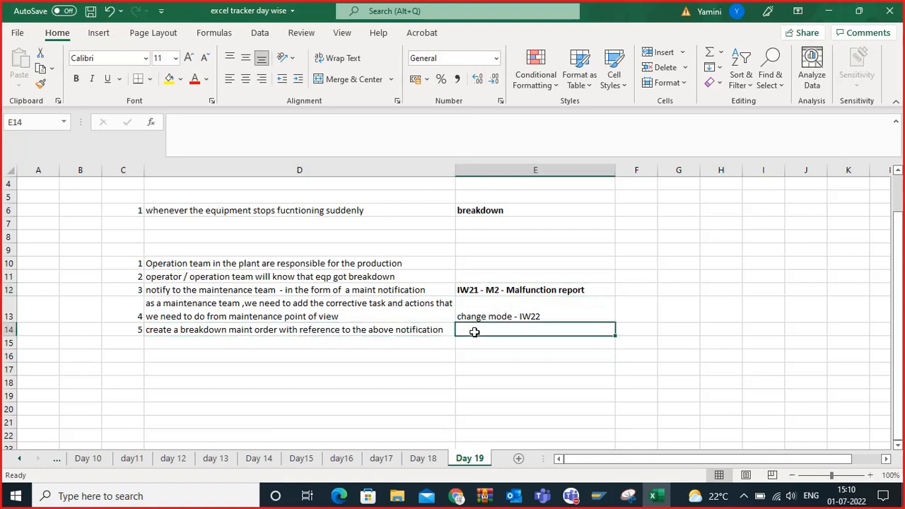
pyautogui.write('order type M')
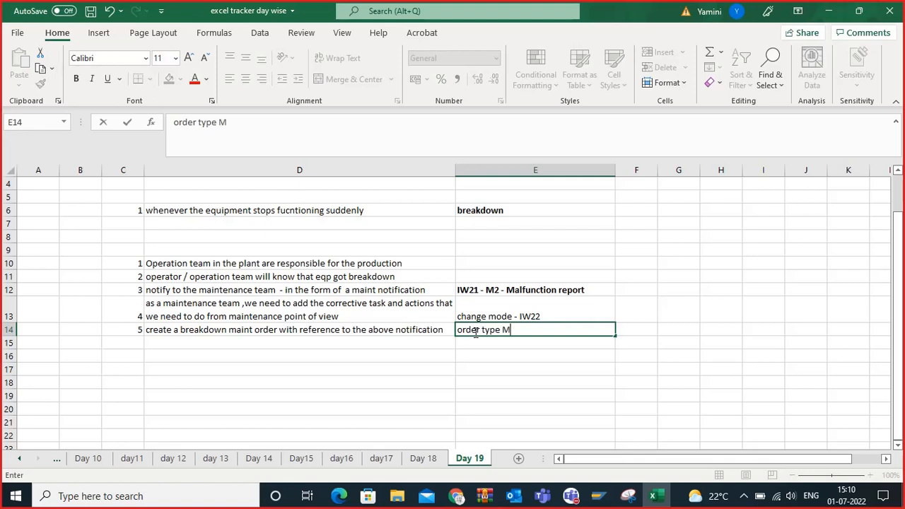
pyautogui.press('BackSpace')
pyautogui.write('PM02')
pyautogui.click(503, 383)
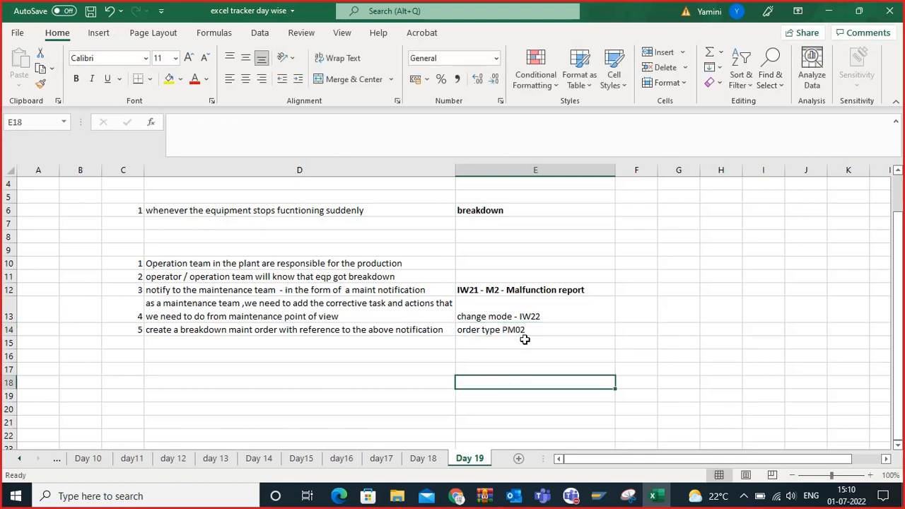
pyautogui.click(524, 332)
pyautogui.click(76, 79)
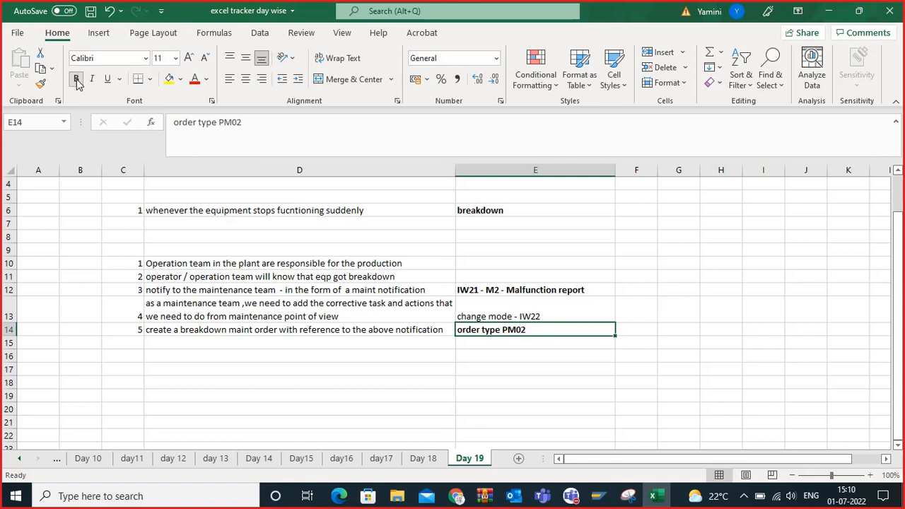
pyautogui.click(409, 316)
pyautogui.click(405, 264)
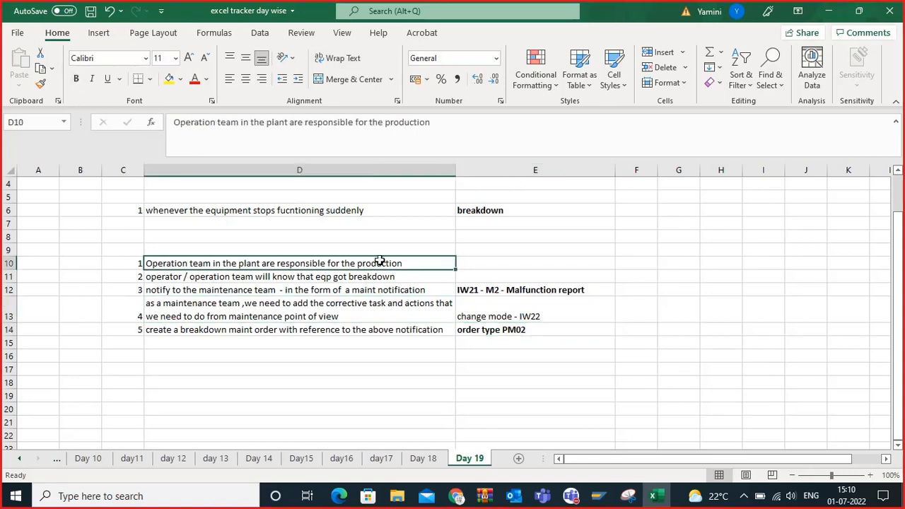
pyautogui.click(390, 277)
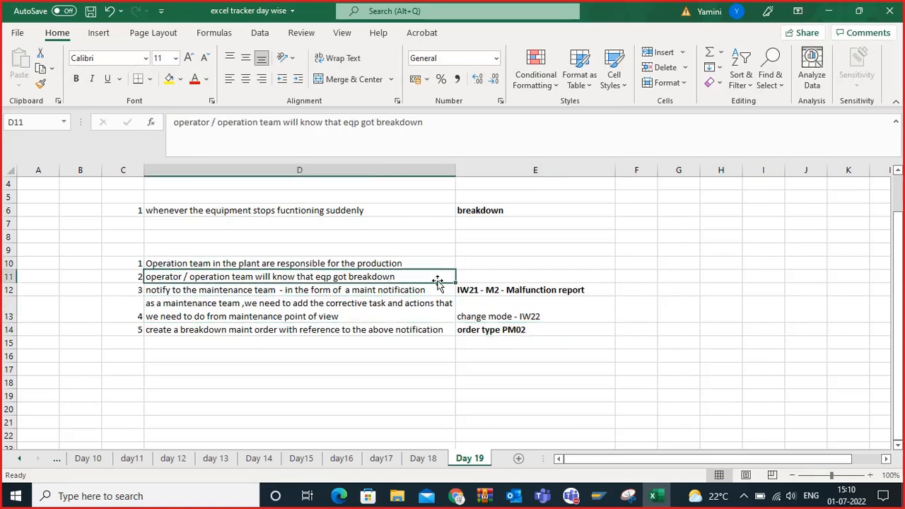
pyautogui.click(459, 276)
pyautogui.click(405, 275)
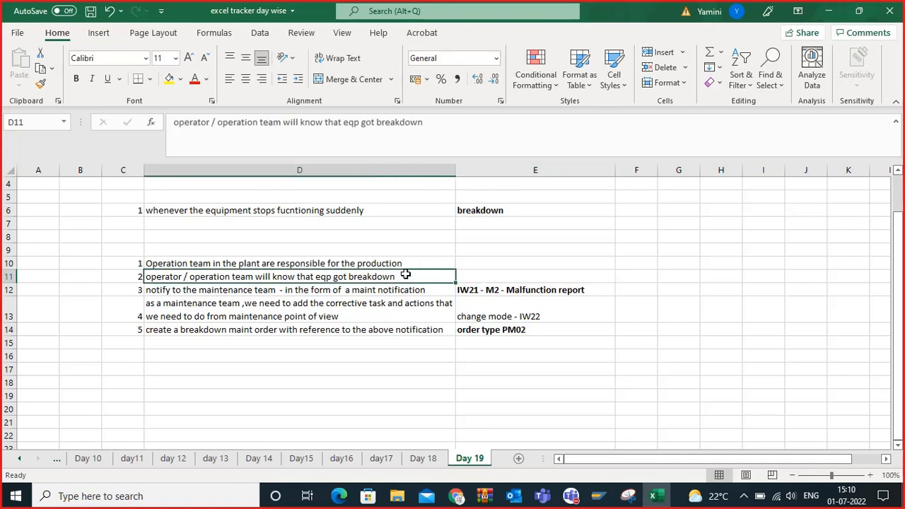
# Step: Enter "mal function start date and time :" in cell E11 beside point 2
pyautogui.click(474, 278)
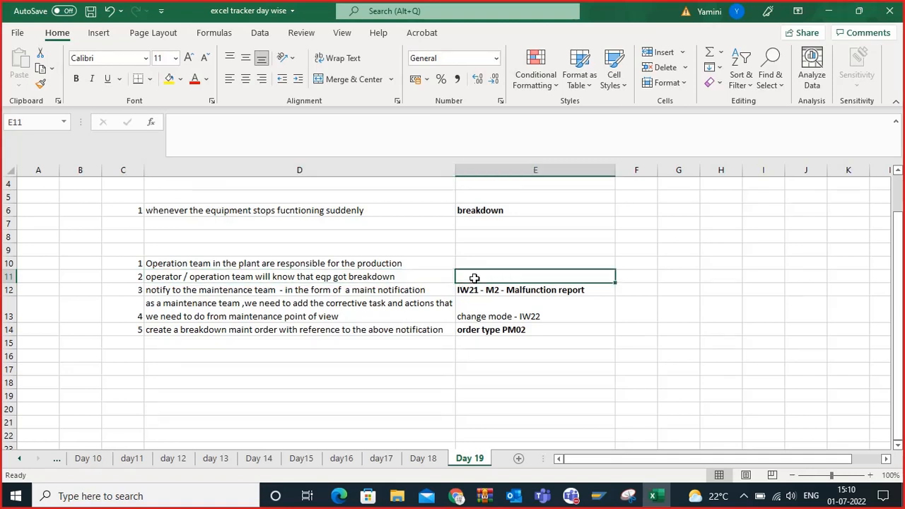
pyautogui.write('st')
pyautogui.write('mal')
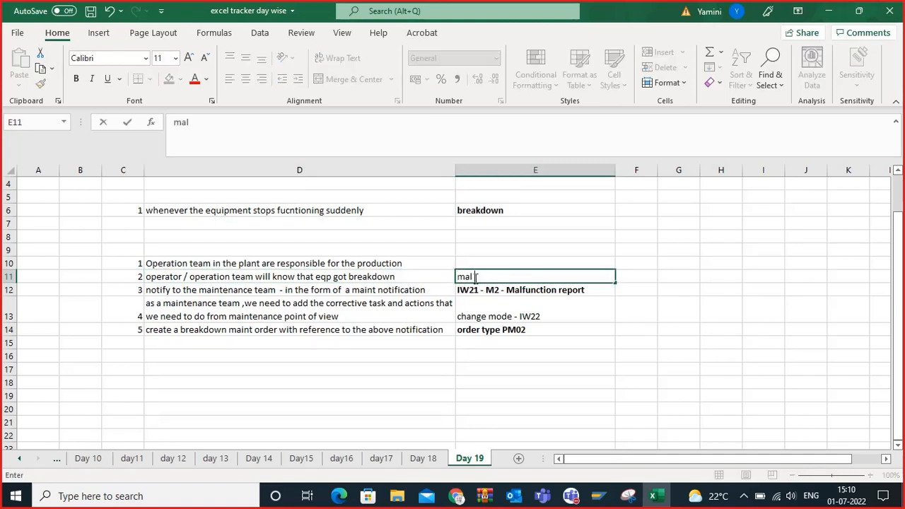
pyautogui.write(' function star')
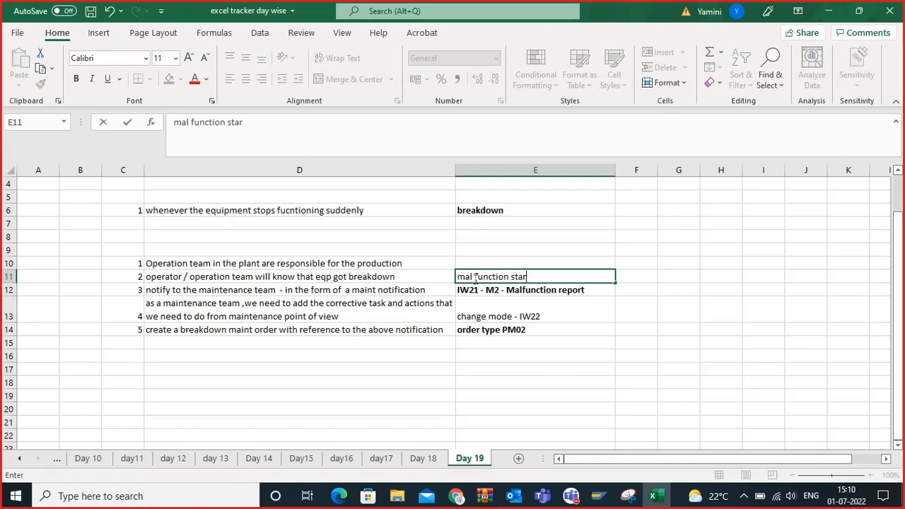
pyautogui.write('t dt')
pyautogui.write('ate and ')
pyautogui.write('time :')
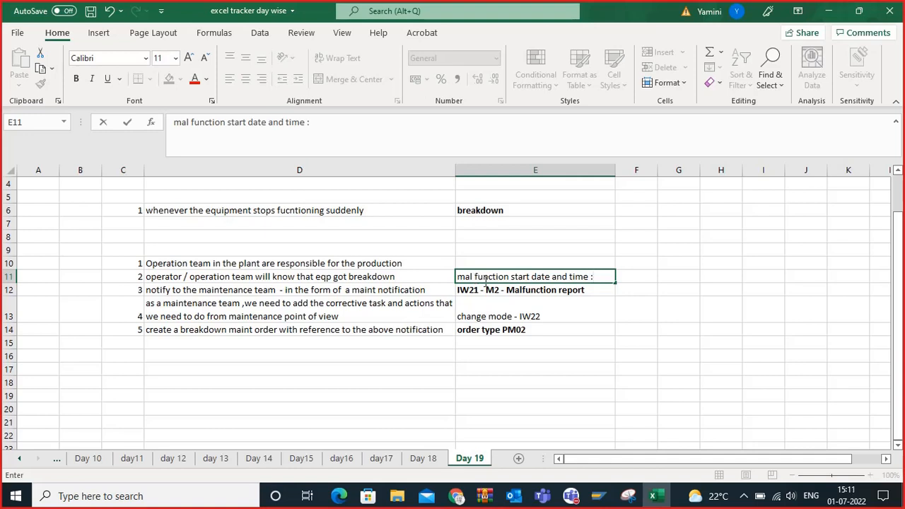
pyautogui.click(607, 351)
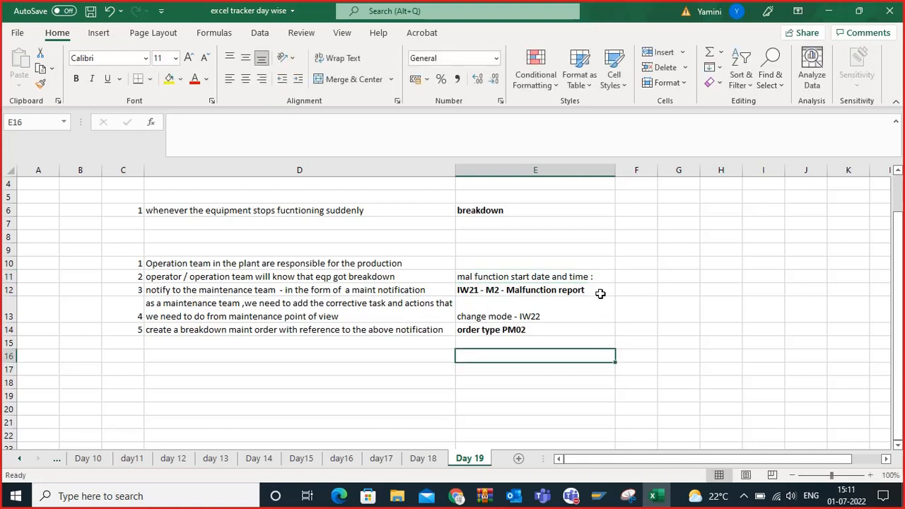
# Step: Make the malfunction start date and time label in E11 bold and widen column E slightly
pyautogui.click(599, 281)
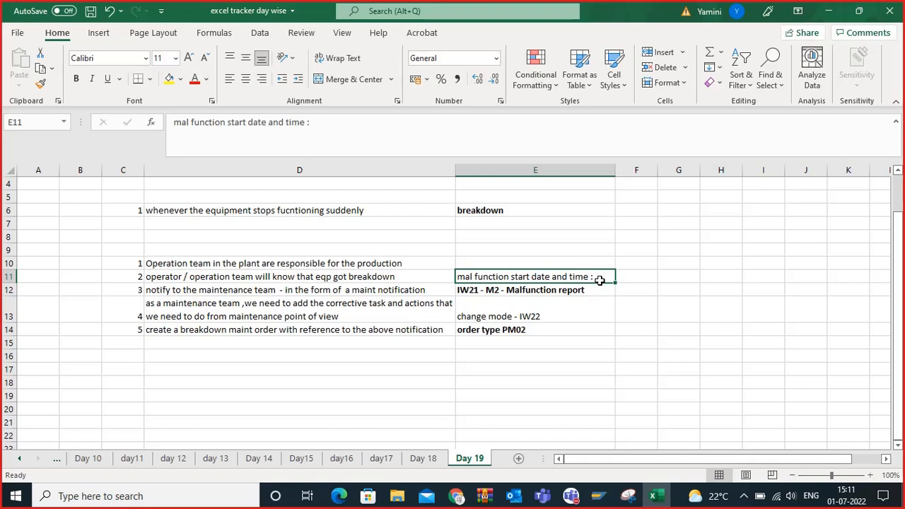
pyautogui.click(580, 318)
pyautogui.click(581, 276)
pyautogui.click(77, 79)
pyautogui.click(612, 342)
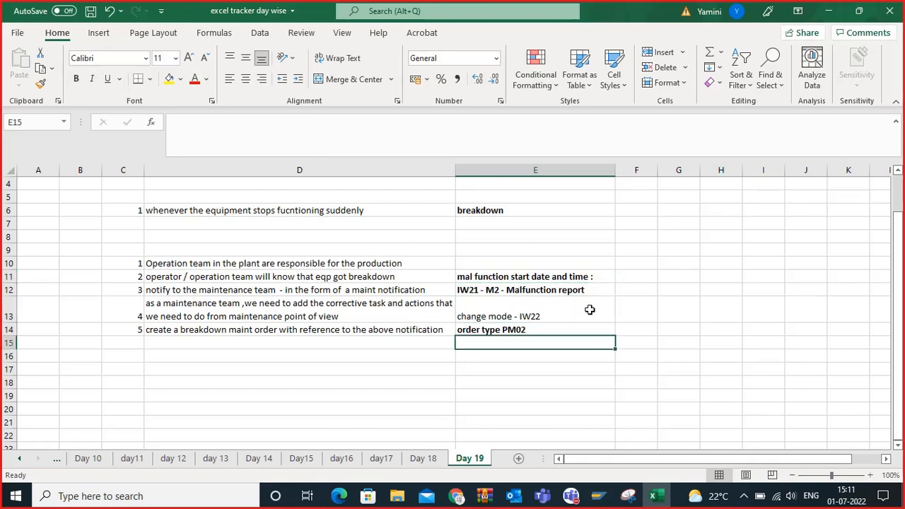
pyautogui.moveTo(614, 170); pyautogui.dragTo(622, 170)
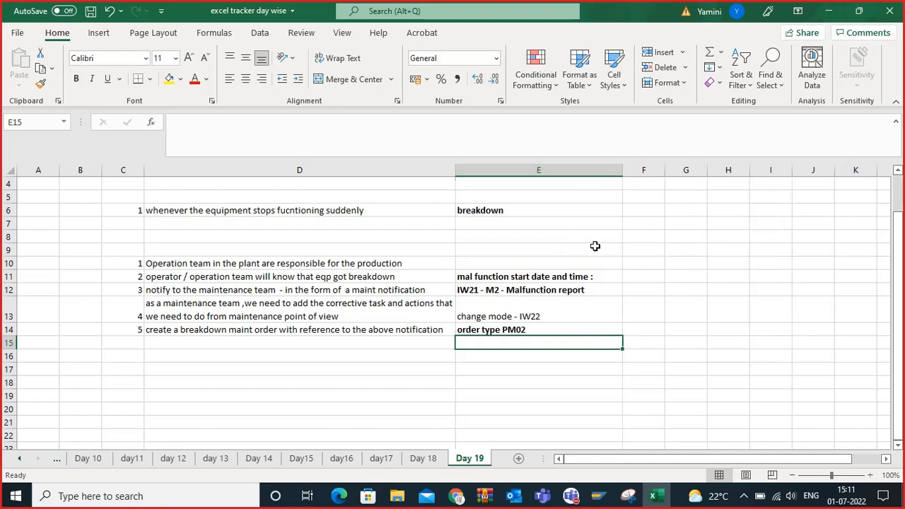
pyautogui.click(580, 276)
pyautogui.click(564, 262)
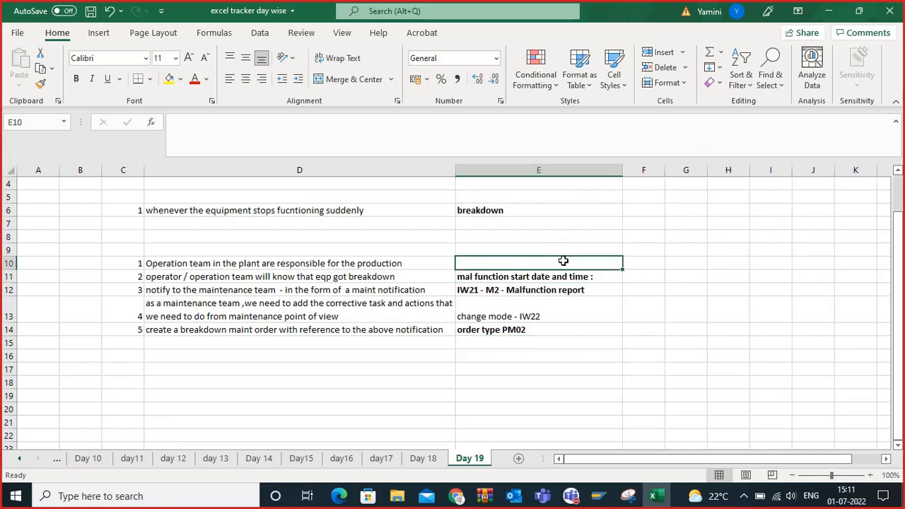
pyautogui.click(554, 276)
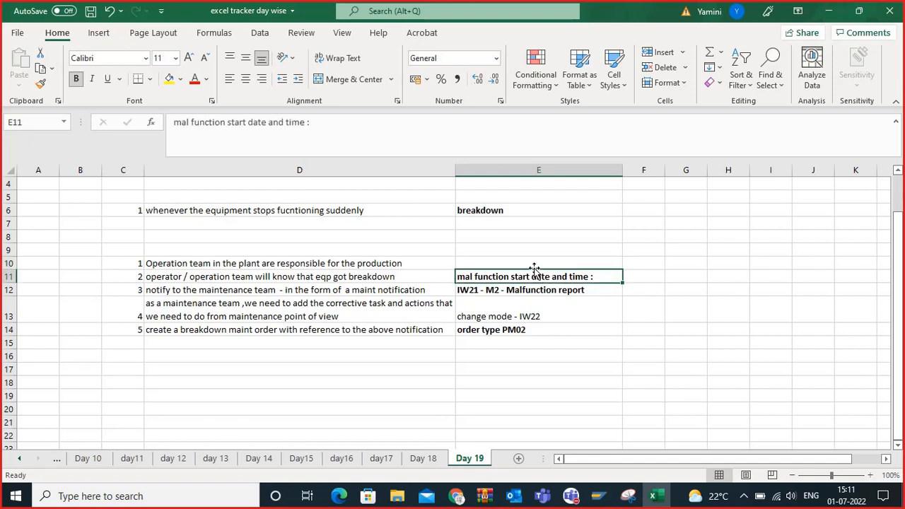
pyautogui.click(534, 263)
pyautogui.click(521, 275)
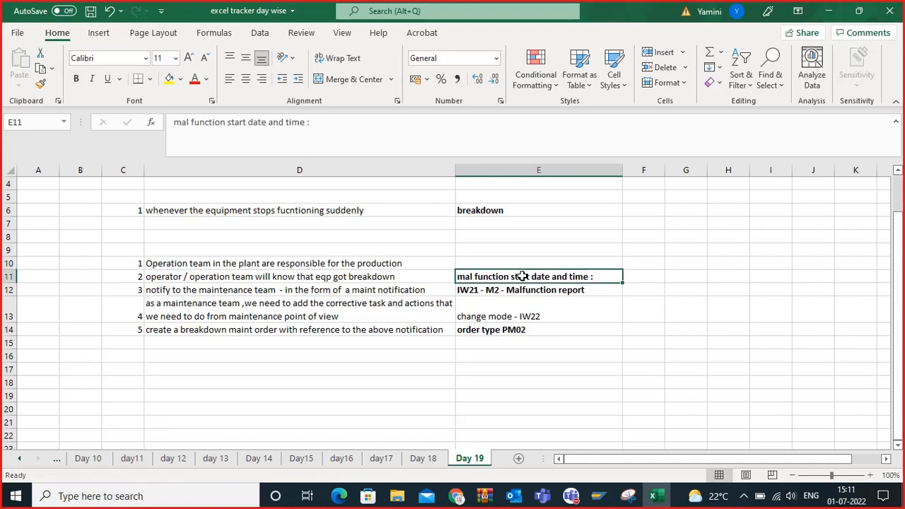
pyautogui.click(514, 263)
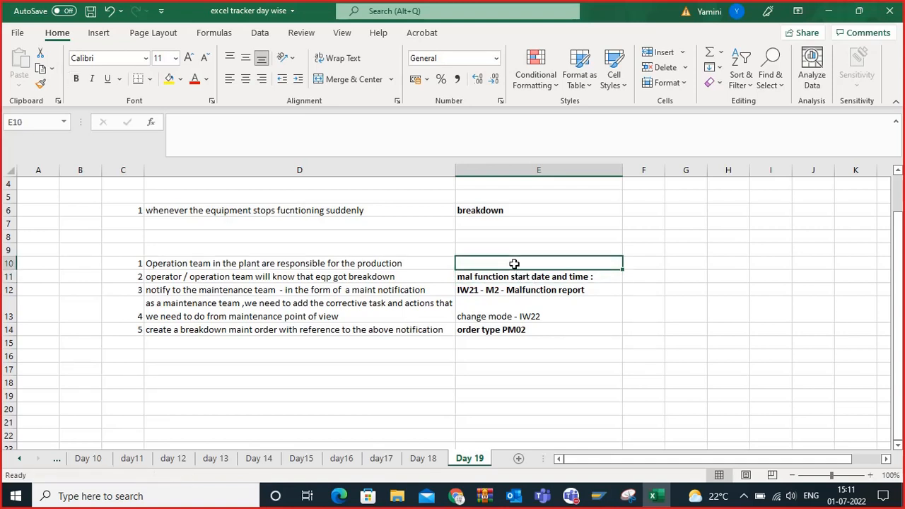
pyautogui.click(583, 299)
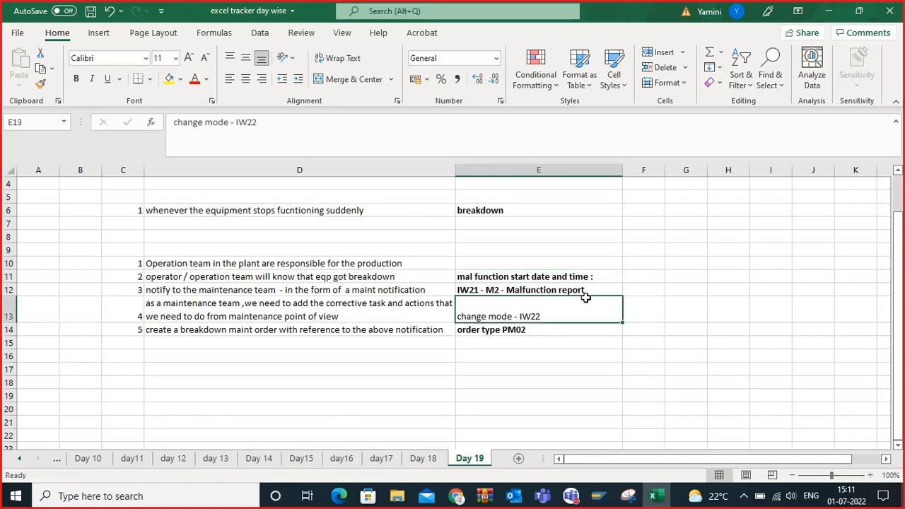
pyautogui.click(586, 275)
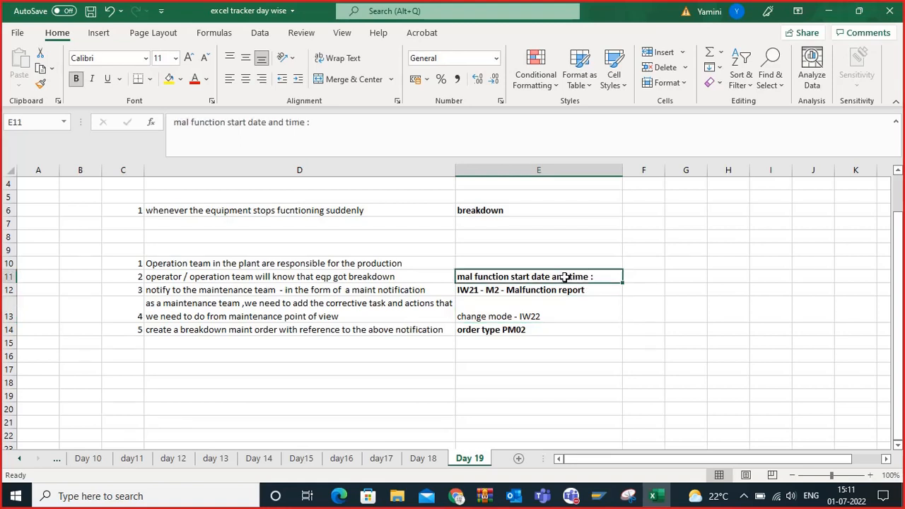
pyautogui.click(380, 275)
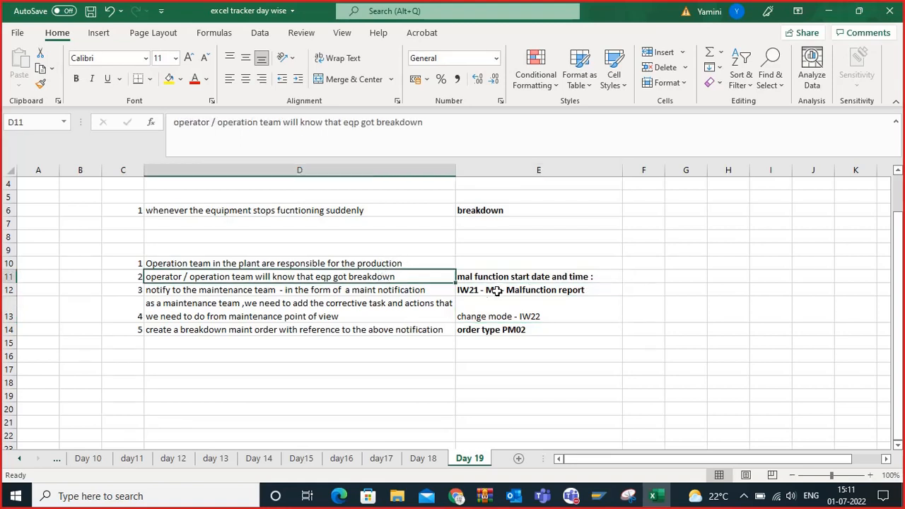
pyautogui.click(526, 276)
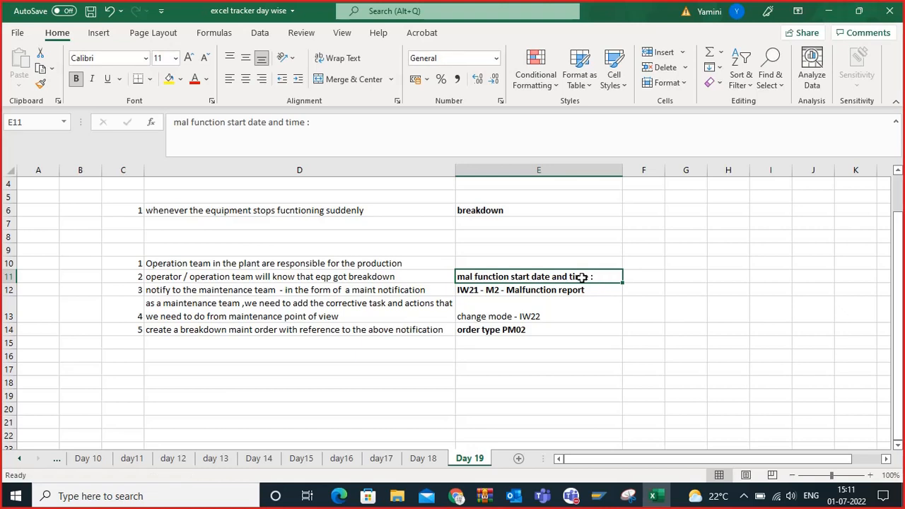
pyautogui.click(383, 277)
pyautogui.click(504, 278)
pyautogui.click(246, 380)
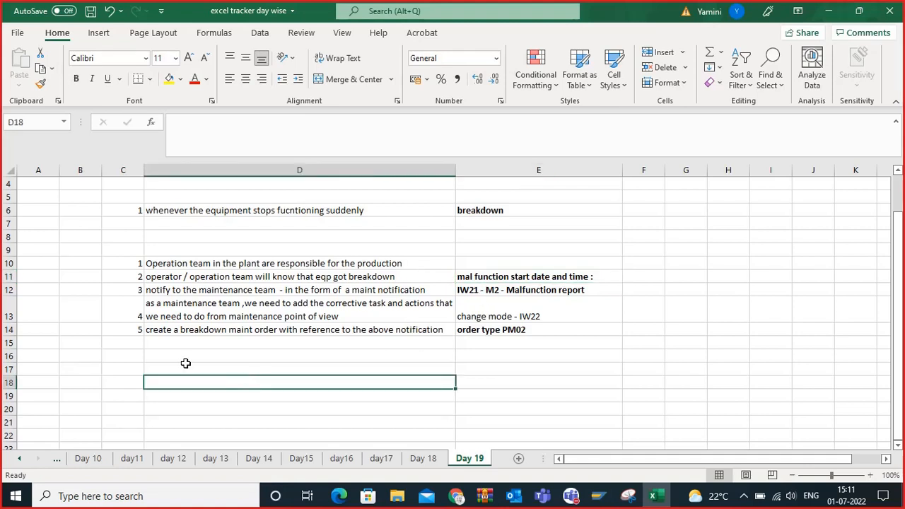
pyautogui.click(200, 330)
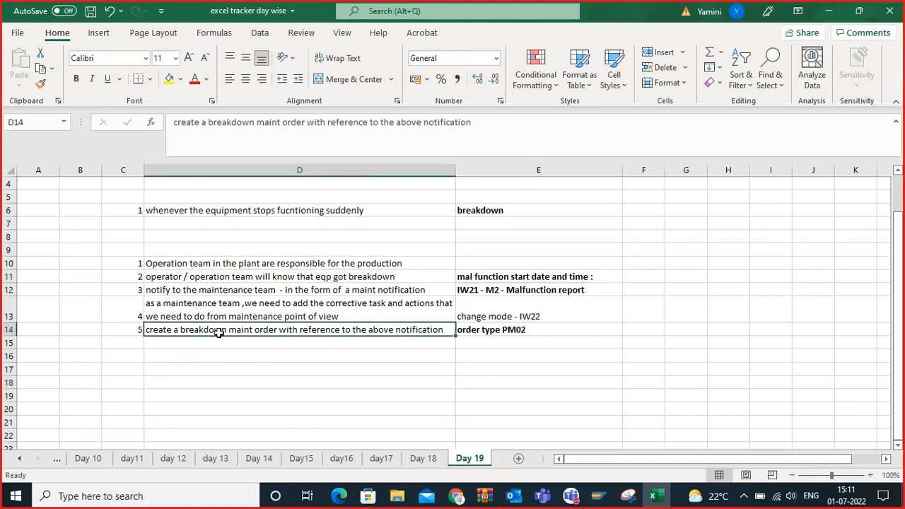
pyautogui.click(177, 372)
pyautogui.click(162, 358)
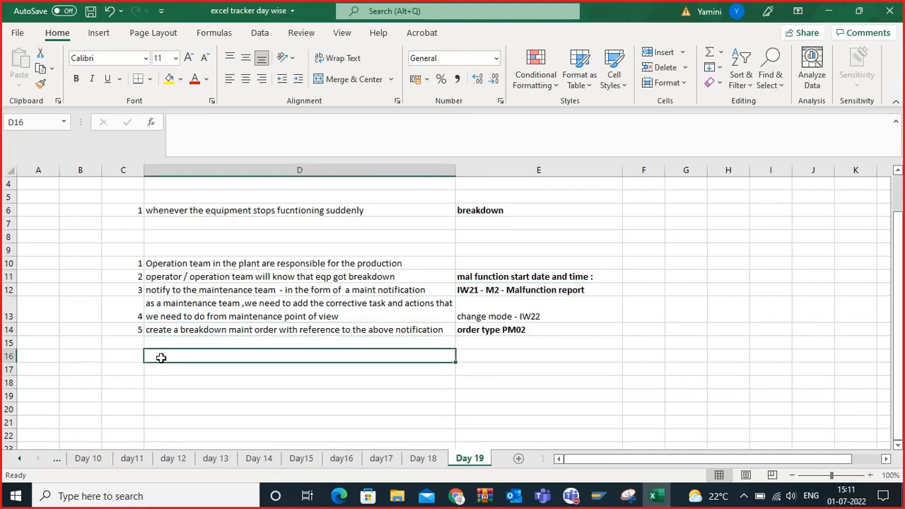
# Step: Number cell C15 as 6 and enter "if any components needed , to resolve , add that components in the order" in D15
pyautogui.click(140, 346)
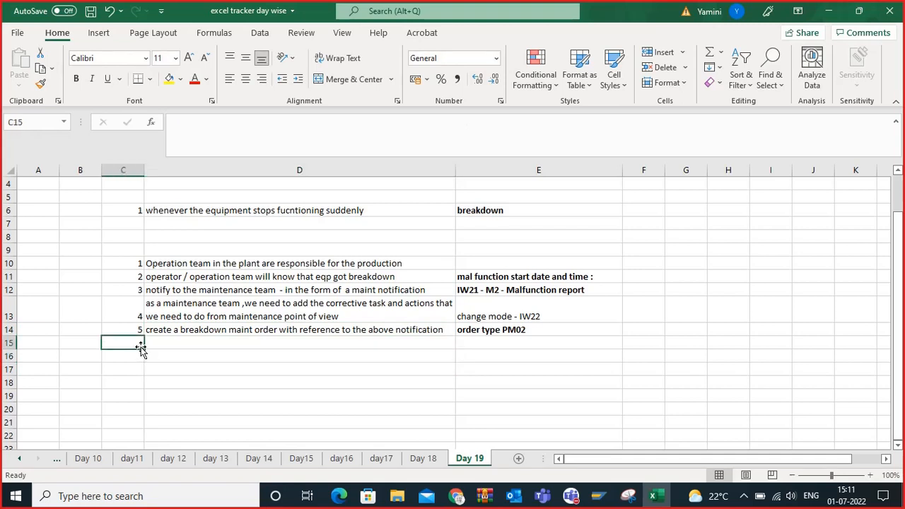
pyautogui.write('6')
pyautogui.click(165, 349)
pyautogui.write('we')
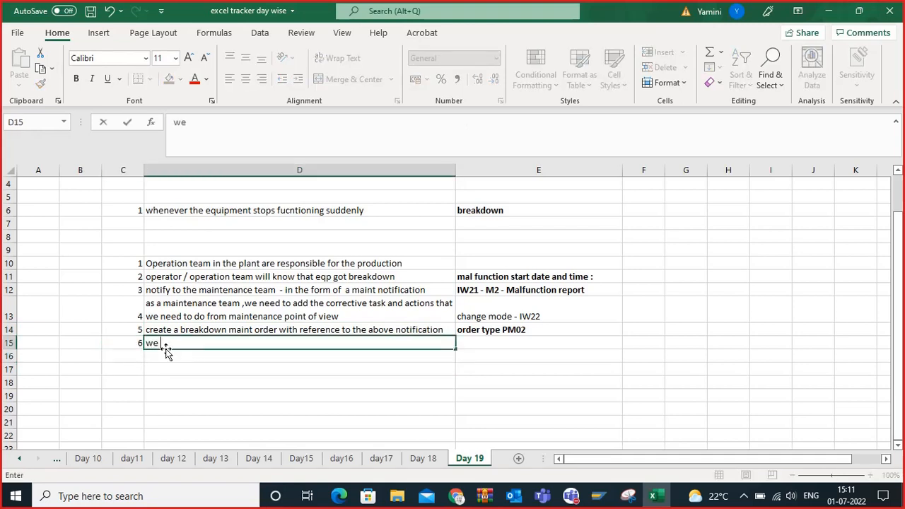
pyautogui.press('BackSpace')
pyautogui.write('if any co')
pyautogui.press('BackSpace')
pyautogui.press('BackSpace')
pyautogui.press('BackSpace')
pyautogui.press('BackSpace')
pyautogui.write('y com')
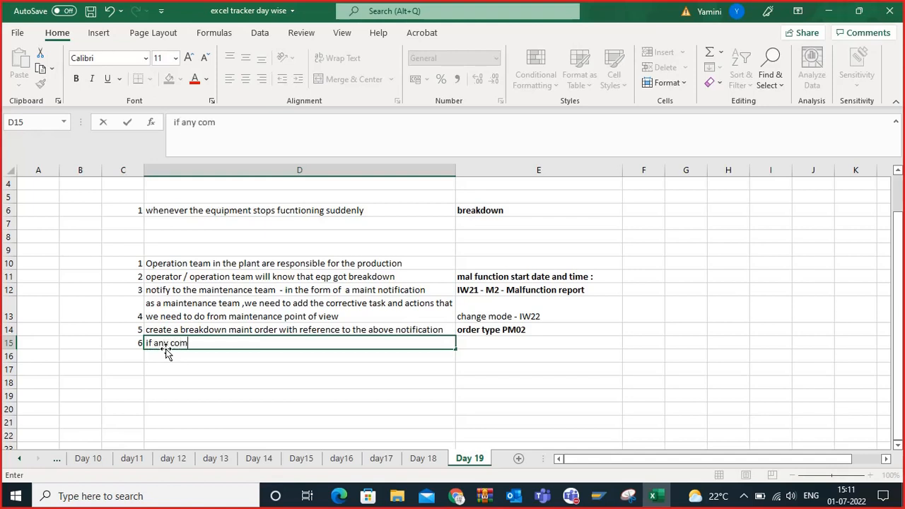
pyautogui.write('poennet')
pyautogui.press('BackSpace')
pyautogui.press('BackSpace')
pyautogui.press('BackSpace')
pyautogui.press('BackSpace')
pyautogui.write('nenst ')
pyautogui.write('ts ned')
pyautogui.write('eded')
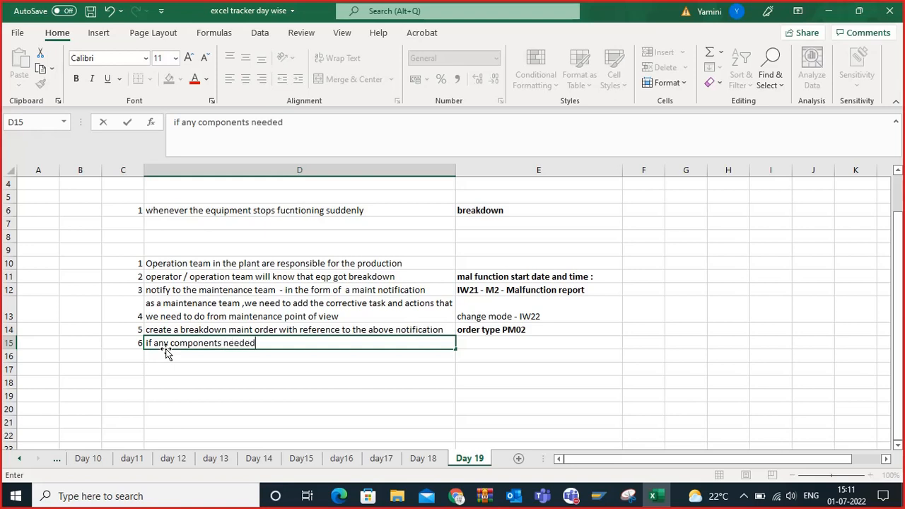
pyautogui.write(' , to resolve , add that c')
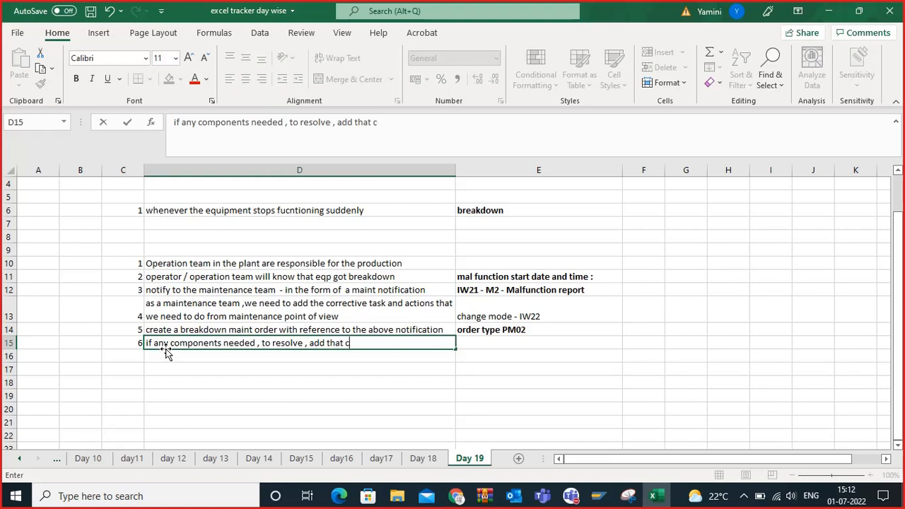
pyautogui.write('omponents')
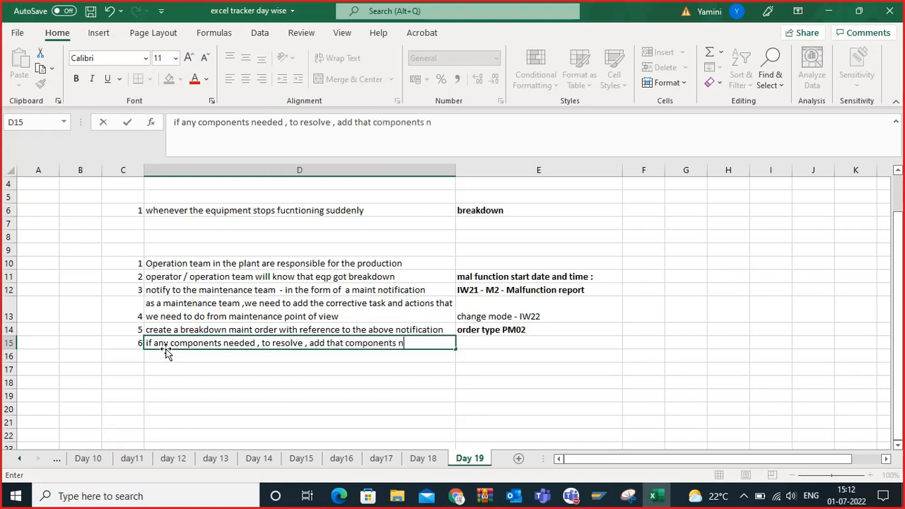
pyautogui.write(' n')
pyautogui.press('BackSpace')
pyautogui.write('in the order')
# Step: Number the next point as 7 in cell C16
pyautogui.click(136, 355)
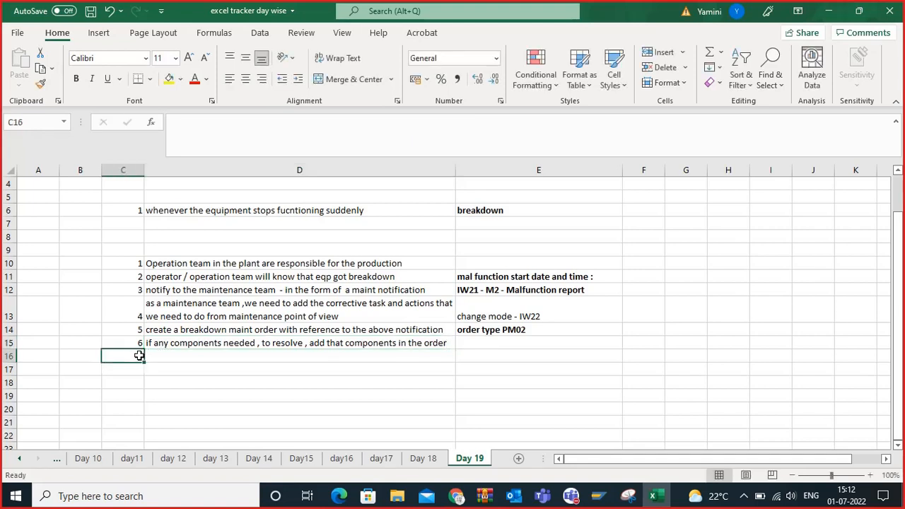
pyautogui.write('7')
pyautogui.click(163, 355)
pyautogui.write('Wew')
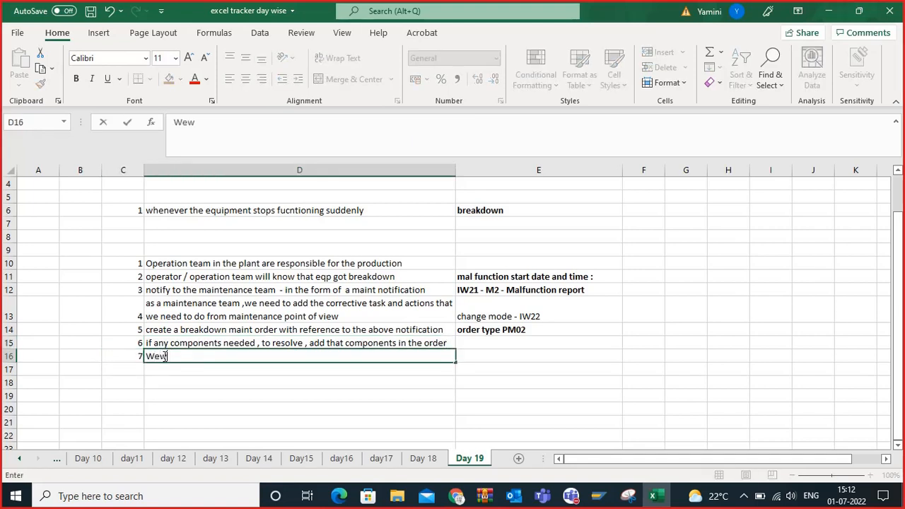
pyautogui.press('BackSpace')
pyautogui.write('will also add th')
pyautogui.write('e')
pyautogui.press('BackSpace')
pyautogui.press('Return')
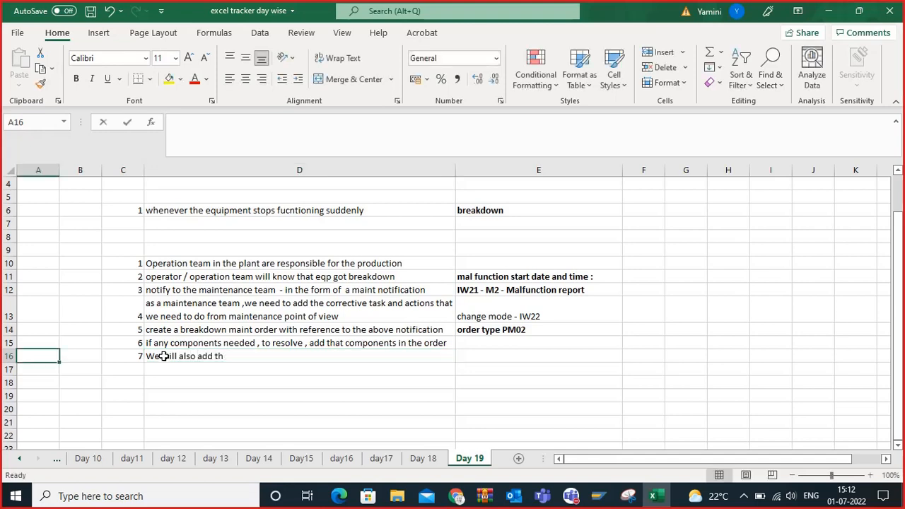
pyautogui.click(164, 356)
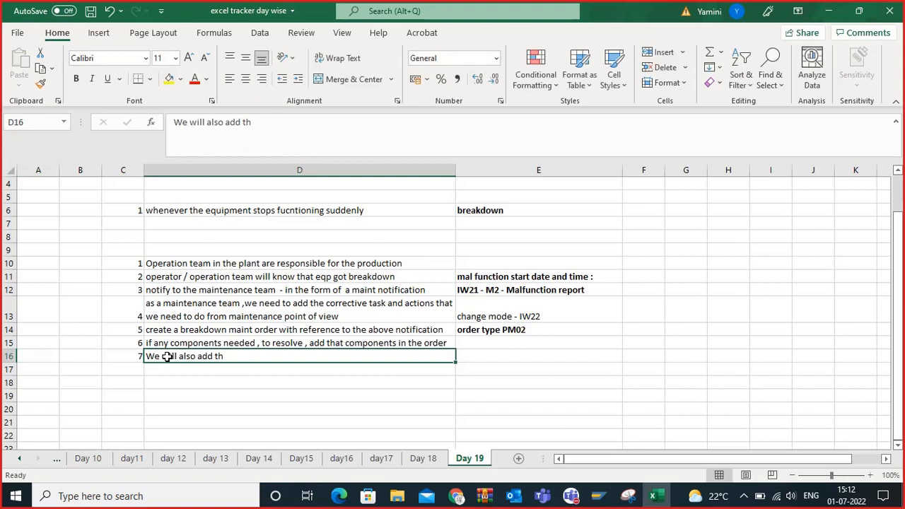
pyautogui.press('Delete')
# Step: Enter "operation text will be direcly copied form complaint - notification" in cell D16 as point 7
pyautogui.write('opera')
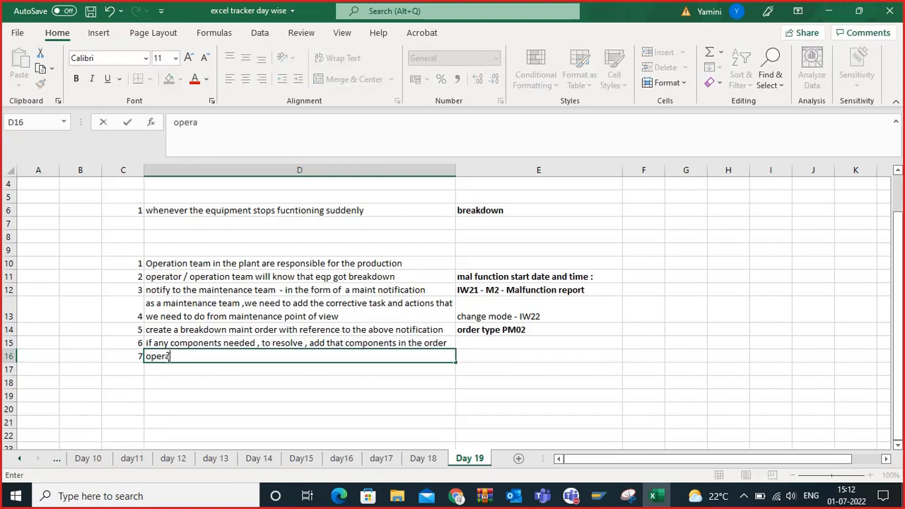
pyautogui.write('tion team in the plant are responsible for the productiontetwill')
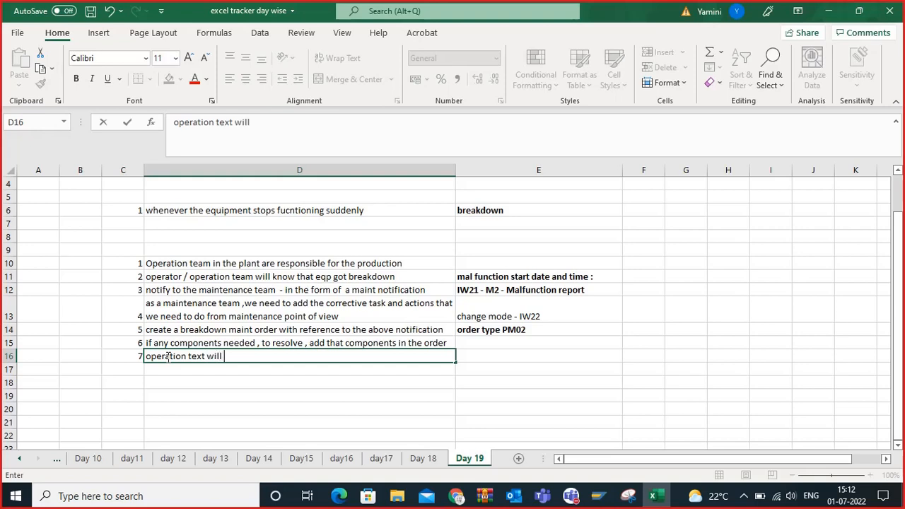
pyautogui.write(' be direc')
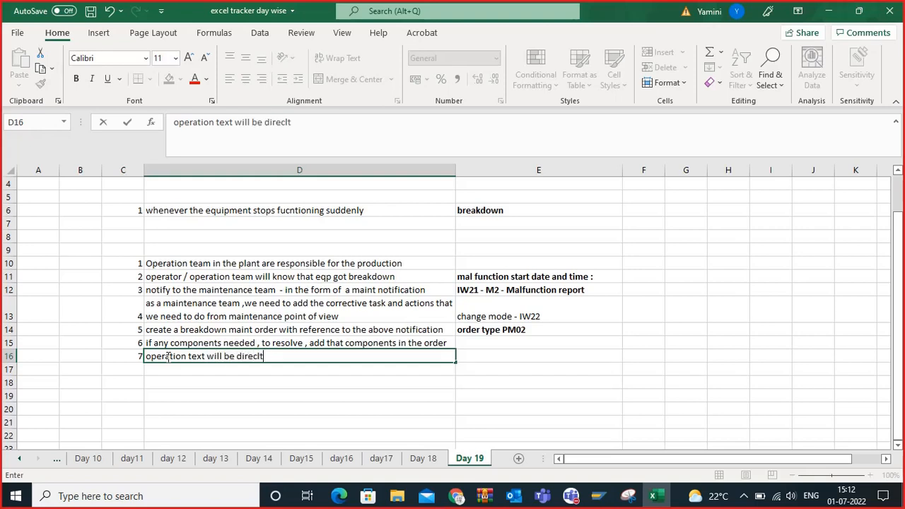
pyautogui.write('ly copied form compl')
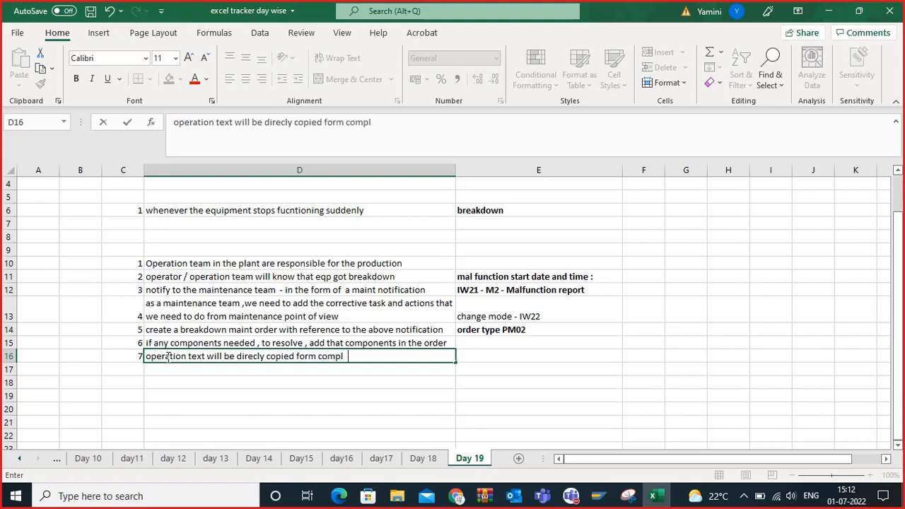
pyautogui.write('aint - notification')
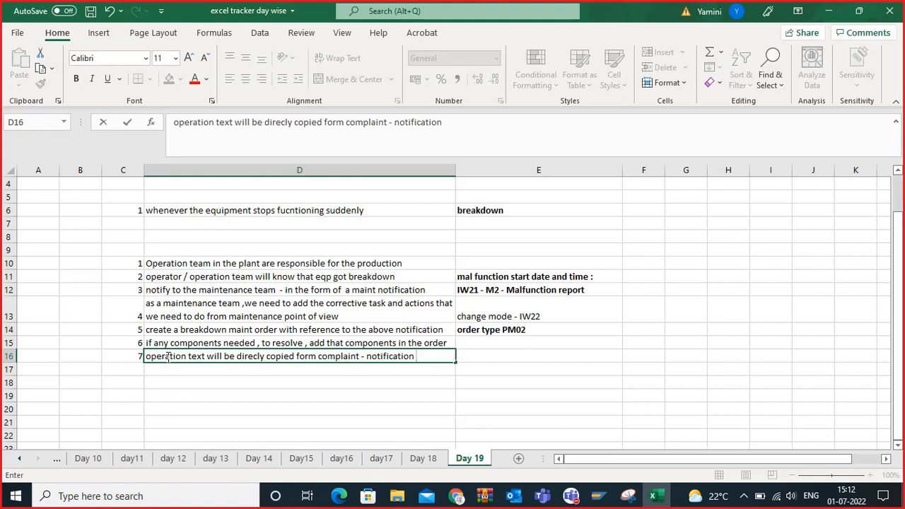
# Step: Number cell C17 as 8 and enter "in case ,if we need additional resolution steps , we can add in the op tab in the maint order" in D17
pyautogui.click(134, 367)
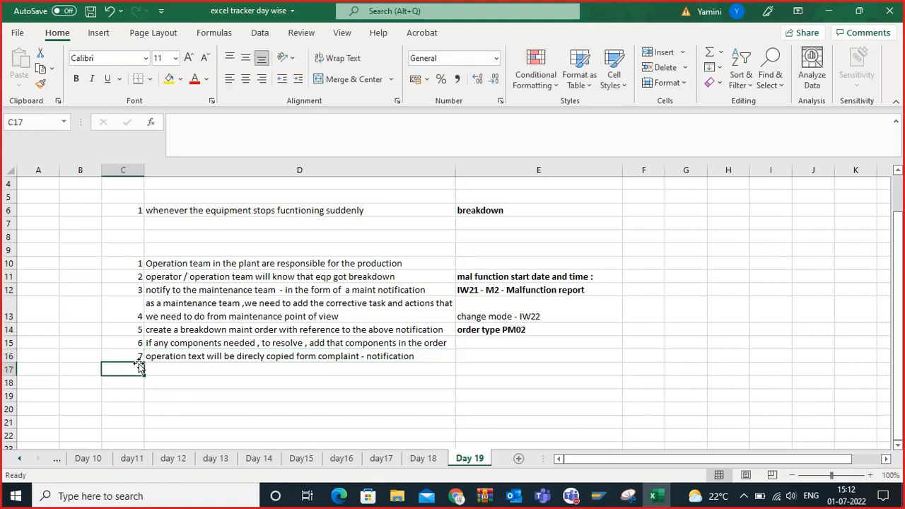
pyautogui.write('8')
pyautogui.click(149, 369)
pyautogui.write('in c')
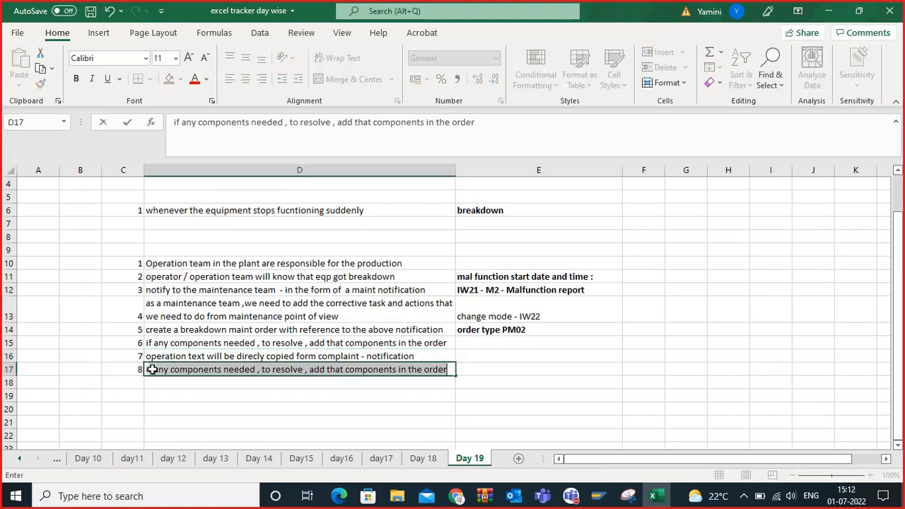
pyautogui.write('ase  ,if')
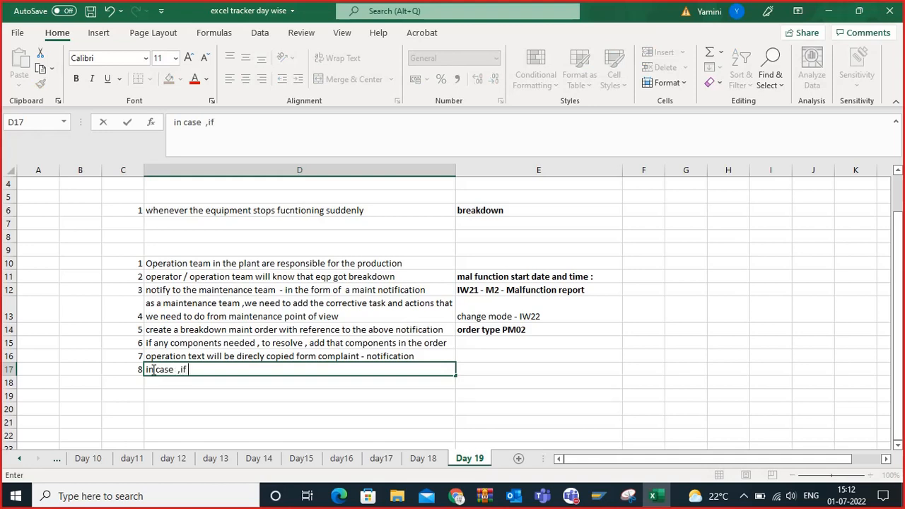
pyautogui.write(' we need additional ')
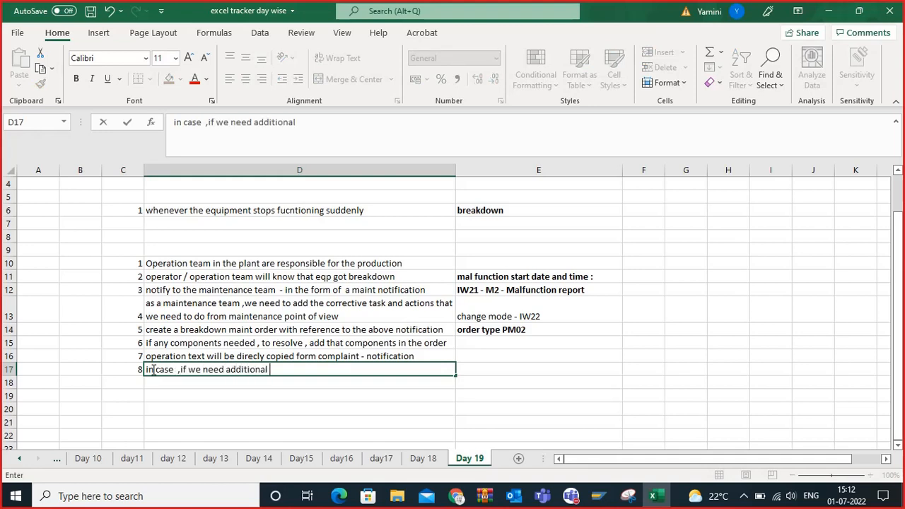
pyautogui.write('resolutio')
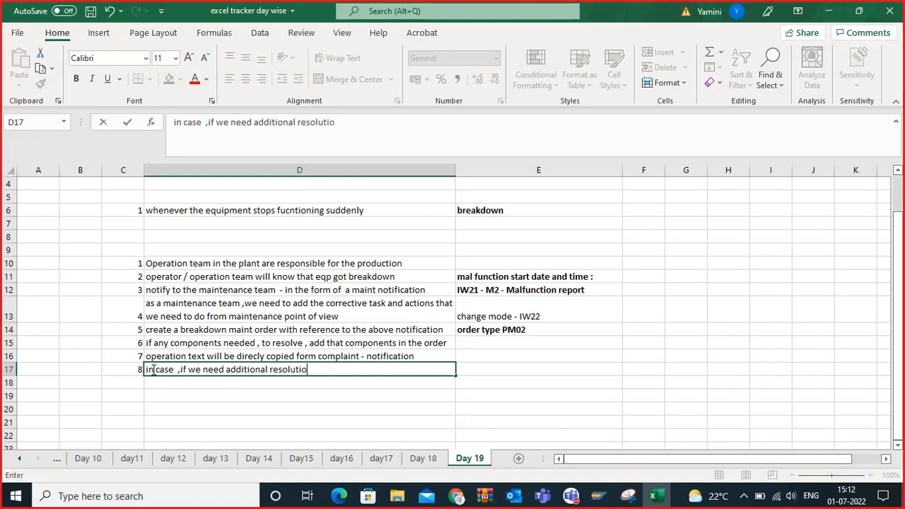
pyautogui.write('n steos')
pyautogui.press('BackSpace')
pyautogui.press('BackSpace')
pyautogui.write('ps , we can ')
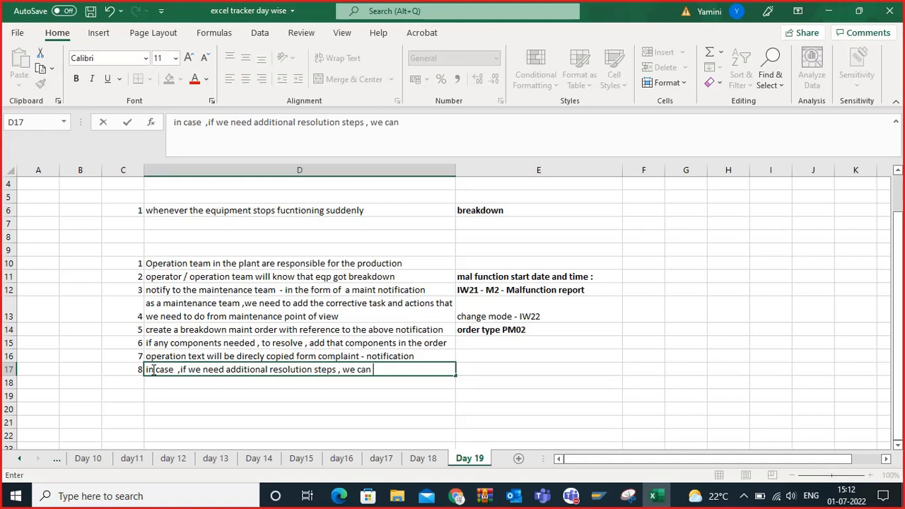
pyautogui.write('add in the o')
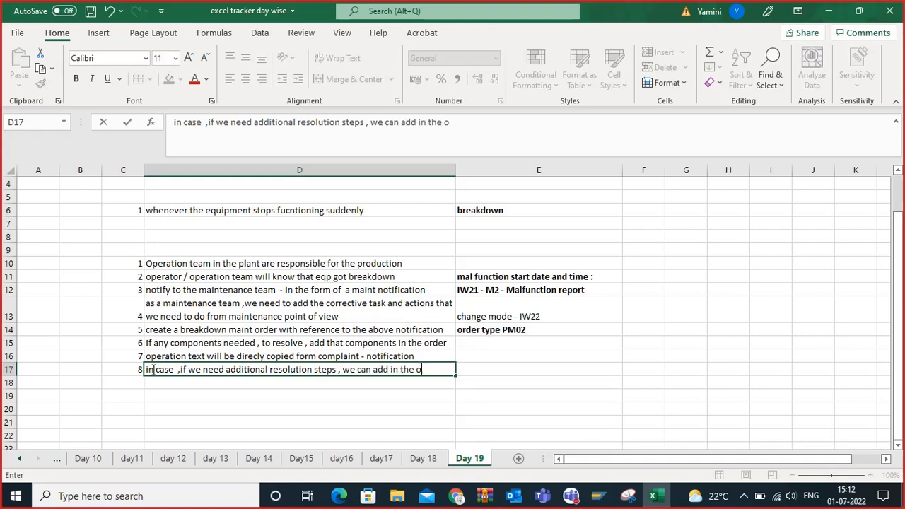
pyautogui.write('p tab in the maint  order')
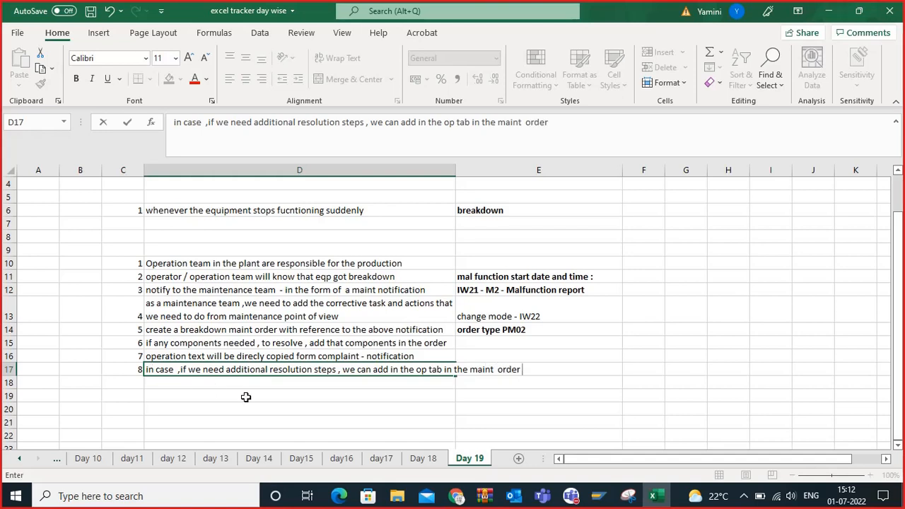
pyautogui.press('Return')
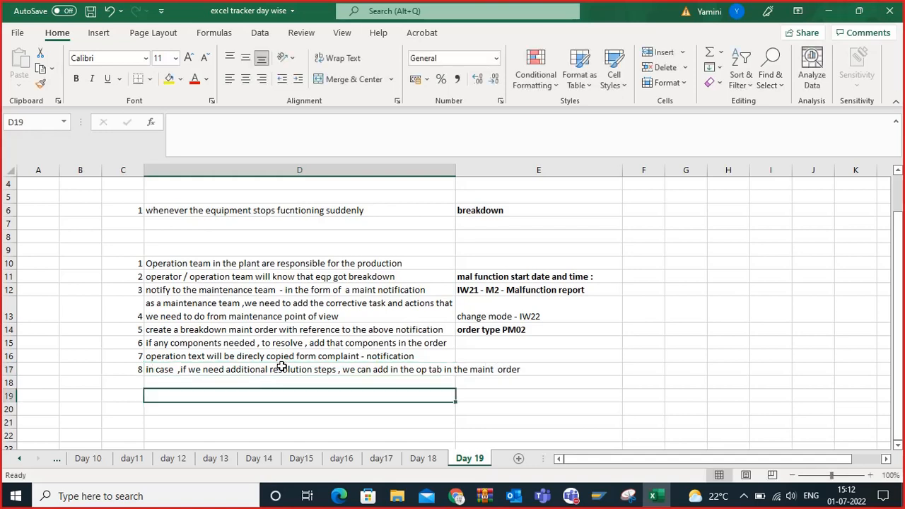
# Step: Widen column D slightly and wrap the text of point 8 in cell D17
pyautogui.click(282, 370)
pyautogui.moveTo(455, 167); pyautogui.dragTo(505, 191)
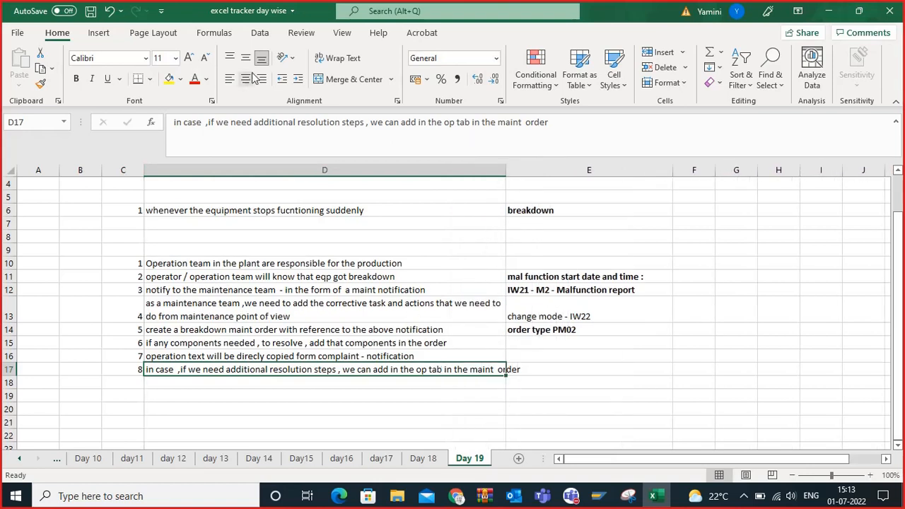
pyautogui.click(329, 58)
pyautogui.click(250, 397)
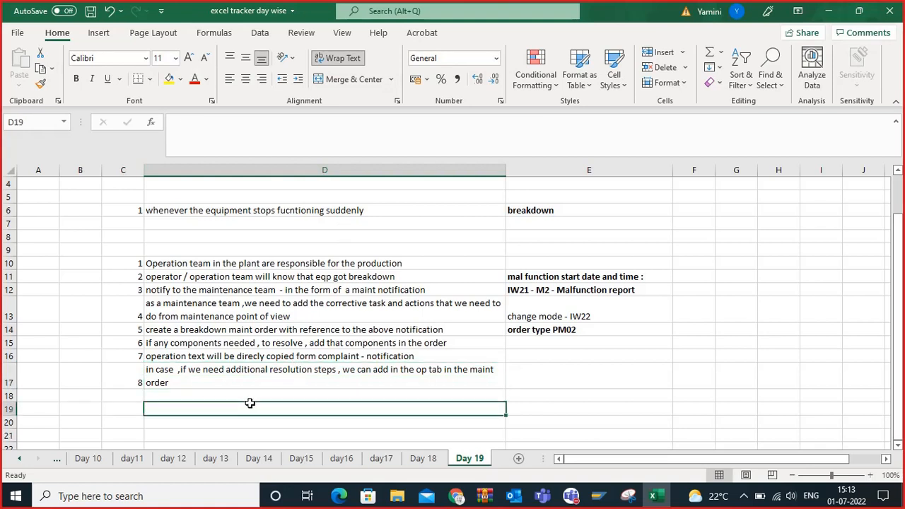
pyautogui.click(241, 375)
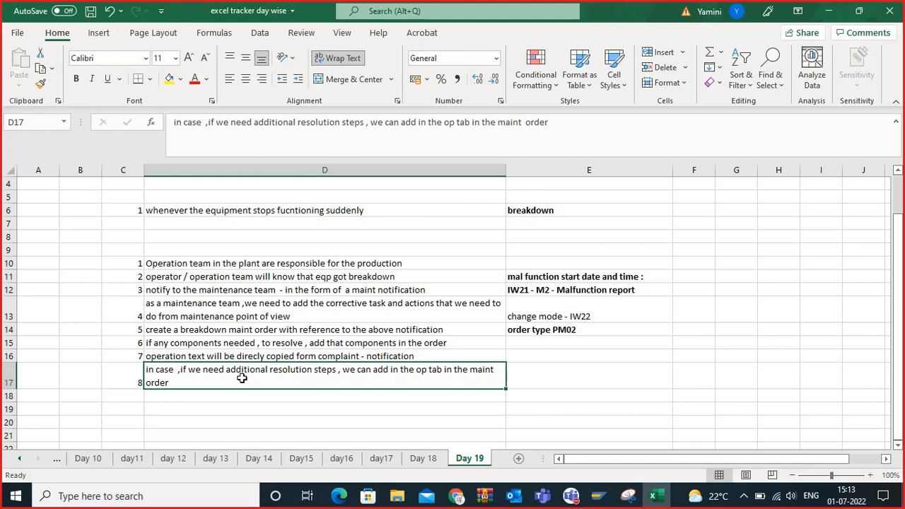
pyautogui.click(245, 394)
pyautogui.click(261, 373)
pyautogui.scroll(-1, 253, 359)
pyautogui.scroll(-1, 252, 360)
pyautogui.click(178, 359)
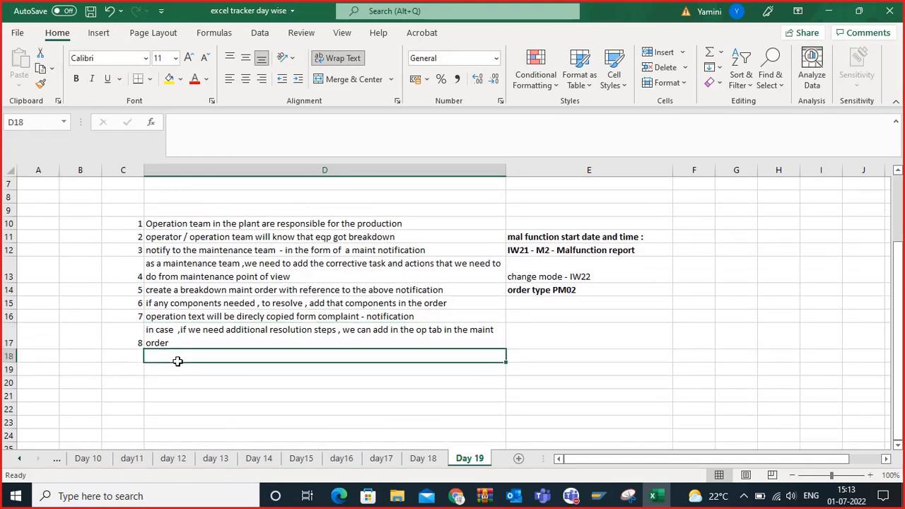
pyautogui.click(196, 341)
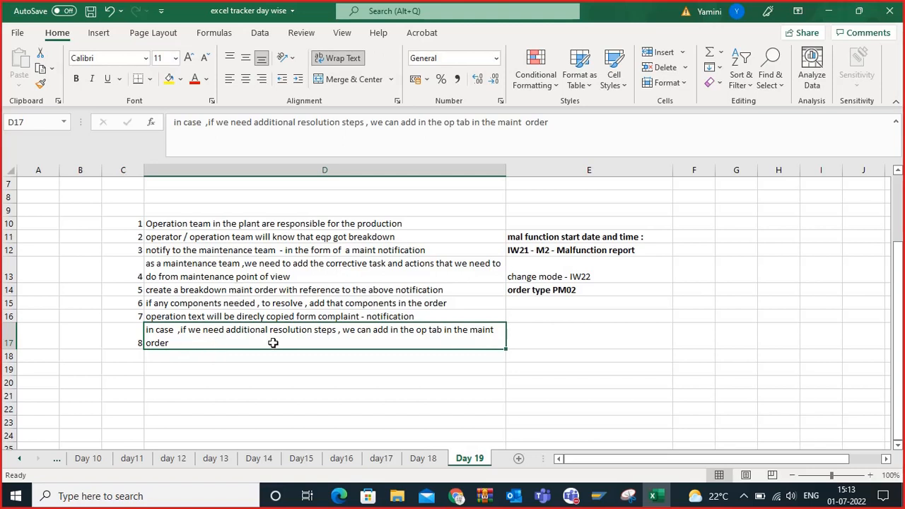
# Step: Number cell C18 as 9 below the additional resolution steps point
pyautogui.click(135, 354)
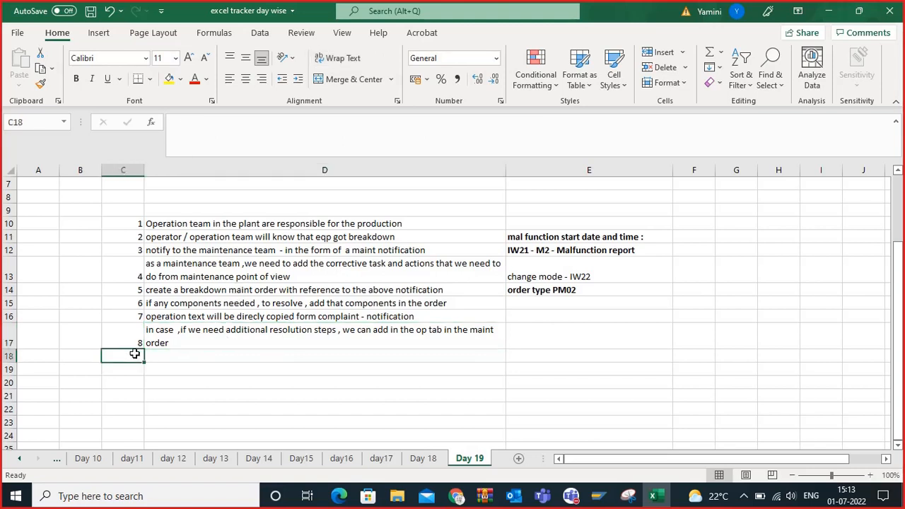
pyautogui.write('9')
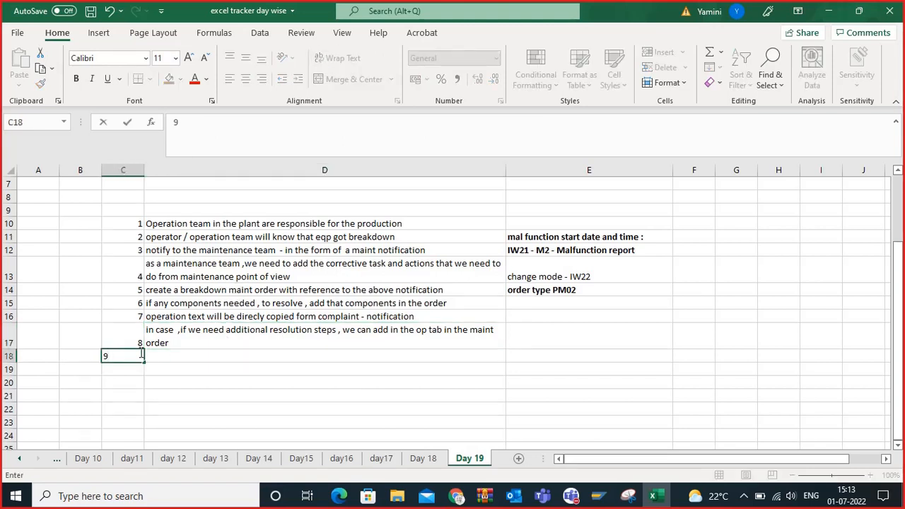
pyautogui.press('Tab')
pyautogui.click(192, 338)
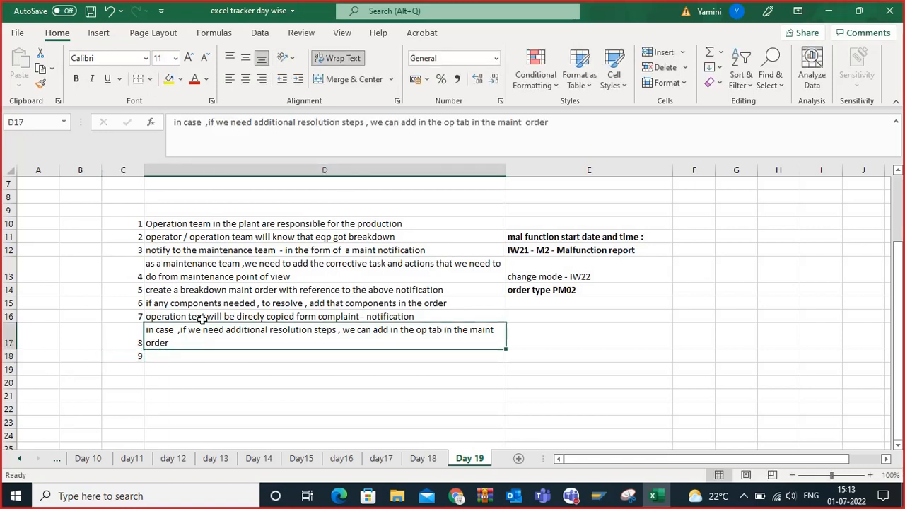
pyautogui.click(203, 318)
pyautogui.click(219, 303)
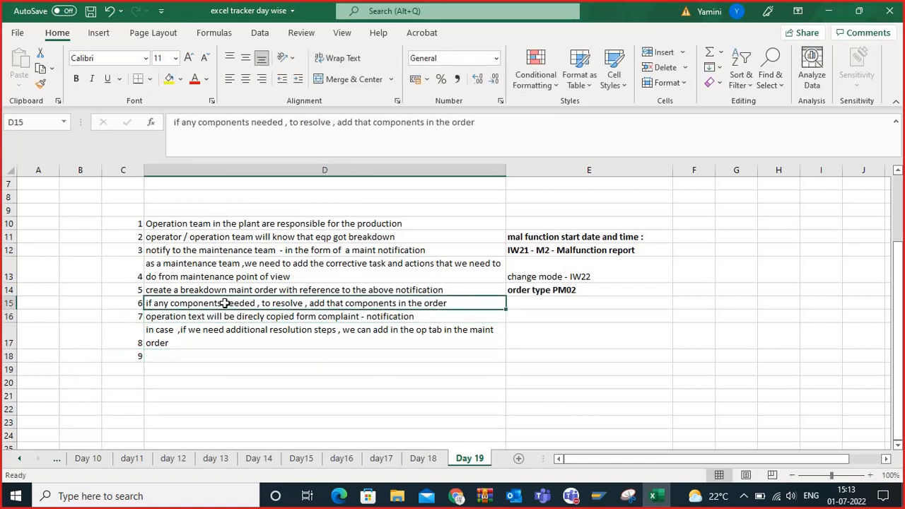
# Step: Enter "release the order , goods issue - 261" in cell D18 as point 9
pyautogui.click(164, 356)
pyautogui.write('releae')
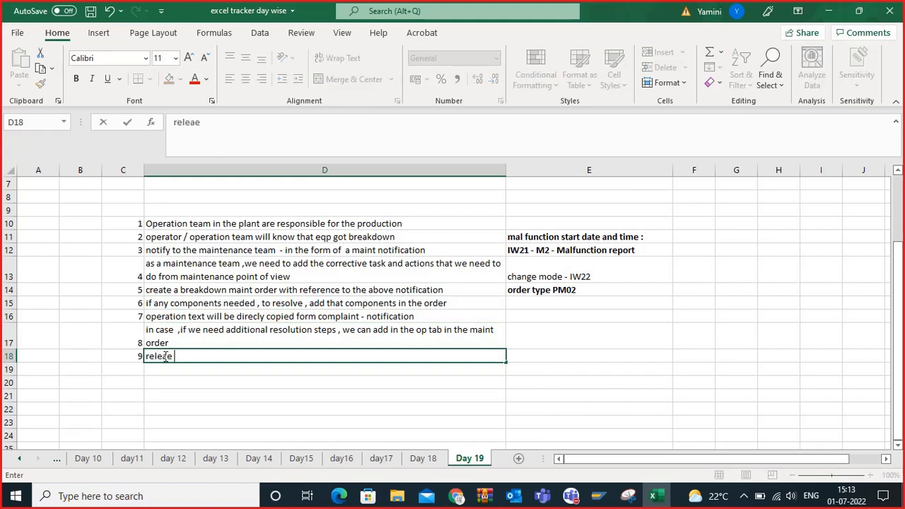
pyautogui.press('BackSpace')
pyautogui.write('se the order , ')
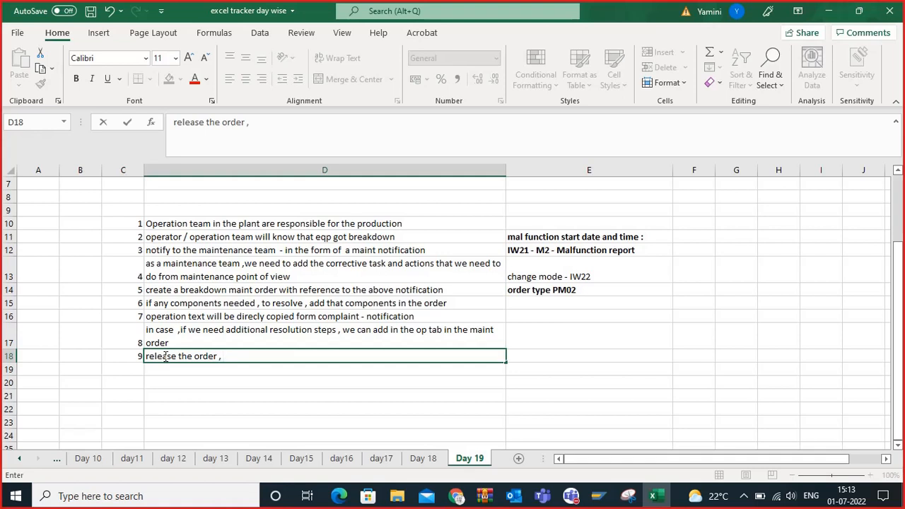
pyautogui.write('confr')
pyautogui.write('i')
pyautogui.press('BackSpace')
pyautogui.press('BackSpace')
pyautogui.press('BackSpace')
pyautogui.write('goods issue')
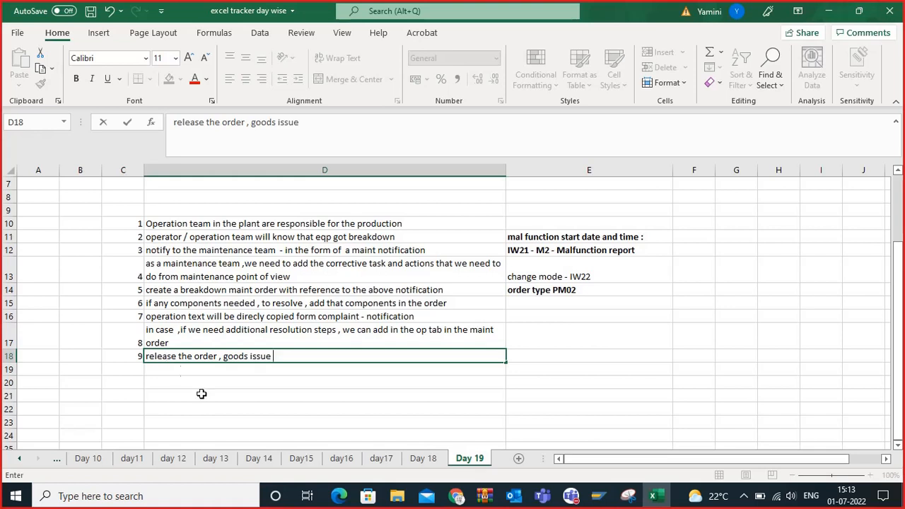
pyautogui.click(264, 386)
pyautogui.doubleClick(289, 356)
pyautogui.write('- 261')
# Step: Number cell C19 as 10 and enter "perform the operation confirmation - IW41" in D19
pyautogui.click(129, 369)
pyautogui.write('10')
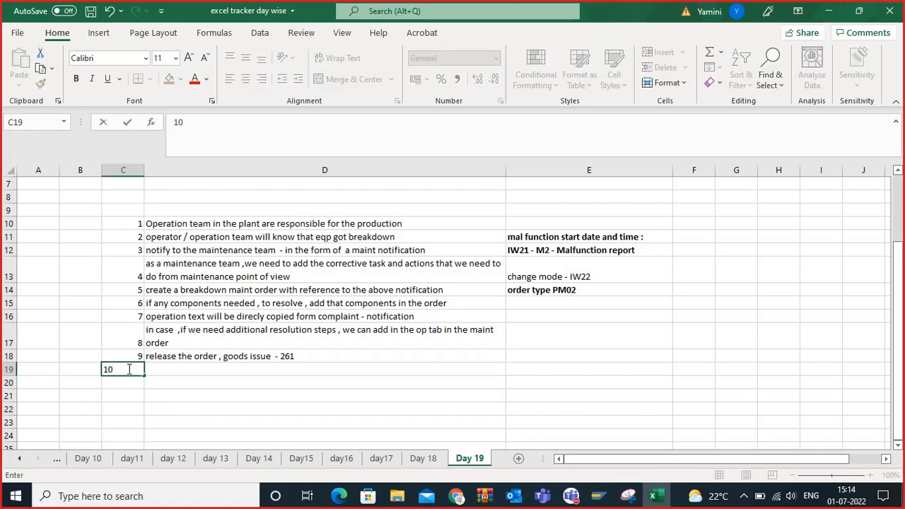
pyautogui.click(169, 367)
pyautogui.write('perfor')
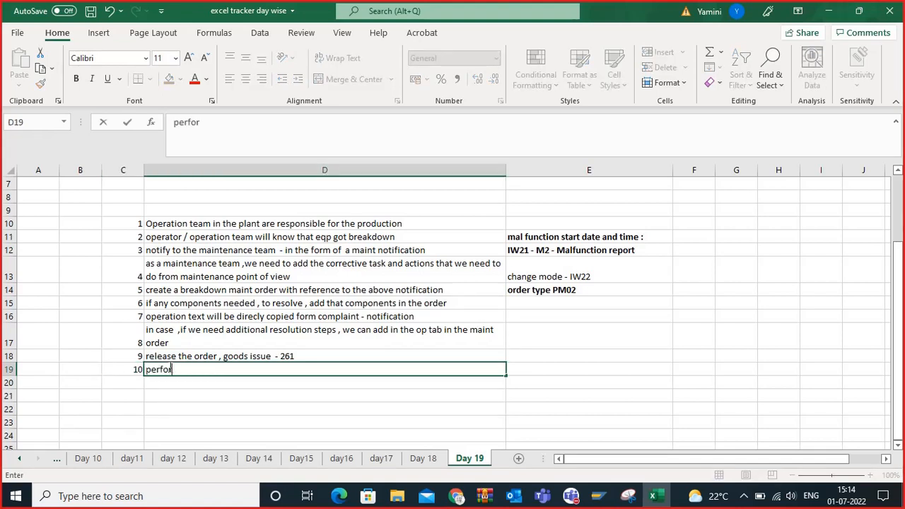
pyautogui.write('m the pp')
pyautogui.press('BackSpace')
pyautogui.press('BackSpace')
pyautogui.write('ope')
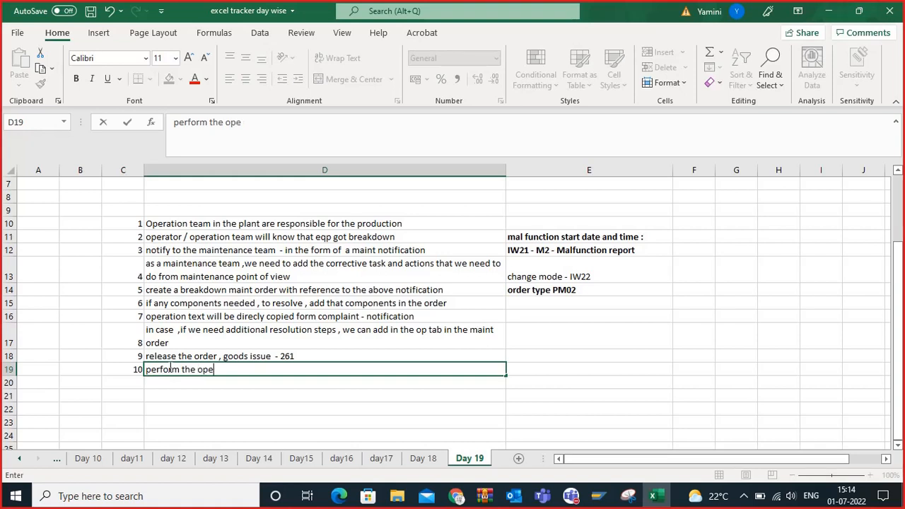
pyautogui.write('ratio confirmation -')
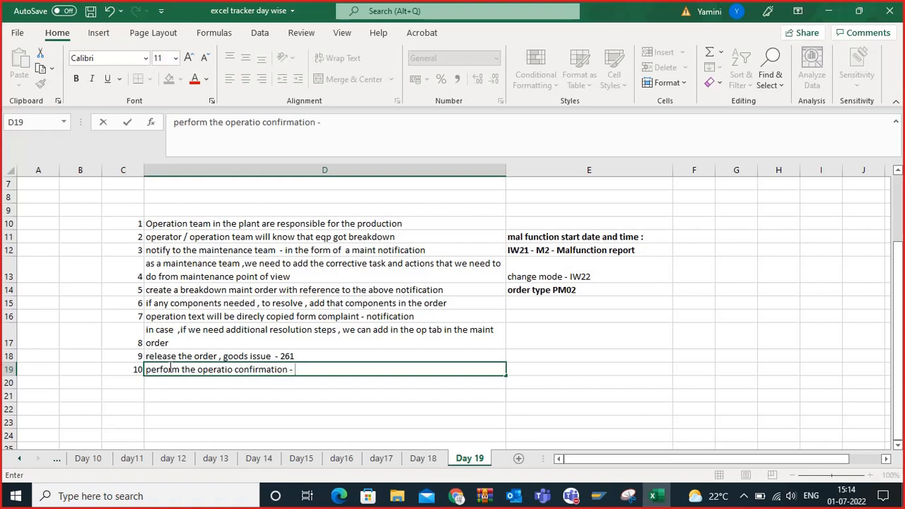
pyautogui.write(' IW41')
pyautogui.click(234, 369)
pyautogui.write('n')
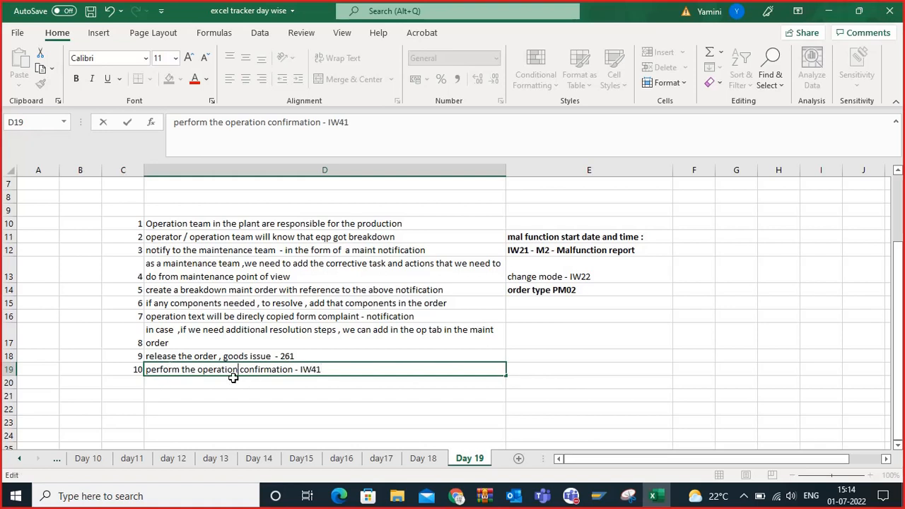
# Step: Number cell C20 as 11 below the operation confirmation point
pyautogui.click(133, 380)
pyautogui.write('1')
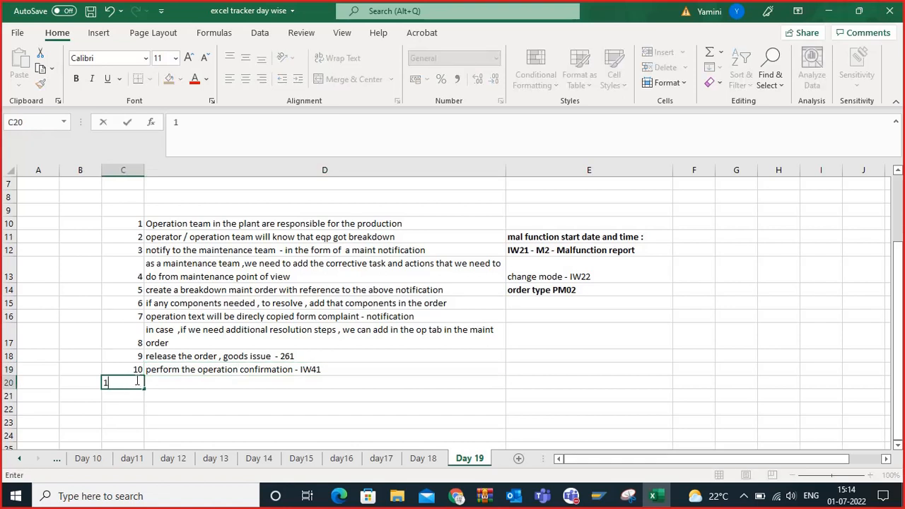
pyautogui.write('1')
# Step: Enter "tecnnical completion - before doing teco" in cell D20 as the beginning of point 11
pyautogui.click(159, 381)
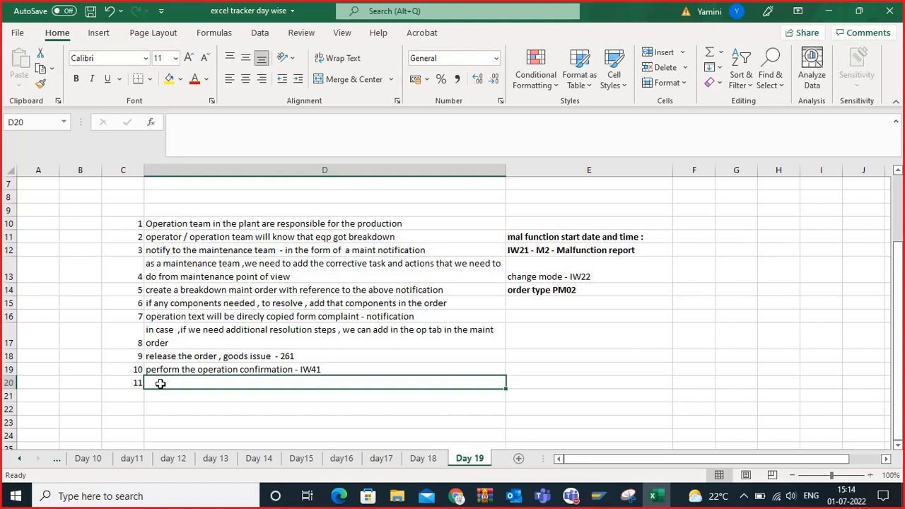
pyautogui.write('tech')
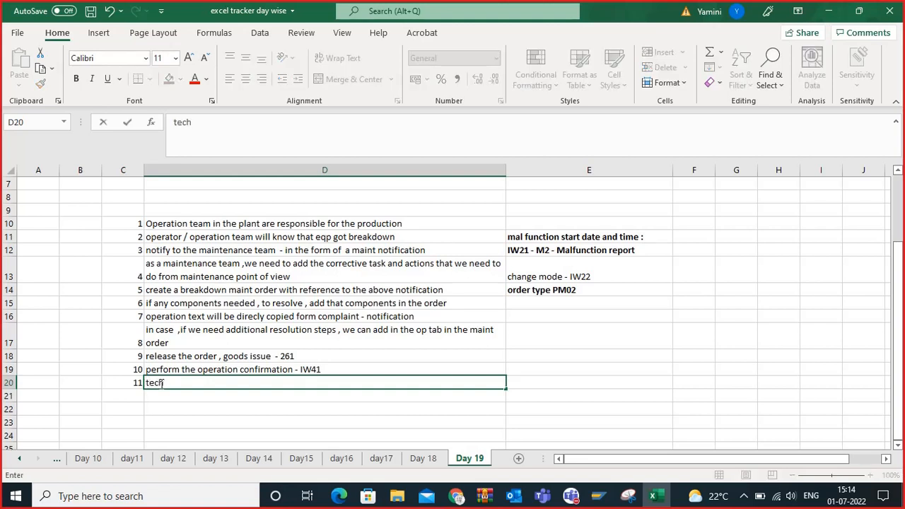
pyautogui.press('BackSpace')
pyautogui.press('BackSpace')
pyautogui.press('BackSpace')
pyautogui.write('tecnnical compel')
pyautogui.press('BackSpace')
pyautogui.press('BackSpace')
pyautogui.write('le')
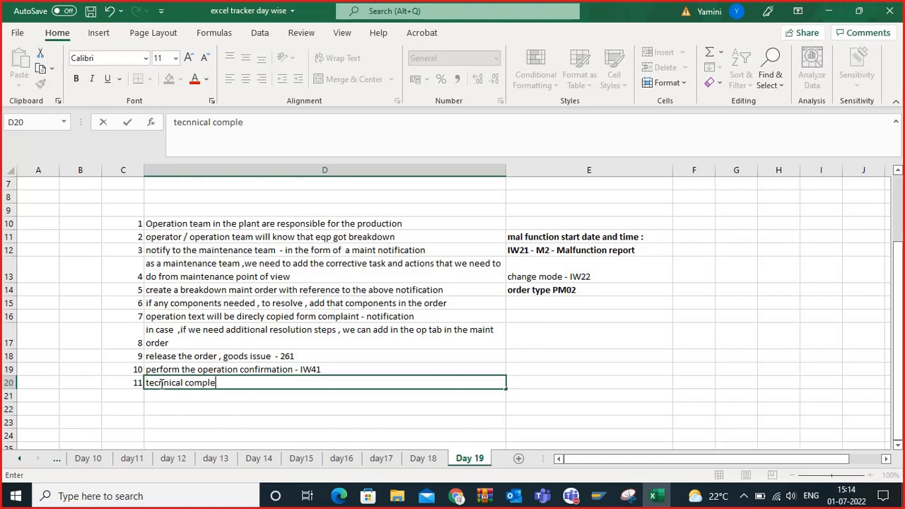
pyautogui.write('tion - before doi')
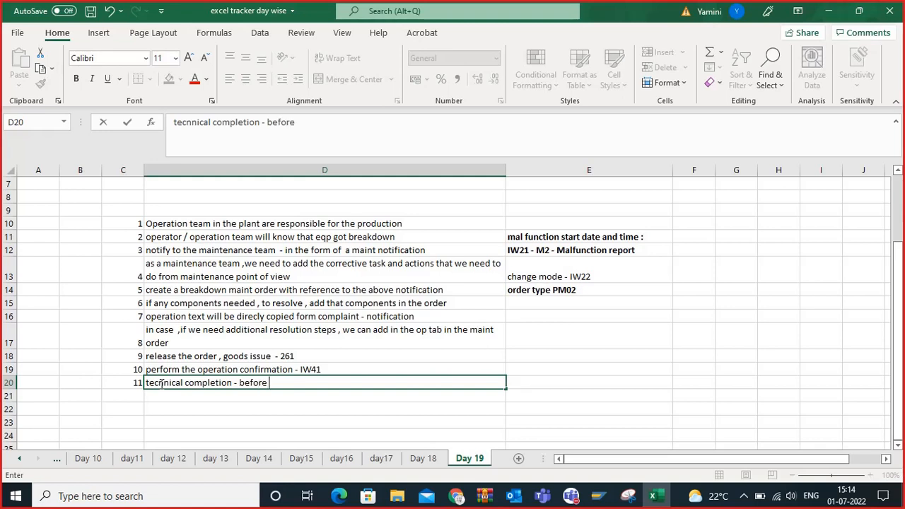
pyautogui.press('BackSpace')
pyautogui.write('oingh')
pyautogui.press('BackSpace')
pyautogui.press('BackSpace')
pyautogui.write('g teco')
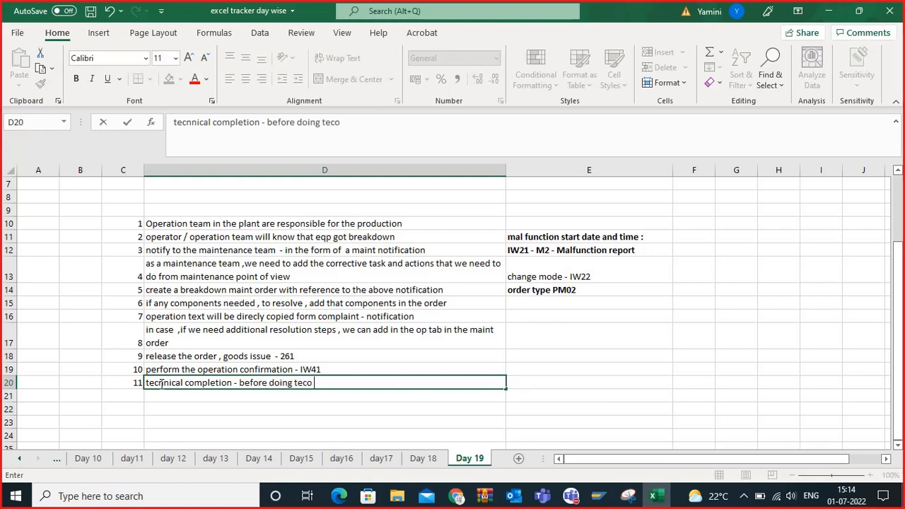
# Step: Continue point 11 in cell D20 with ", go to the above notification and enter the malfunction end date and time"
pyautogui.write(' , go to the abo')
pyautogui.write('ve no')
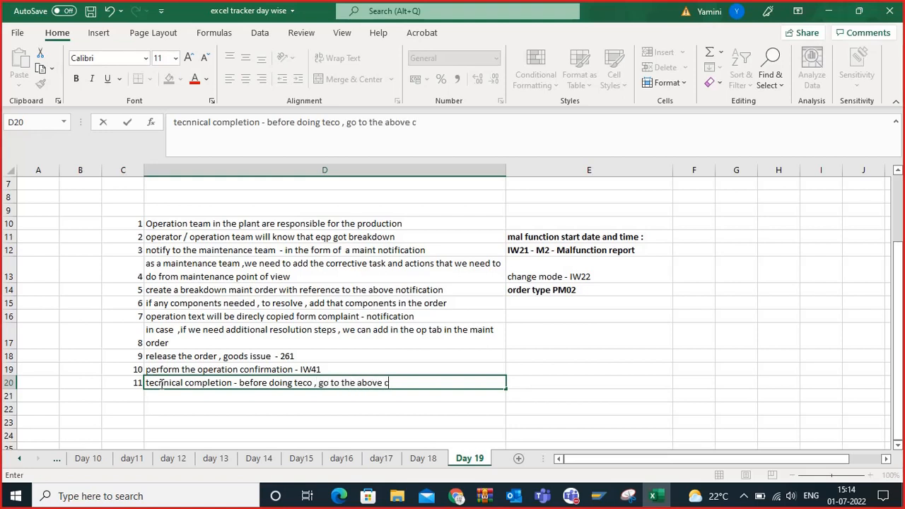
pyautogui.write('tification and')
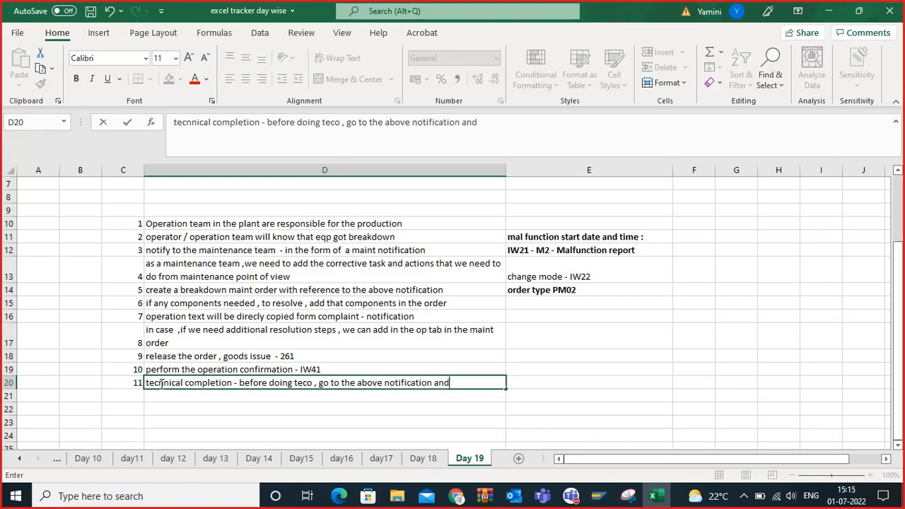
pyautogui.write(' enter the malfunc')
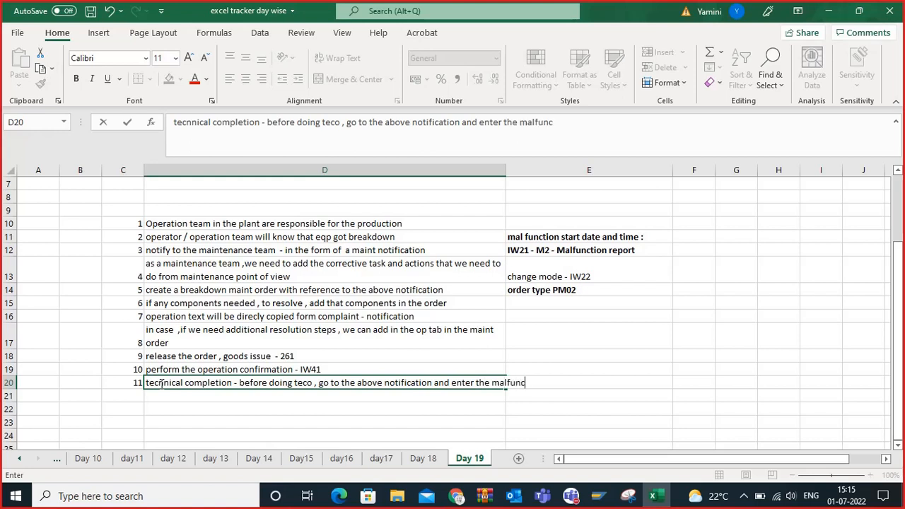
pyautogui.write('tion end date')
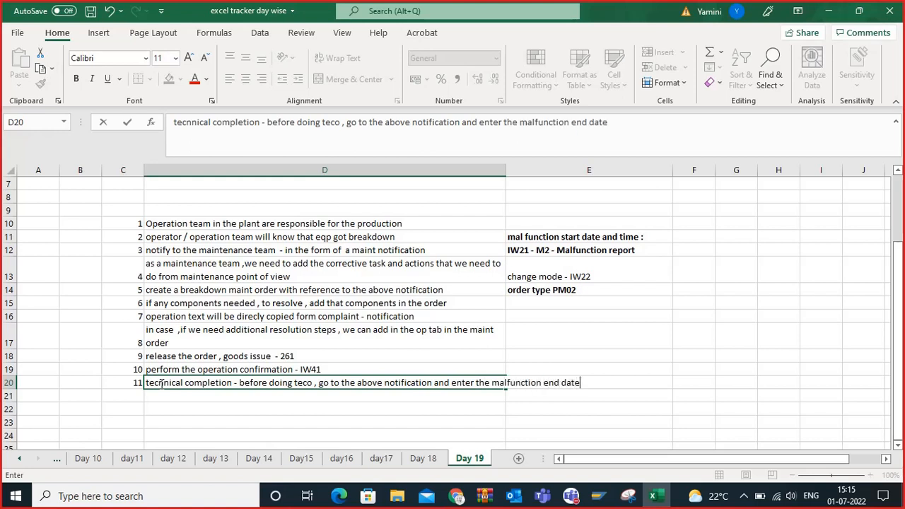
pyautogui.write(' and time')
pyautogui.press('Return')
# Step: Wrap the text of point 11 in cell D20 and widen column D slightly
pyautogui.click(481, 383)
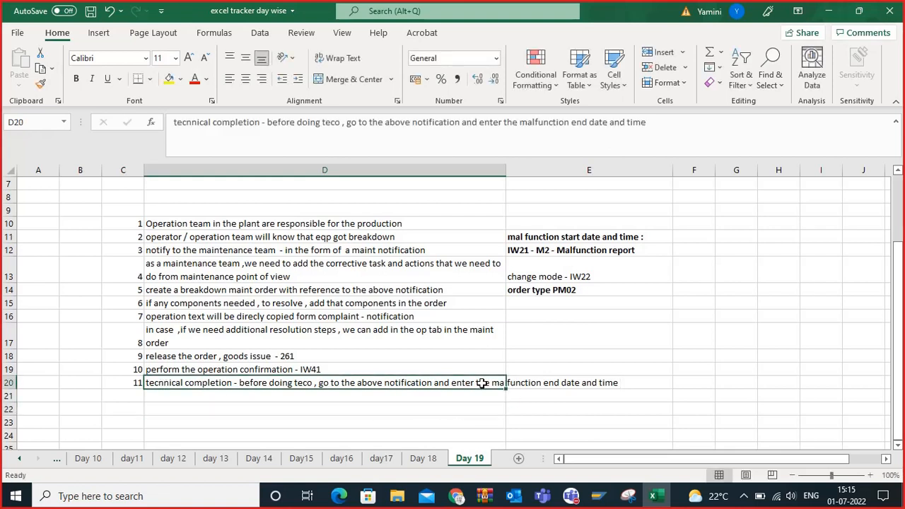
pyautogui.click(341, 58)
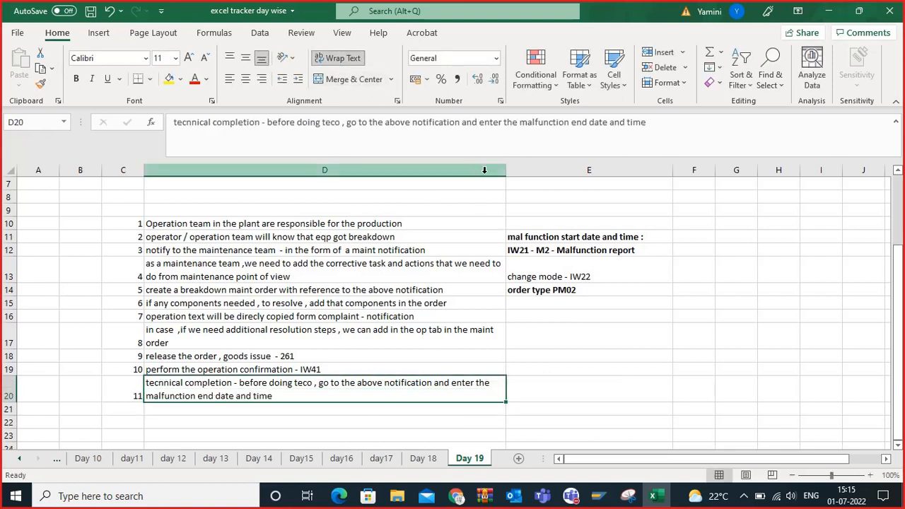
pyautogui.moveTo(506, 170); pyautogui.dragTo(529, 170)
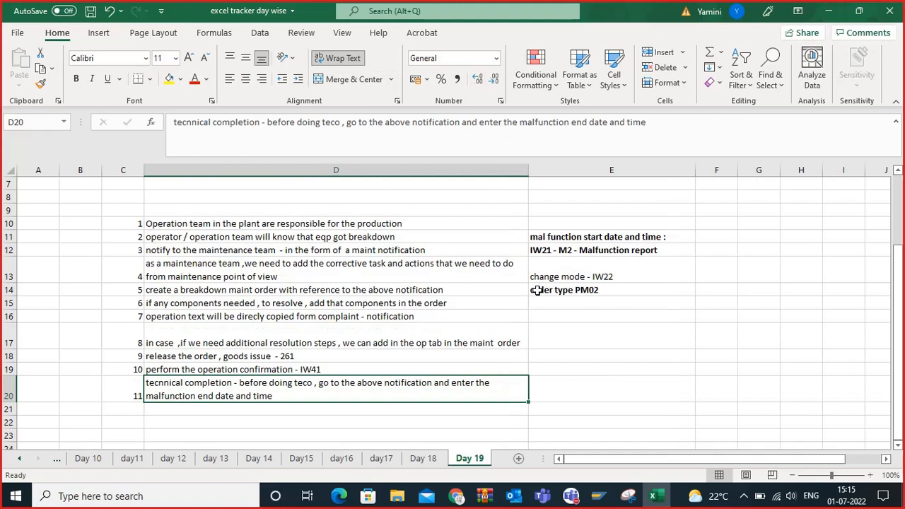
pyautogui.click(504, 357)
pyautogui.click(514, 341)
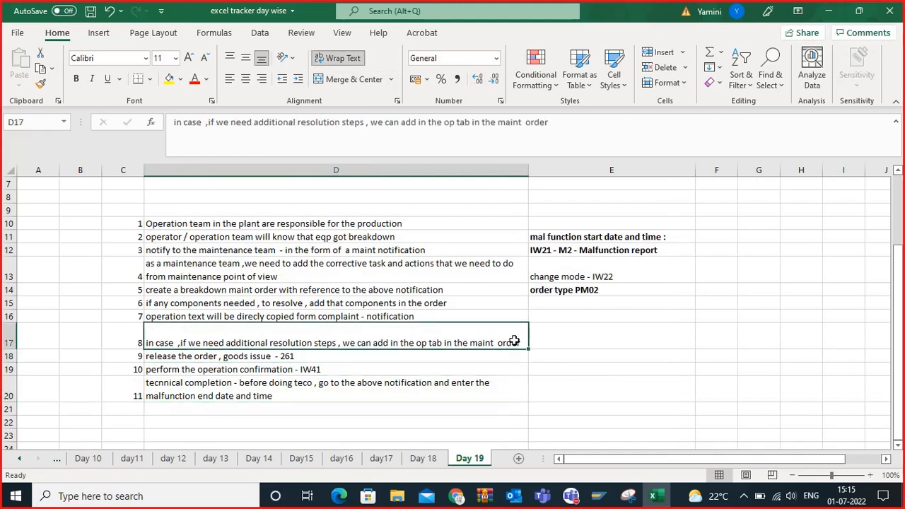
pyautogui.click(499, 315)
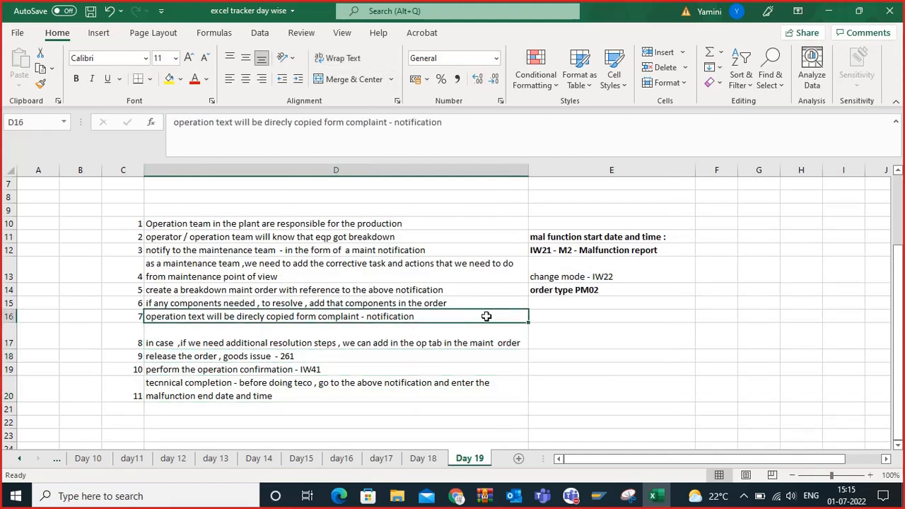
pyautogui.click(395, 386)
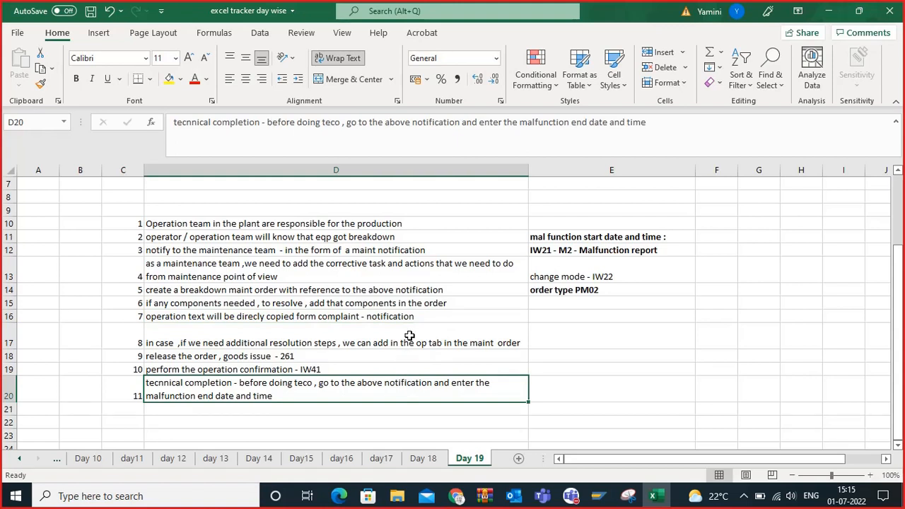
pyautogui.click(581, 239)
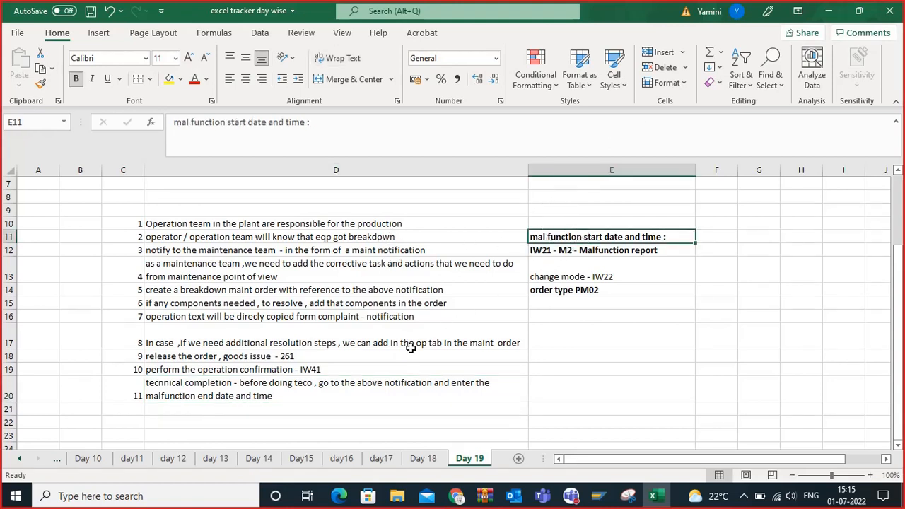
pyautogui.click(321, 386)
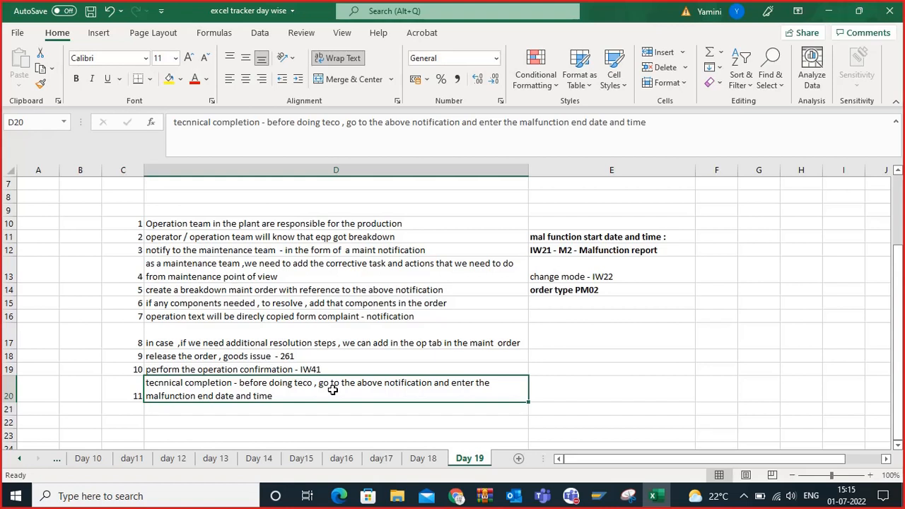
pyautogui.click(559, 316)
pyautogui.click(569, 213)
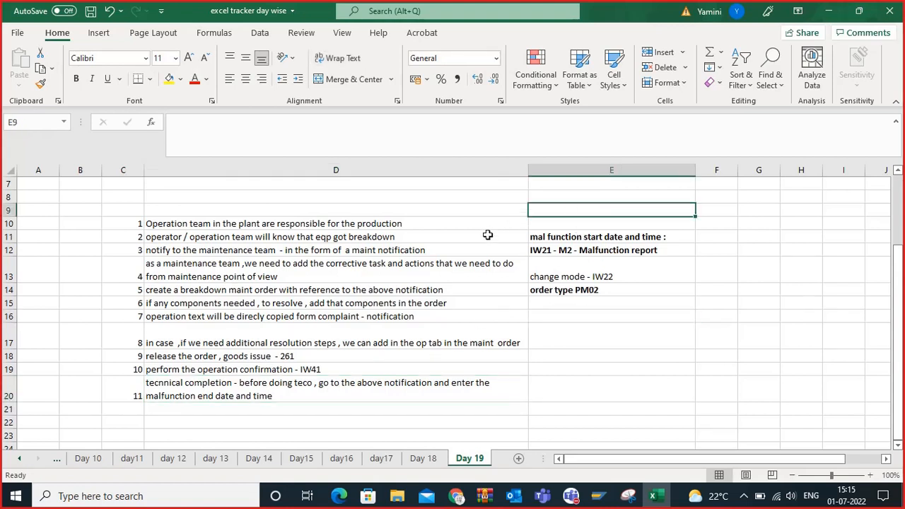
# Step: Make the technical completion point in cell D20 bold
pyautogui.scroll(-2, 425, 297)
pyautogui.click(282, 317)
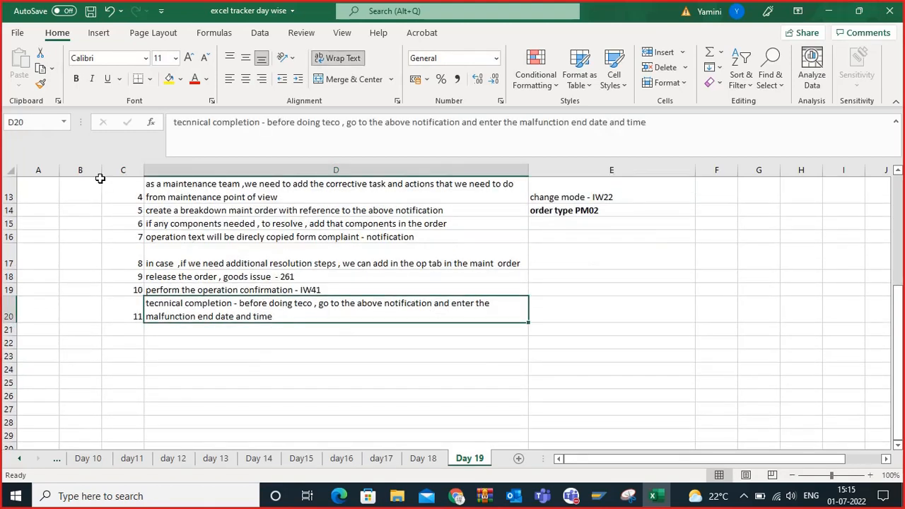
pyautogui.click(78, 80)
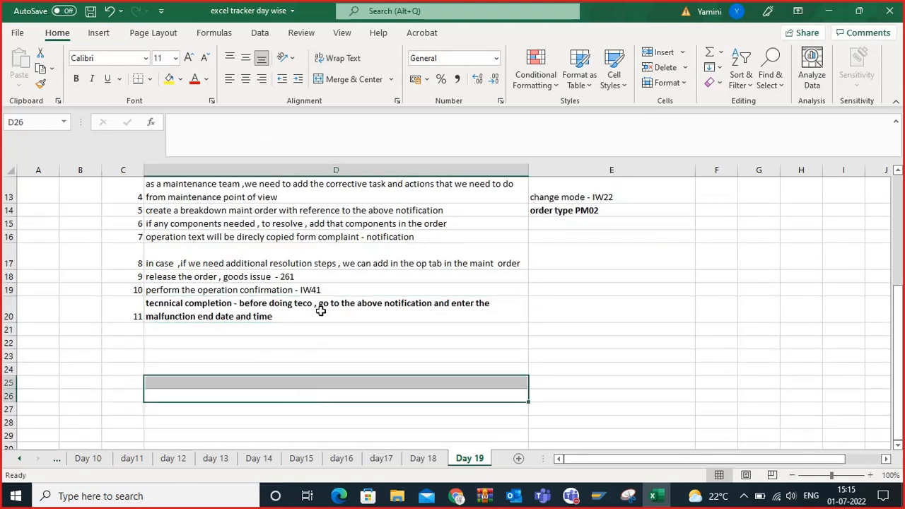
pyautogui.click(297, 395)
pyautogui.click(320, 306)
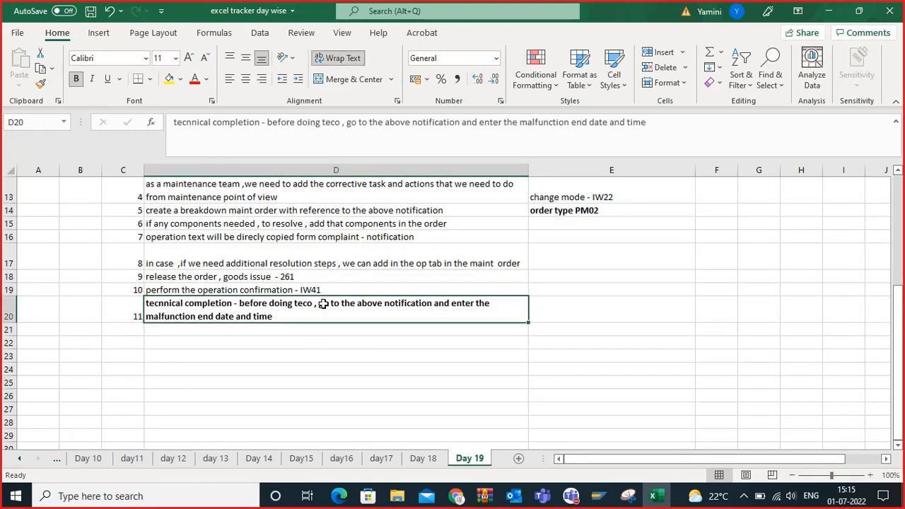
pyautogui.click(328, 347)
pyautogui.click(349, 315)
pyautogui.click(244, 354)
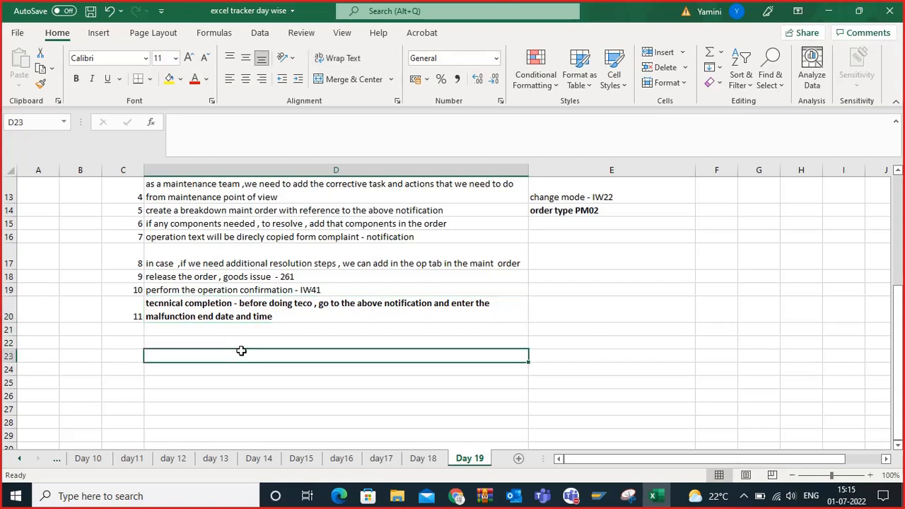
pyautogui.click(192, 341)
pyautogui.click(260, 313)
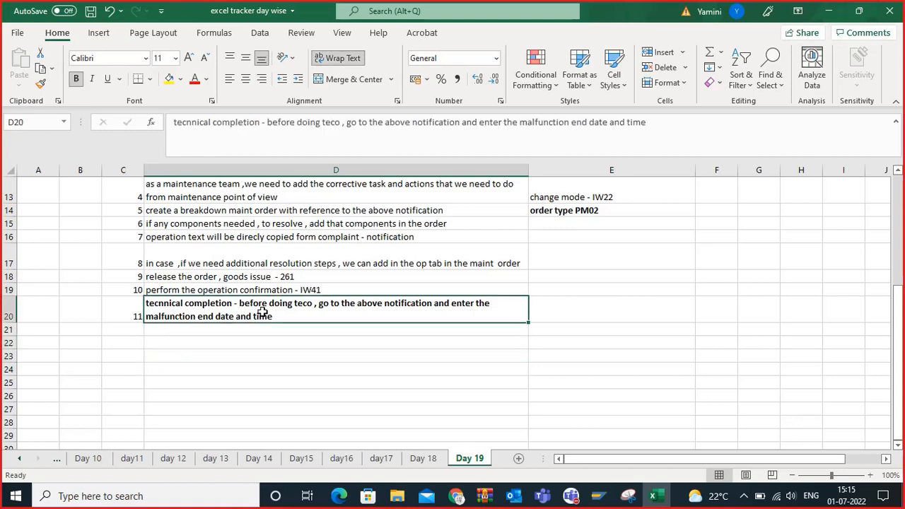
pyautogui.click(203, 345)
pyautogui.scroll(3, 342, 355)
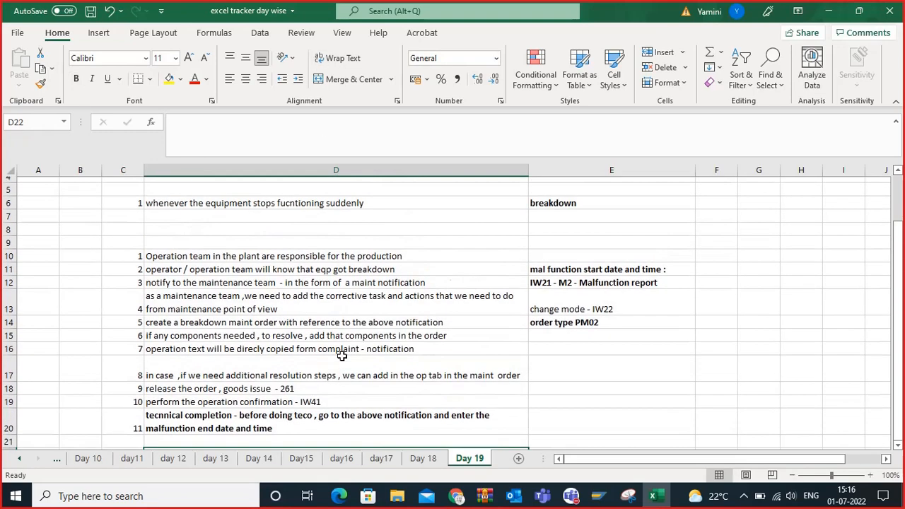
pyautogui.scroll(-1, 556, 302)
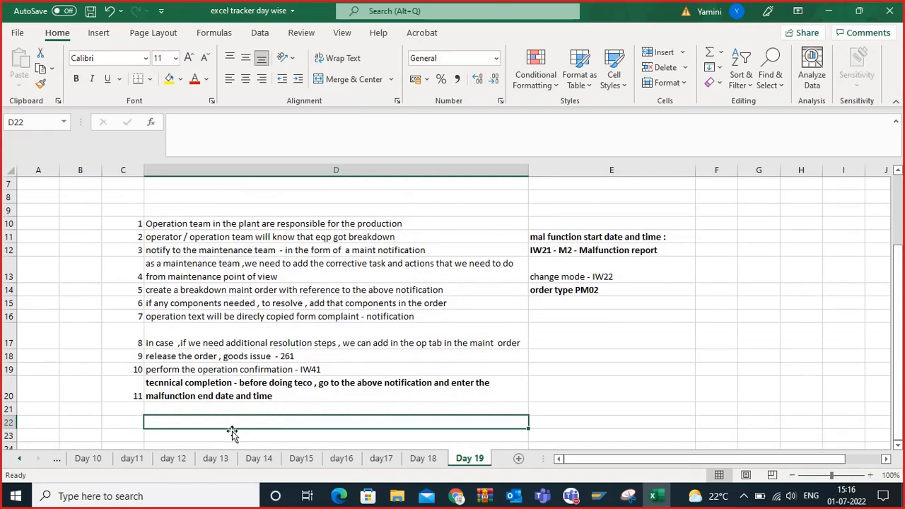
# Step: Enter "breakdown hours = malfunction start time - malfunction end time - no of days" in cell E19 beside the operation confirmation point
pyautogui.click(564, 395)
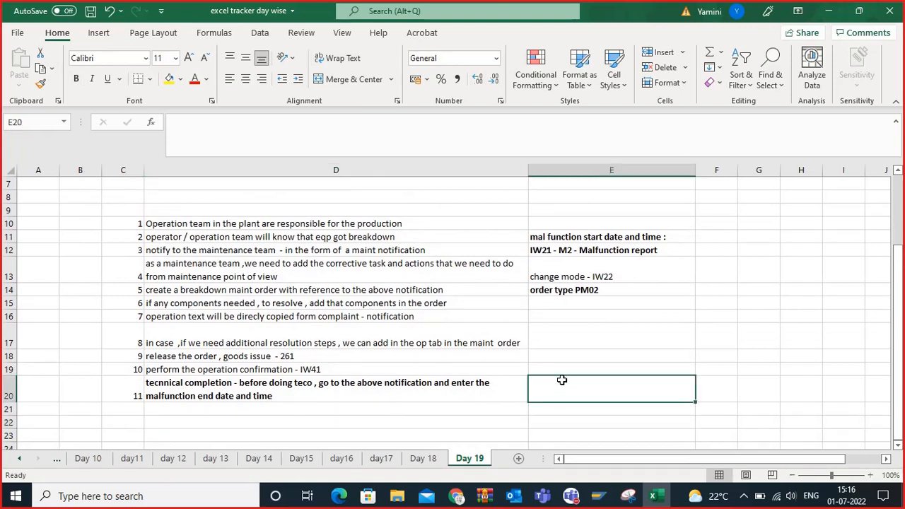
pyautogui.click(561, 369)
pyautogui.write('bre')
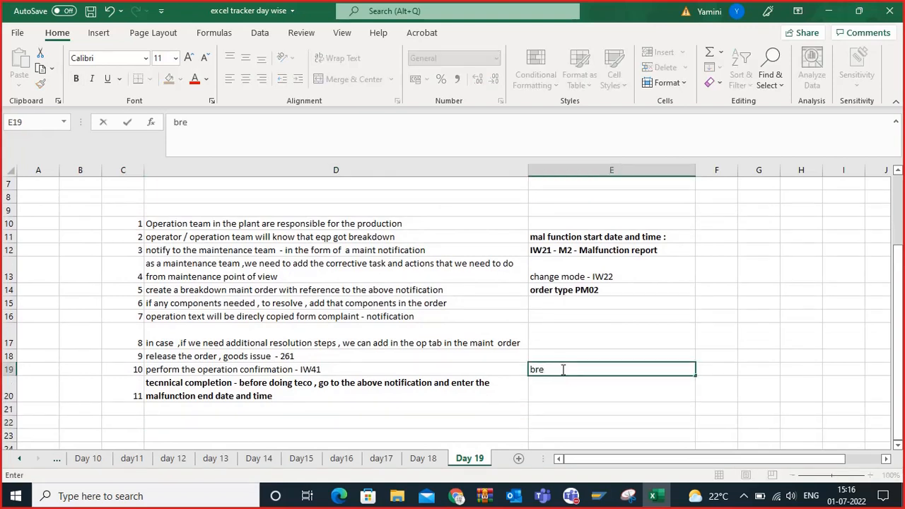
pyautogui.write('akdown hou')
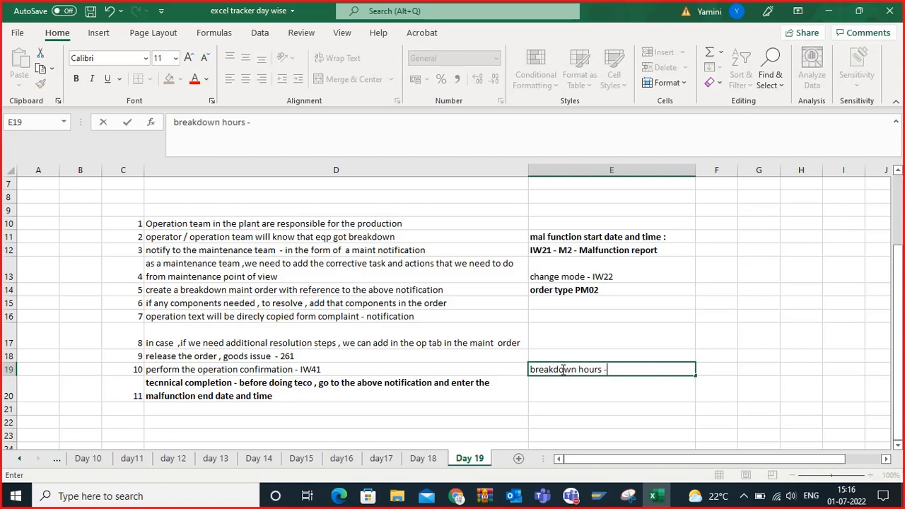
pyautogui.write('rs = malfunction')
pyautogui.press('BackSpace')
pyautogui.press('BackSpace')
pyautogui.press('BackSpace')
pyautogui.write('ion')
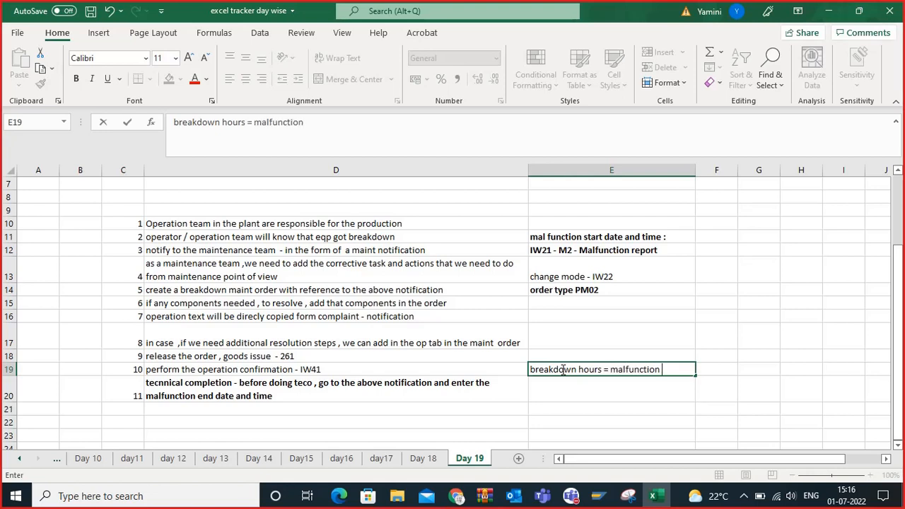
pyautogui.write(' start')
pyautogui.write('time - malfunction')
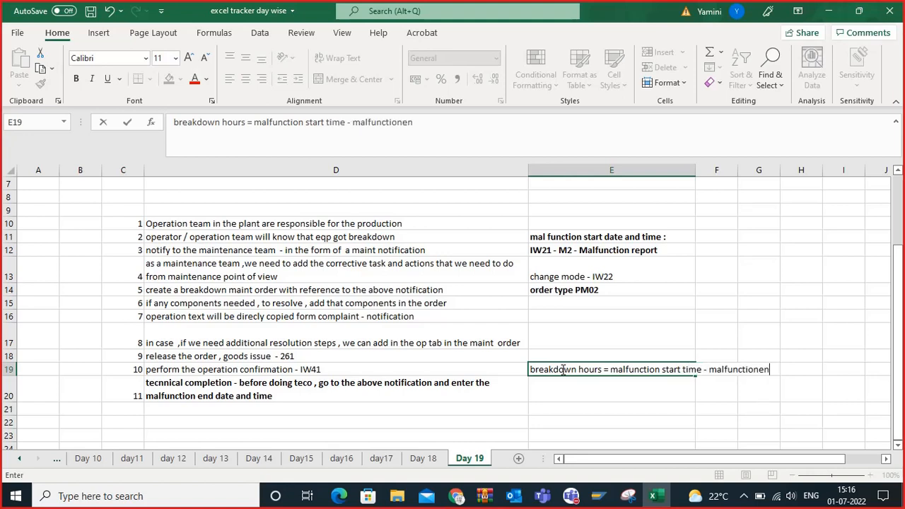
pyautogui.write(' end d')
pyautogui.press('BackSpace')
pyautogui.write('time - no of days')
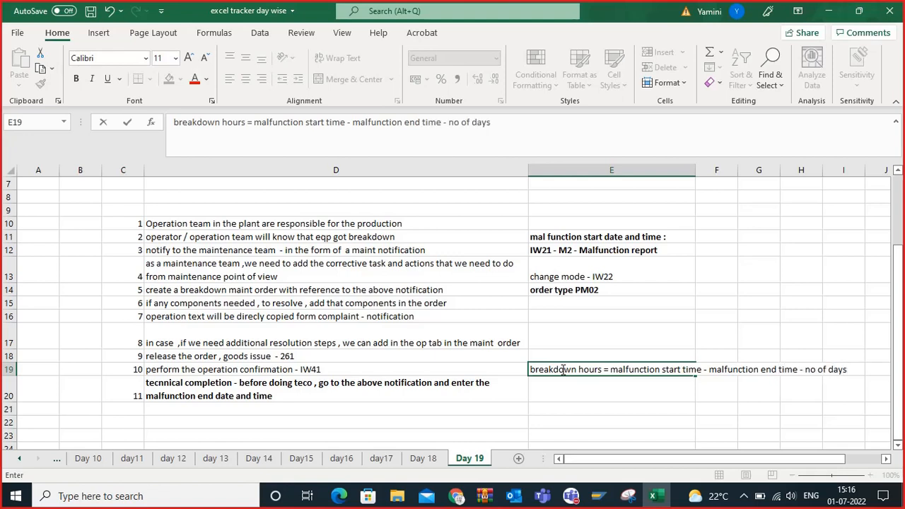
pyautogui.press('Return')
# Step: Wrap the text of the breakdown hours note in cell E19 and widen column E slightly
pyautogui.click(609, 371)
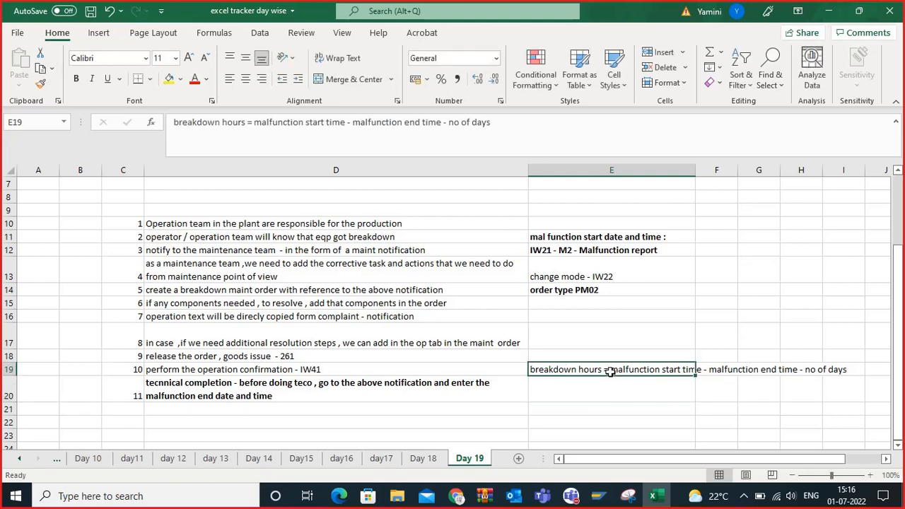
pyautogui.click(343, 58)
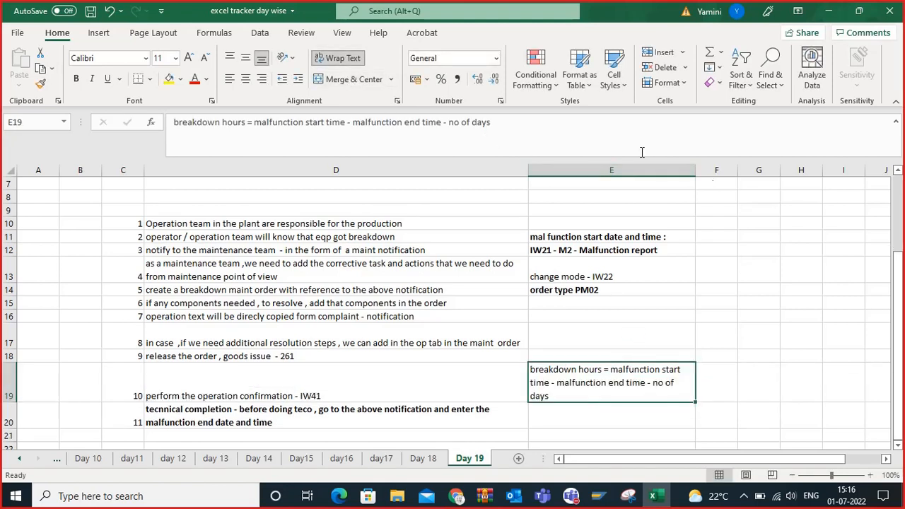
pyautogui.moveTo(695, 171); pyautogui.dragTo(714, 175)
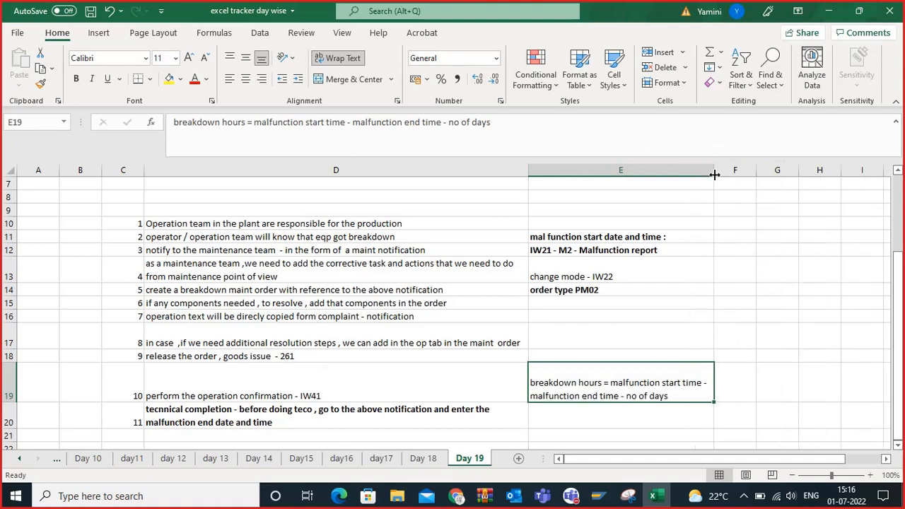
pyautogui.scroll(-2, 719, 194)
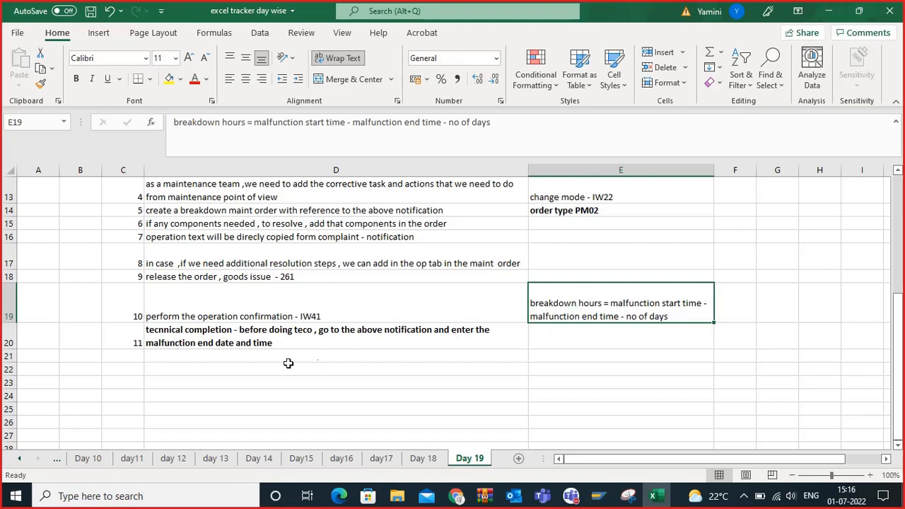
pyautogui.click(237, 345)
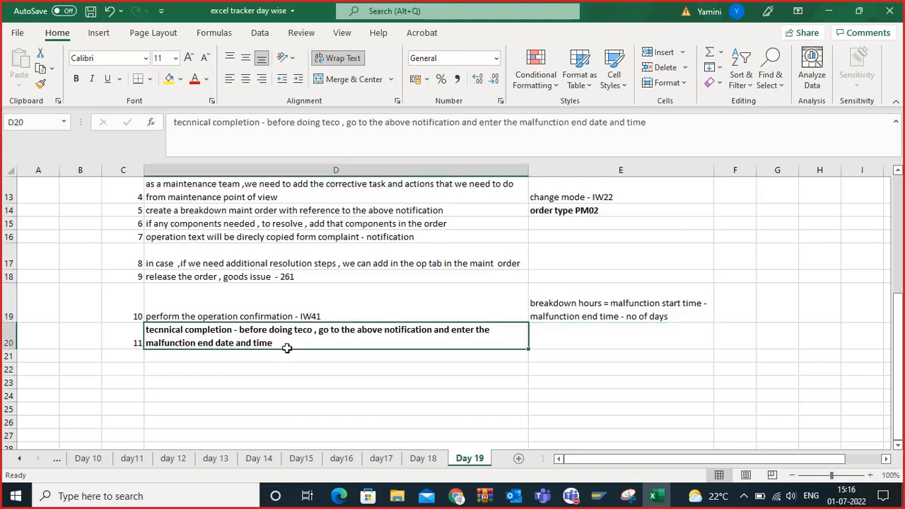
pyautogui.click(562, 302)
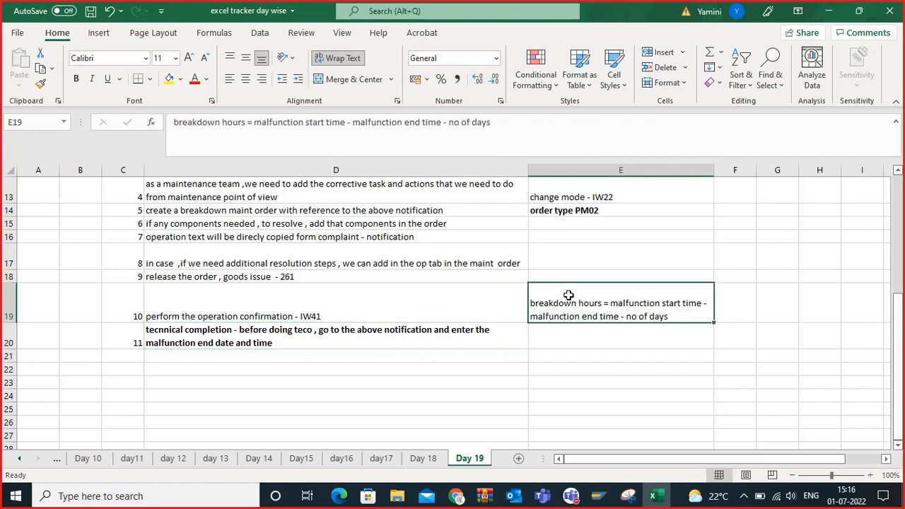
pyautogui.click(385, 333)
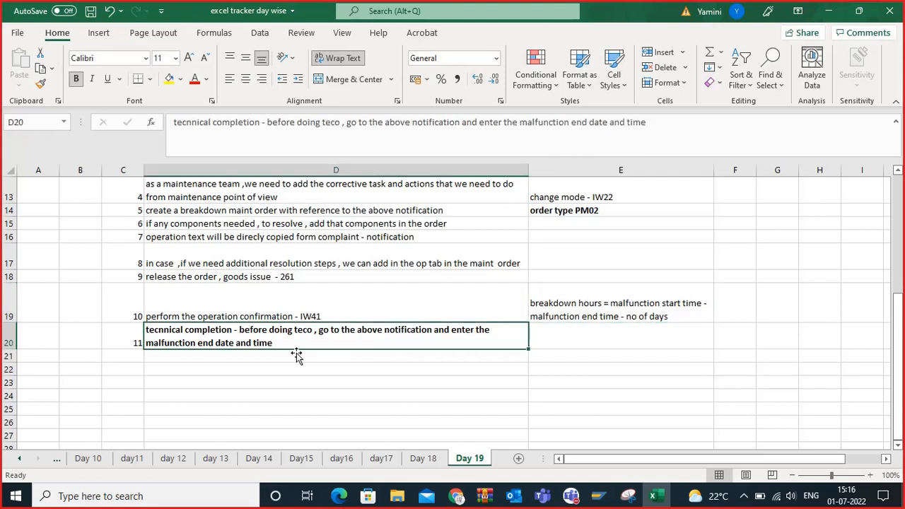
pyautogui.click(270, 360)
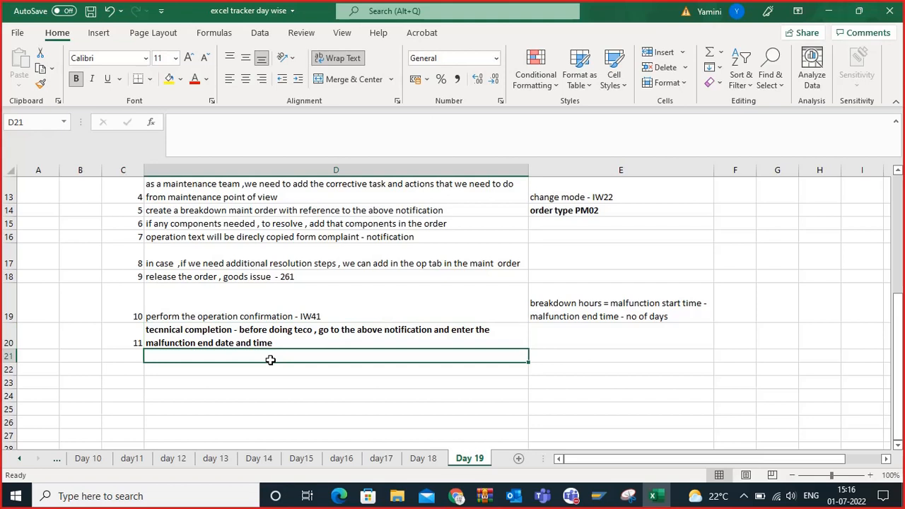
# Step: Add point 12 in row 21 reading "release the task in notification > complete the task in notification"
pyautogui.click(135, 357)
pyautogui.write('12')
pyautogui.click(177, 359)
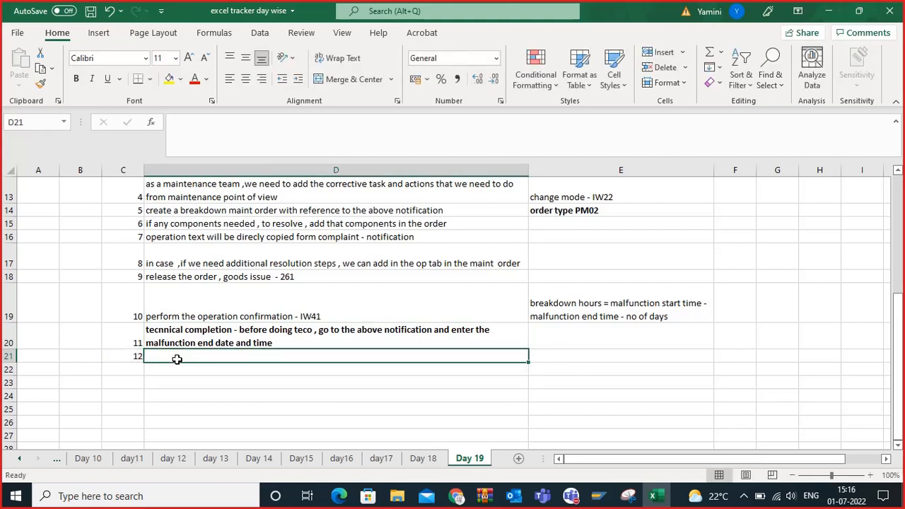
pyautogui.write('release the order , goods issue  - 261')
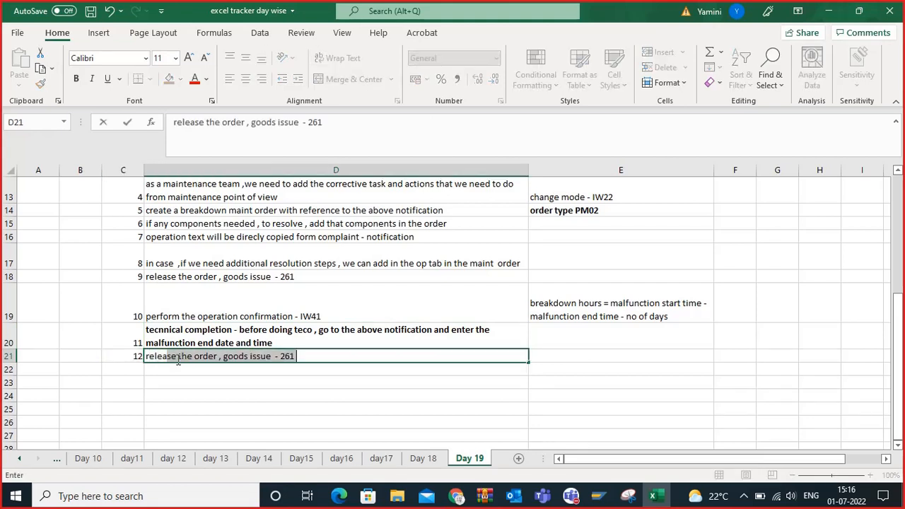
pyautogui.write('e')
pyautogui.press('BackSpace')
pyautogui.write('se the ta')
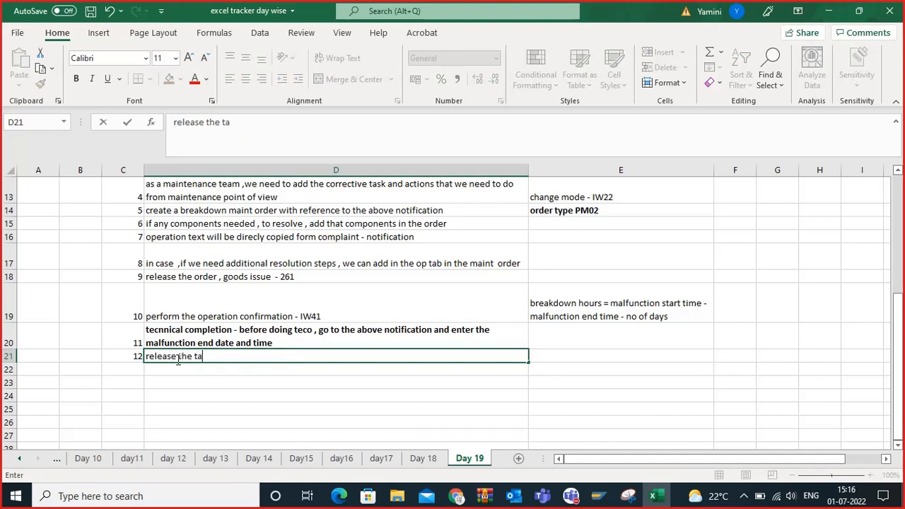
pyautogui.write('sk in notification ')
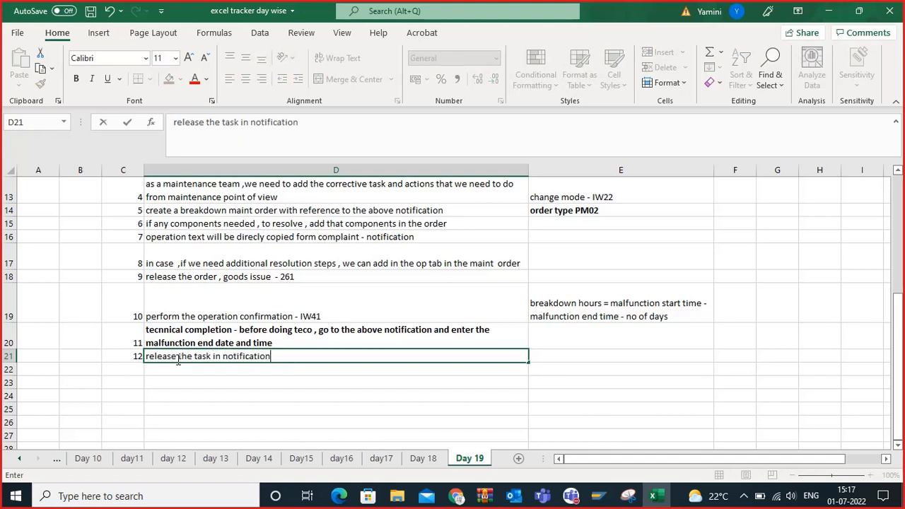
pyautogui.write('> complete the ')
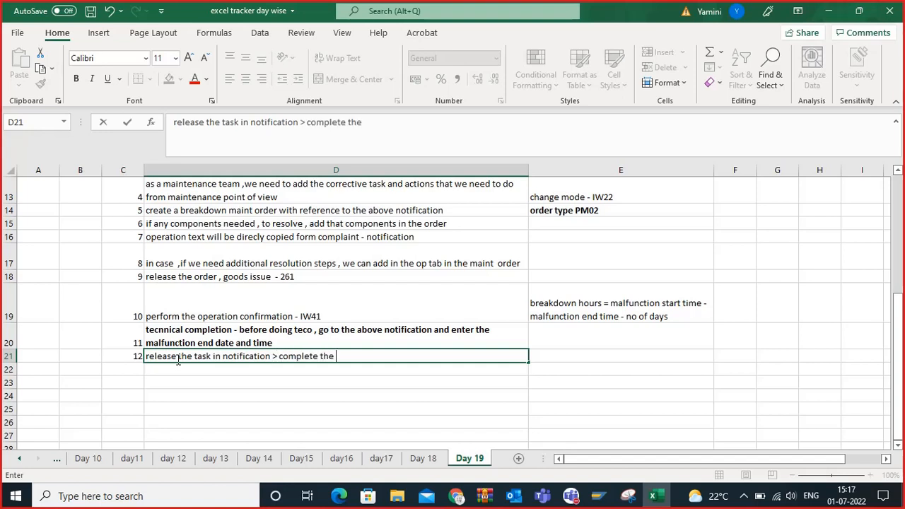
pyautogui.write('task in noti')
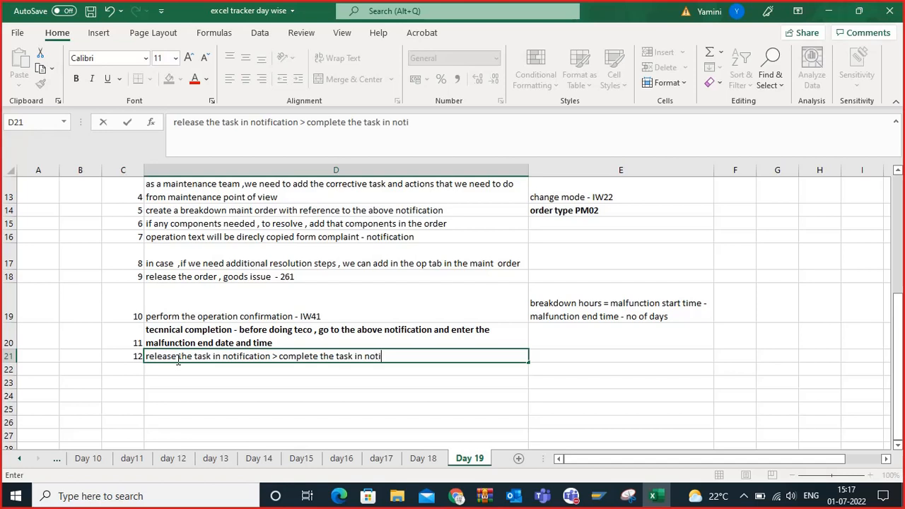
pyautogui.write('ic')
pyautogui.write('fication')
# Step: Add point 13 in row 22 reading "Then only system will allow us to perform the TECO of maint order"
pyautogui.click(137, 366)
pyautogui.write('13')
pyautogui.click(178, 379)
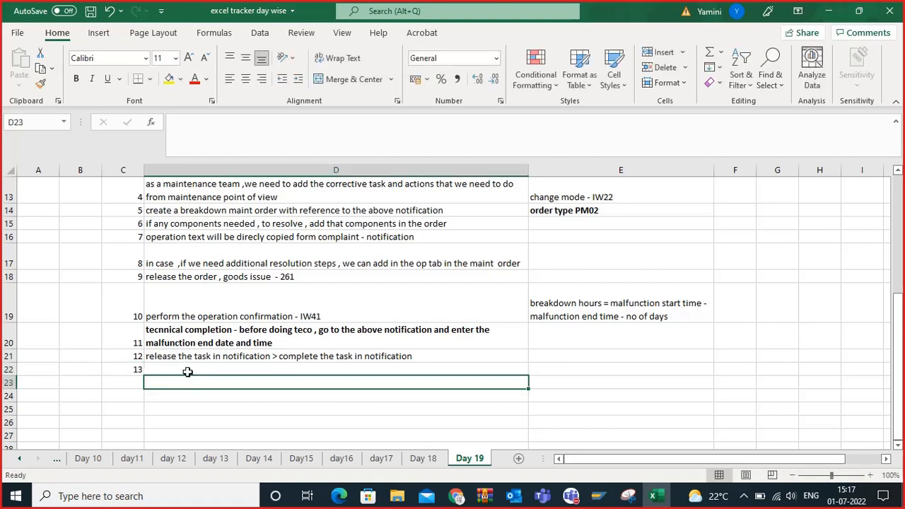
pyautogui.click(188, 372)
pyautogui.write('Then on')
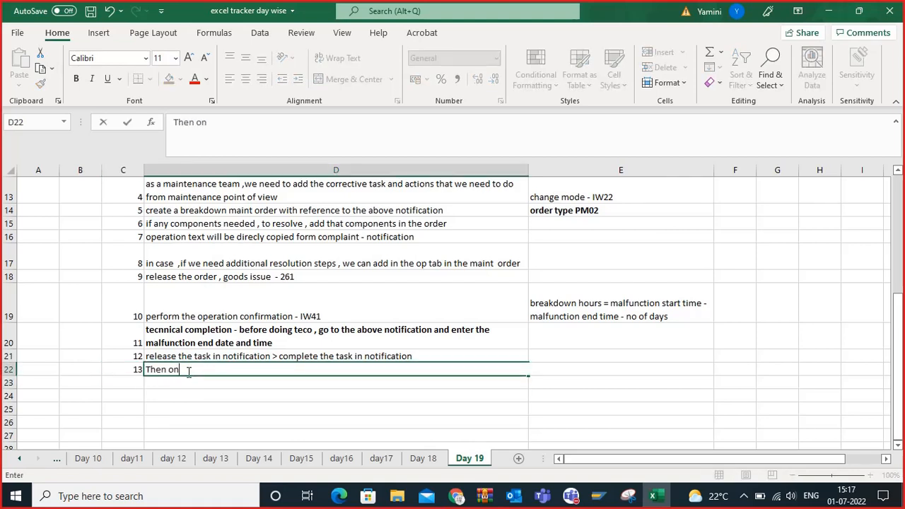
pyautogui.write('ly system wil')
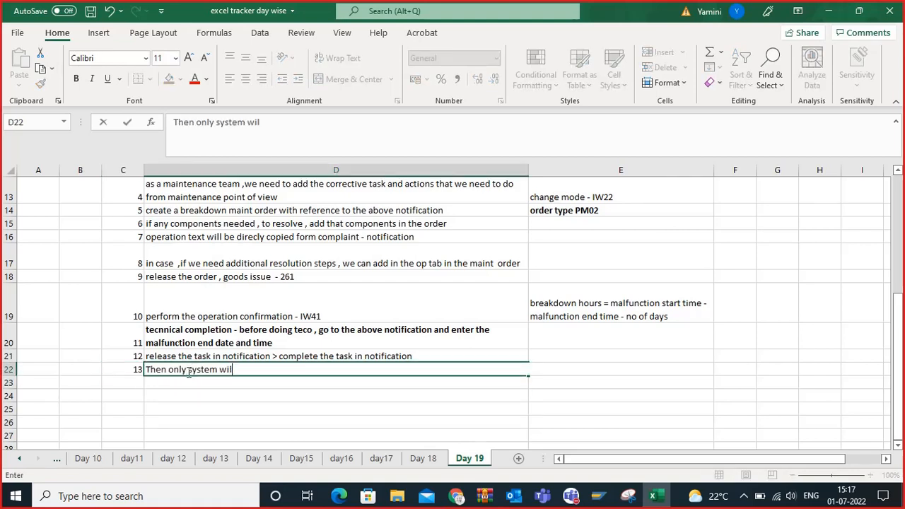
pyautogui.write('l allow us to')
pyautogui.write(' op')
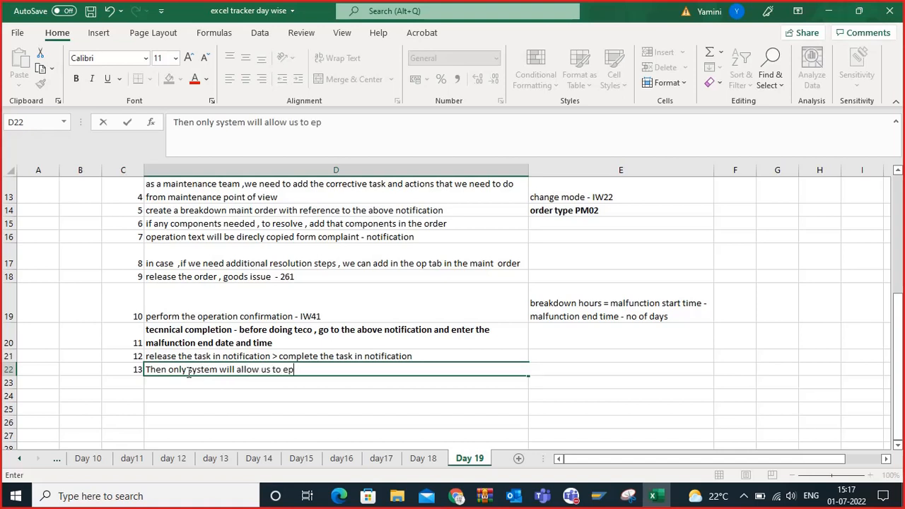
pyautogui.press('BackSpace')
pyautogui.press('BackSpace')
pyautogui.write('perform the ')
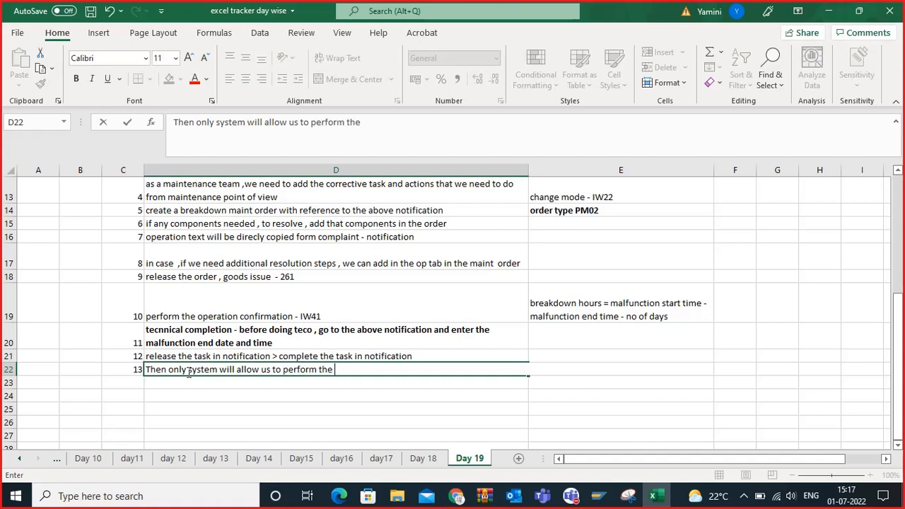
pyautogui.write('TECO of mai')
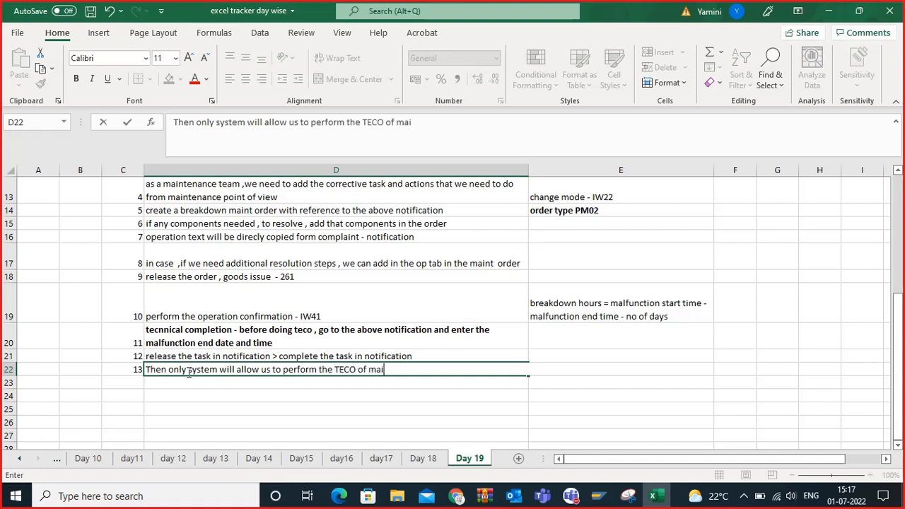
pyautogui.write('nt order')
pyautogui.press('Return')
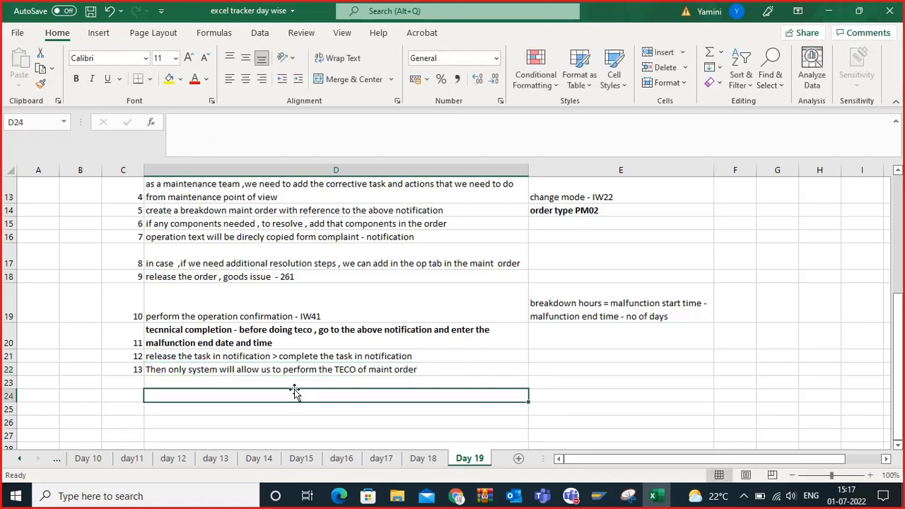
# Step: Add point 14 in row 23 reading "setllement - KO88"
pyautogui.click(320, 356)
pyautogui.click(133, 381)
pyautogui.write('14')
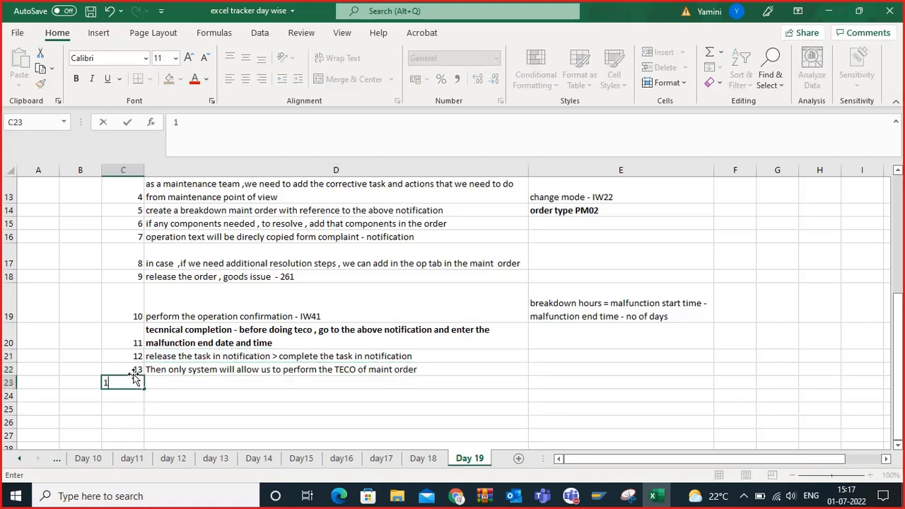
pyautogui.click(167, 382)
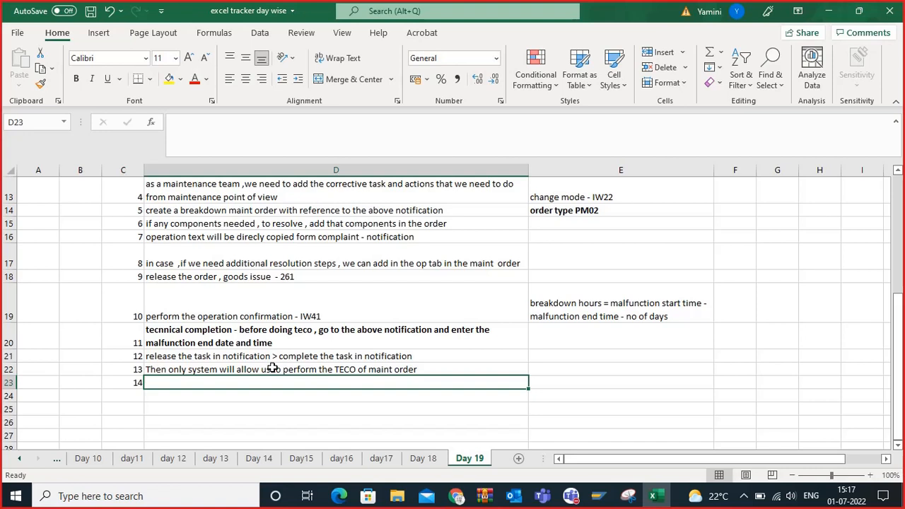
pyautogui.click(272, 367)
pyautogui.click(201, 381)
pyautogui.click(357, 367)
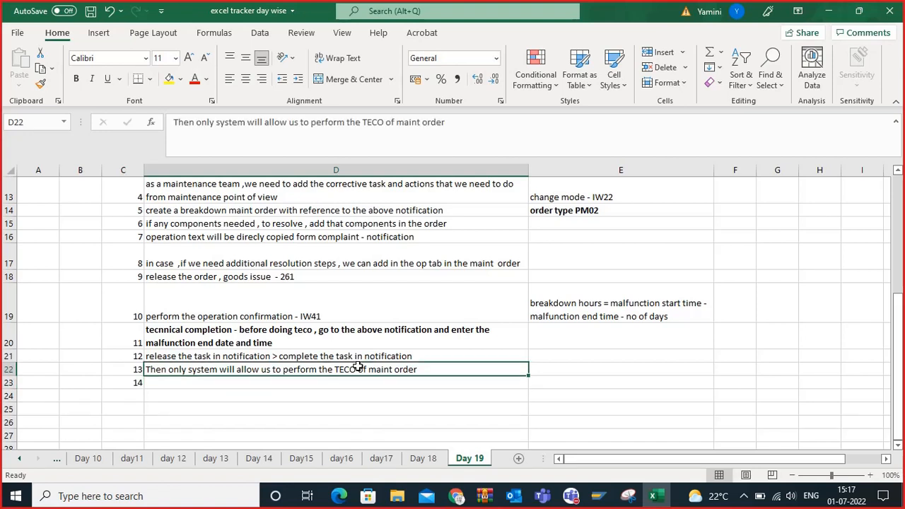
pyautogui.click(325, 356)
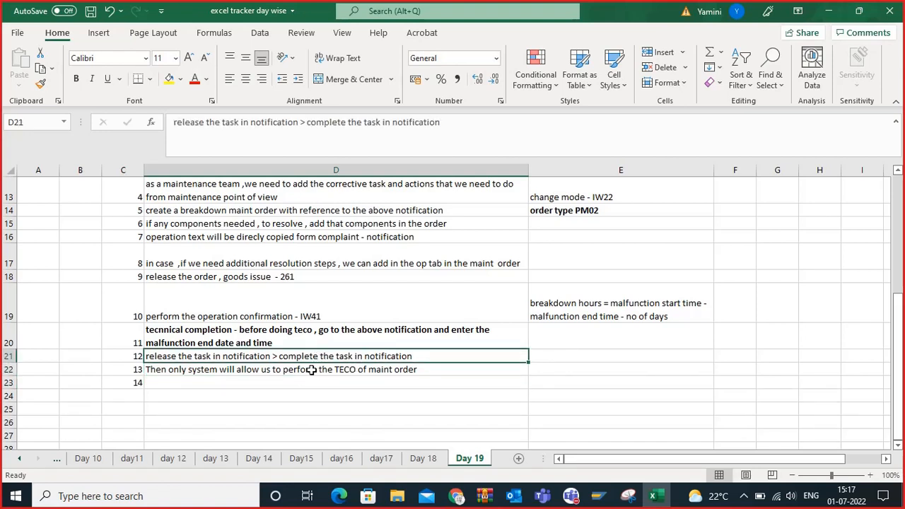
pyautogui.click(307, 368)
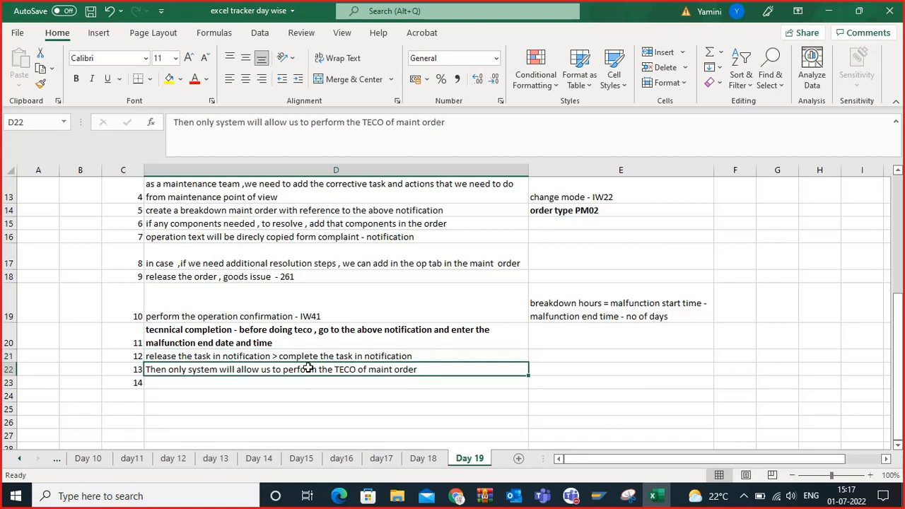
pyautogui.click(269, 382)
pyautogui.write('set')
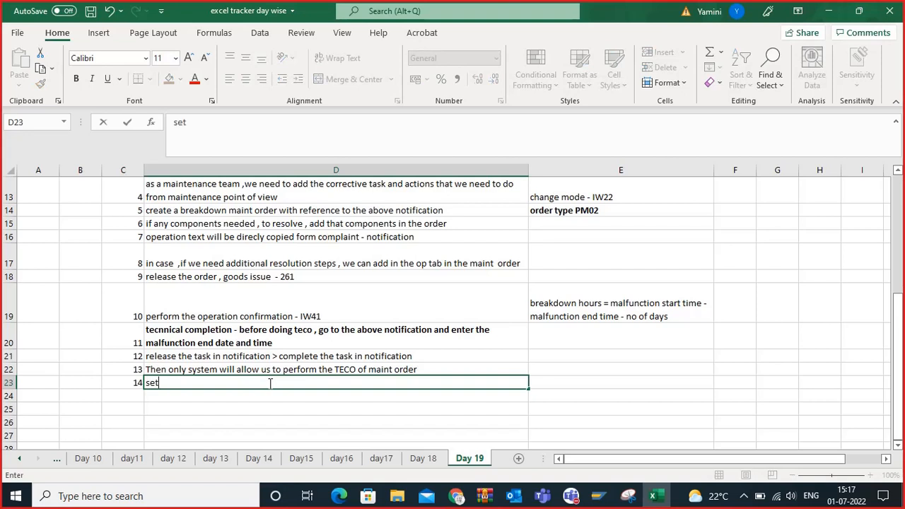
pyautogui.write('llement - KO88')
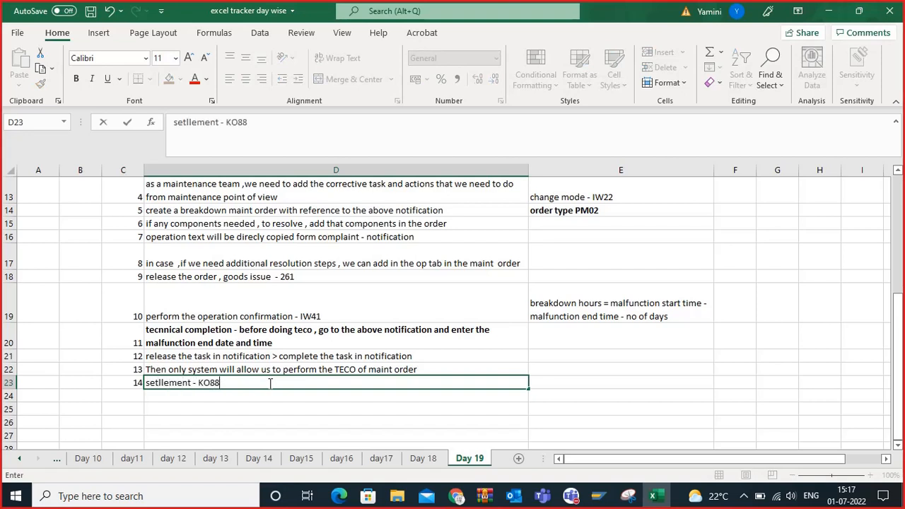
# Step: Add point 15 in row 24 reading "Business completion of order"
pyautogui.click(119, 392)
pyautogui.write('15')
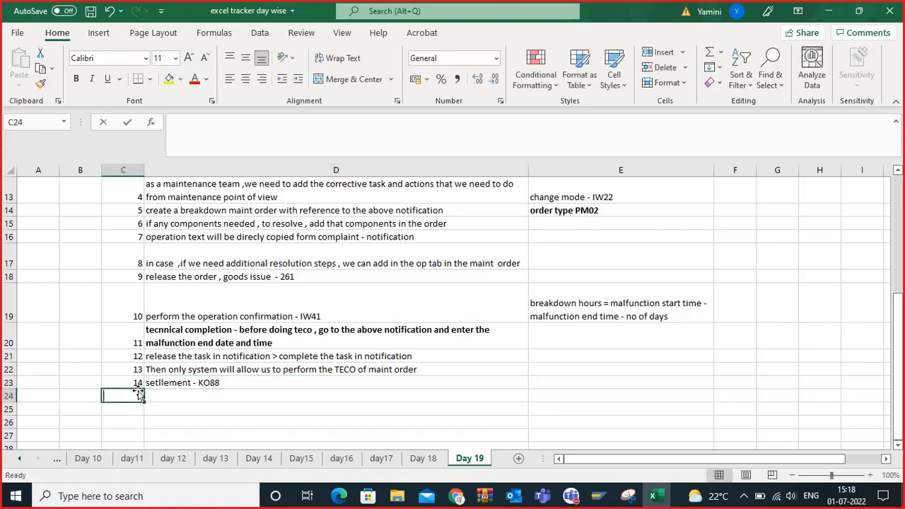
pyautogui.click(183, 397)
pyautogui.write('Bu')
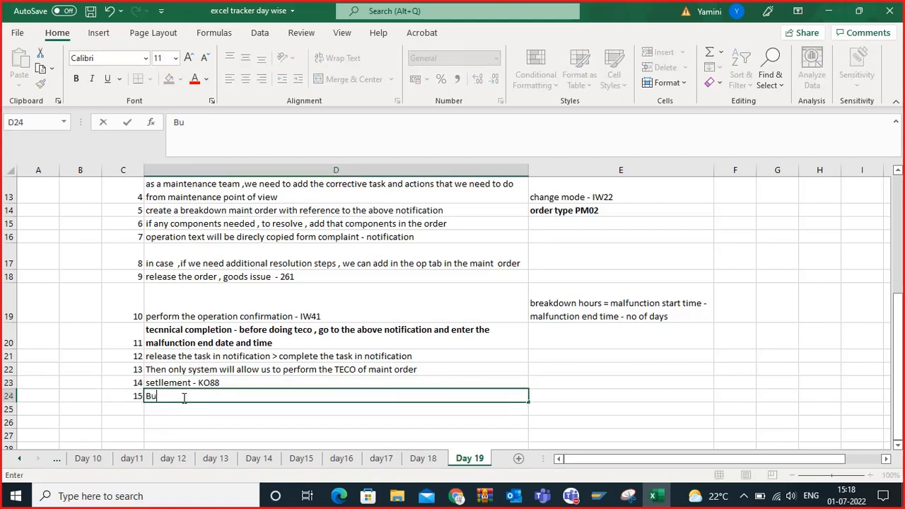
pyautogui.write('siness comple')
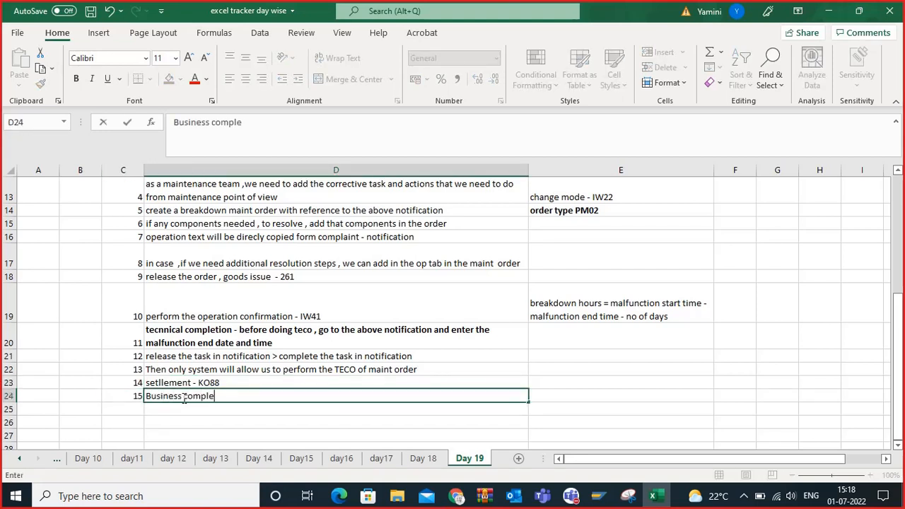
pyautogui.write('tion of order')
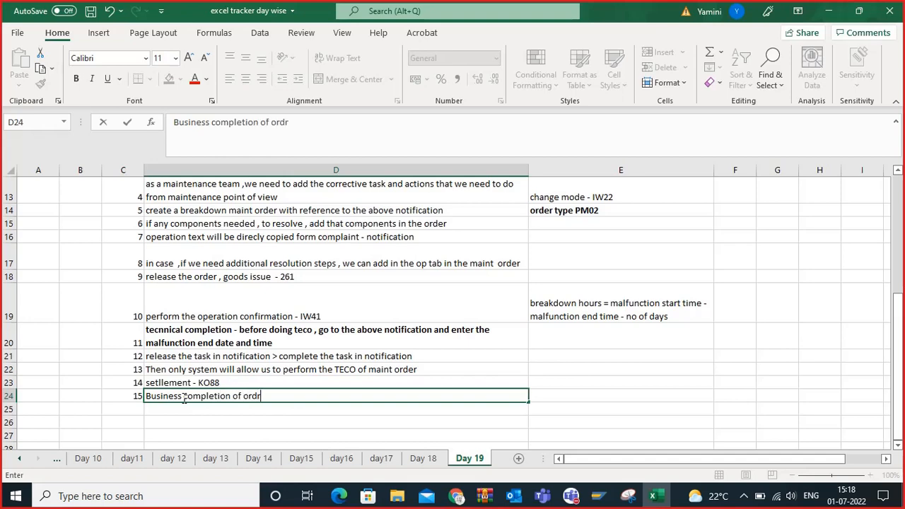
pyautogui.click(643, 382)
# Step: Enter the heading "Process :" in cell D9 above the numbered points and make it bold
pyautogui.scroll(3, 642, 380)
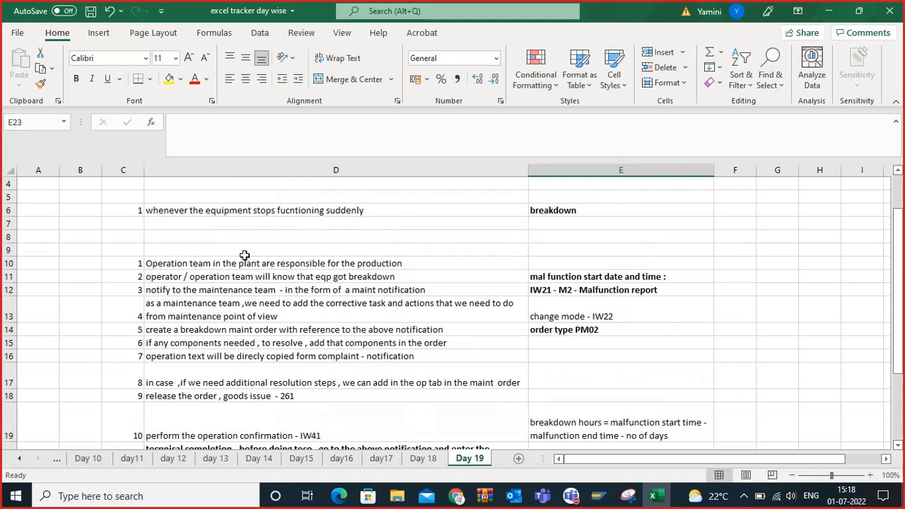
pyautogui.click(226, 245)
pyautogui.write('Process :')
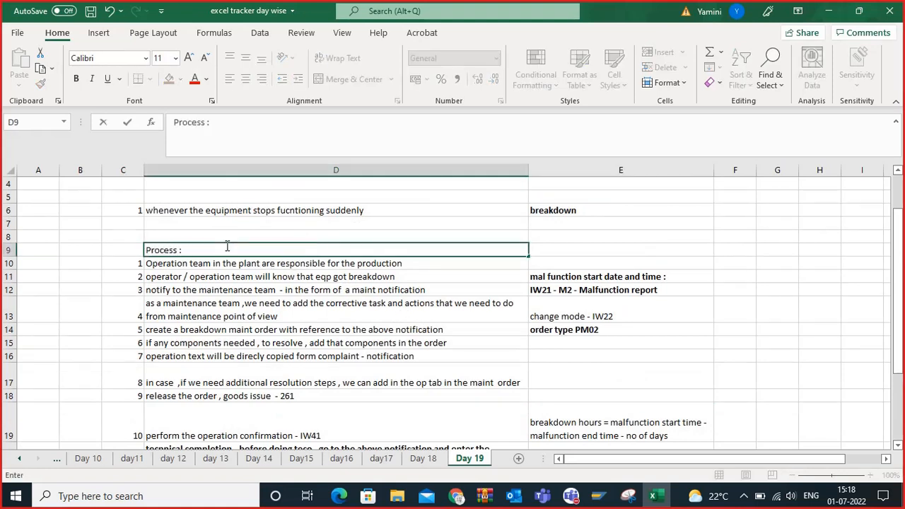
pyautogui.click(736, 249)
pyautogui.click(249, 251)
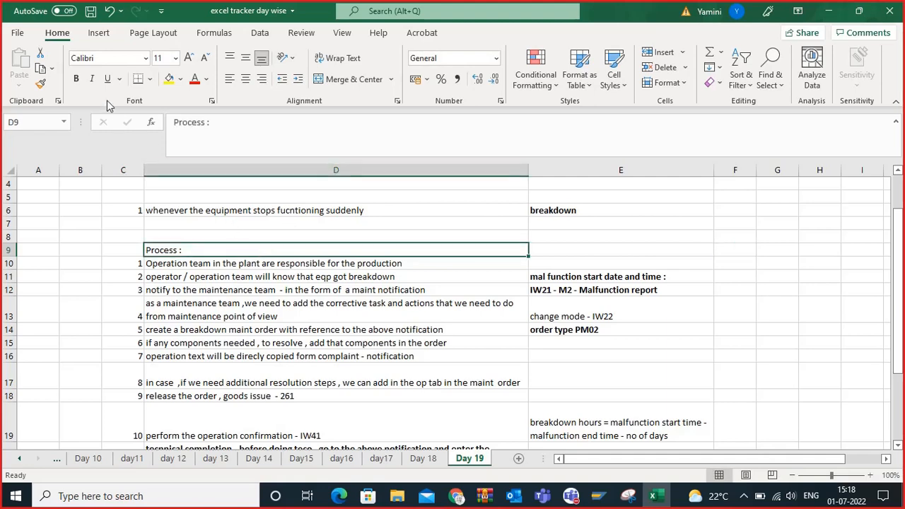
pyautogui.click(75, 78)
pyautogui.click(227, 225)
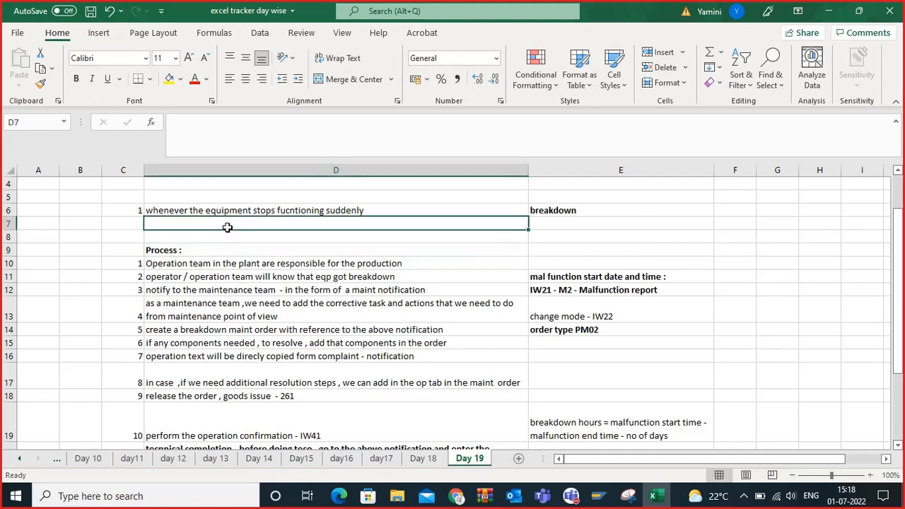
pyautogui.scroll(-3, 227, 227)
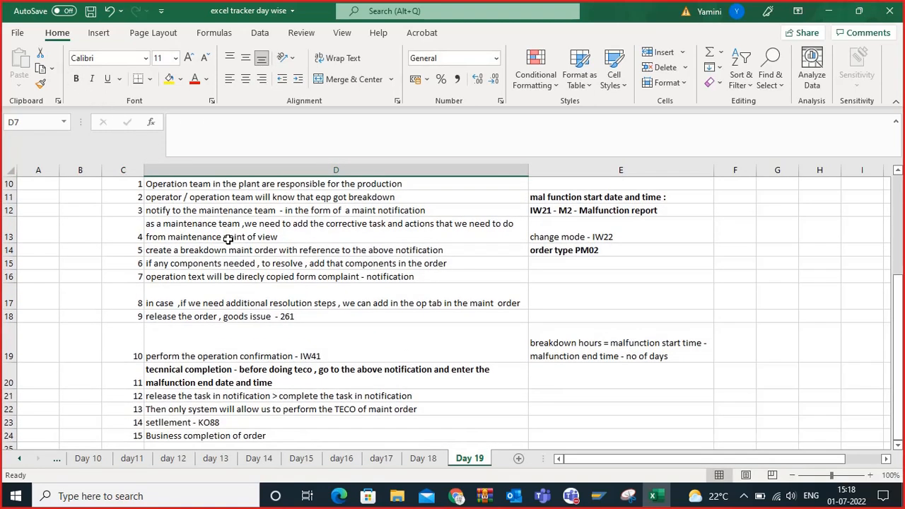
pyautogui.scroll(1, 258, 252)
pyautogui.click(473, 258)
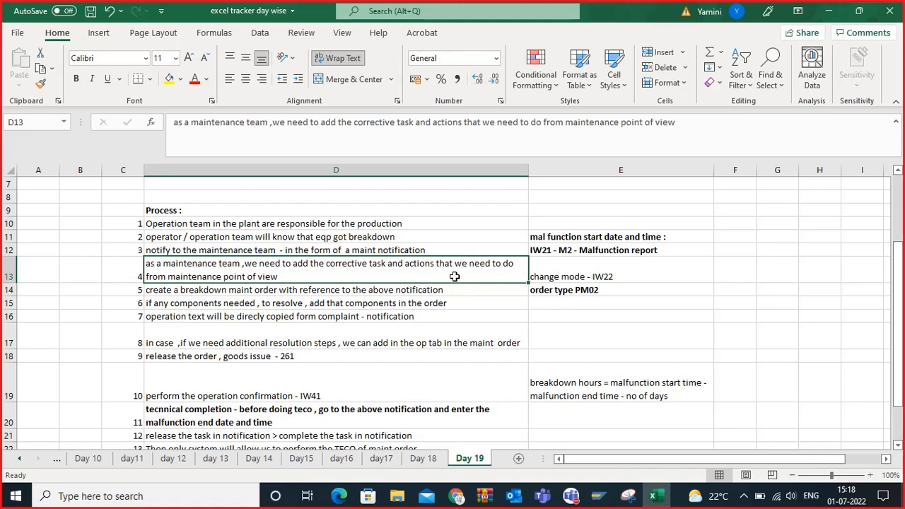
# Step: Review the numbered breakdown process points under the Process heading, from the operation team's responsibility through business completion of the order
pyautogui.moveTo(371, 224); pyautogui.dragTo(408, 316)
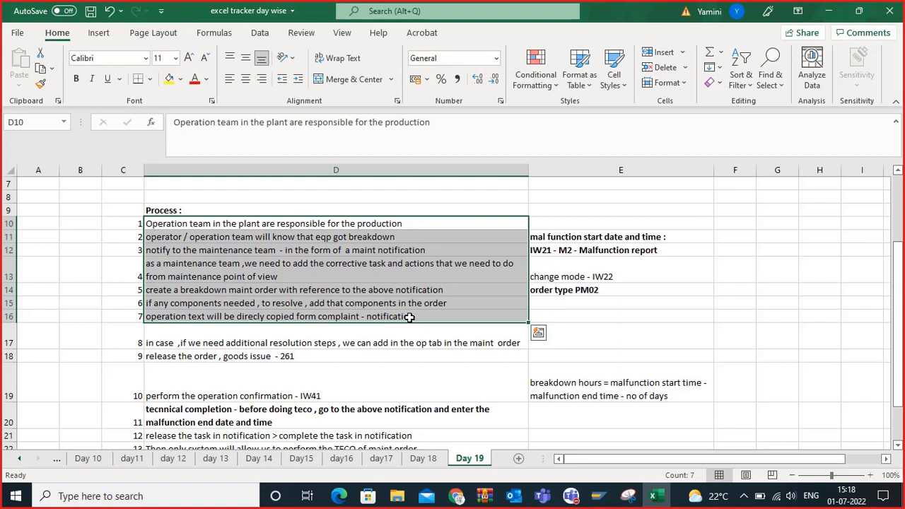
pyautogui.scroll(-2, 408, 329)
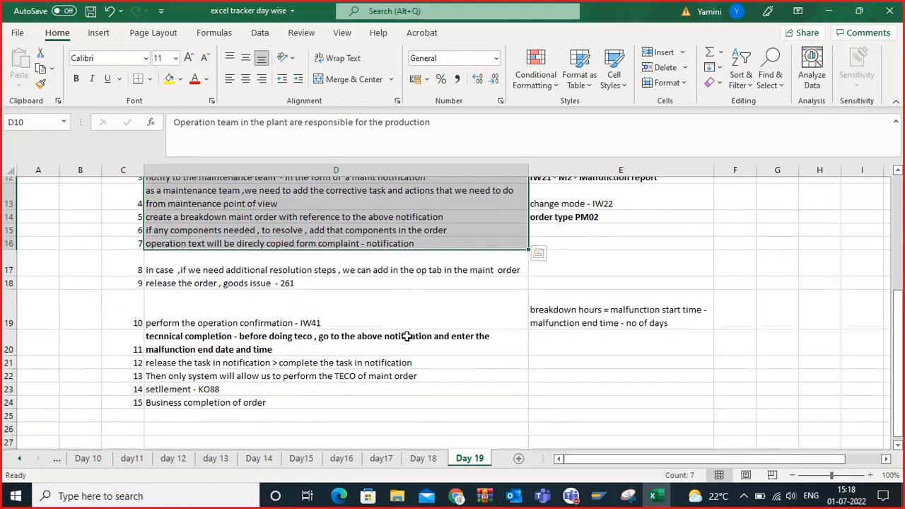
pyautogui.scroll(2, 408, 336)
pyautogui.click(387, 277)
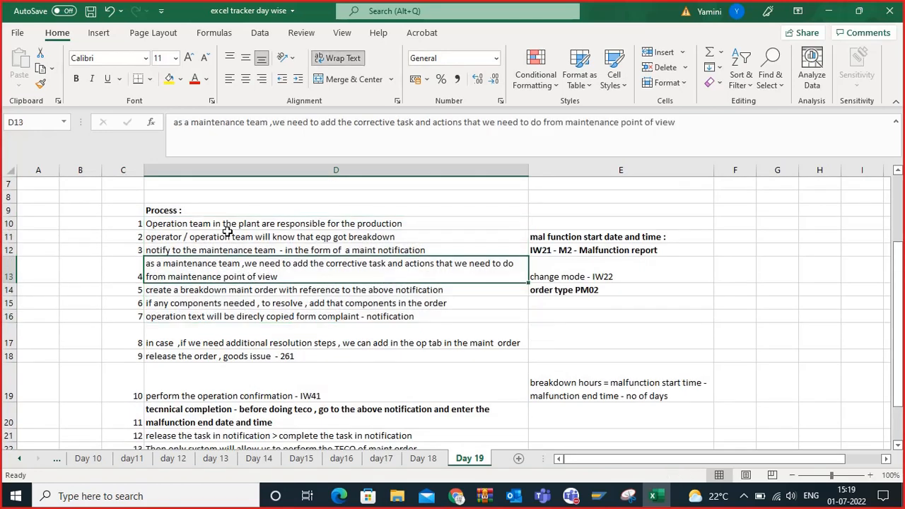
pyautogui.moveTo(226, 231); pyautogui.dragTo(266, 318)
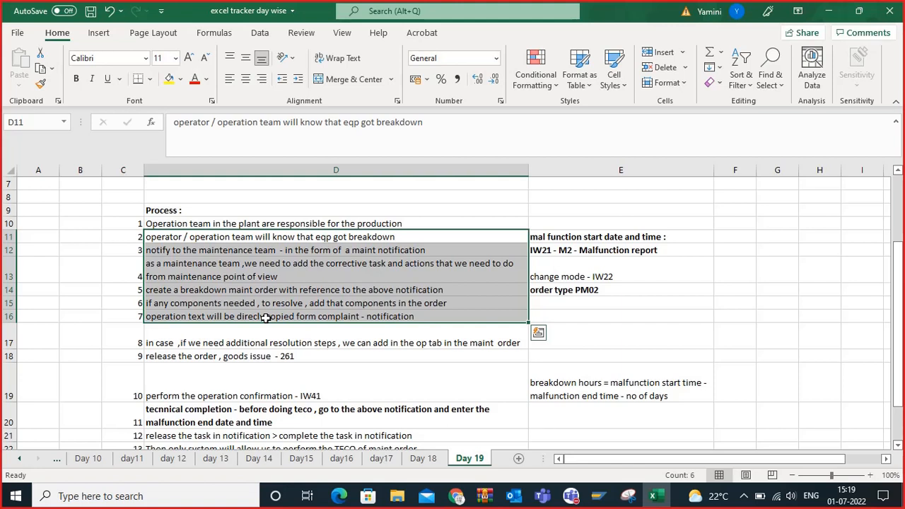
pyautogui.moveTo(185, 225); pyautogui.dragTo(402, 416)
pyautogui.scroll(2, 370, 330)
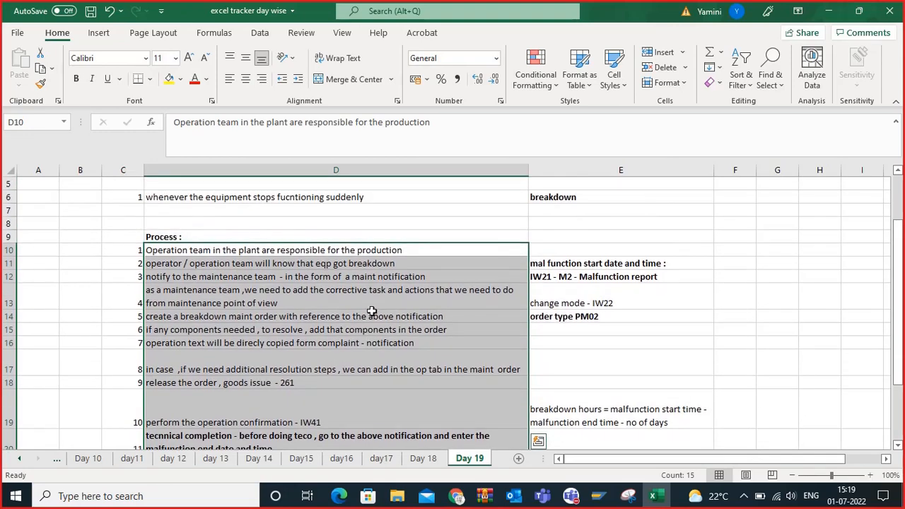
pyautogui.click(375, 297)
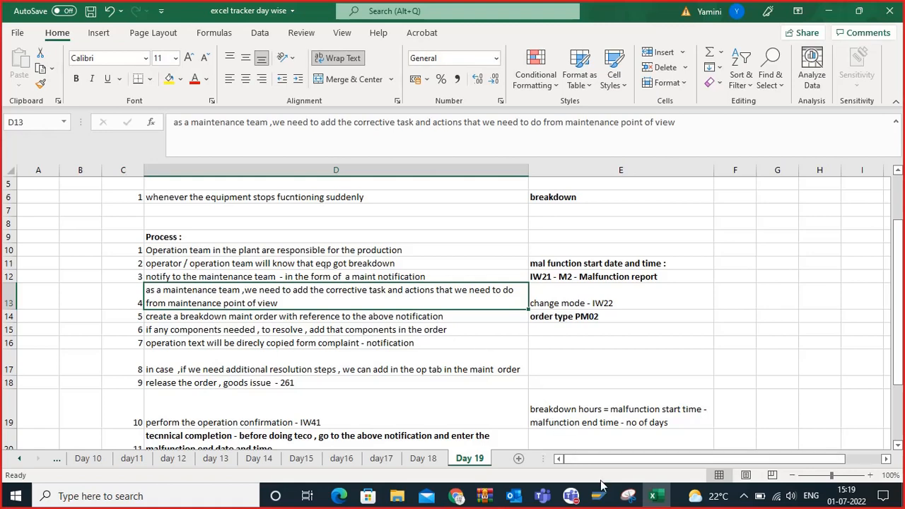
pyautogui.scroll(-4, 365, 289)
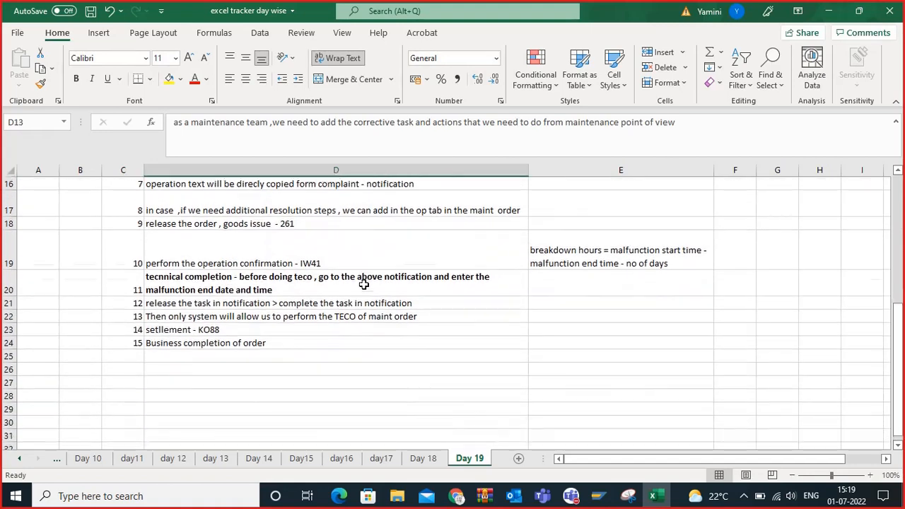
pyautogui.click(295, 290)
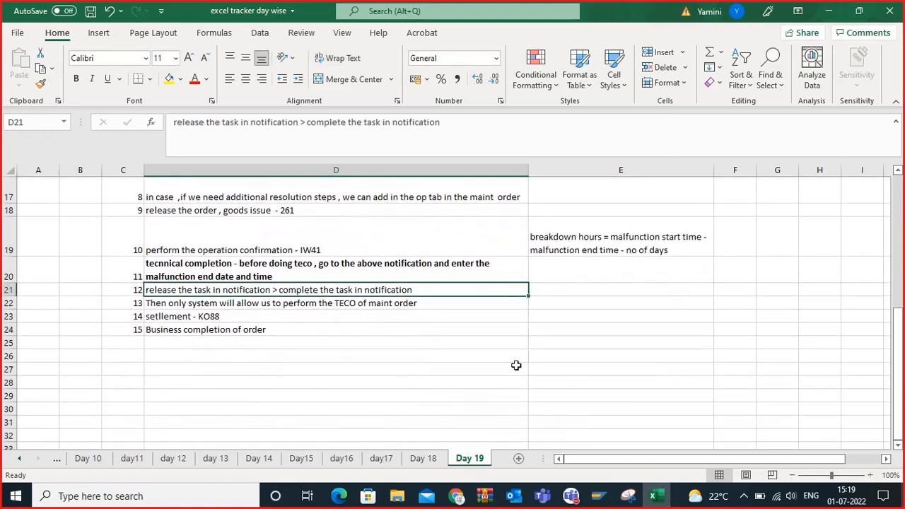
# Step: Switch to SAP Logon, open the SAP connection and log on to client 800 with the user name and password
pyautogui.click(598, 495)
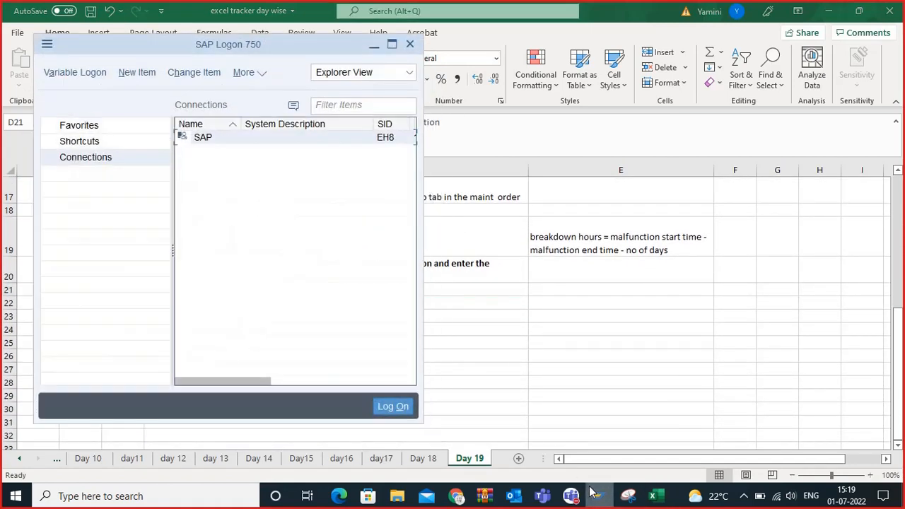
pyautogui.doubleClick(205, 139)
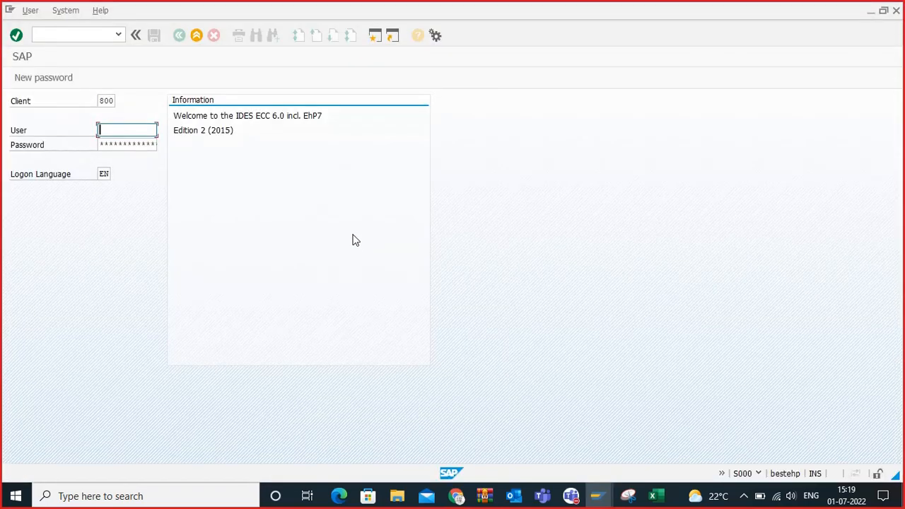
pyautogui.doubleClick(133, 146)
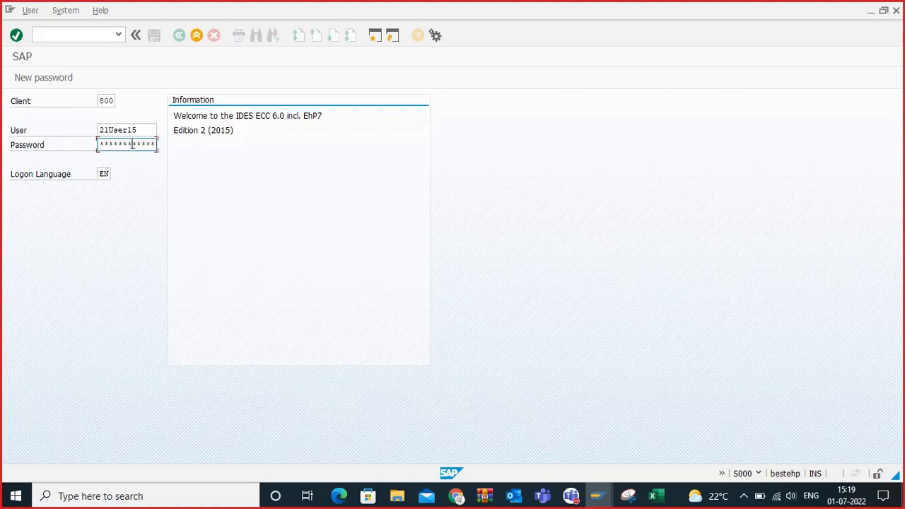
pyautogui.press('Return')
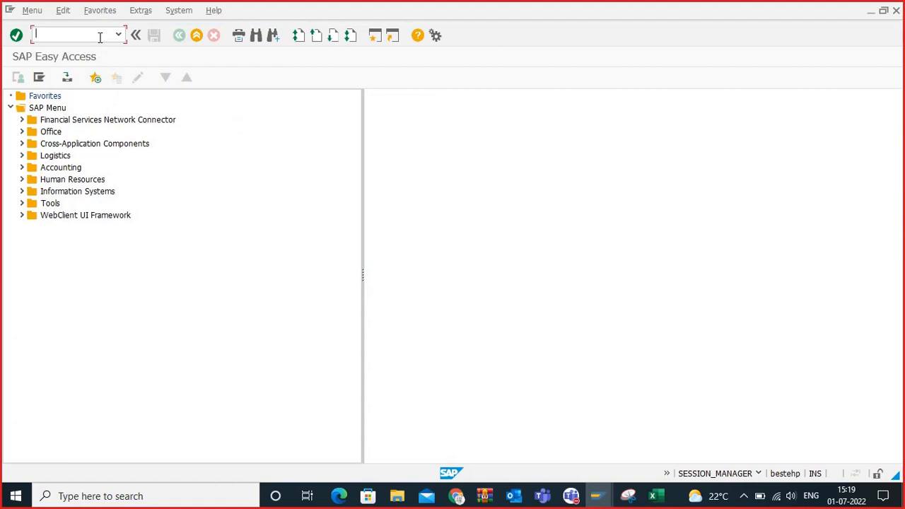
# Step: Switch back to the Day 19 sheet in Excel and reread the process points, from the breakdown definition to business completion
pyautogui.click(652, 496)
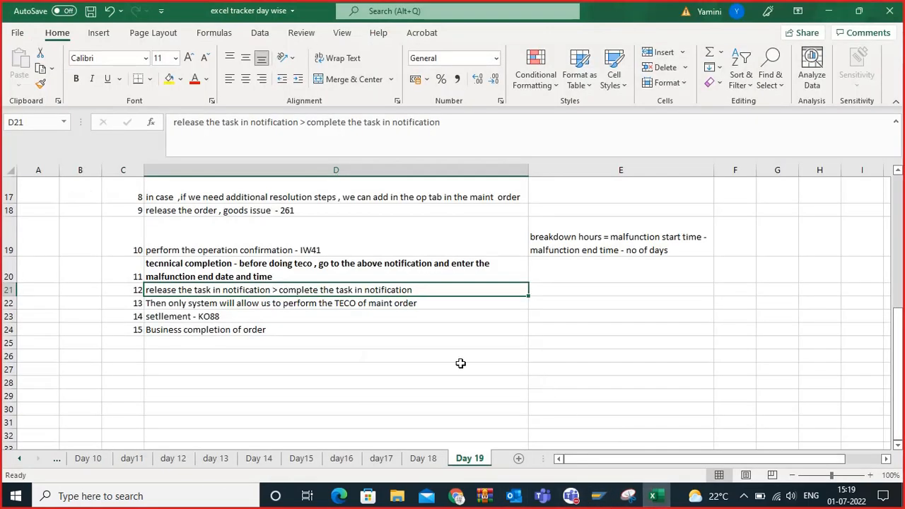
pyautogui.click(341, 359)
pyautogui.scroll(3, 340, 359)
pyautogui.click(291, 211)
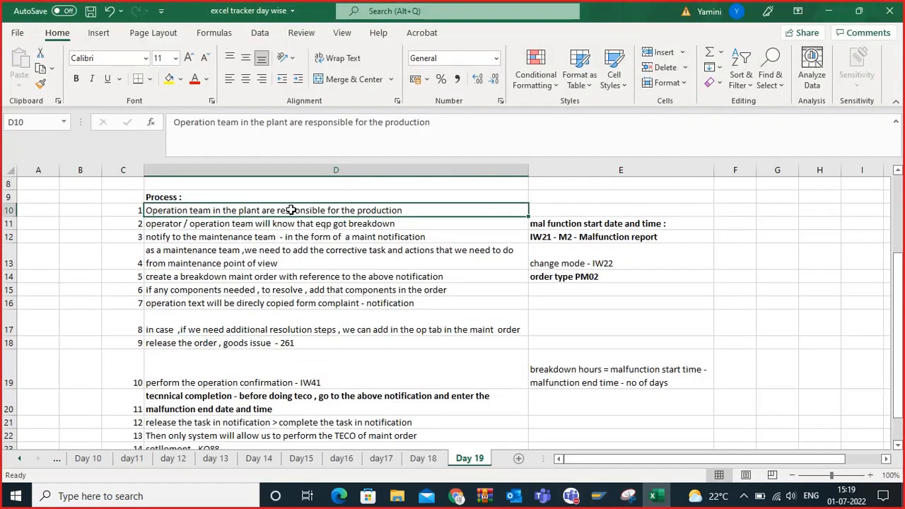
pyautogui.scroll(-5, 226, 268)
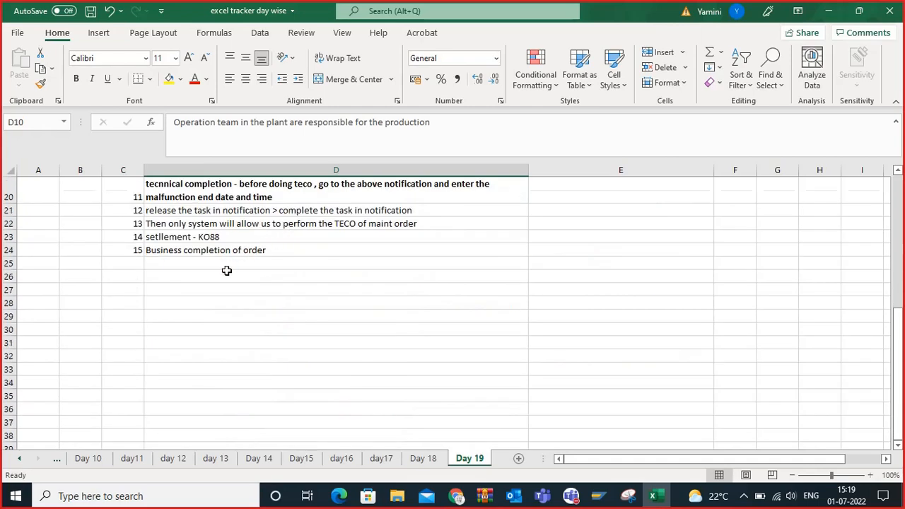
pyautogui.scroll(6, 208, 274)
pyautogui.scroll(1, 224, 287)
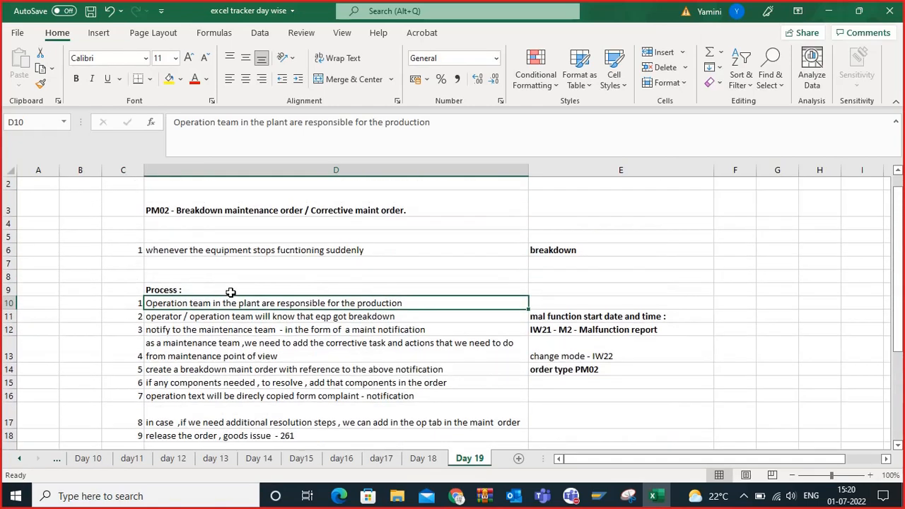
pyautogui.click(237, 316)
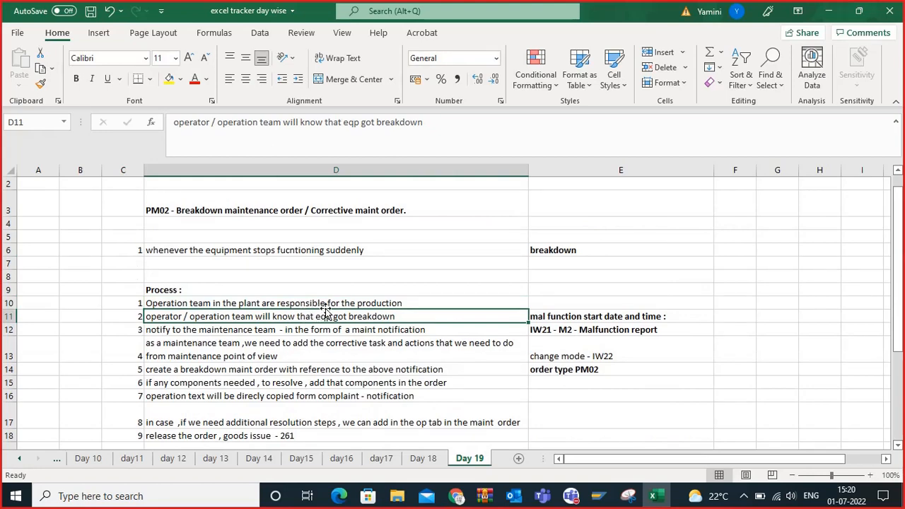
pyautogui.click(281, 329)
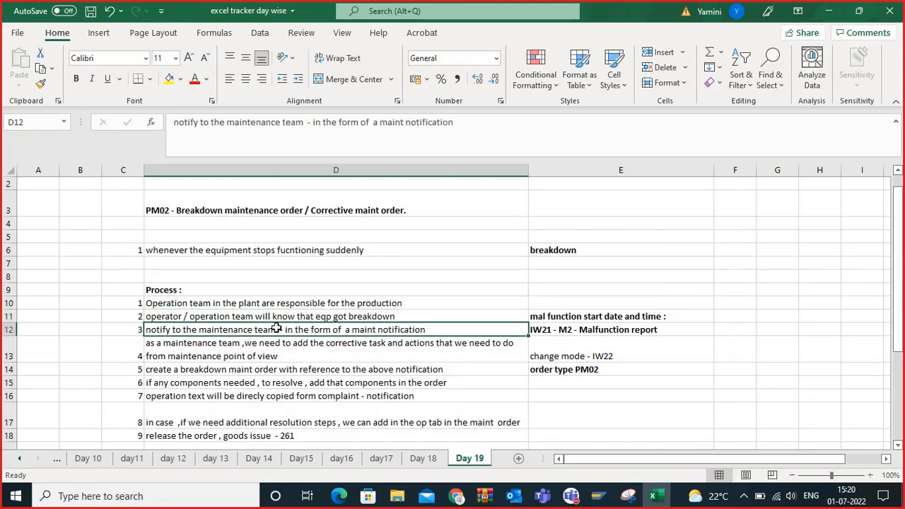
pyautogui.scroll(-5, 435, 335)
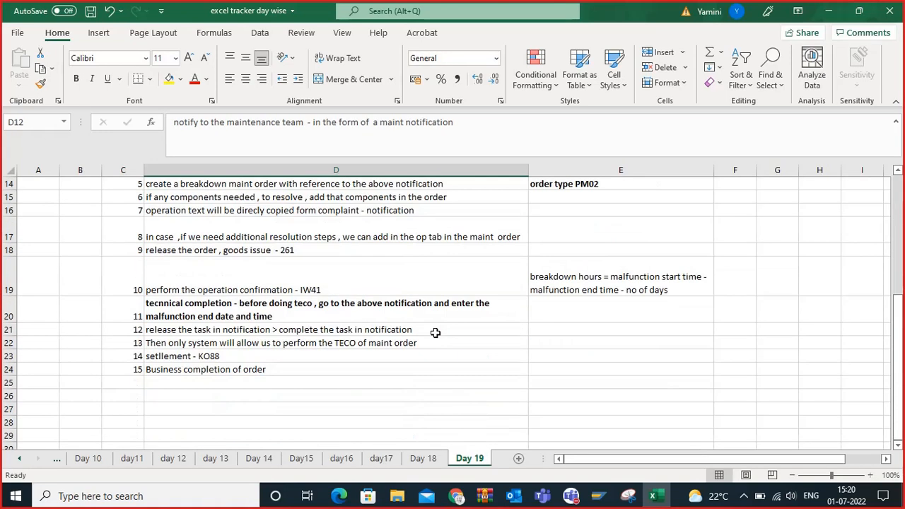
# Step: Try entering "1/2/3" in cell B27 below the process points, and clear the cell again
pyautogui.click(110, 370)
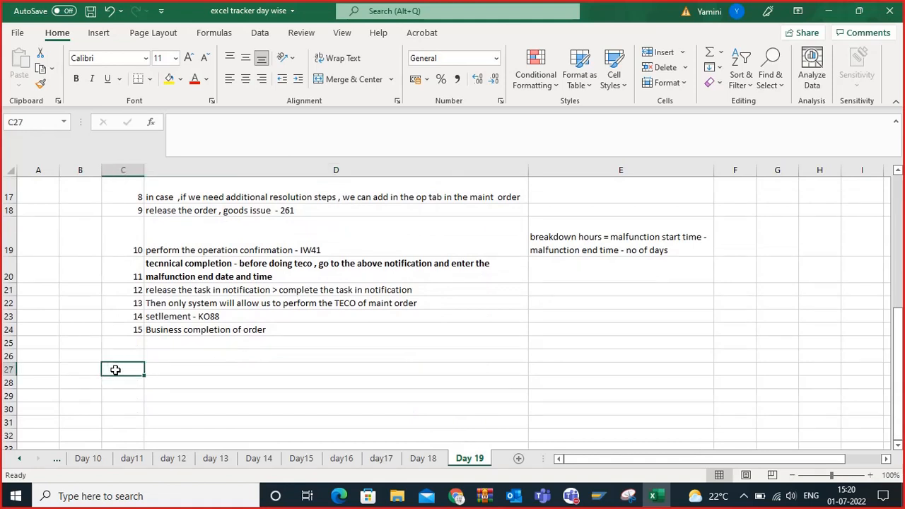
pyautogui.click(86, 370)
pyautogui.write('1/')
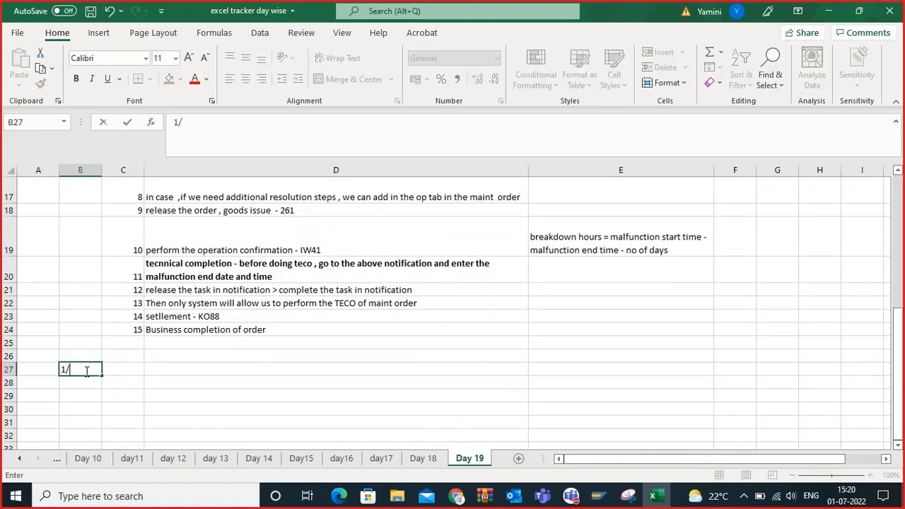
pyautogui.write('2/3')
pyautogui.click(209, 368)
pyautogui.click(71, 369)
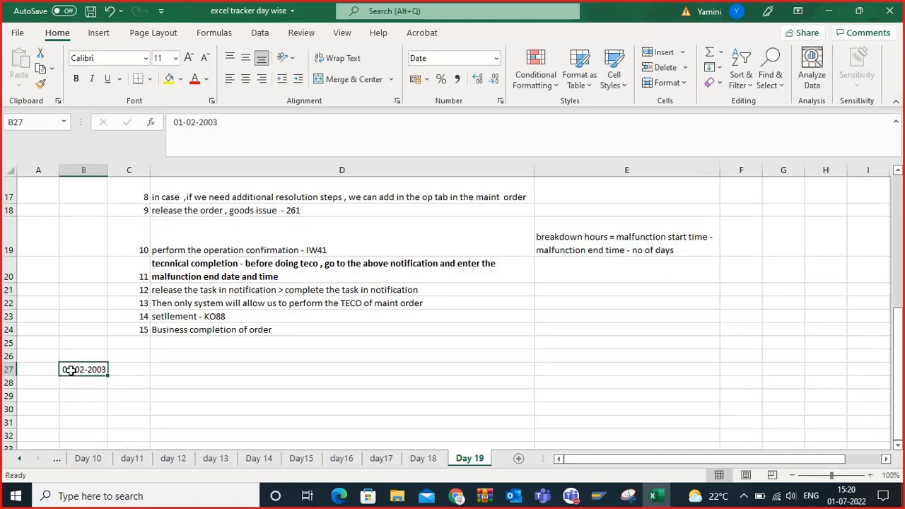
pyautogui.press('Delete')
# Step: Change the number format of cell B27 to General
pyautogui.rightClick(71, 370)
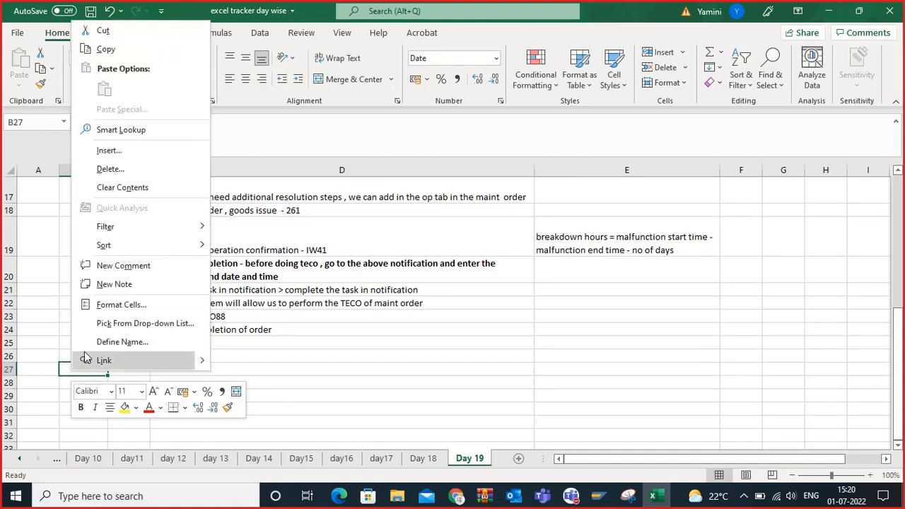
pyautogui.click(116, 303)
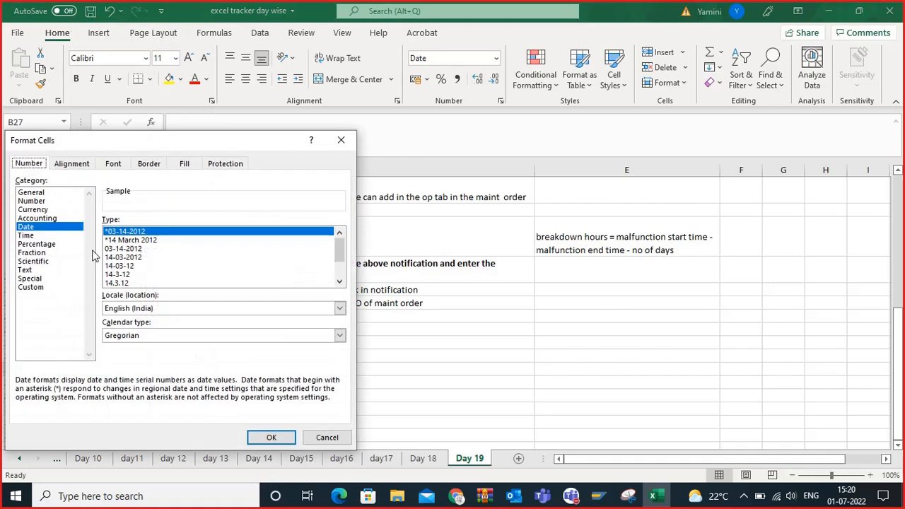
pyautogui.click(44, 201)
pyautogui.click(42, 193)
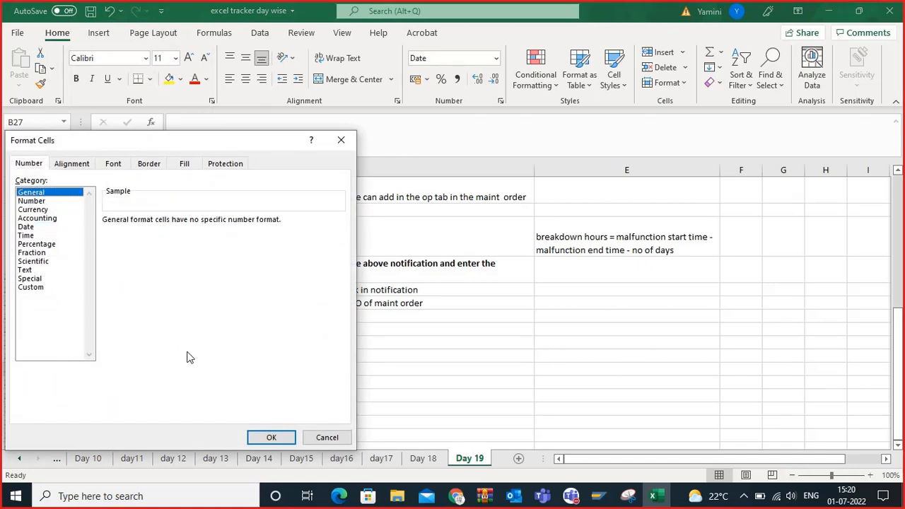
pyautogui.click(268, 435)
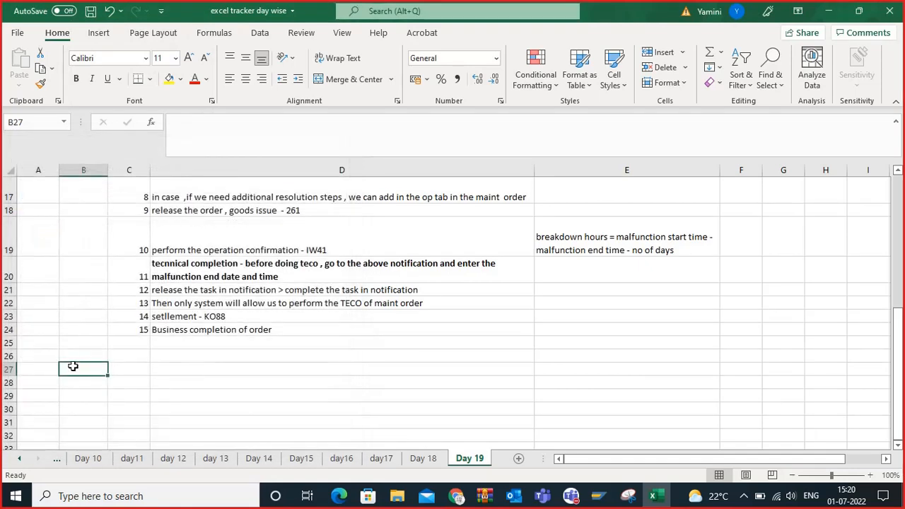
# Step: Retry the entry "1/2/3" in the General-formatted cell B27 and erase it
pyautogui.write('1/2/2')
pyautogui.press('BackSpace')
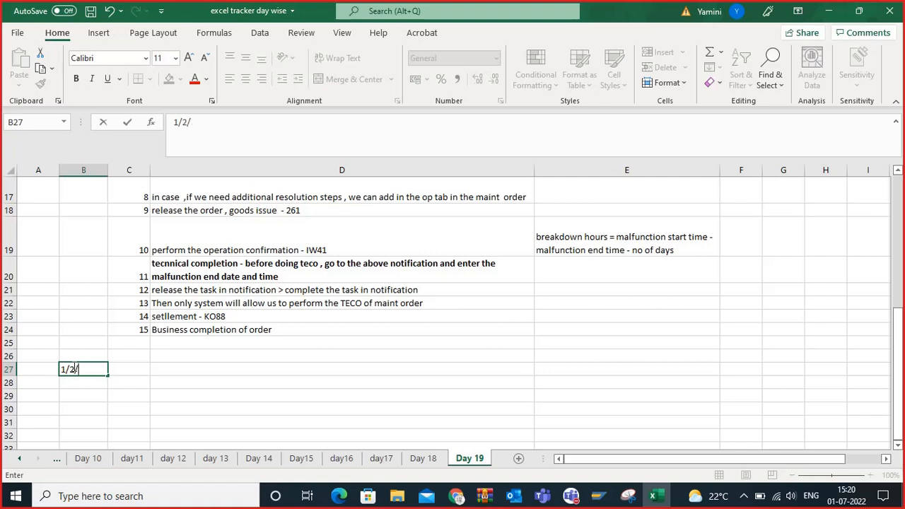
pyautogui.write('3')
pyautogui.click(168, 404)
pyautogui.click(106, 371)
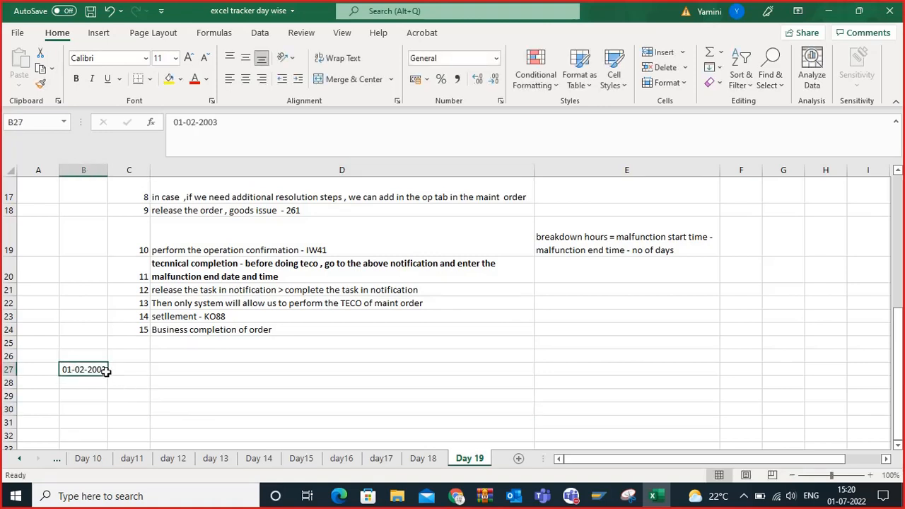
pyautogui.press('BackSpace')
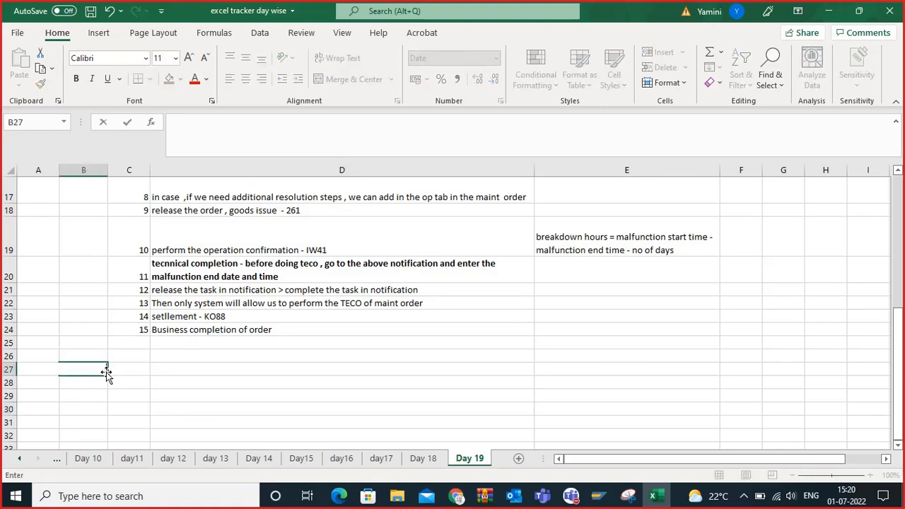
# Step: Try entering only 1 in cell B27 and delete the entry
pyautogui.write('1')
pyautogui.click(102, 382)
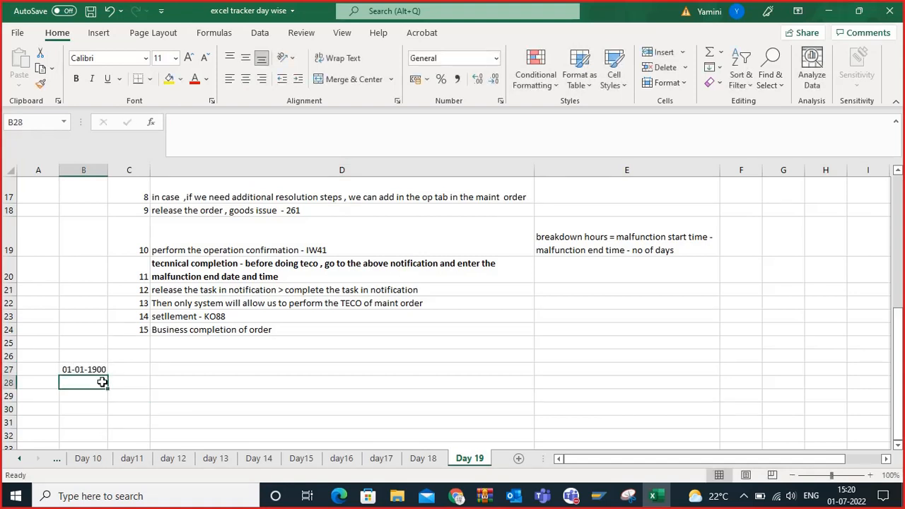
pyautogui.press('BackSpace')
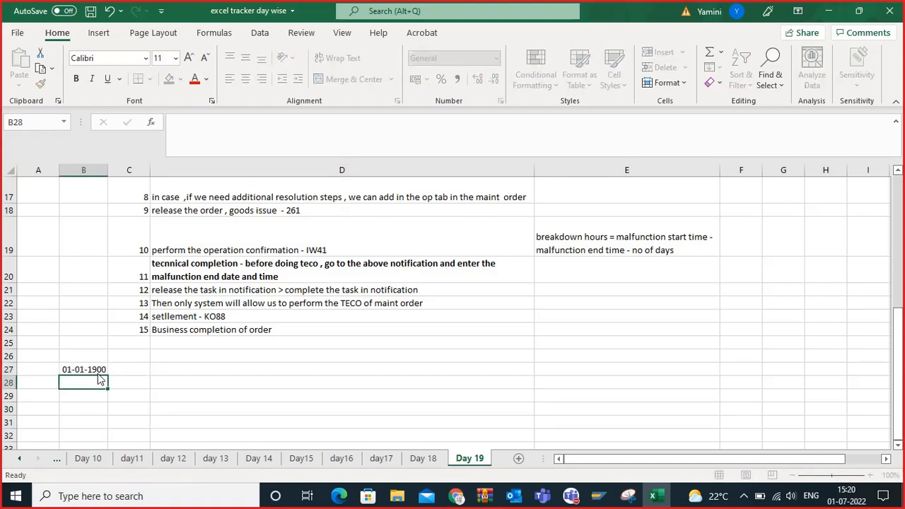
pyautogui.click(99, 368)
pyautogui.press('Delete')
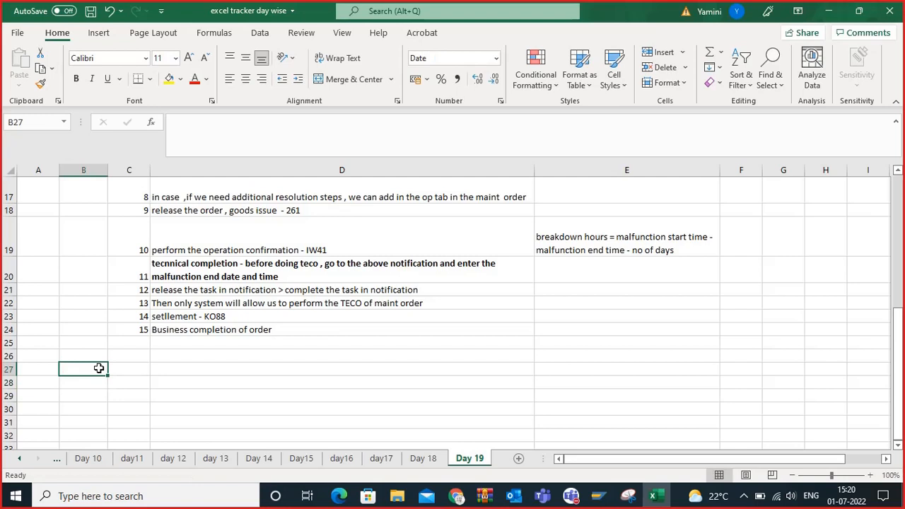
# Step: Number cells C27 to C29 below the process points with 1, 2 and 3
pyautogui.click(135, 368)
pyautogui.write('1')
pyautogui.click(138, 378)
pyautogui.write('2')
pyautogui.press('Return')
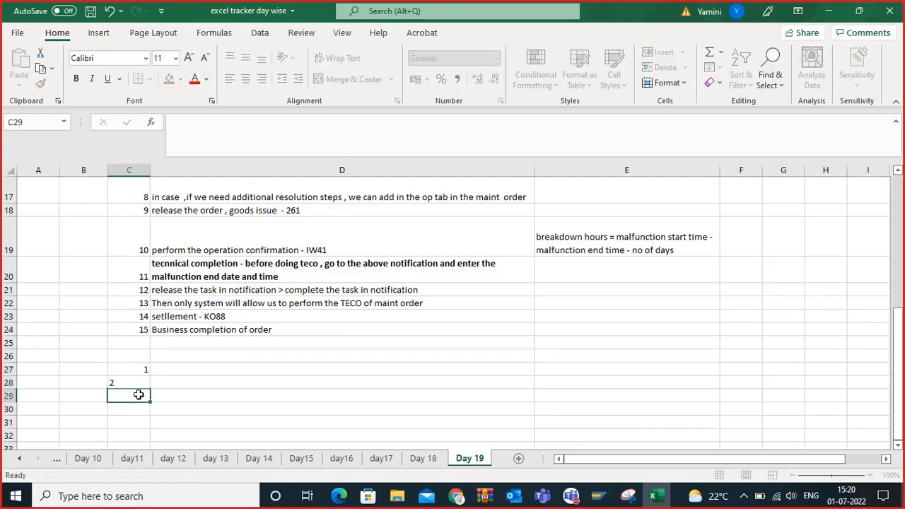
pyautogui.write('3')
pyautogui.click(162, 382)
# Step: Highlight the numbers 1 to 3 in cells C27:C29 with a yellow fill
pyautogui.moveTo(142, 369); pyautogui.dragTo(147, 389)
pyautogui.click(166, 80)
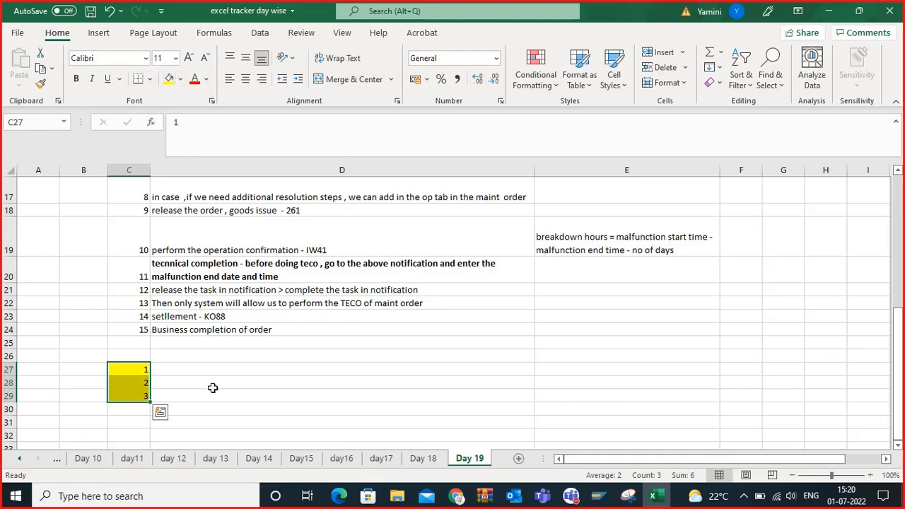
pyautogui.scroll(-1, 200, 381)
pyautogui.click(130, 346)
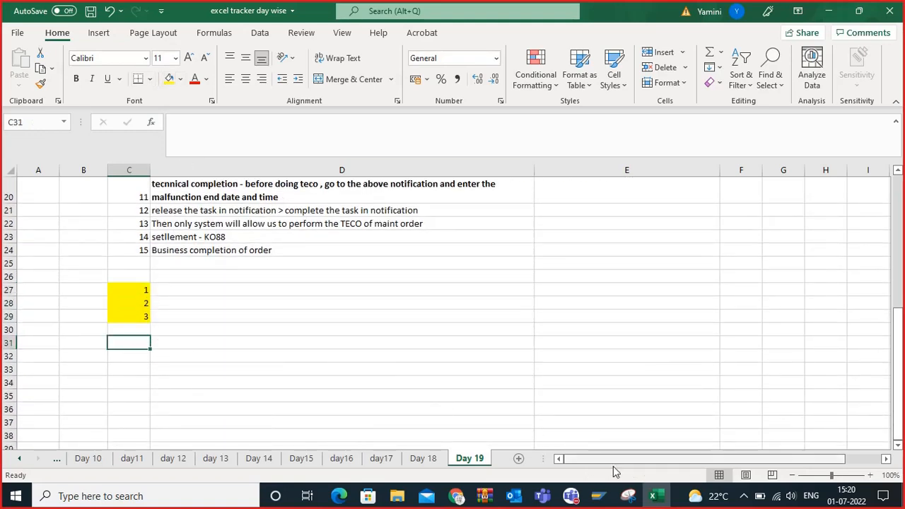
# Step: Switch to SAP and open the Create PM Notification transaction IW21
pyautogui.click(600, 495)
pyautogui.click(634, 435)
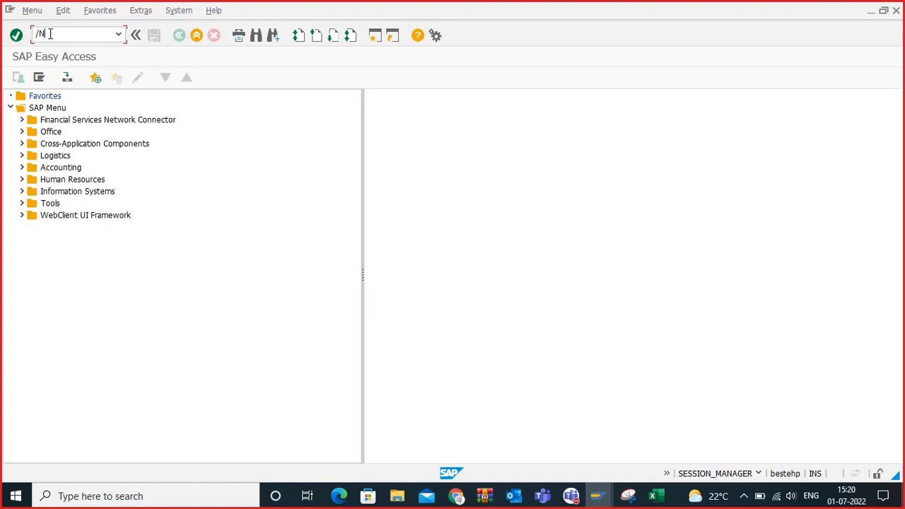
pyautogui.click(50, 33)
pyautogui.write('/NIW21')
pyautogui.press('Return')
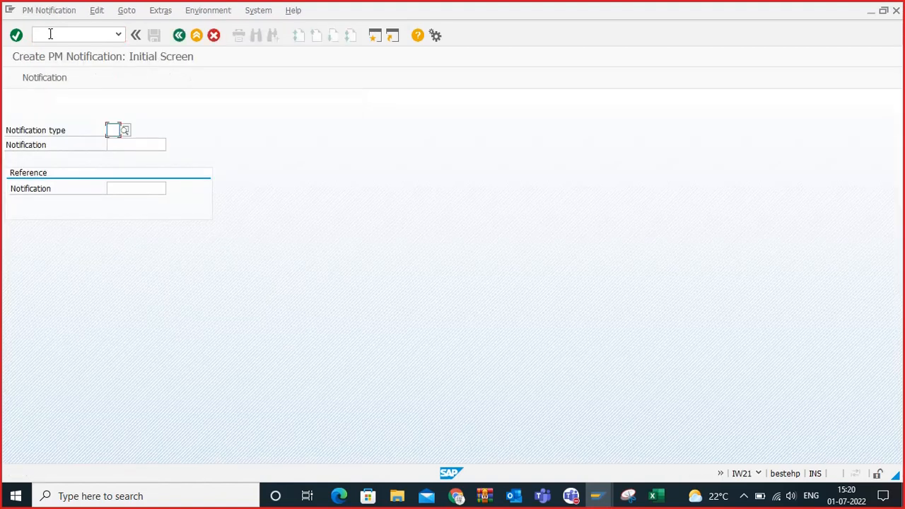
# Step: Start a new PM notification of type M2, malfunction report
pyautogui.click(115, 130)
pyautogui.click(118, 143)
pyautogui.click(119, 144)
pyautogui.click(112, 129)
pyautogui.press('Return')
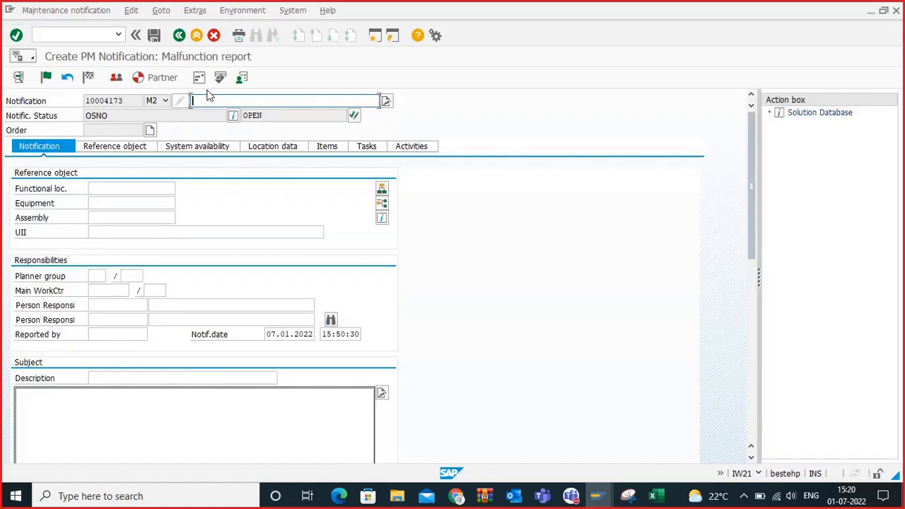
# Step: Open the functional location structure transaction IH01 in a separate session
pyautogui.click(94, 38)
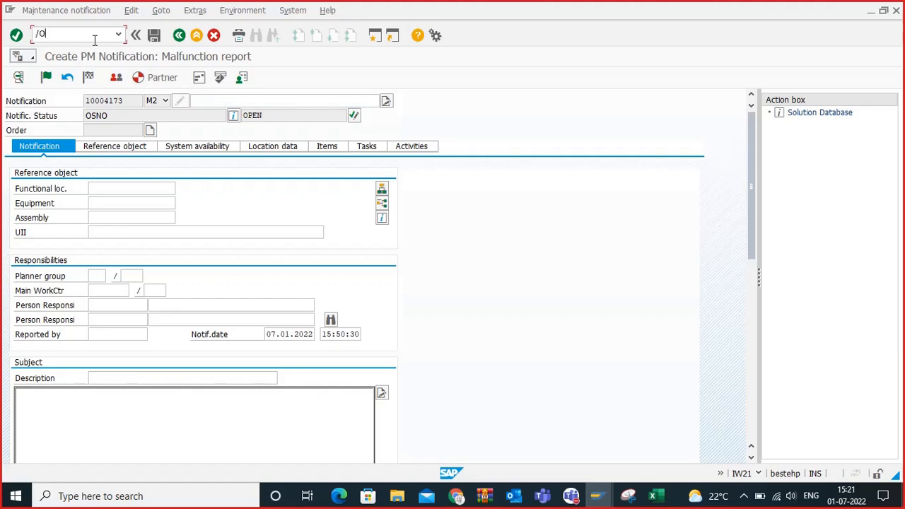
pyautogui.write('/OIH01')
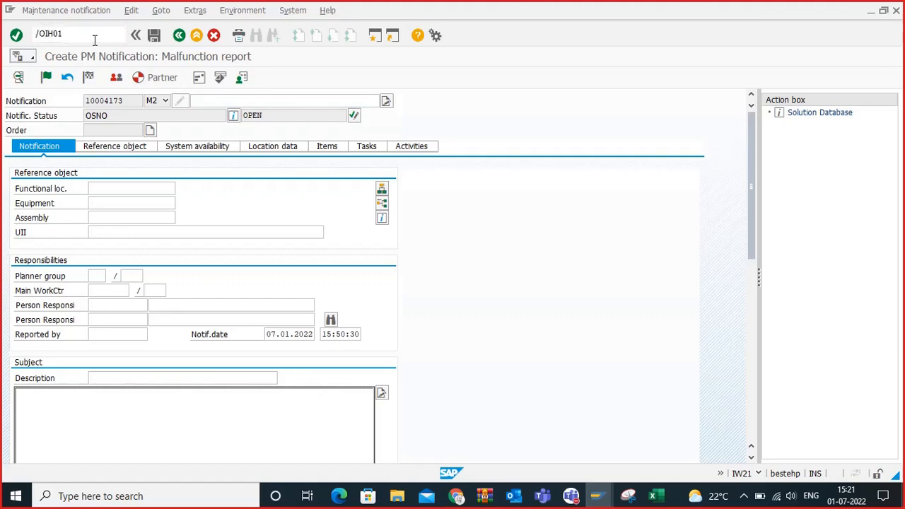
pyautogui.press('Return')
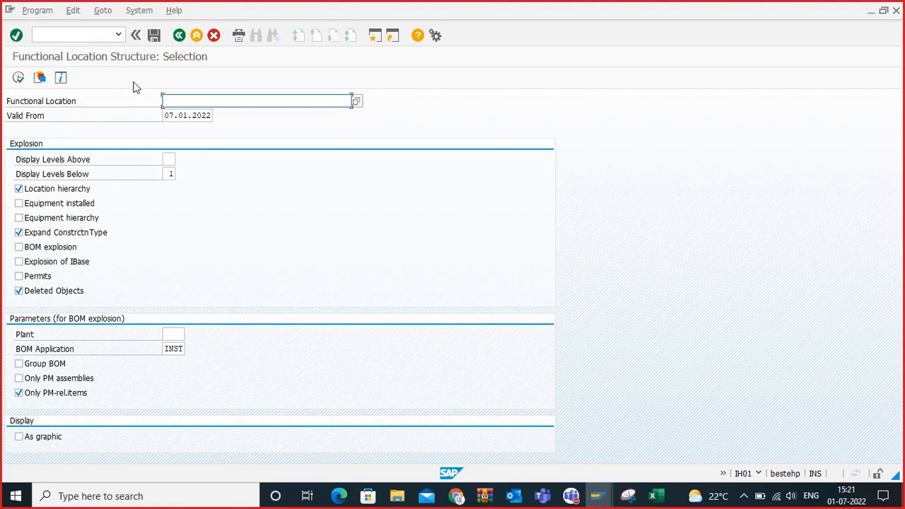
# Step: Display the structure of functional location AMR1-RMH-AA-01 including installed equipment, equipment hierarchy and BOM explosion
pyautogui.click(19, 203)
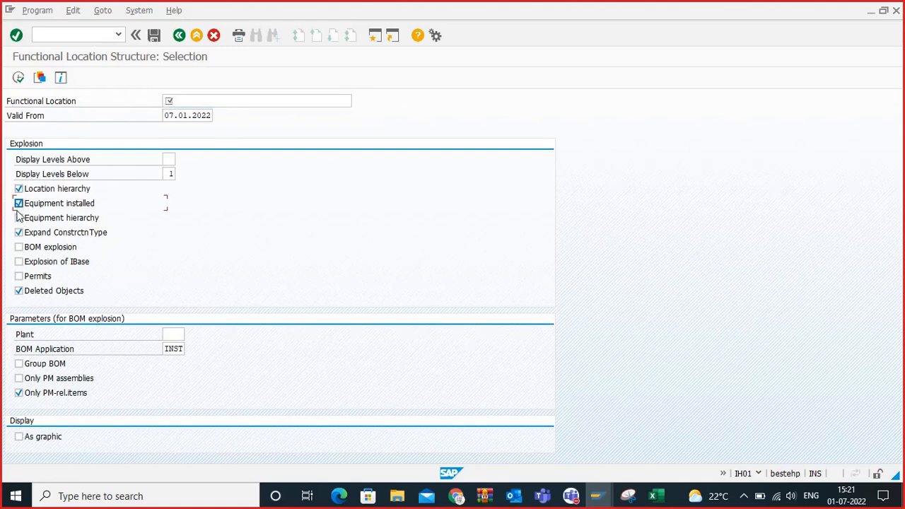
pyautogui.click(19, 218)
pyautogui.click(18, 247)
pyautogui.click(186, 115)
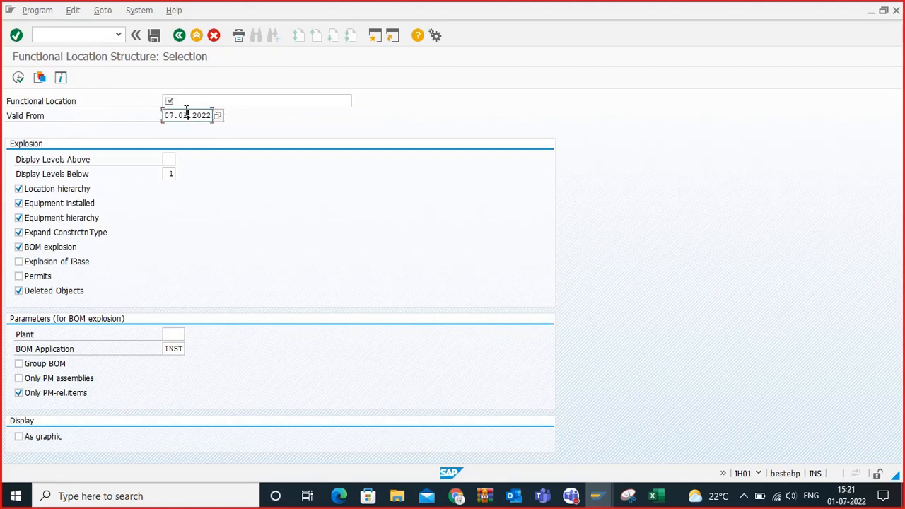
pyautogui.click(192, 103)
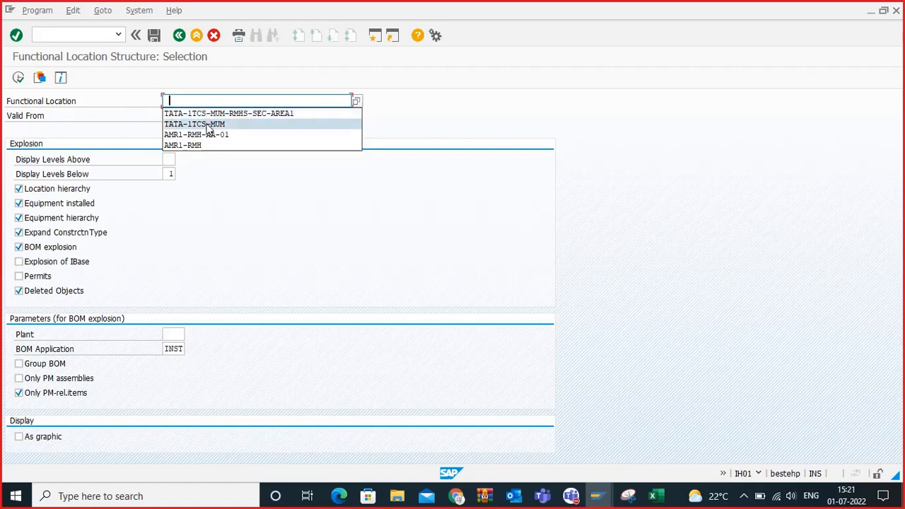
pyautogui.click(204, 134)
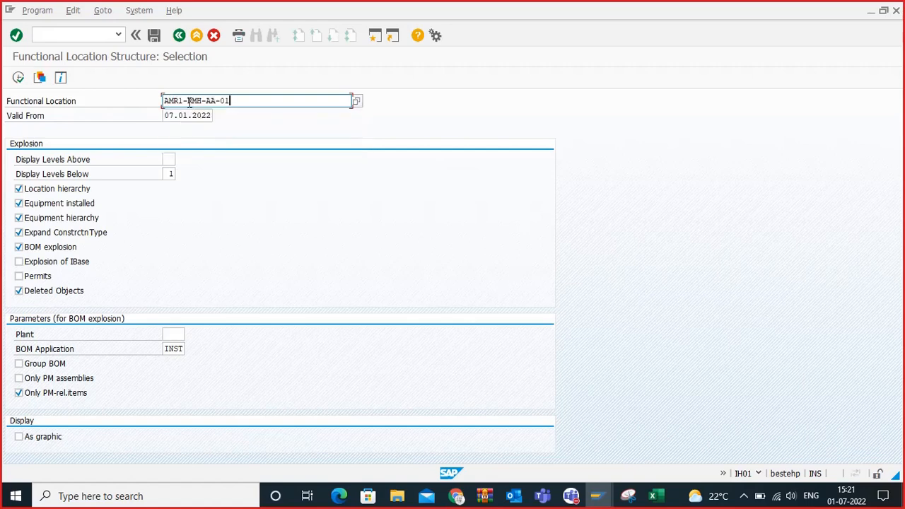
pyautogui.click(19, 77)
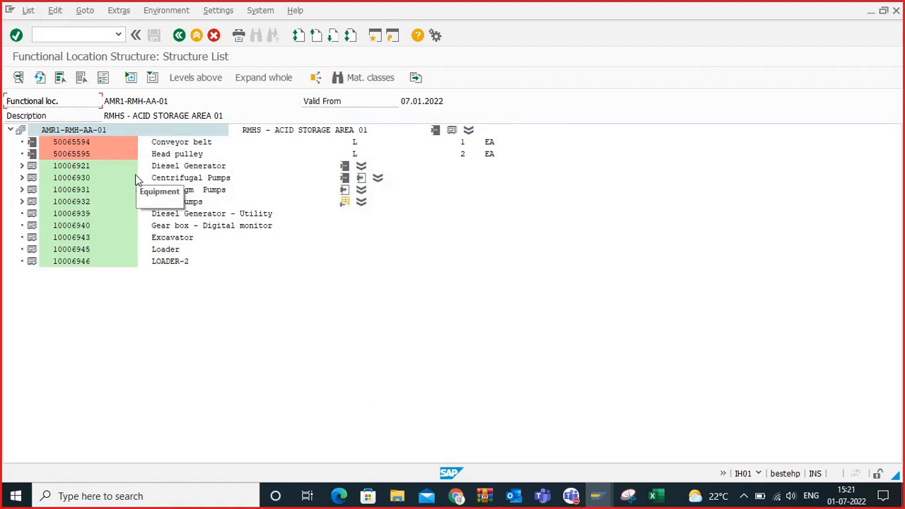
# Step: Copy the equipment number of Diesel Generator - Utility from the structure list and return to the malfunction notification
pyautogui.click(90, 218)
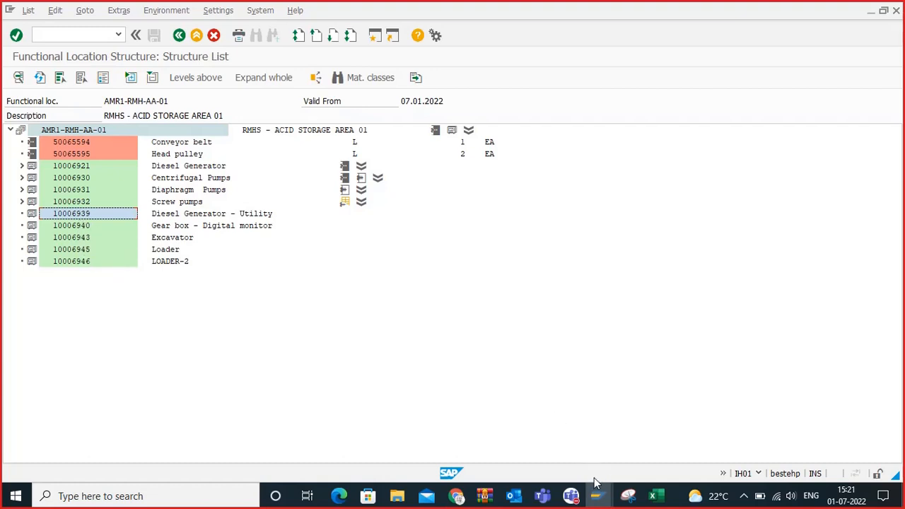
pyautogui.moveTo(598, 485)
pyautogui.click(600, 445)
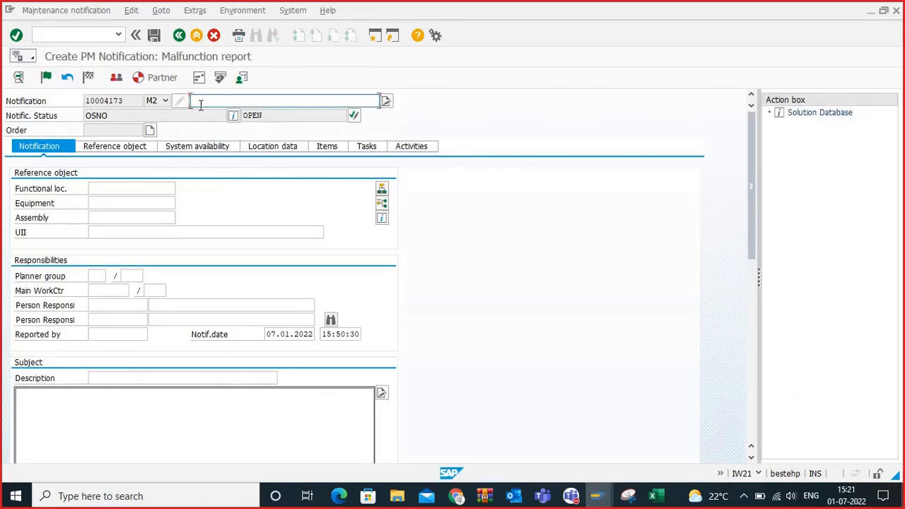
pyautogui.write('10006939')
pyautogui.press('BackSpace')
pyautogui.press('BackSpace')
pyautogui.press('BackSpace')
pyautogui.press('BackSpace')
pyautogui.press('BackSpace')
pyautogui.press('BackSpace')
pyautogui.press('BackSpace')
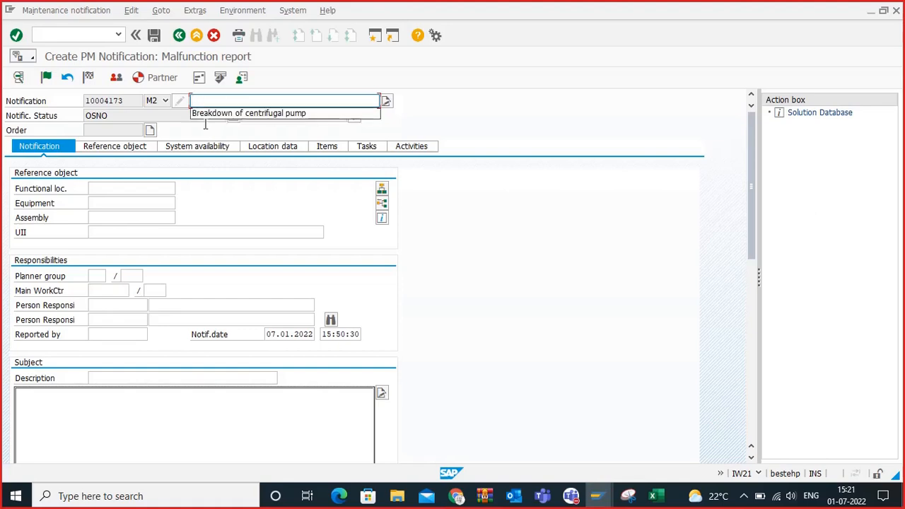
# Step: Enter equipment 10006939 as the notification's reference object
pyautogui.click(159, 190)
pyautogui.click(154, 203)
pyautogui.write('10006939')
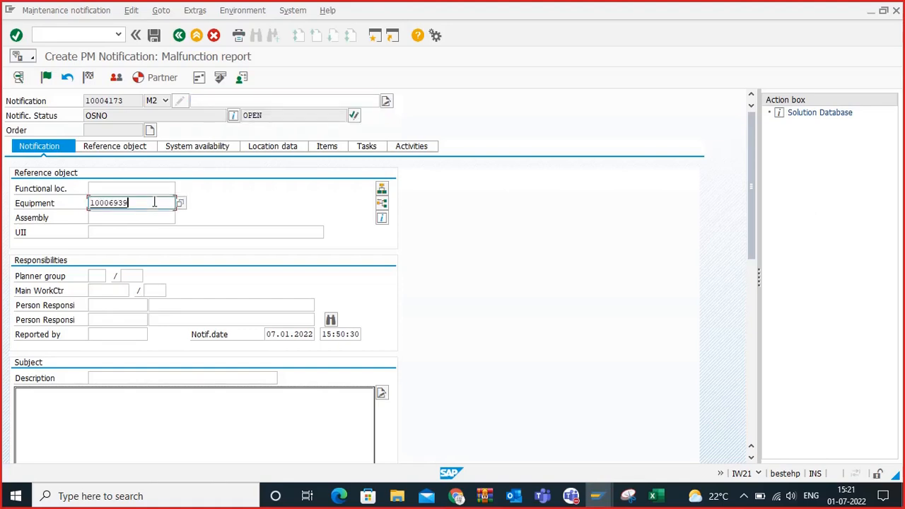
# Step: Describe the notification as "Breakdown of diesel generator"
pyautogui.click(220, 102)
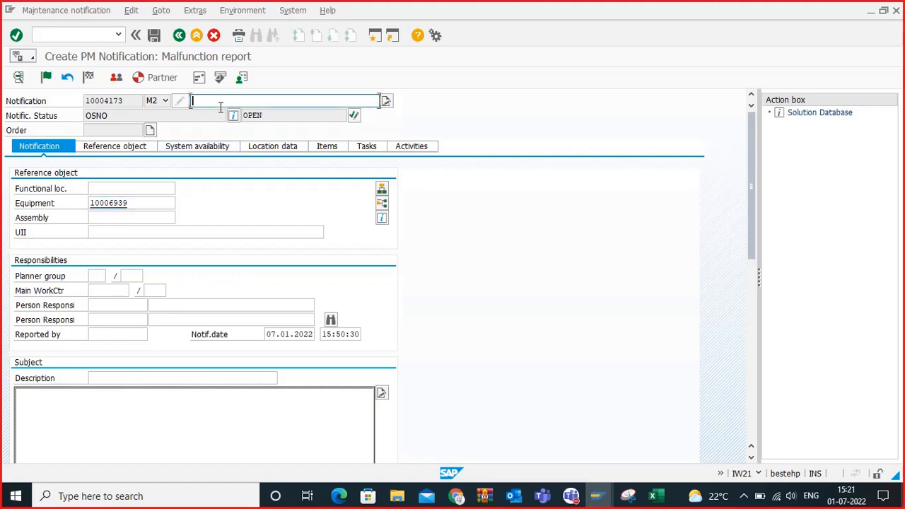
pyautogui.write('Brea')
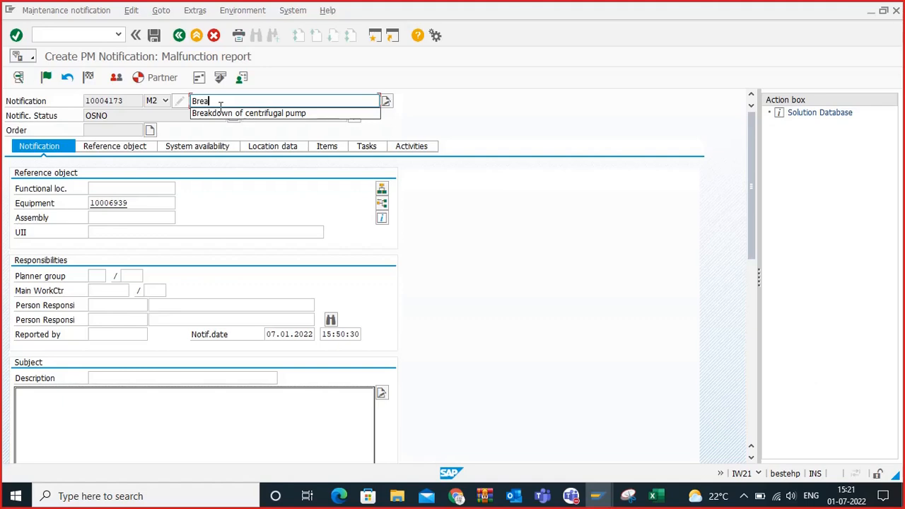
pyautogui.write('kdown of de')
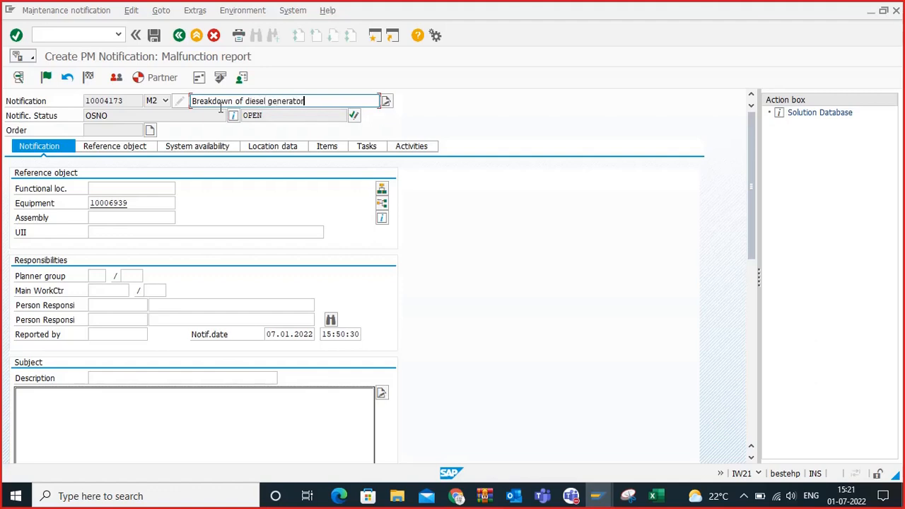
# Step: Confirm the equipment entry so the notification takes over its functional location, planner group and main work center
pyautogui.click(132, 202)
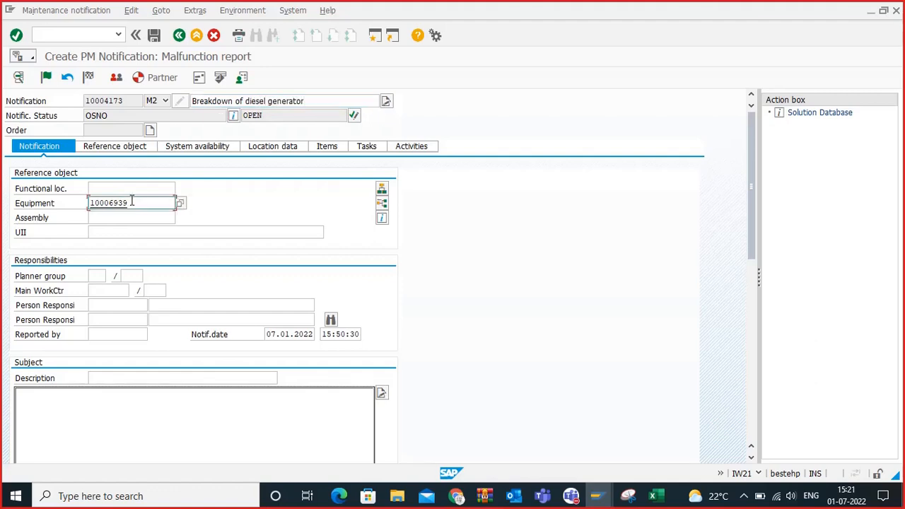
pyautogui.click(106, 276)
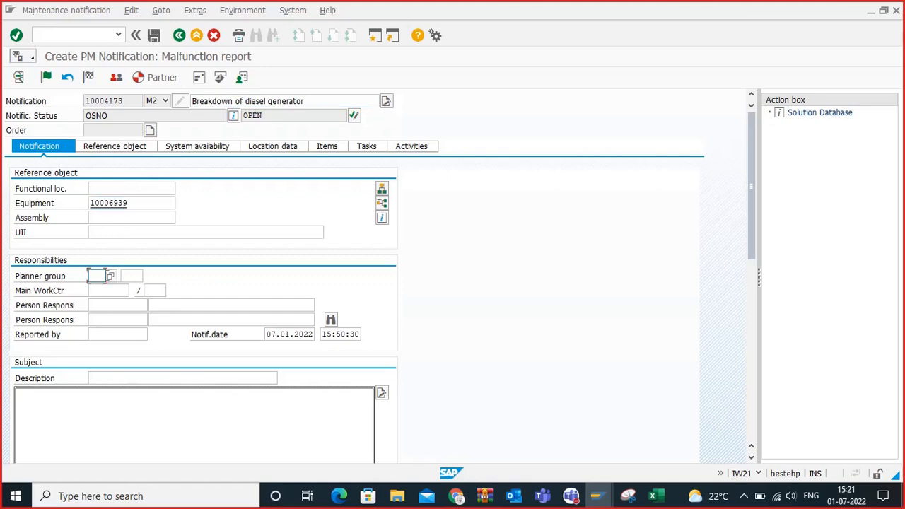
pyautogui.click(142, 206)
pyautogui.press('Return')
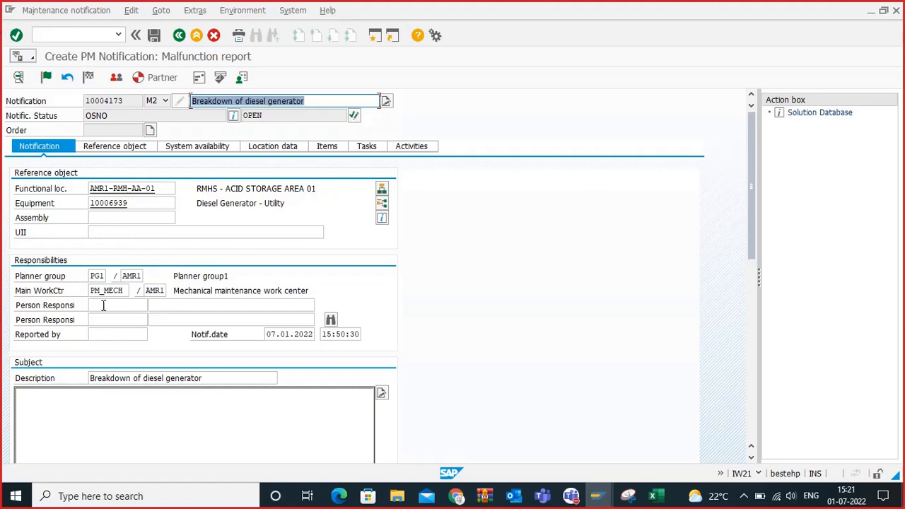
# Step: Fill in the notification's Reported by field with the previously used user ID
pyautogui.click(99, 333)
pyautogui.click(112, 347)
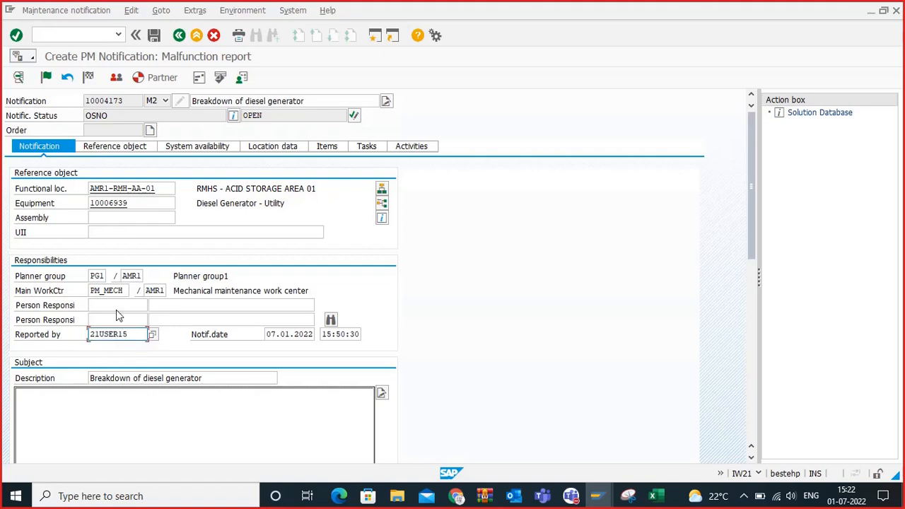
pyautogui.click(116, 315)
# Step: Examine the notification date and time and the malfunction start fields, and check the related malfunction note in Excel's Day 19 sheet
pyautogui.scroll(-2, 245, 317)
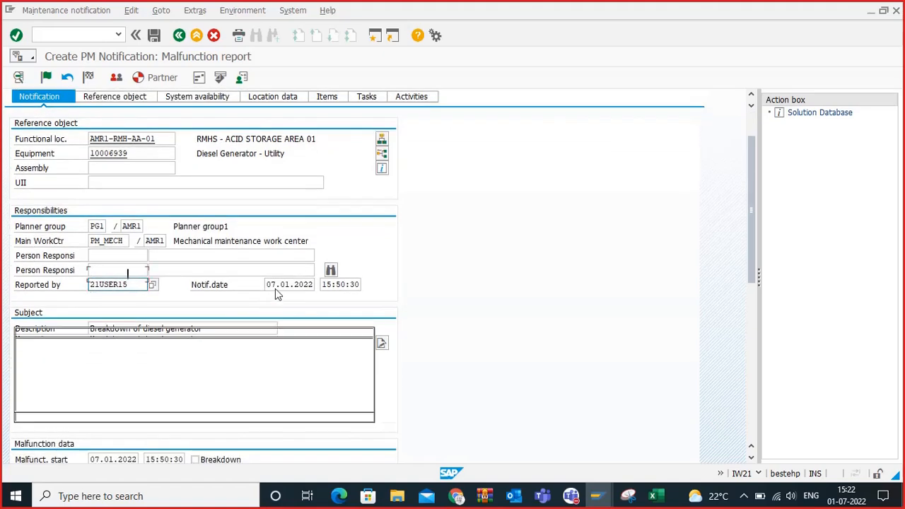
pyautogui.moveTo(273, 275); pyautogui.dragTo(359, 275)
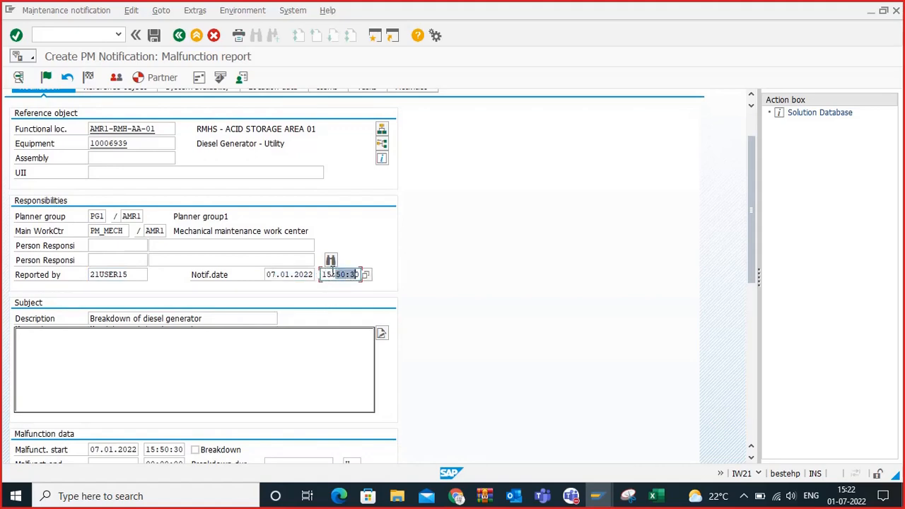
pyautogui.click(332, 273)
pyautogui.moveTo(293, 275); pyautogui.dragTo(302, 280)
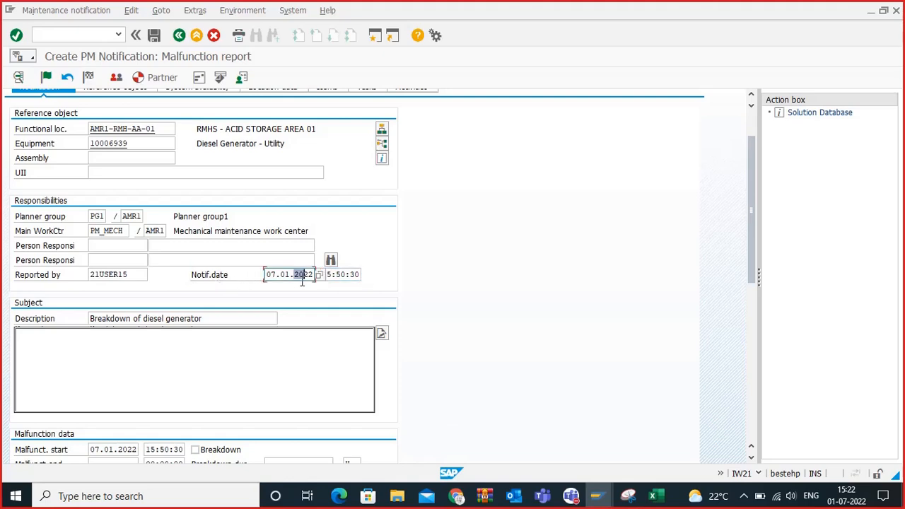
pyautogui.scroll(-2, 269, 276)
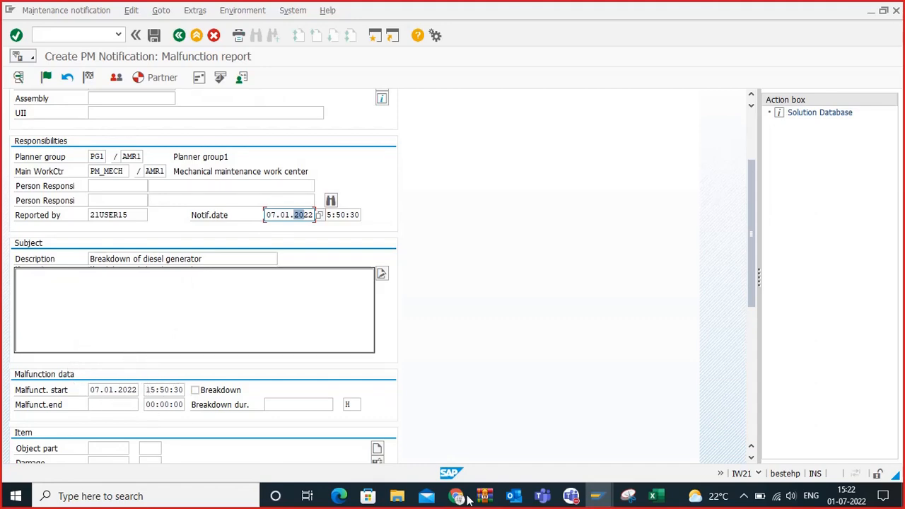
pyautogui.click(651, 496)
pyautogui.scroll(5, 303, 301)
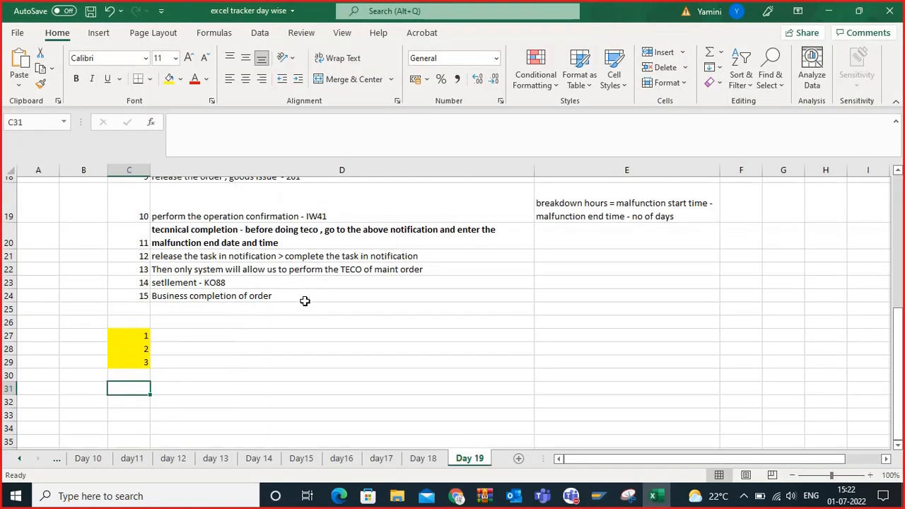
pyautogui.click(358, 303)
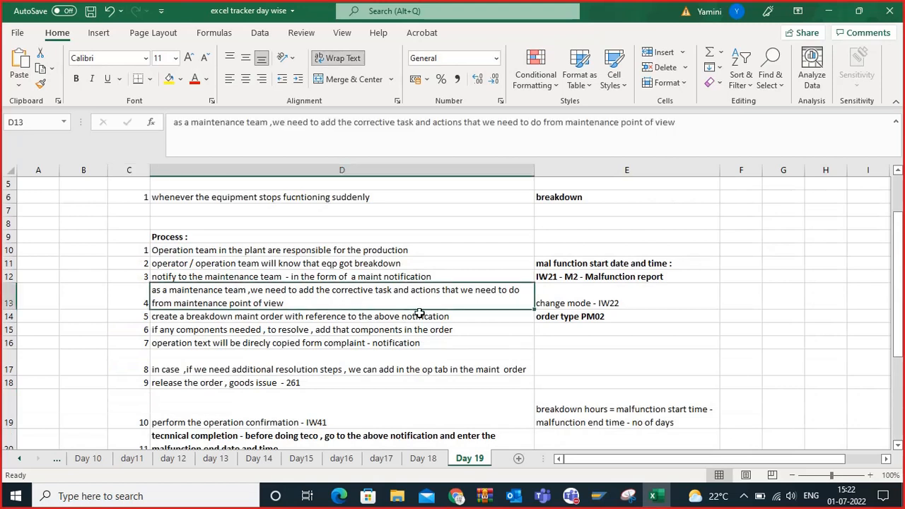
pyautogui.click(566, 265)
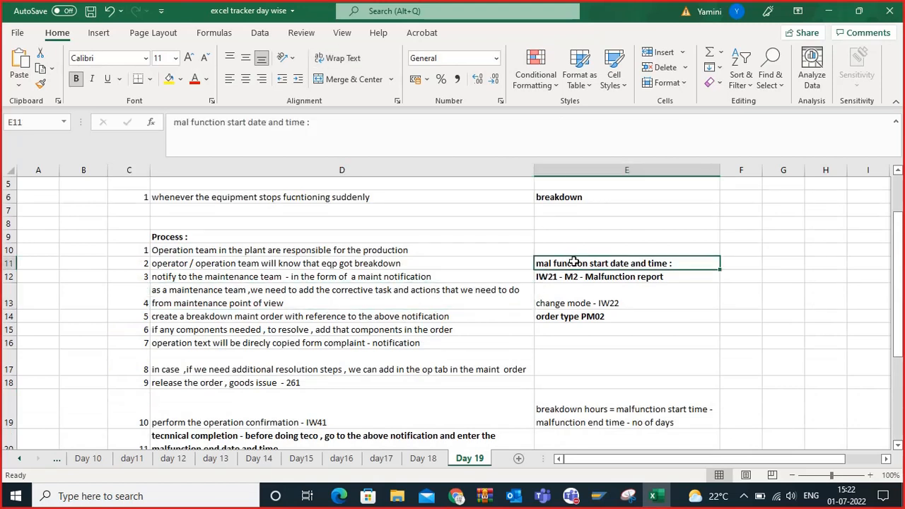
# Step: Return to the SAP malfunction notification, mark it as a Breakdown and go to the item's Object part field
pyautogui.click(595, 496)
pyautogui.click(569, 440)
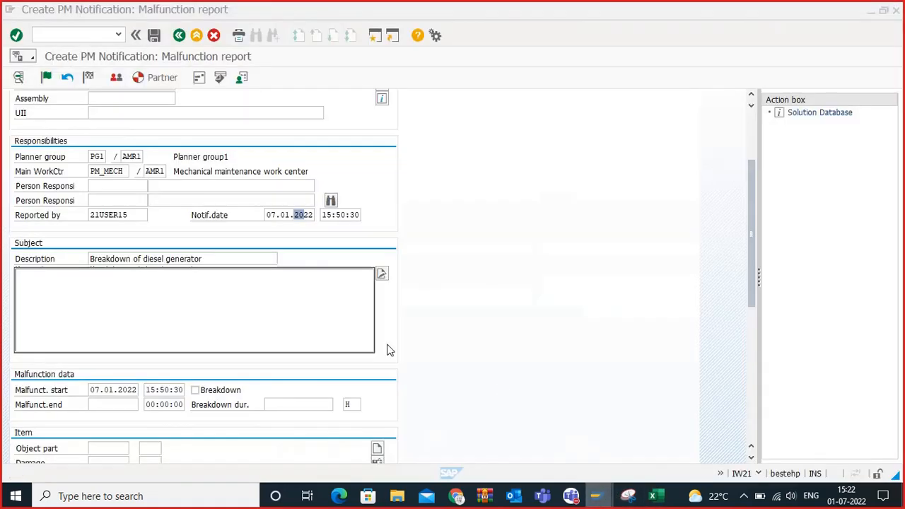
pyautogui.click(195, 390)
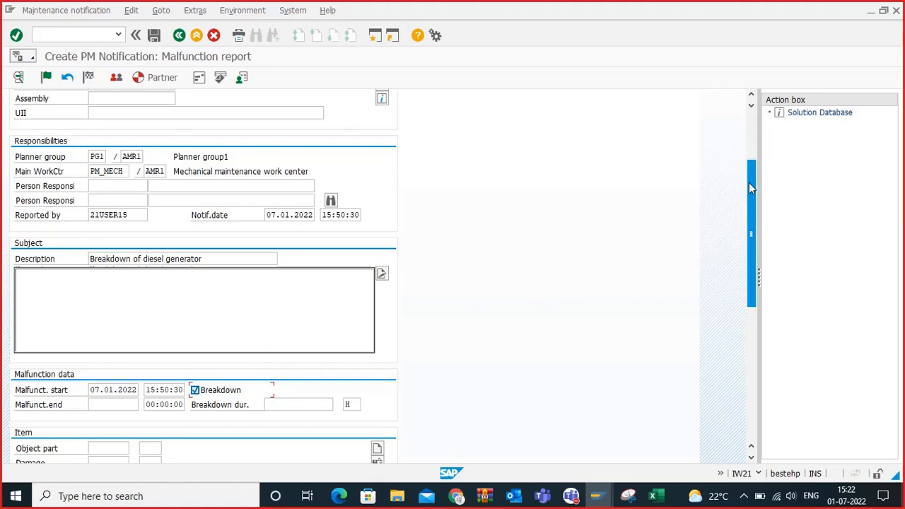
pyautogui.moveTo(749, 186); pyautogui.dragTo(764, 282)
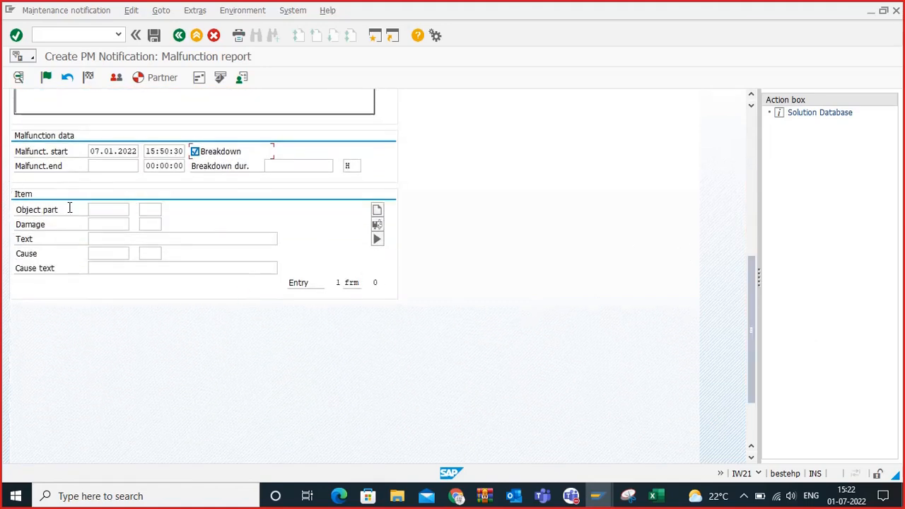
pyautogui.click(103, 220)
pyautogui.click(99, 212)
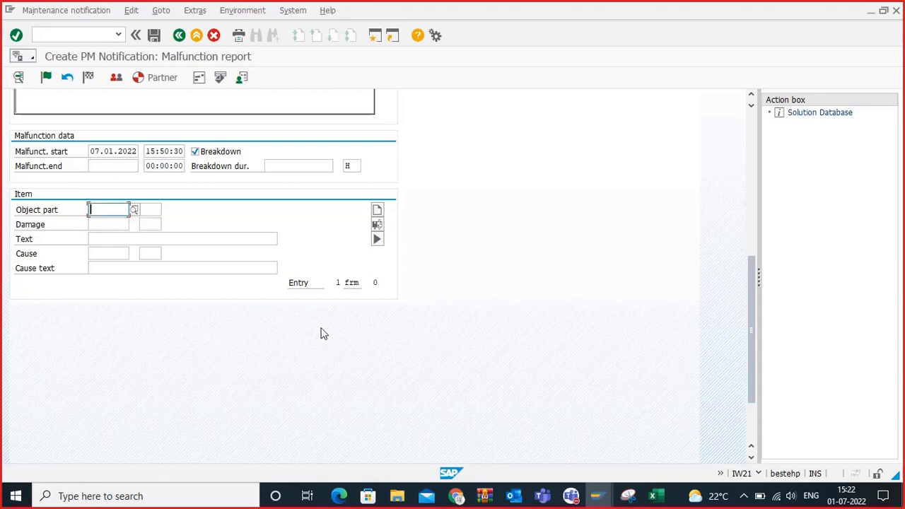
# Step: Switch to Excel's Day 19 sheet and enter the heading Catalogue in cell G9 beside the process notes
pyautogui.click(652, 495)
pyautogui.scroll(-5, 370, 345)
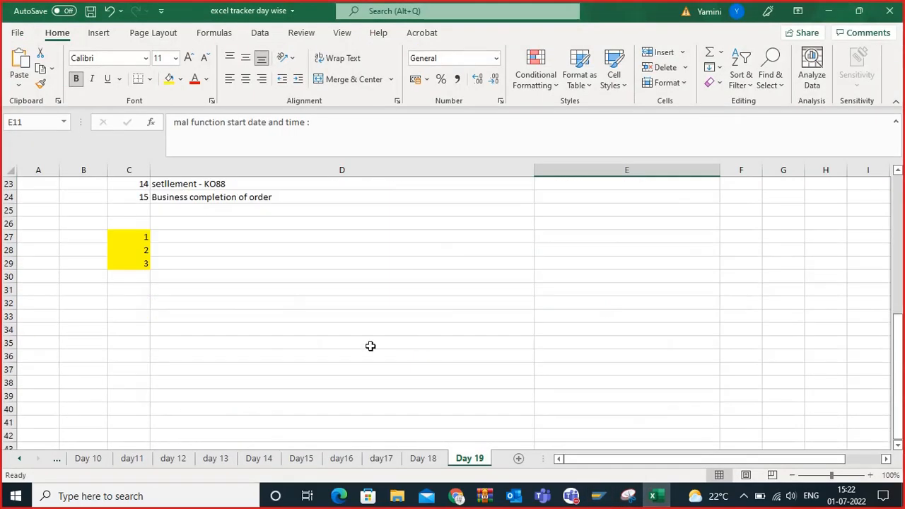
pyautogui.scroll(1, 312, 340)
pyautogui.scroll(4, 763, 287)
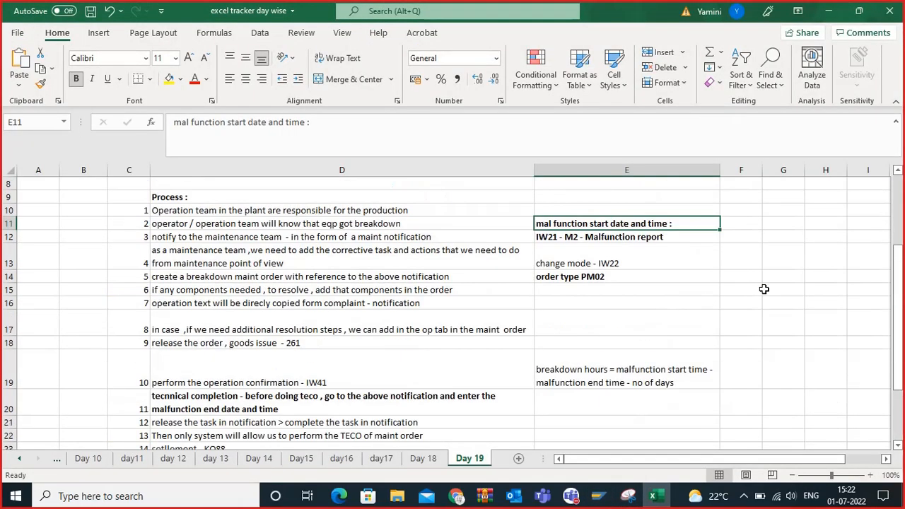
pyautogui.click(742, 197)
pyautogui.click(885, 459)
pyautogui.click(885, 459)
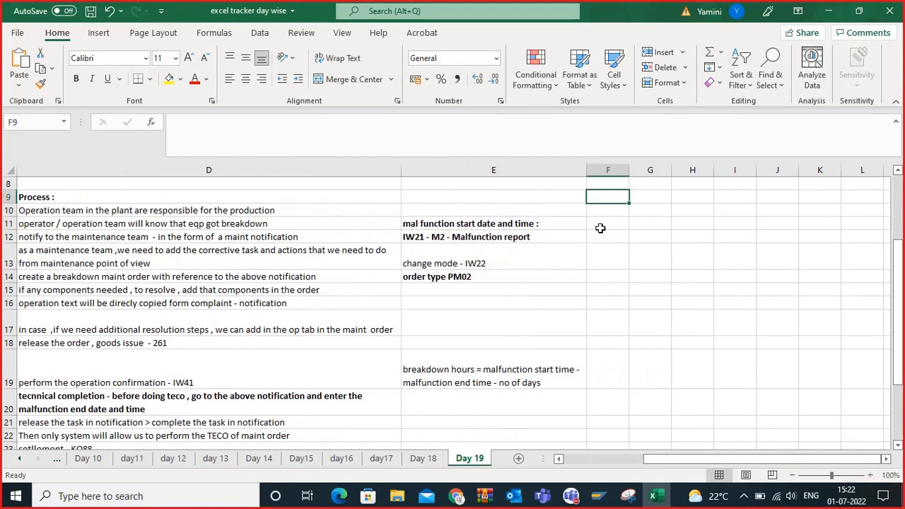
pyautogui.click(664, 210)
pyautogui.click(658, 197)
pyautogui.write('Cata')
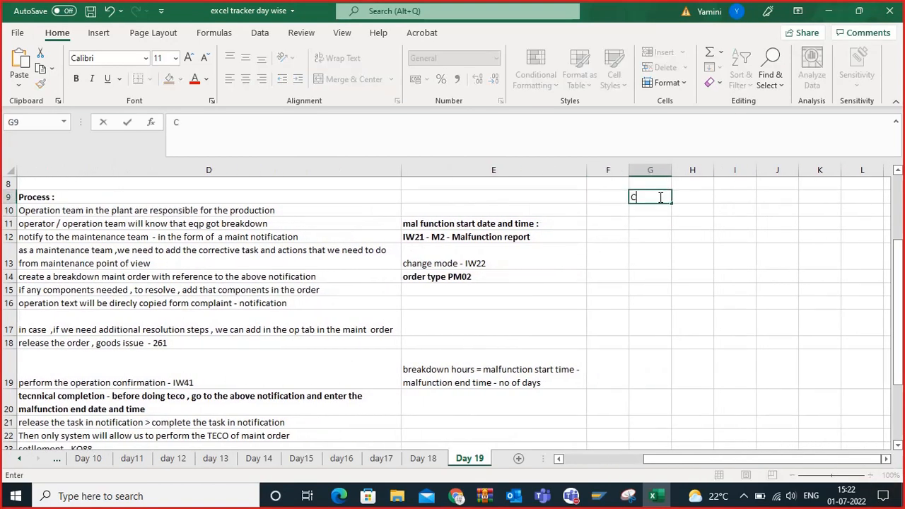
pyautogui.write('ogue')
pyautogui.click(705, 276)
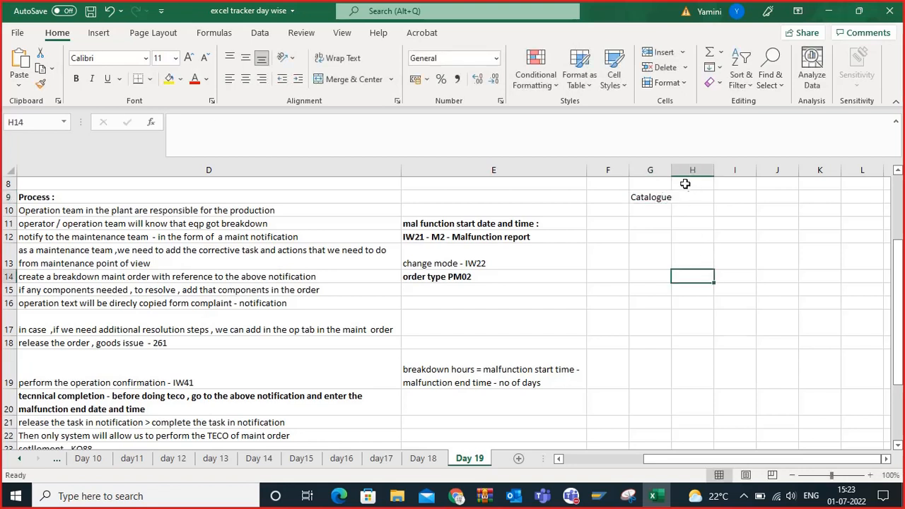
# Step: Widen column G to fit the Catalogue heading and make the heading in G9 bold
pyautogui.moveTo(672, 173); pyautogui.dragTo(695, 181)
pyautogui.click(657, 196)
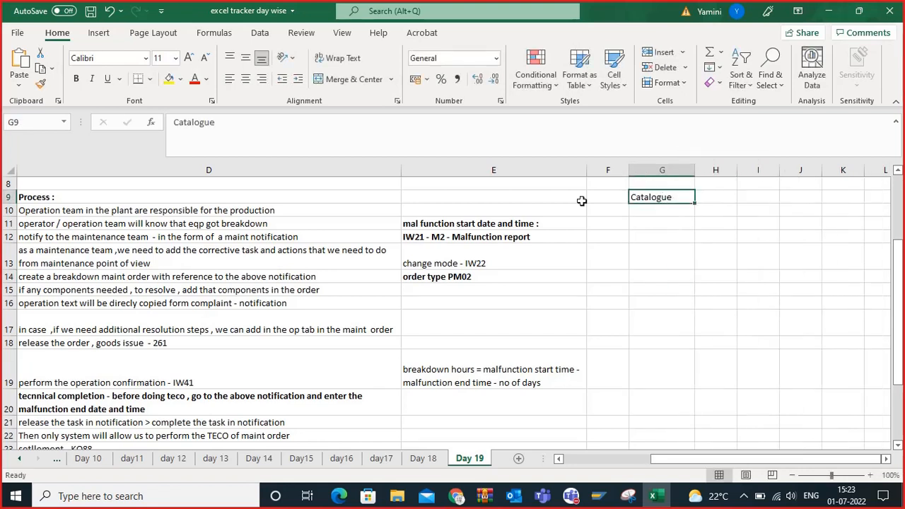
pyautogui.click(75, 78)
pyautogui.click(644, 249)
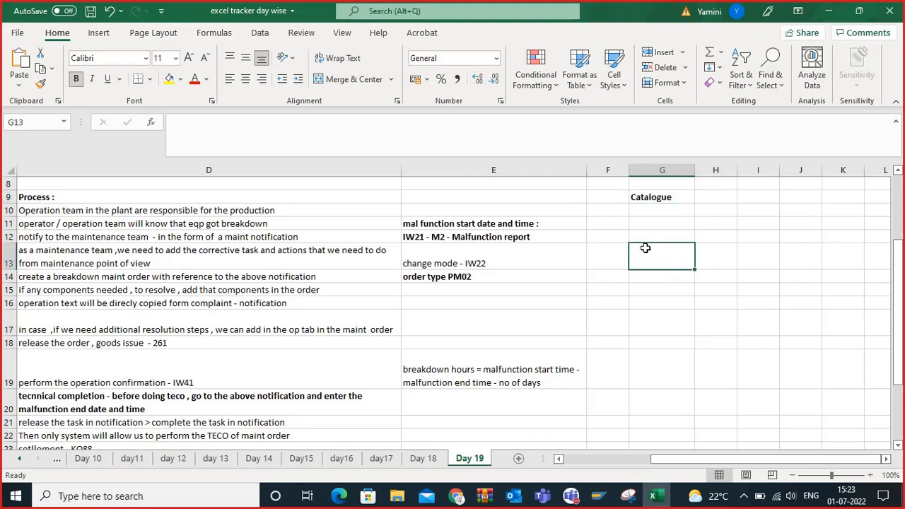
pyautogui.click(670, 200)
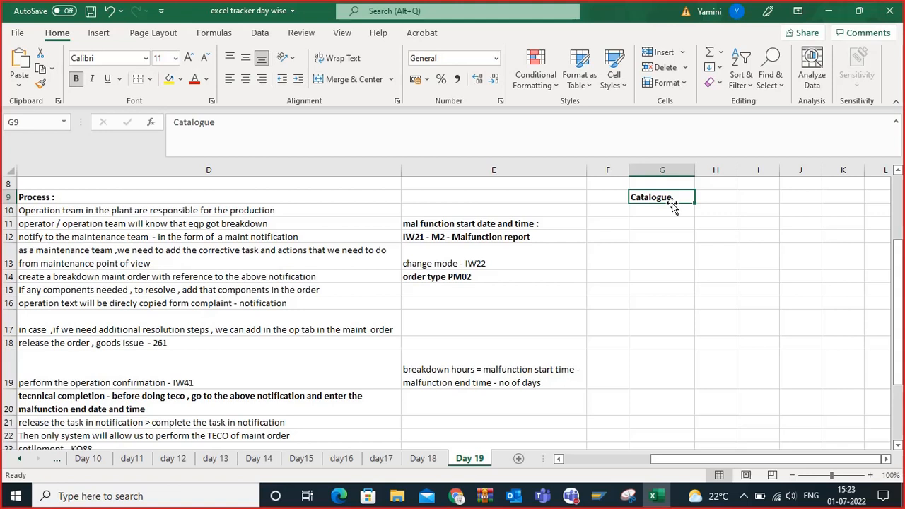
# Step: Return to the SAP malfunction notification and review the item's Object part, Damage, Cause and Cause text fields
pyautogui.click(595, 496)
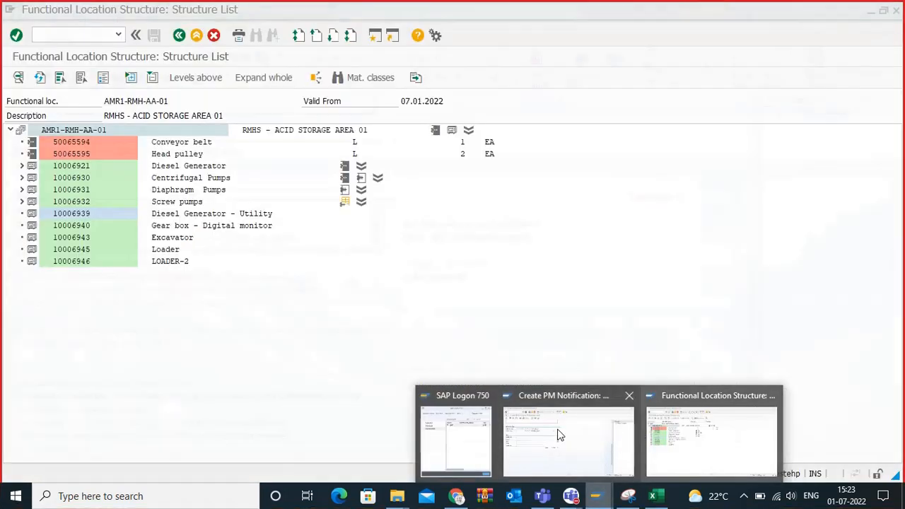
pyautogui.click(558, 434)
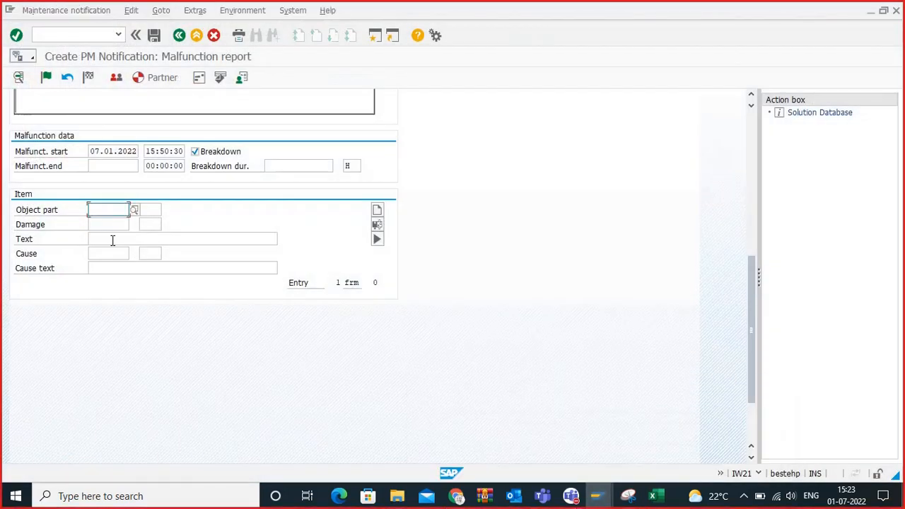
pyautogui.moveTo(59, 210); pyautogui.dragTo(23, 224)
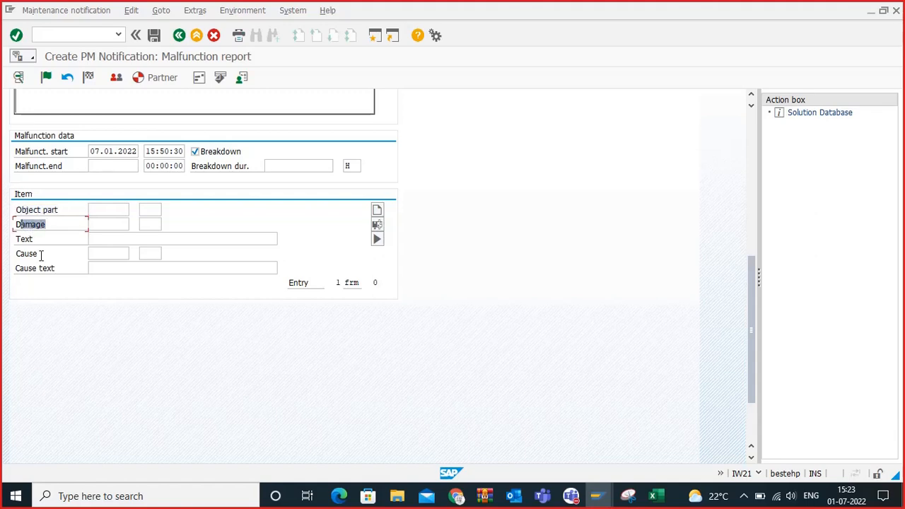
pyautogui.moveTo(40, 255); pyautogui.dragTo(22, 254)
pyautogui.click(24, 270)
# Step: Open the catalog selection for the item's Object part and move its window clear of the item fields
pyautogui.click(109, 212)
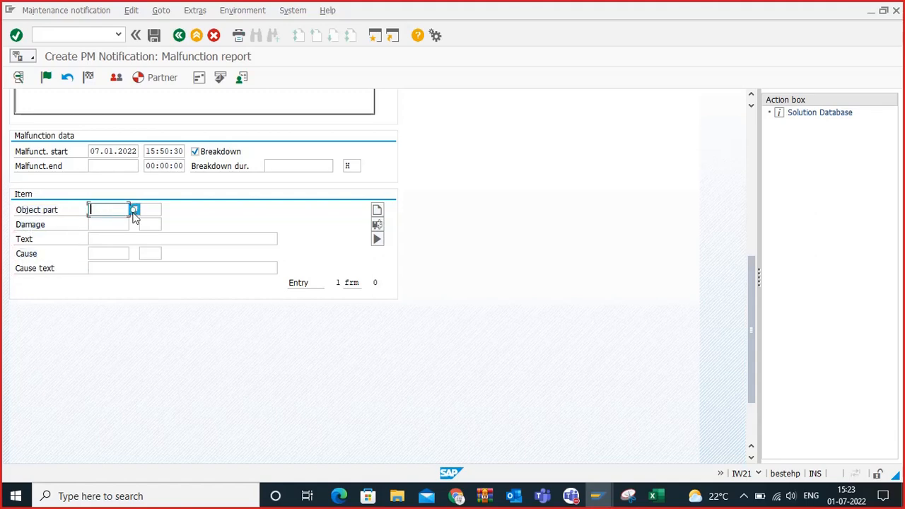
pyautogui.click(135, 214)
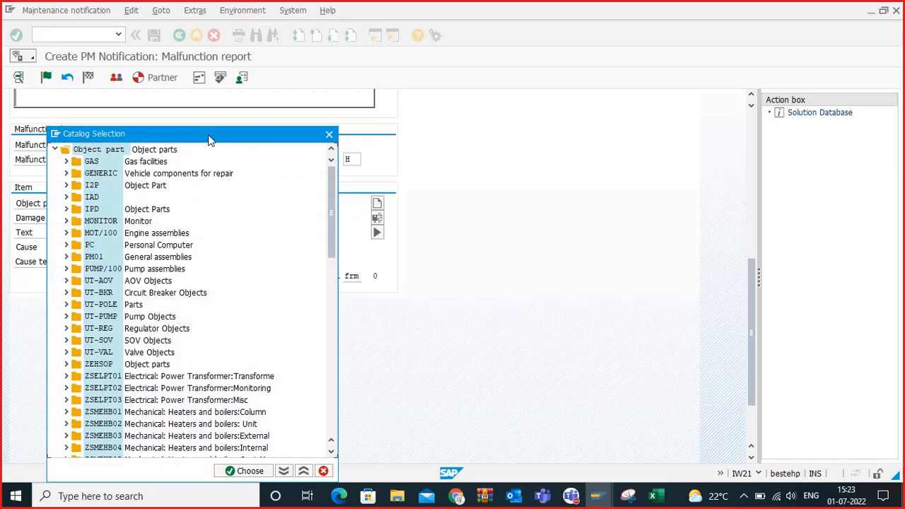
pyautogui.moveTo(209, 138); pyautogui.dragTo(427, 104)
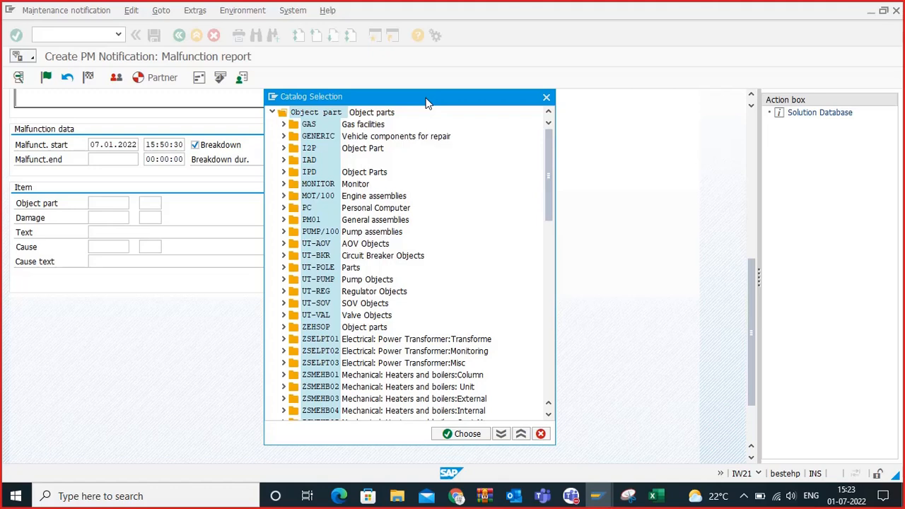
pyautogui.moveTo(426, 104); pyautogui.dragTo(448, 101)
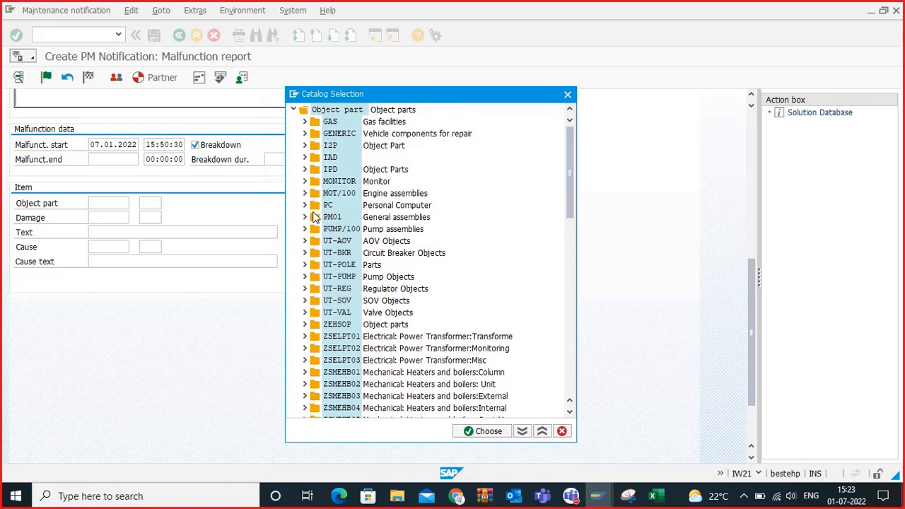
# Step: Examine the object part catalog's code groups, from general assemblies through electrical, mechanical and rotable equipment to safety and control devices
pyautogui.scroll(-3, 410, 236)
pyautogui.scroll(2, 417, 242)
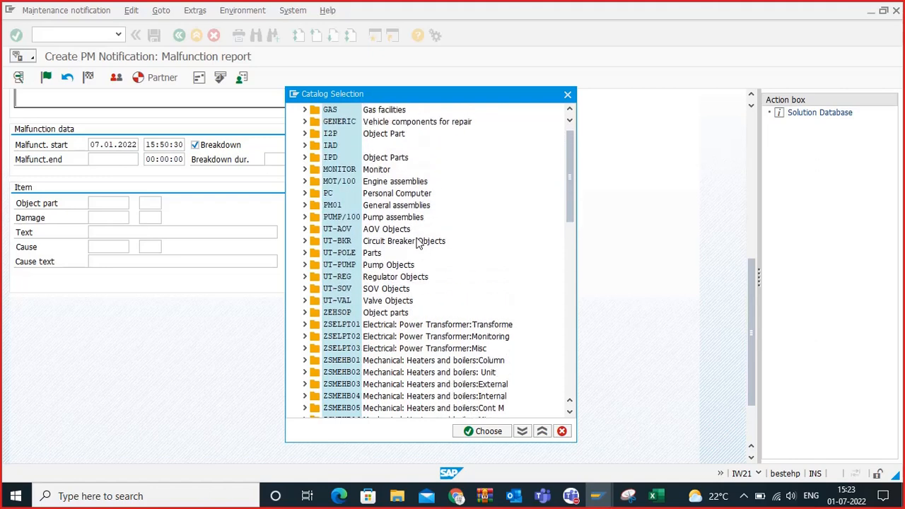
pyautogui.scroll(1, 417, 243)
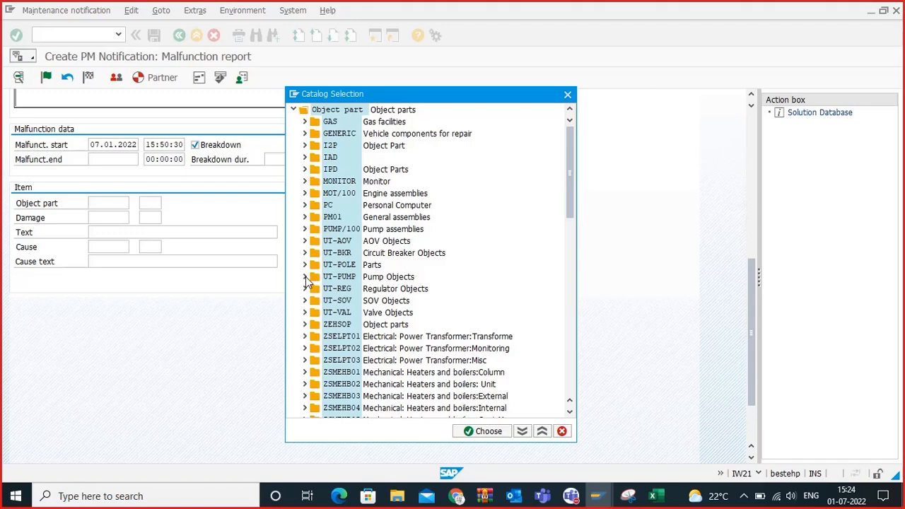
pyautogui.scroll(-3, 424, 224)
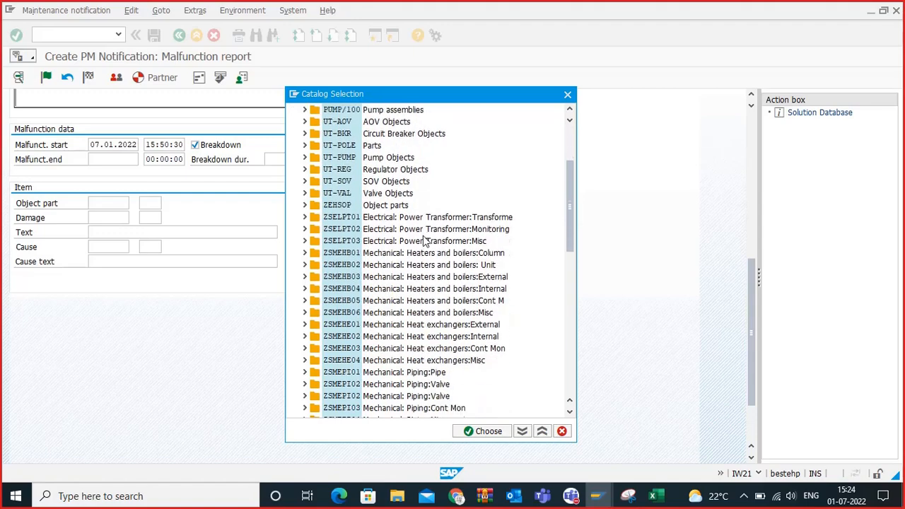
pyautogui.scroll(-10, 424, 241)
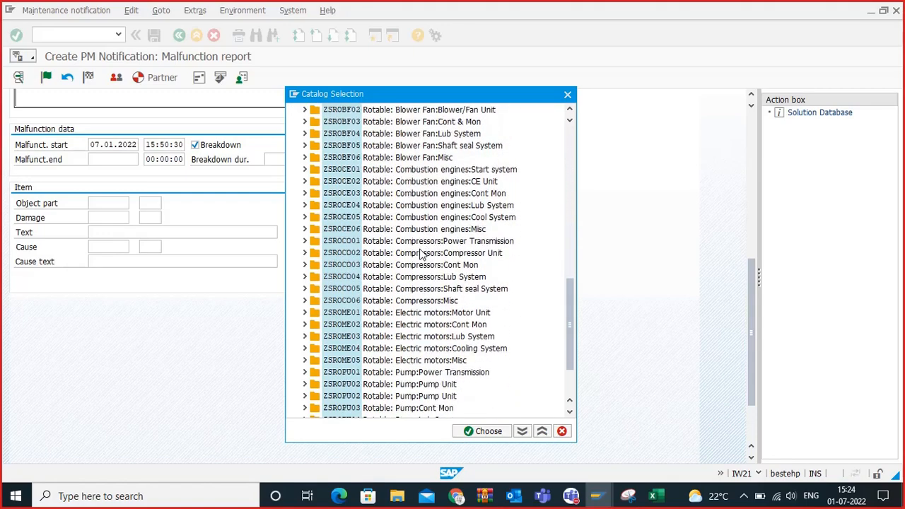
pyautogui.scroll(-2, 422, 254)
pyautogui.scroll(6, 424, 276)
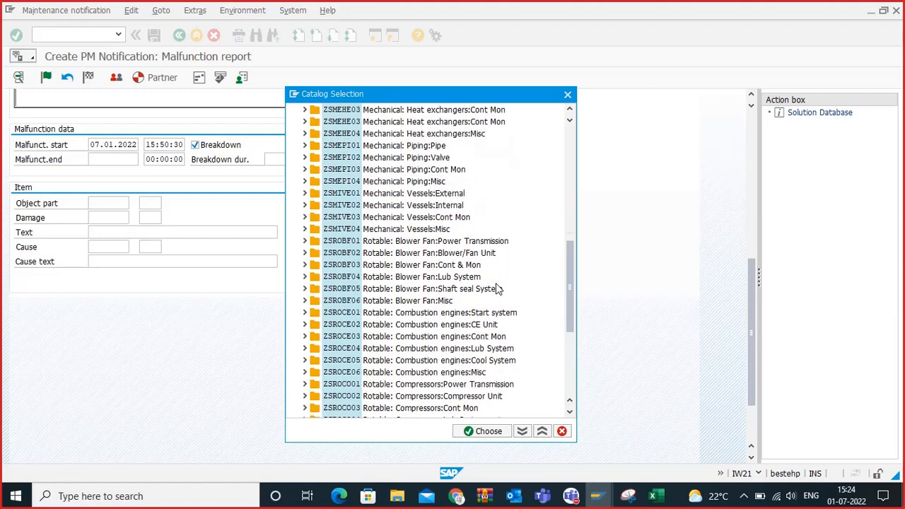
pyautogui.scroll(10, 498, 290)
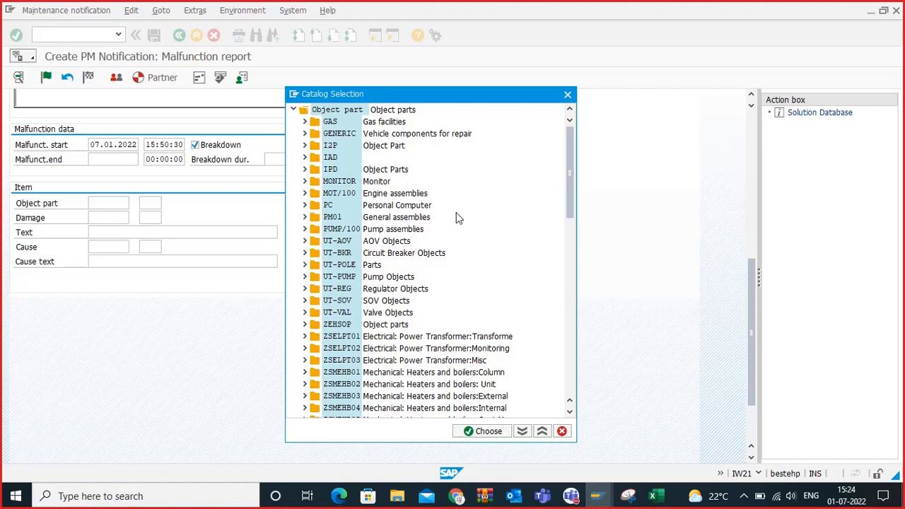
pyautogui.scroll(-2, 458, 265)
pyautogui.scroll(-2, 458, 267)
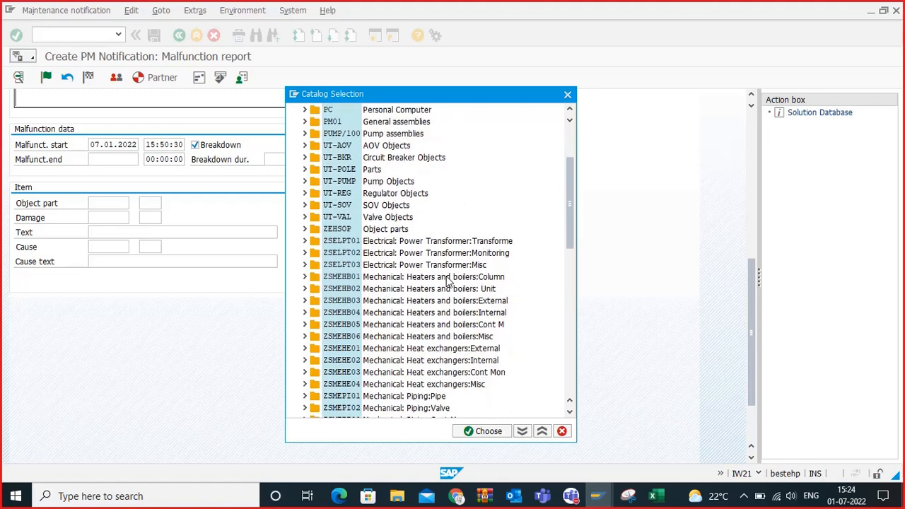
pyautogui.scroll(-7, 464, 273)
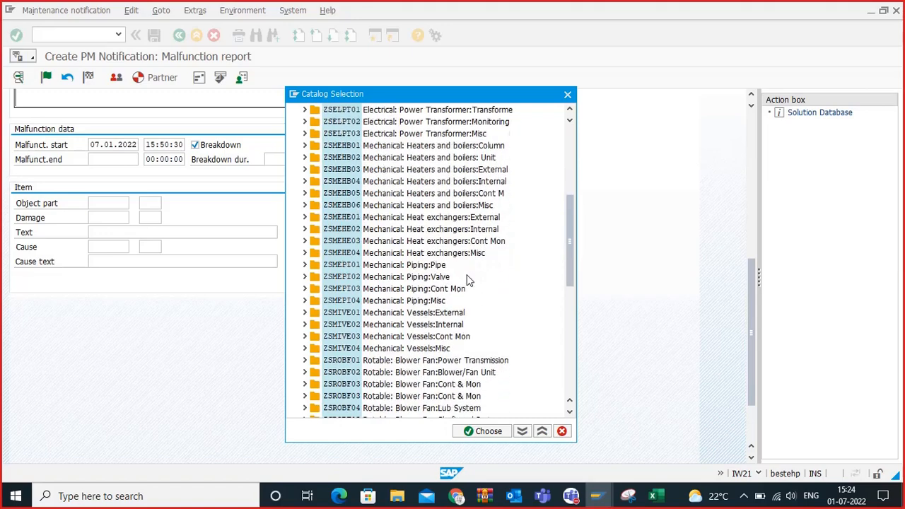
pyautogui.scroll(-5, 463, 282)
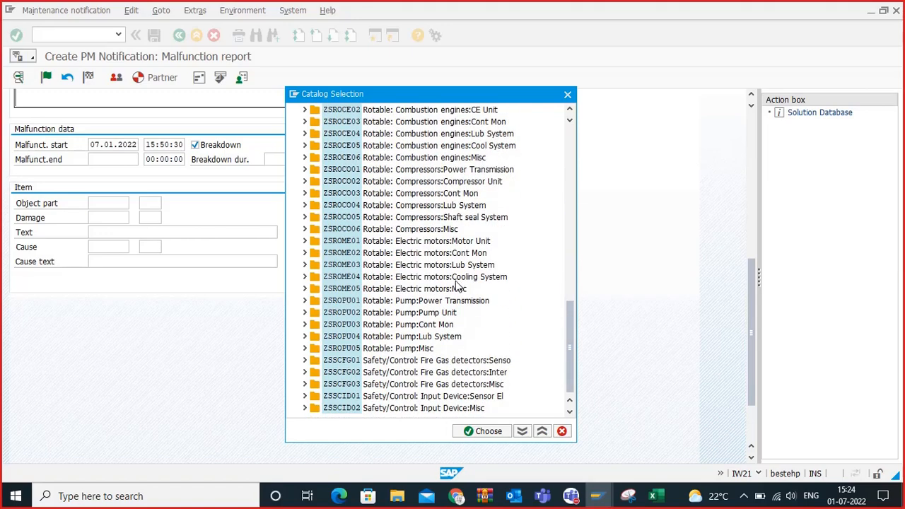
pyautogui.scroll(4, 463, 309)
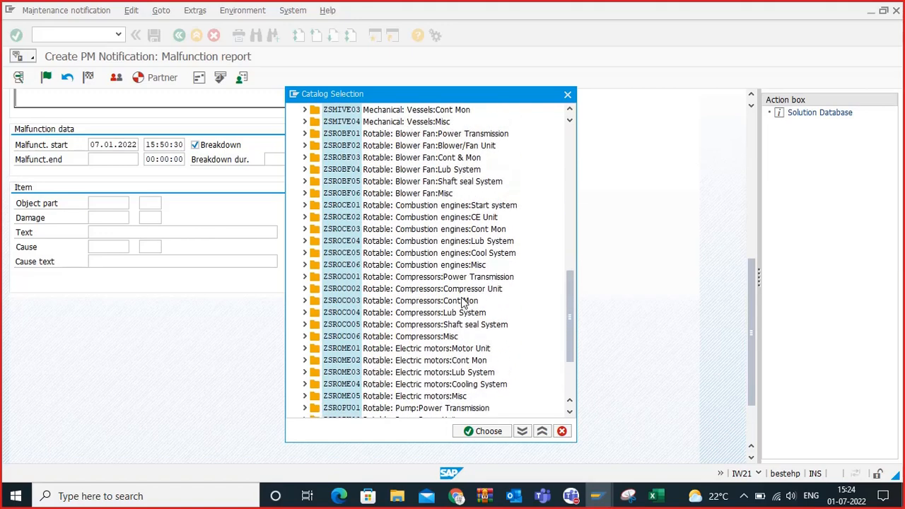
pyautogui.scroll(5, 442, 223)
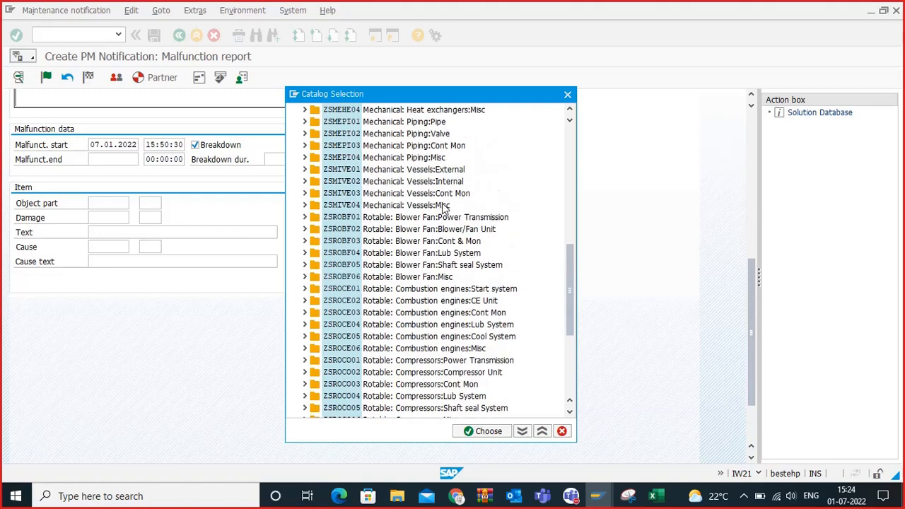
pyautogui.scroll(3, 437, 251)
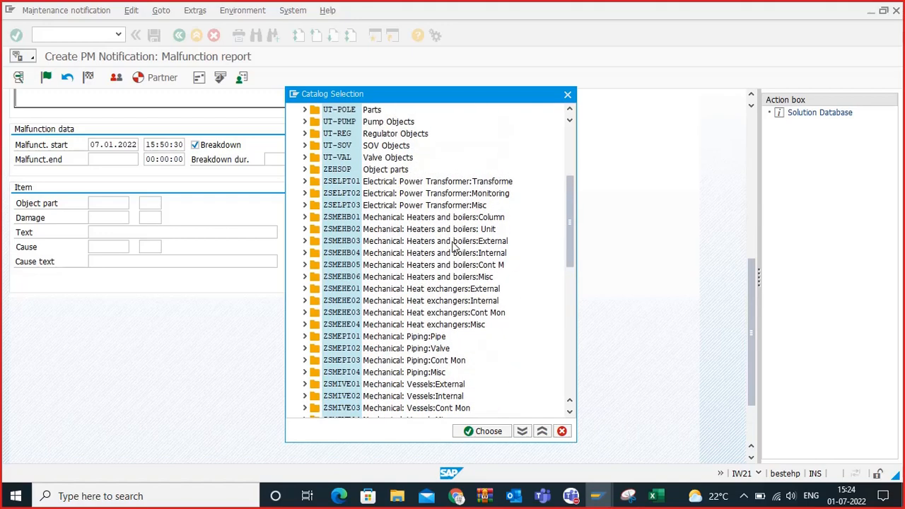
pyautogui.scroll(-7, 428, 262)
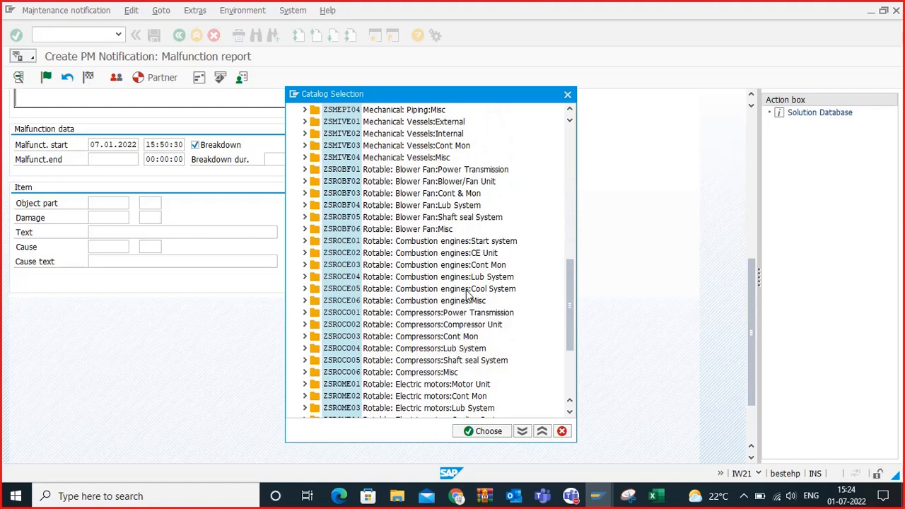
pyautogui.scroll(-3, 494, 317)
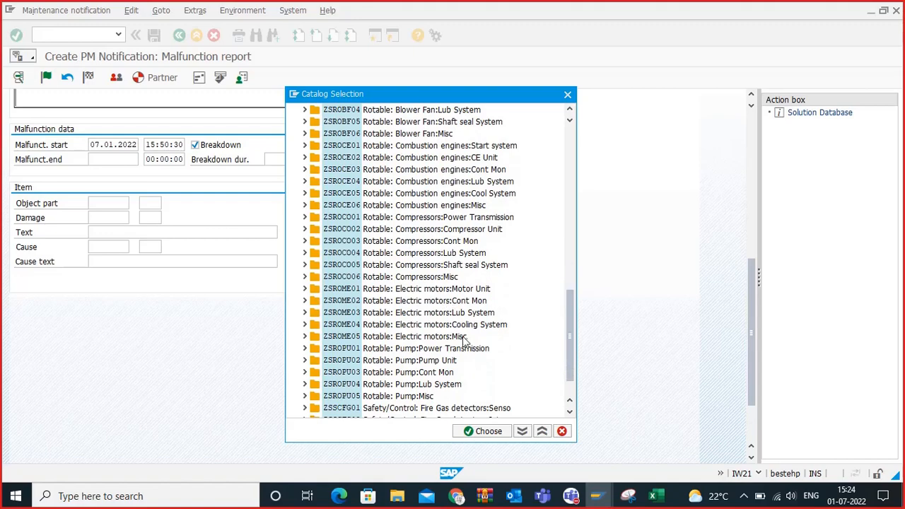
pyautogui.scroll(-2, 467, 339)
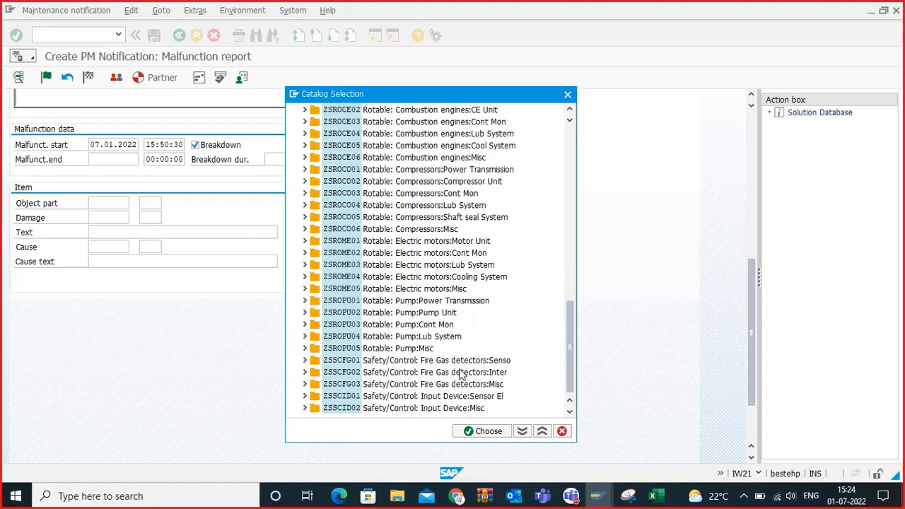
pyautogui.scroll(7, 487, 346)
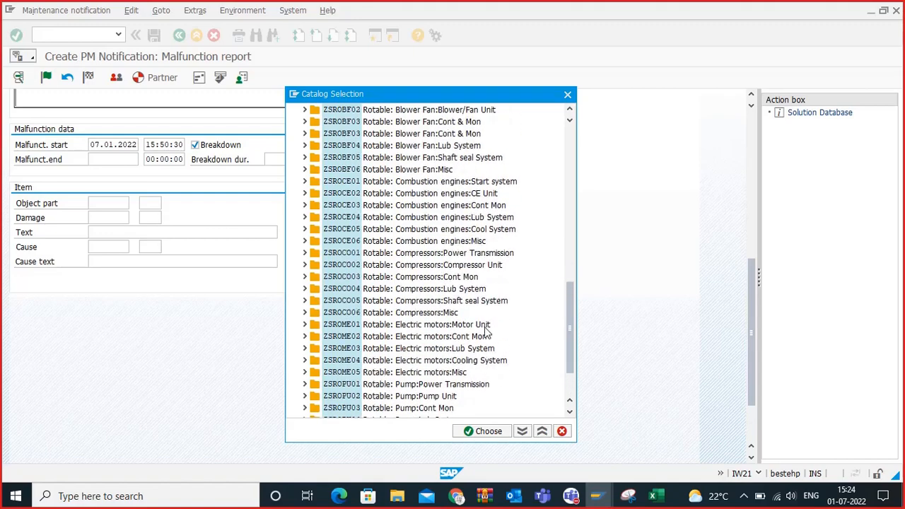
pyautogui.scroll(7, 485, 318)
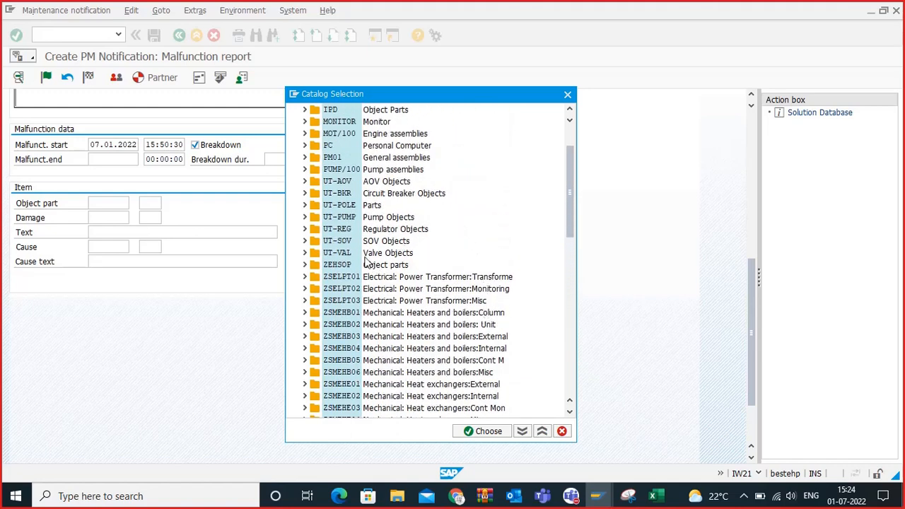
pyautogui.scroll(-4, 367, 263)
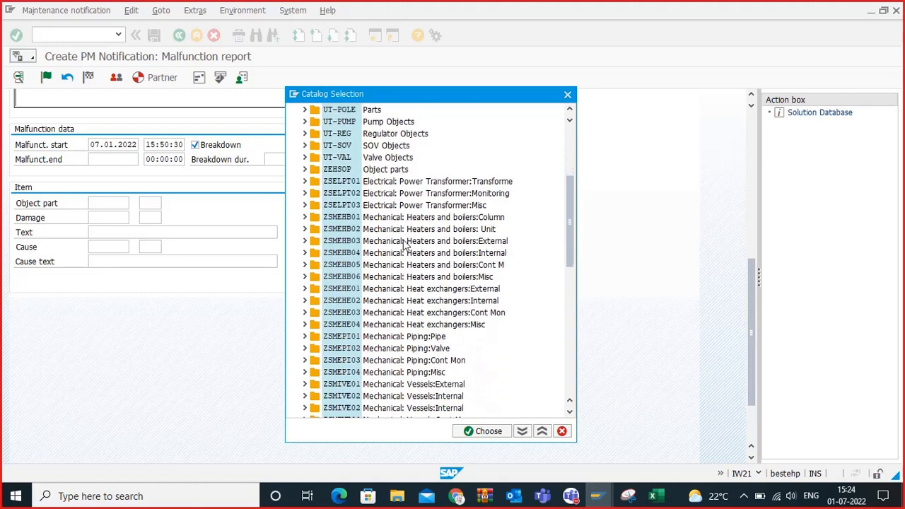
pyautogui.scroll(-2, 405, 243)
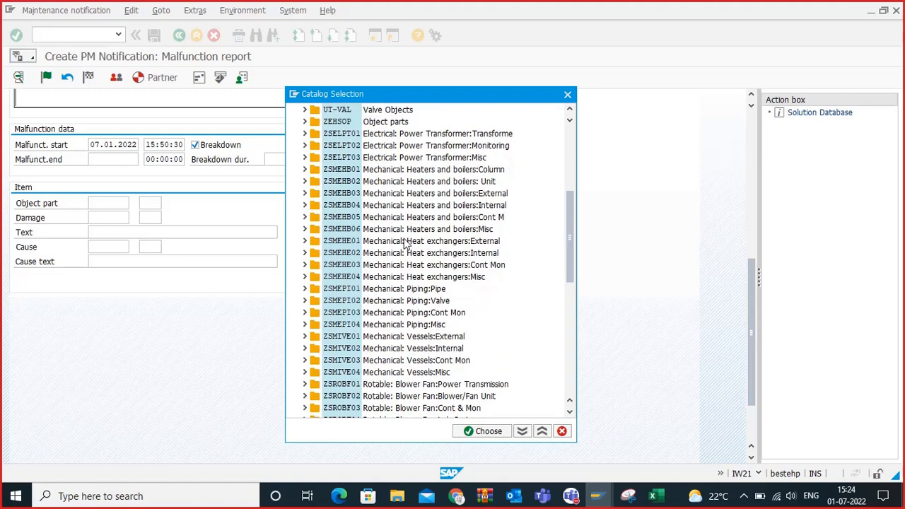
pyautogui.scroll(2, 406, 241)
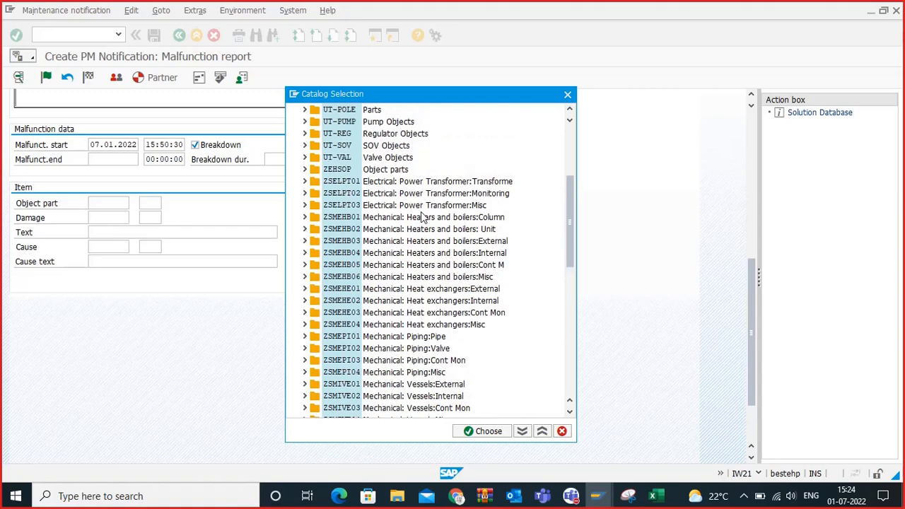
# Step: Try to choose the code group ZSROBF02 Rotable: Blower Fan:Blower/Fan Unit from the object part catalog
pyautogui.scroll(-3, 420, 232)
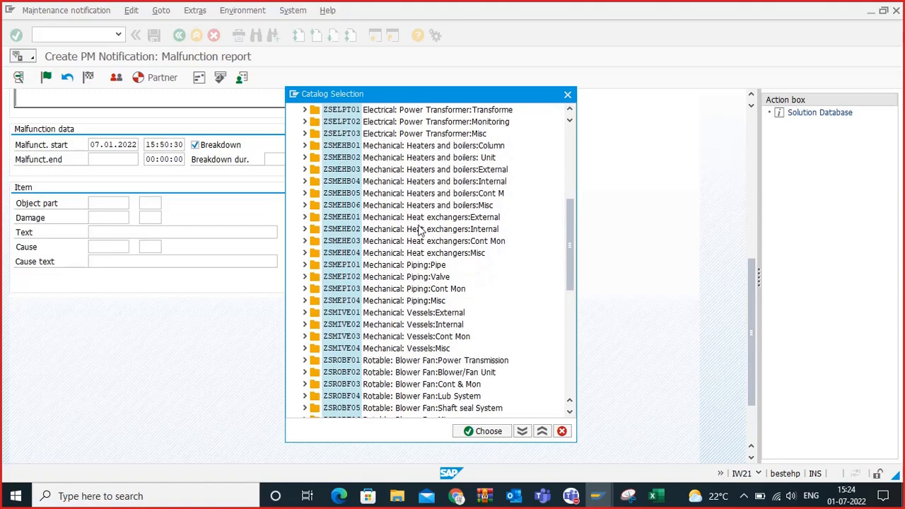
pyautogui.scroll(-7, 420, 231)
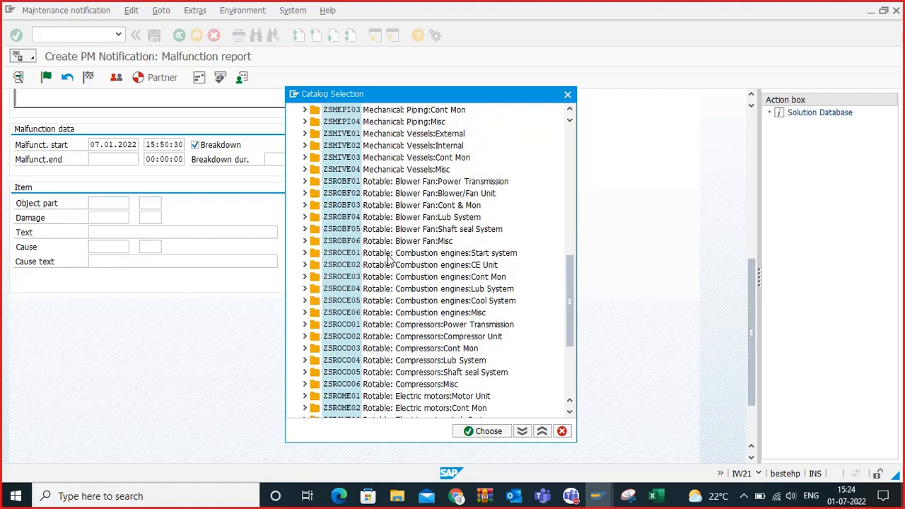
pyautogui.scroll(-4, 424, 300)
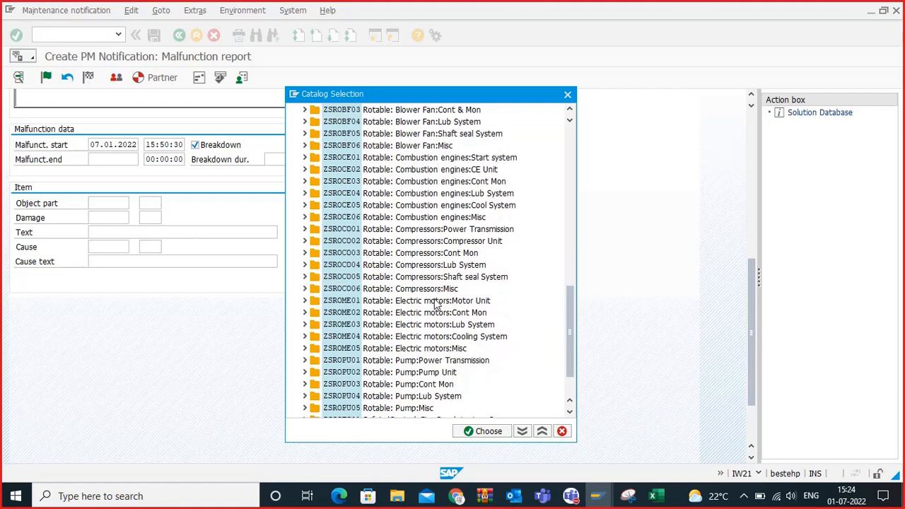
pyautogui.scroll(-3, 436, 304)
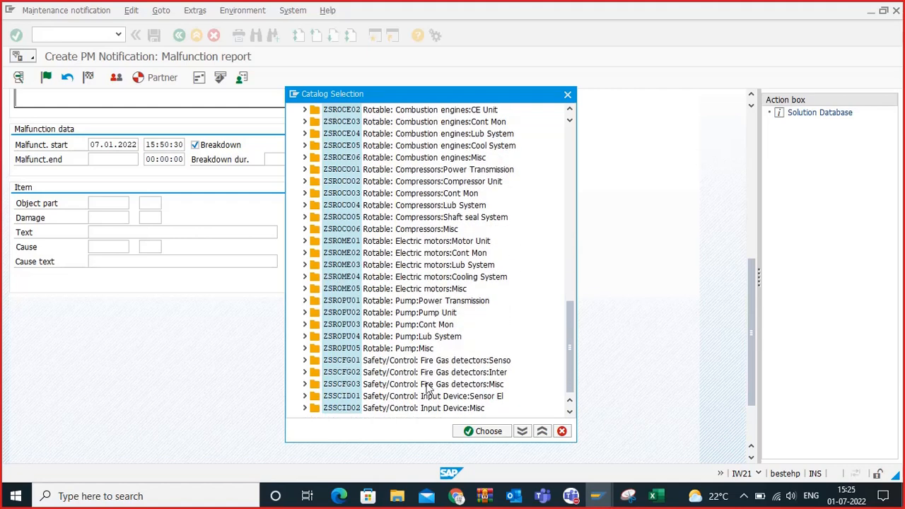
pyautogui.scroll(5, 474, 364)
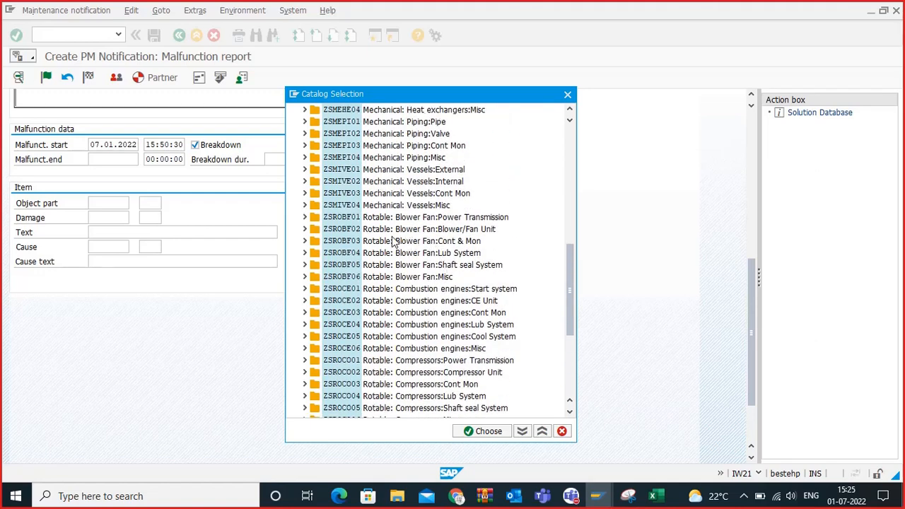
pyautogui.click(353, 230)
pyautogui.doubleClick(352, 230)
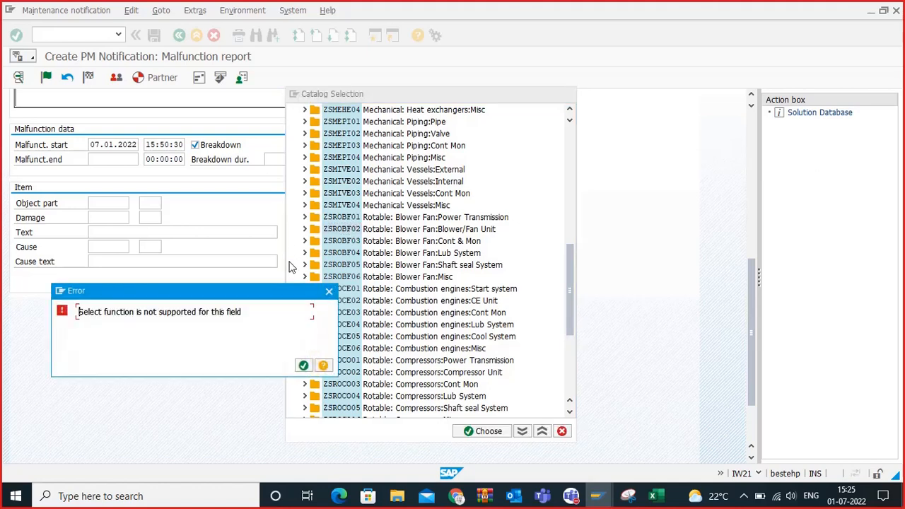
pyautogui.click(302, 364)
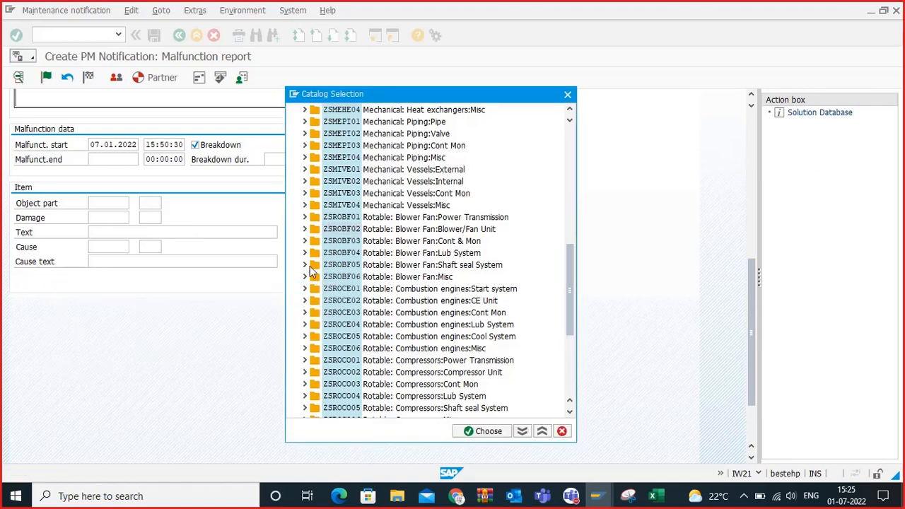
# Step: Expand code group ZSROBF03 Rotable: Blower Fan:Cont & Mon and try to choose the group itself as the object part
pyautogui.click(305, 241)
pyautogui.click(332, 242)
pyautogui.doubleClick(333, 242)
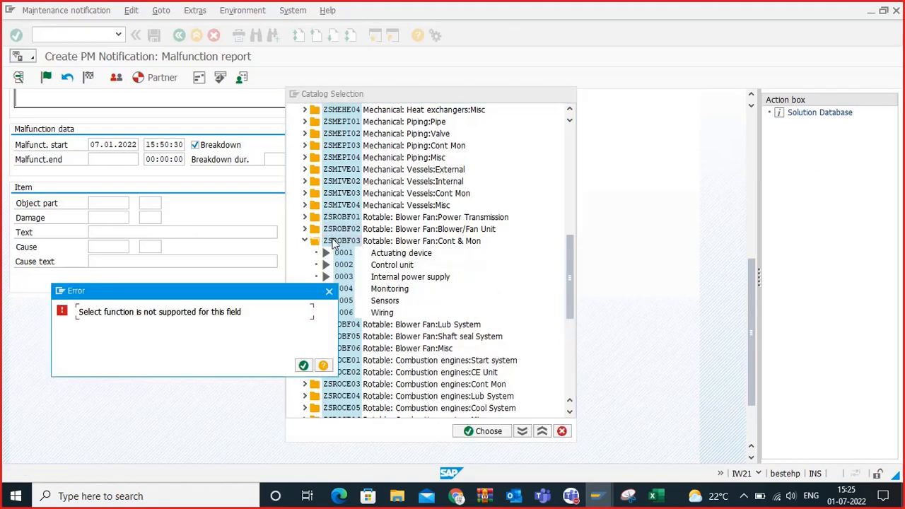
pyautogui.click(304, 364)
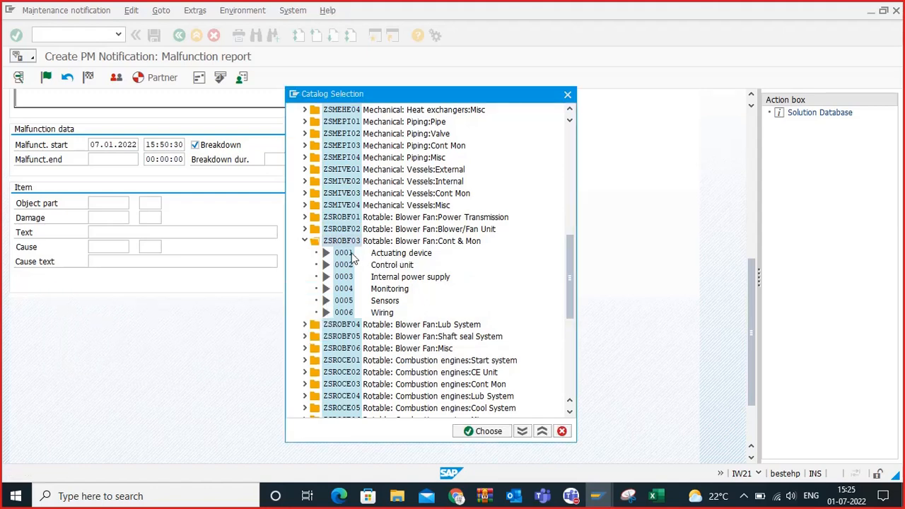
# Step: Expand code group ZSROBF02 Blower/Fan Unit and select code 0002 Casing for the object part
pyautogui.click(305, 229)
pyautogui.click(344, 258)
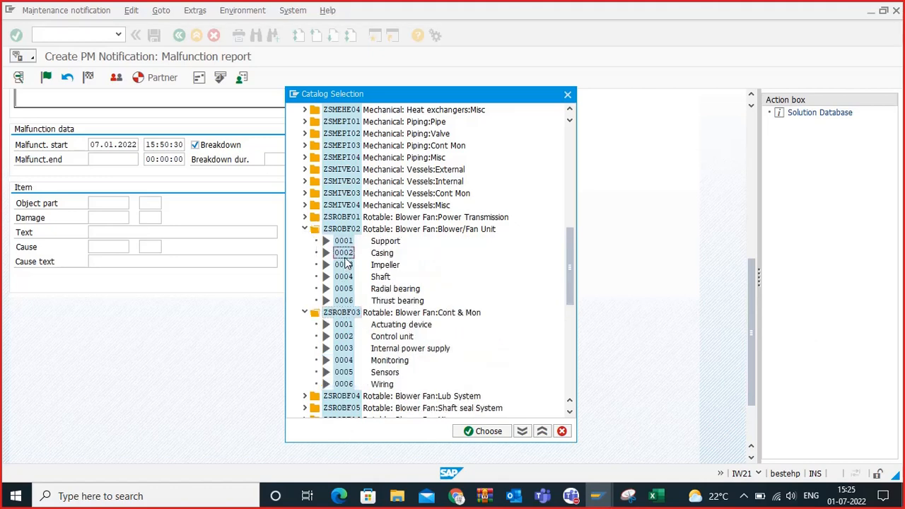
# Step: Set the item's object part to code 0002 Casing from the ZSROBF02 Blower/Fan Unit catalog group
pyautogui.doubleClick(344, 258)
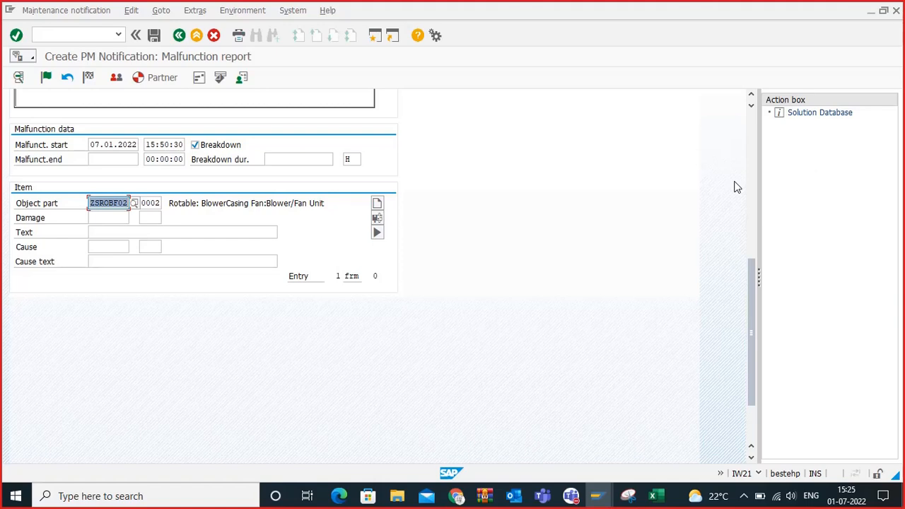
pyautogui.click(96, 218)
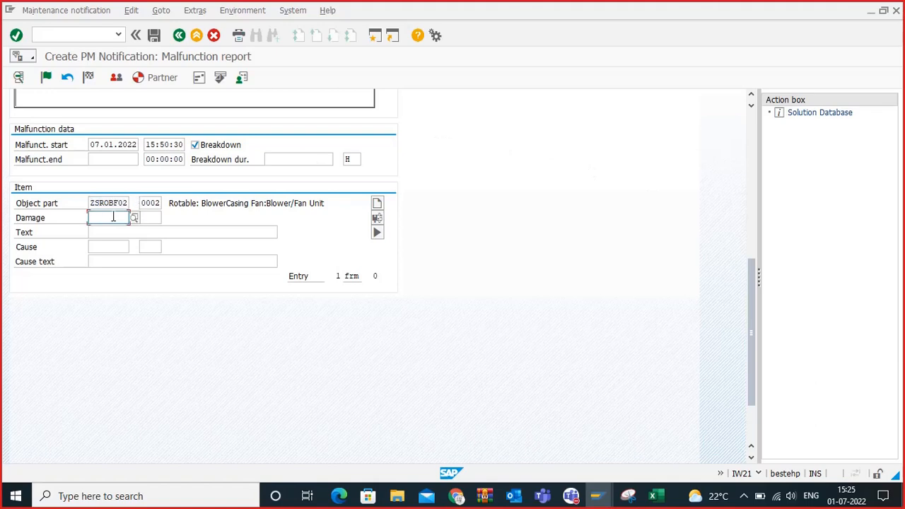
pyautogui.moveTo(186, 204); pyautogui.dragTo(319, 205)
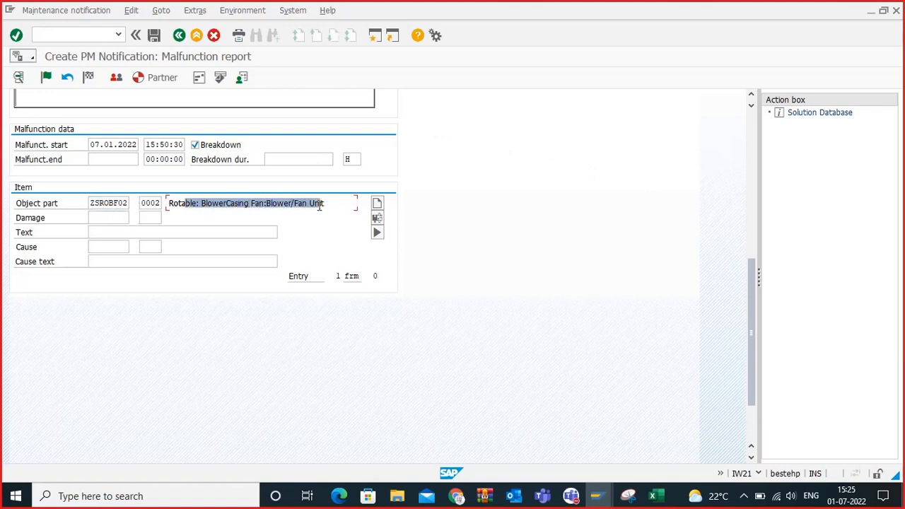
# Step: Set the damage to ZS-FLMC4 code 0041 Short circuiting and enter the item text "Short circuting of blower connection"
pyautogui.click(125, 219)
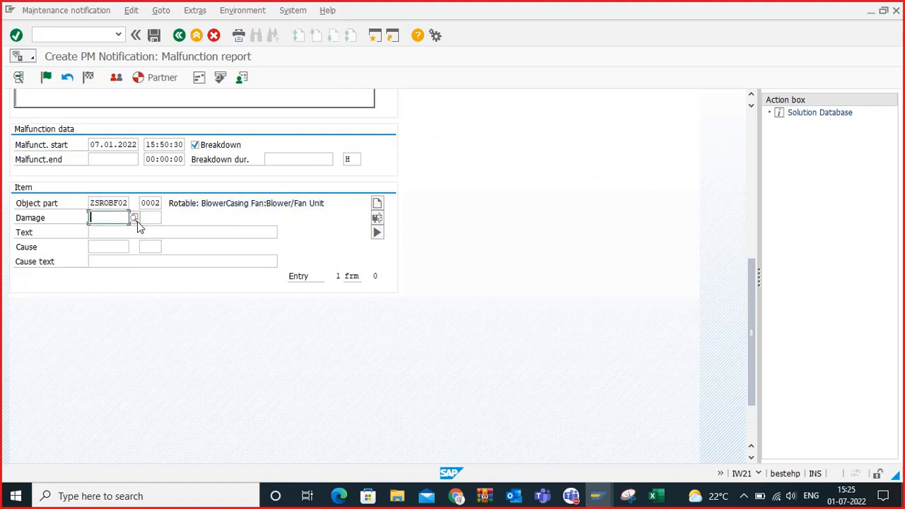
pyautogui.click(138, 222)
pyautogui.moveTo(227, 133); pyautogui.dragTo(560, 95)
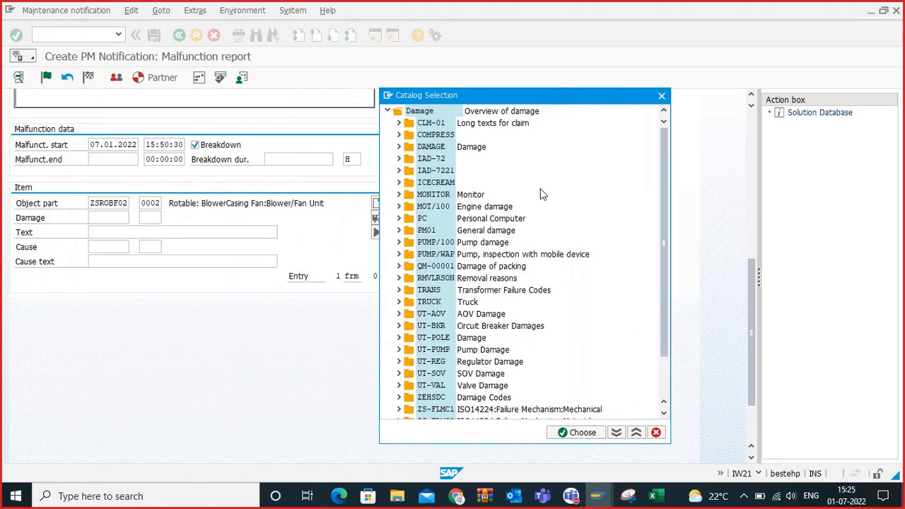
pyautogui.scroll(-3, 539, 201)
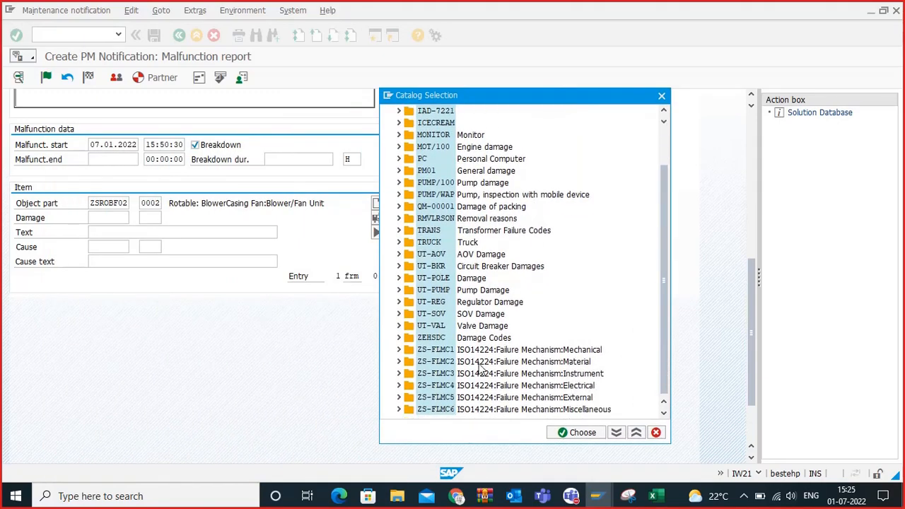
pyautogui.click(399, 386)
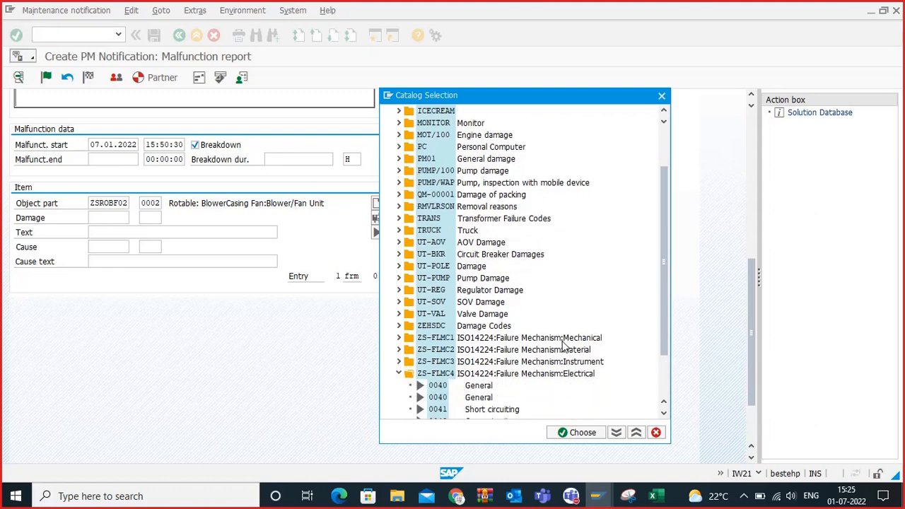
pyautogui.doubleClick(451, 349)
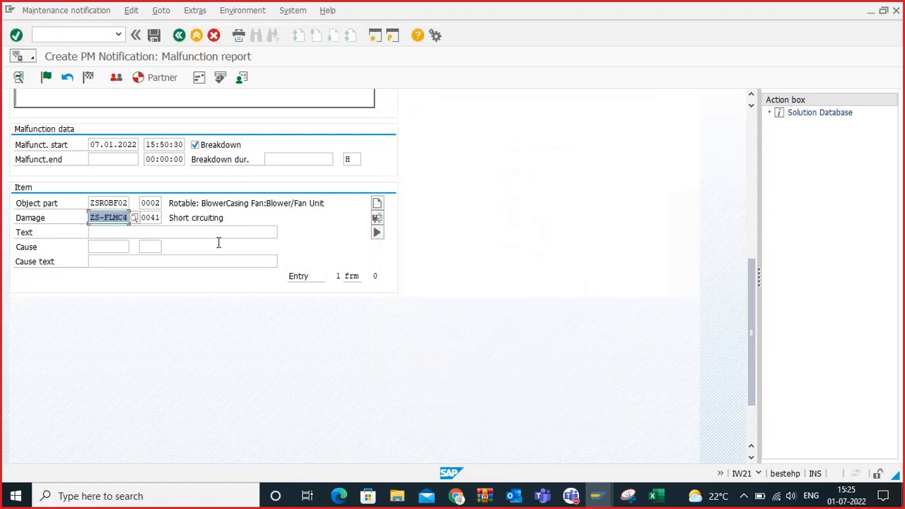
pyautogui.click(142, 231)
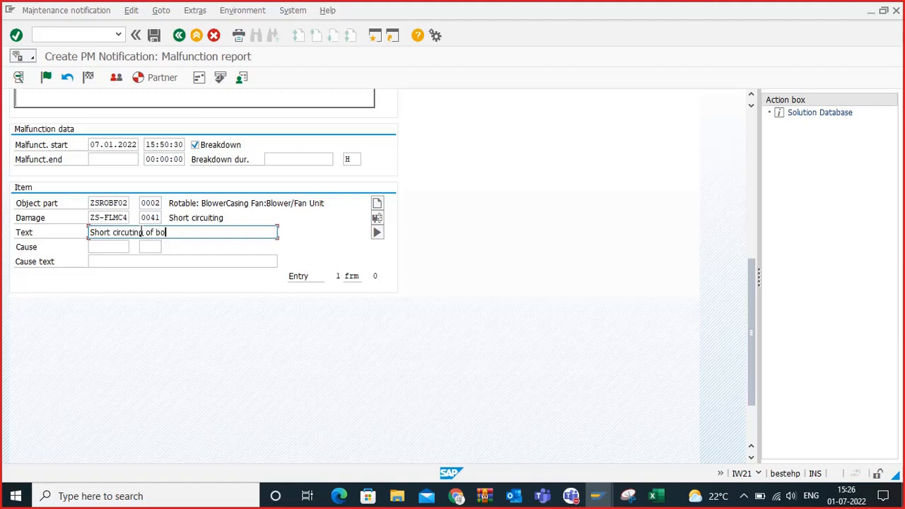
pyautogui.write('wer connection')
# Step: Set the item's cause to code 1002 Improper Maintenance from the UT-BKR Circuit Breaker Causes group
pyautogui.click(117, 244)
pyautogui.click(134, 247)
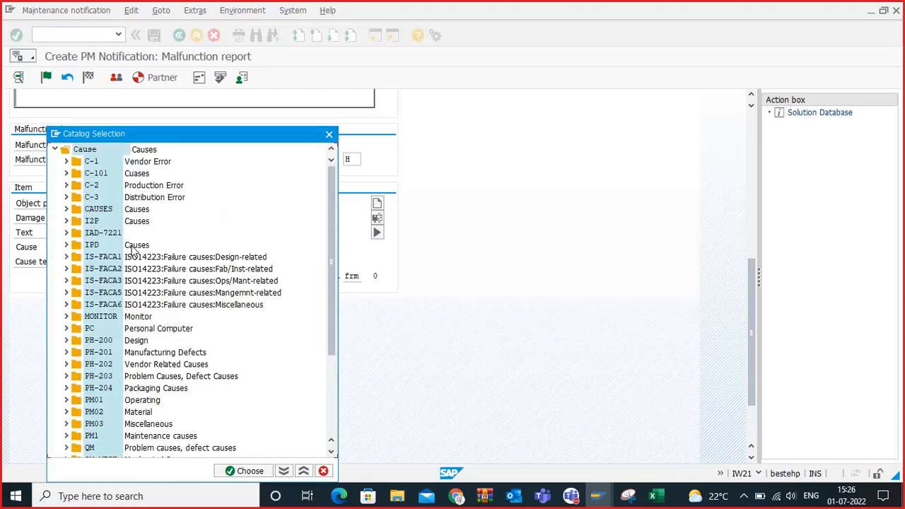
pyautogui.moveTo(176, 132); pyautogui.dragTo(483, 72)
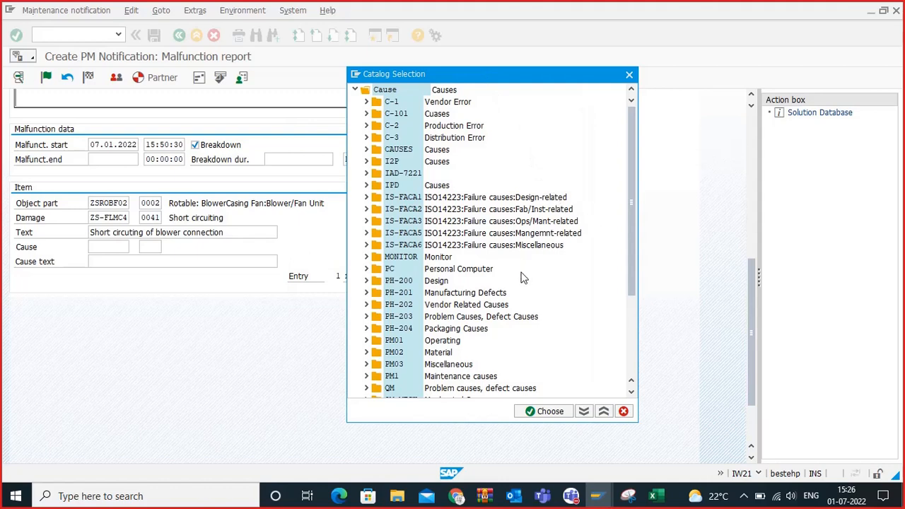
pyautogui.scroll(-2, 523, 278)
pyautogui.scroll(-1, 522, 282)
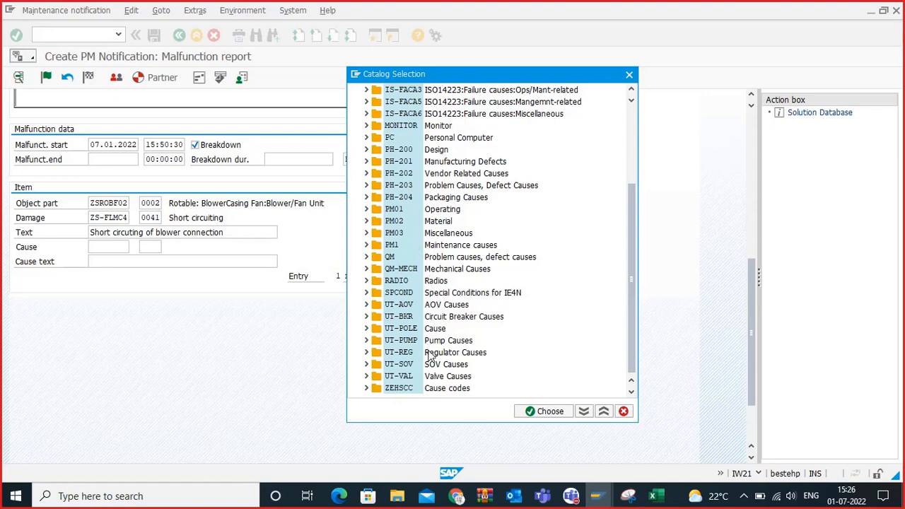
pyautogui.click(450, 317)
pyautogui.click(366, 317)
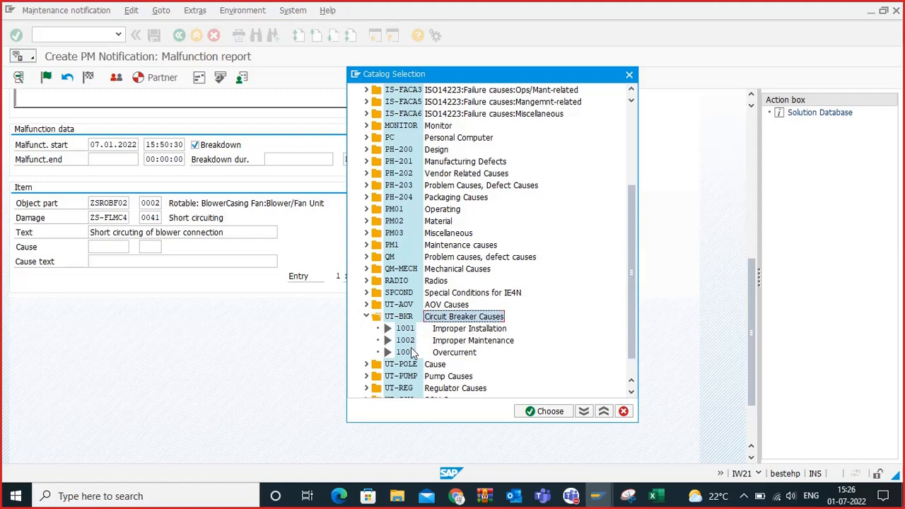
pyautogui.doubleClick(407, 341)
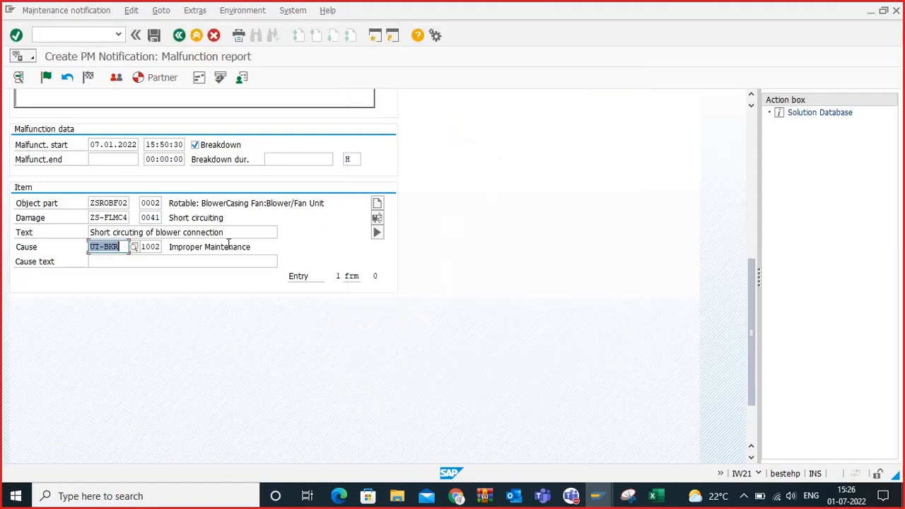
# Step: Enter the cause text "improper maintenance by electrical team" for the item
pyautogui.moveTo(229, 246); pyautogui.dragTo(193, 241)
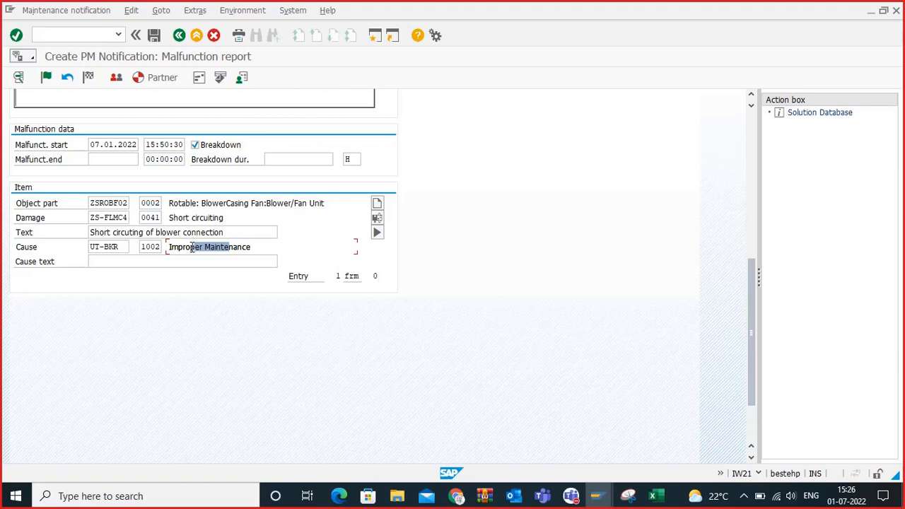
pyautogui.click(165, 264)
pyautogui.write('im')
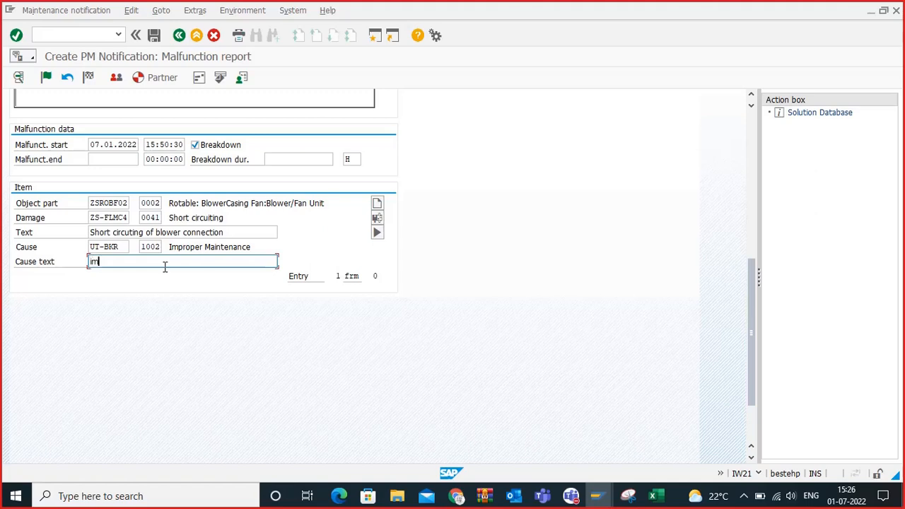
pyautogui.write('proper care')
pyautogui.press('BackSpace')
pyautogui.press('BackSpace')
pyautogui.press('BackSpace')
pyautogui.write('maintenance by electrical ')
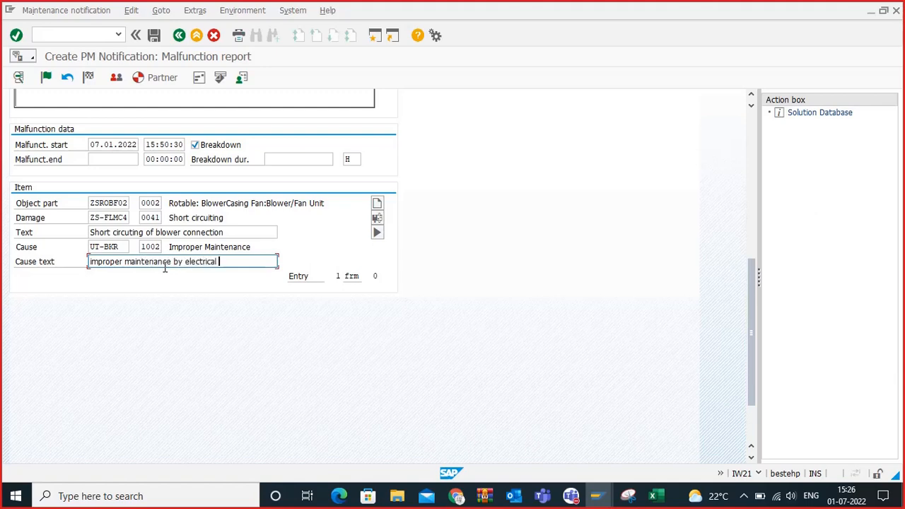
pyautogui.write('team')
pyautogui.press('Return')
# Step: Set the notification's priority to 2 High in the reference object data and answer the query about new dates
pyautogui.scroll(5, 165, 268)
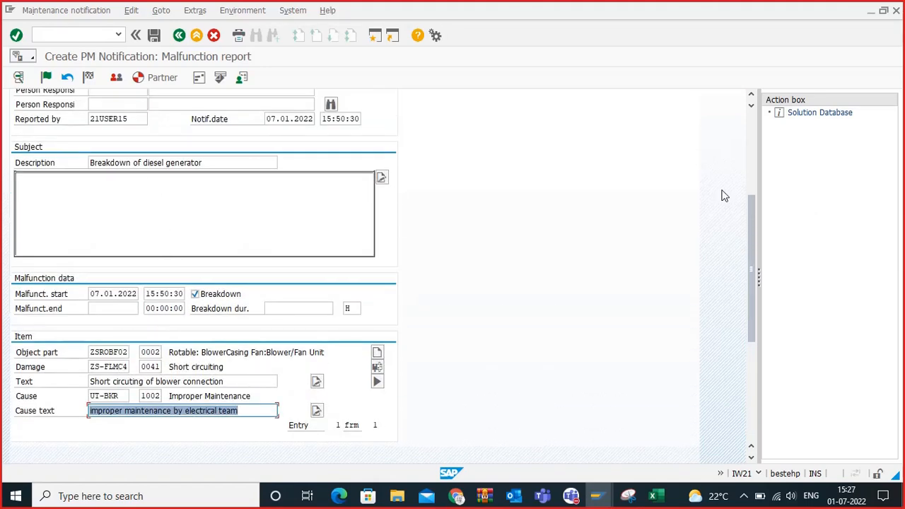
pyautogui.moveTo(750, 203); pyautogui.dragTo(750, 115)
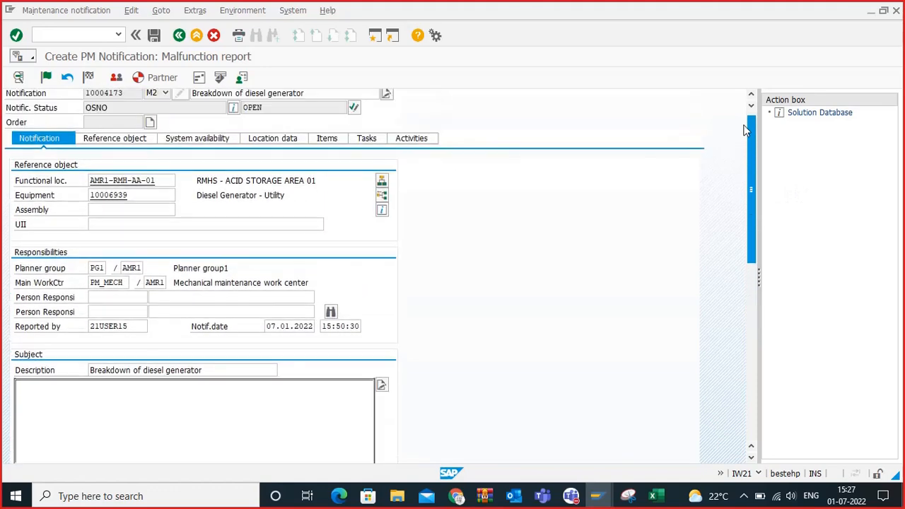
pyautogui.click(139, 139)
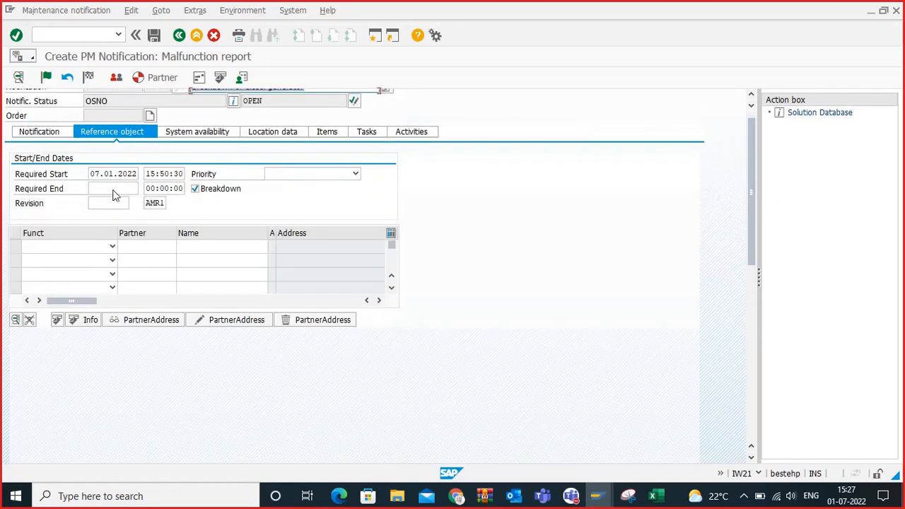
pyautogui.click(113, 190)
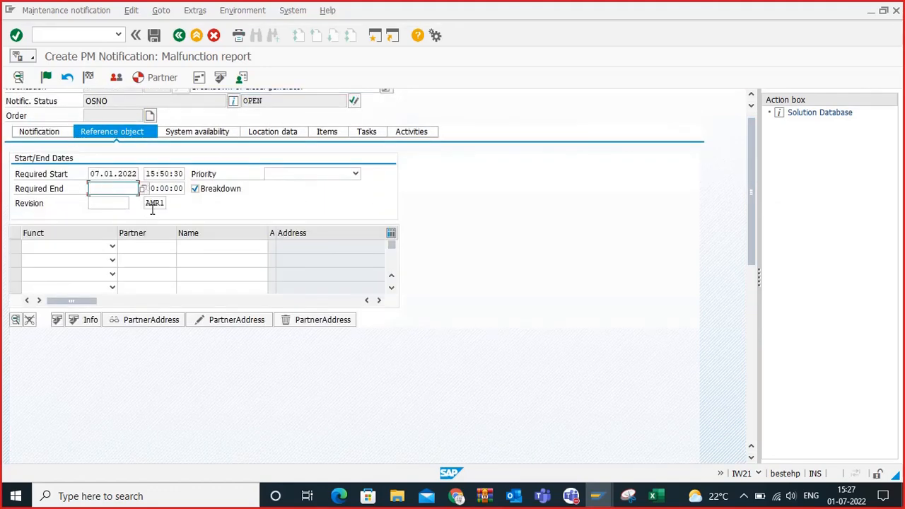
pyautogui.click(274, 177)
pyautogui.click(286, 196)
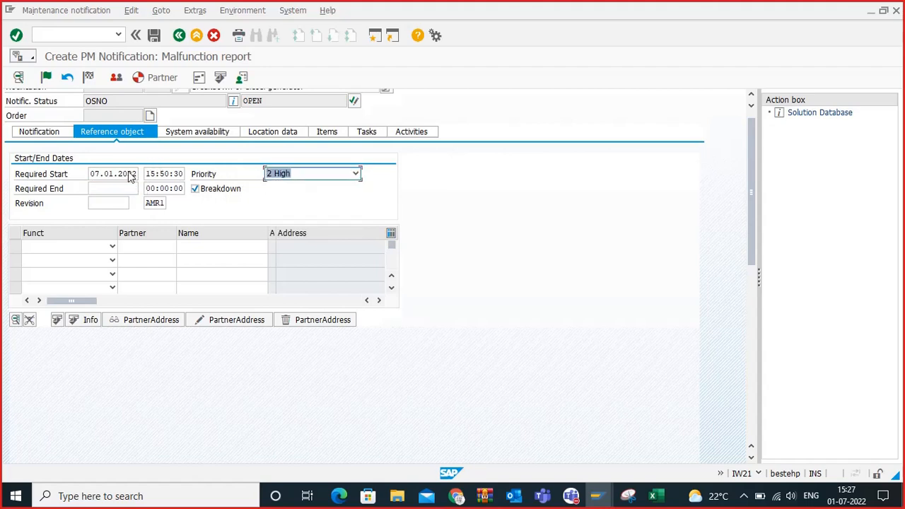
pyautogui.click(195, 137)
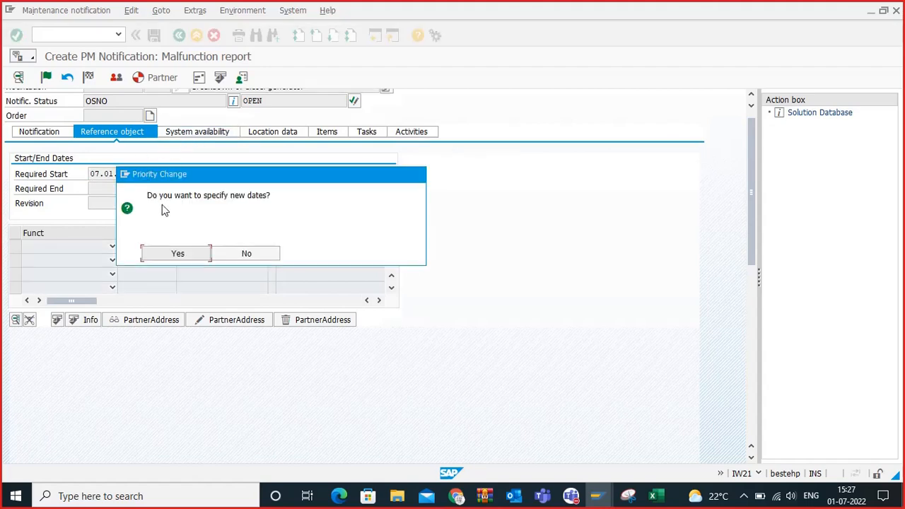
pyautogui.click(177, 256)
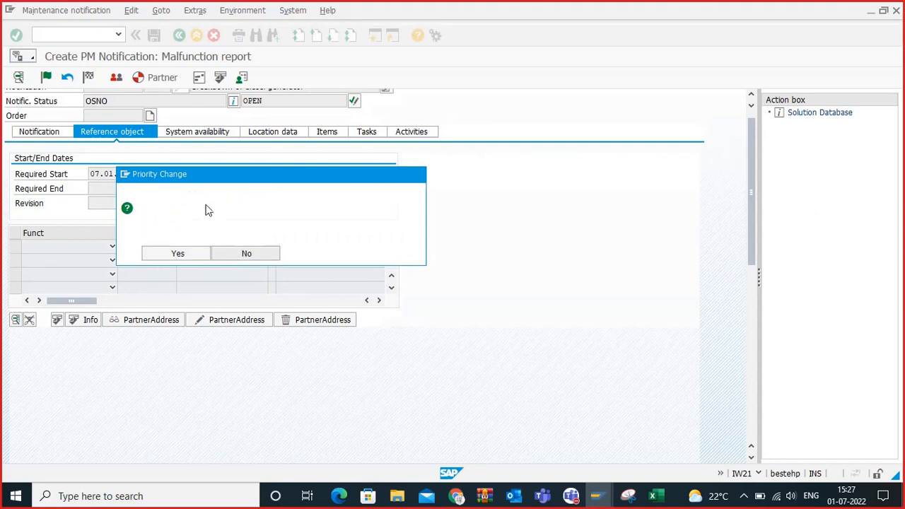
# Step: Set the system condition before malfunction to 1 operational and the condition after malfunction to 3 out of order
pyautogui.click(122, 246)
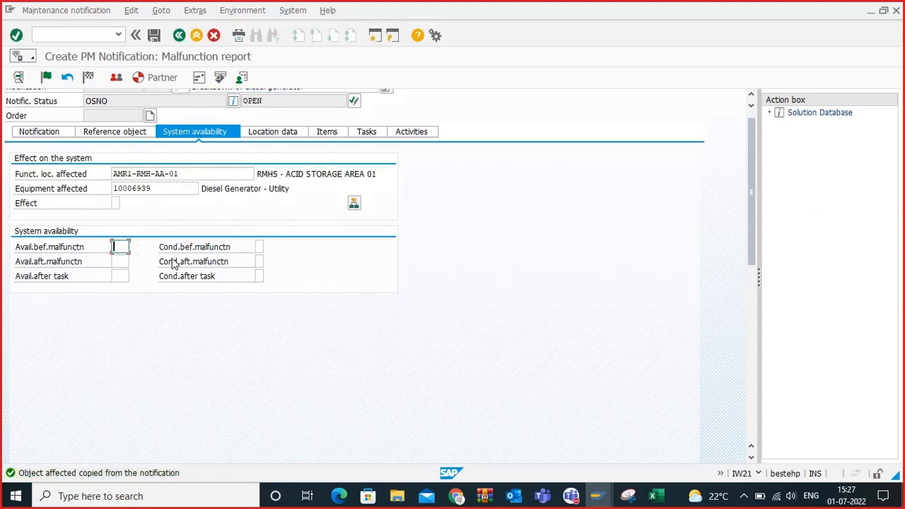
pyautogui.click(258, 246)
pyautogui.click(269, 246)
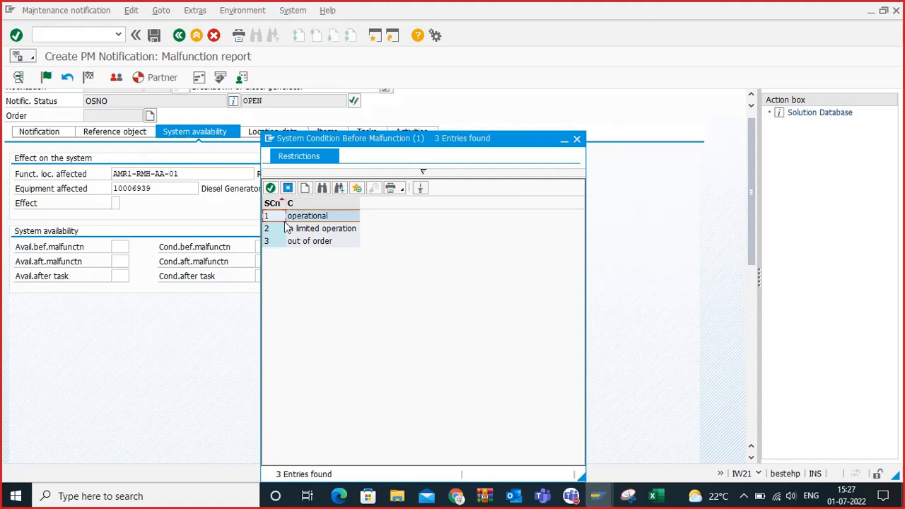
pyautogui.doubleClick(286, 218)
pyautogui.click(262, 261)
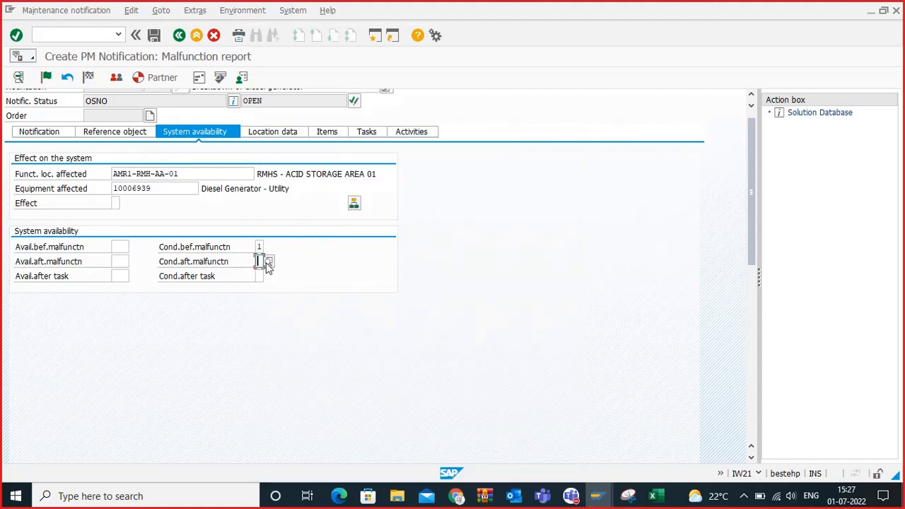
pyautogui.click(268, 261)
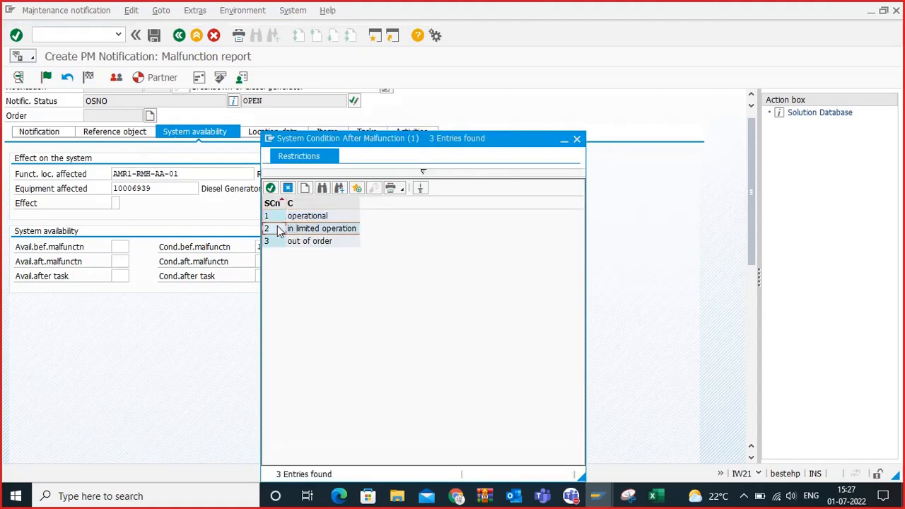
pyautogui.doubleClick(270, 241)
# Step: Set the system condition after the task to 1 operational
pyautogui.click(260, 277)
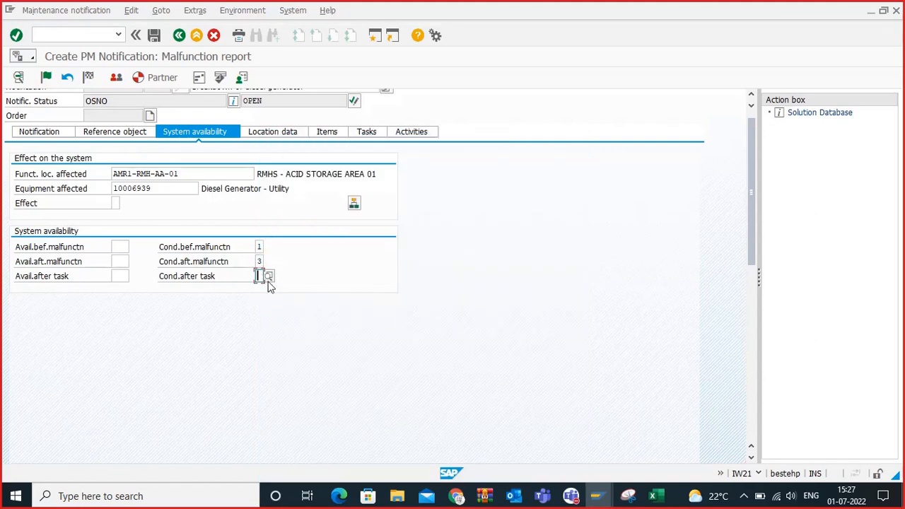
pyautogui.click(269, 276)
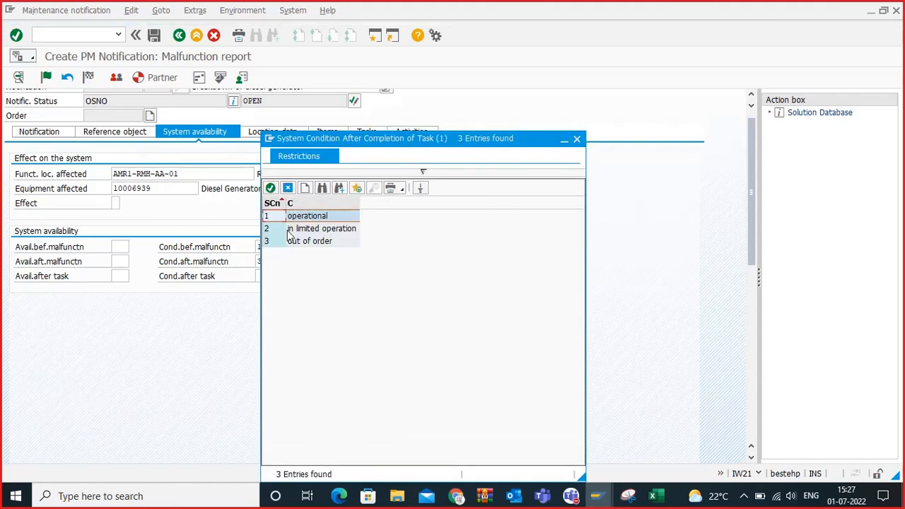
pyautogui.doubleClick(272, 220)
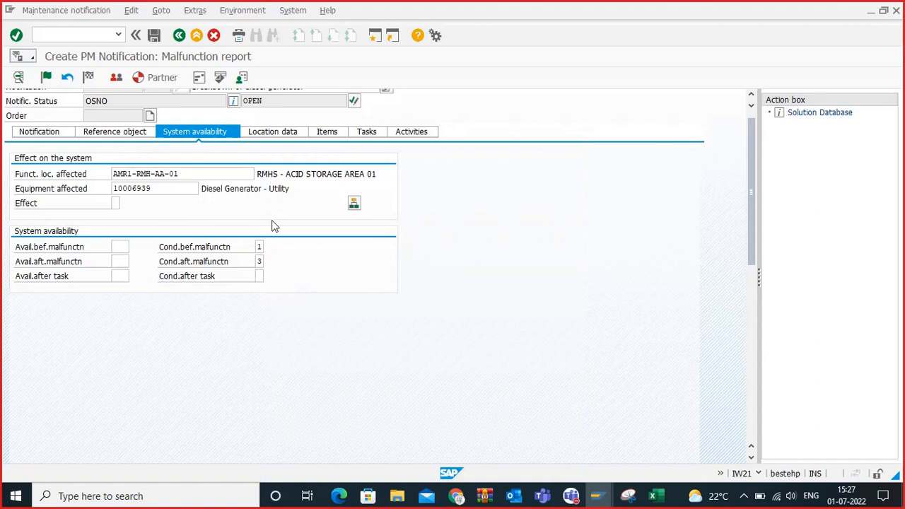
# Step: Review the notification's system availability, location data, items and tasks
pyautogui.click(263, 134)
pyautogui.click(179, 139)
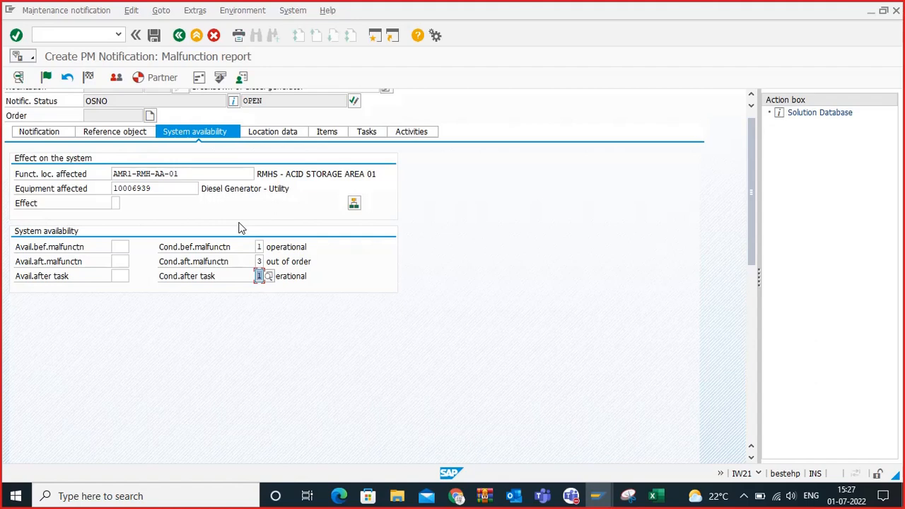
pyautogui.click(283, 135)
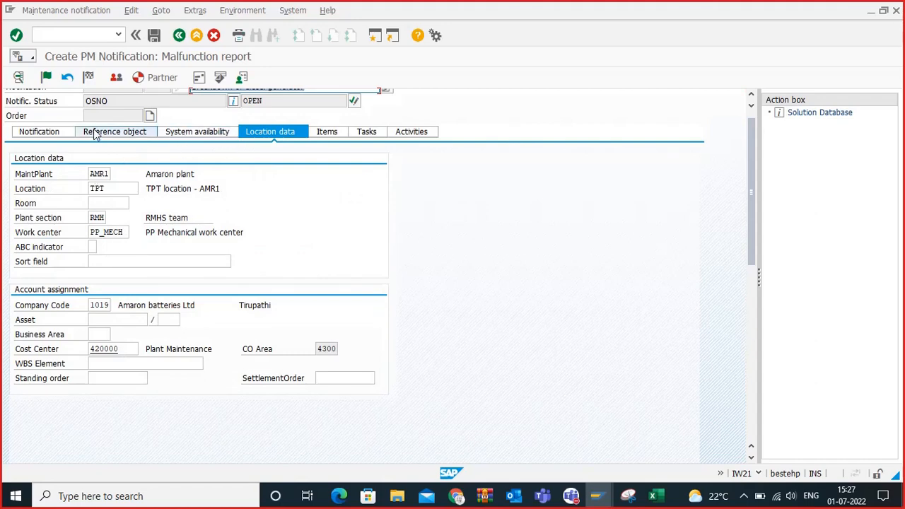
pyautogui.click(328, 133)
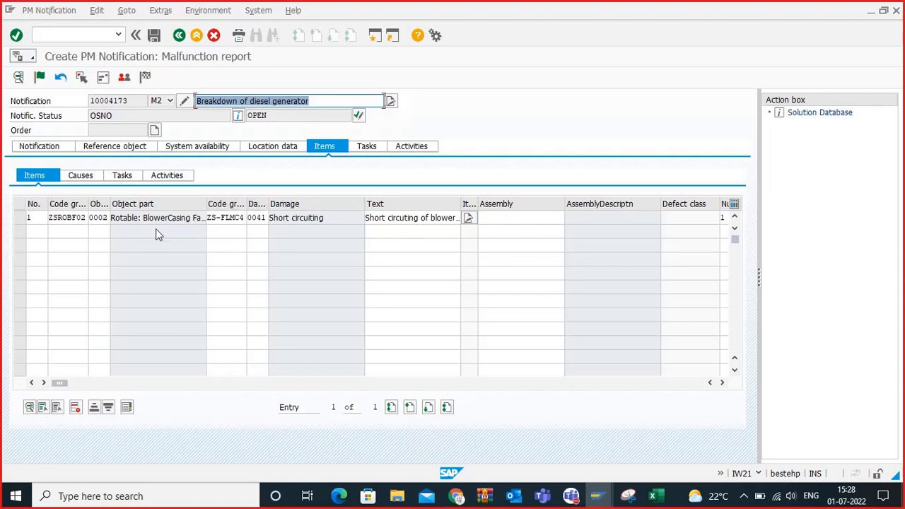
pyautogui.click(368, 149)
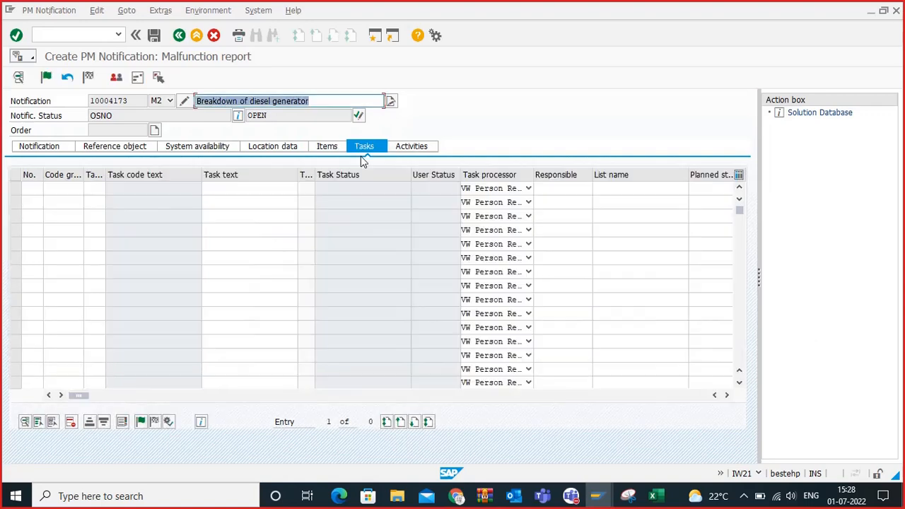
# Step: Save the malfunction report for the diesel generator breakdown
pyautogui.click(33, 186)
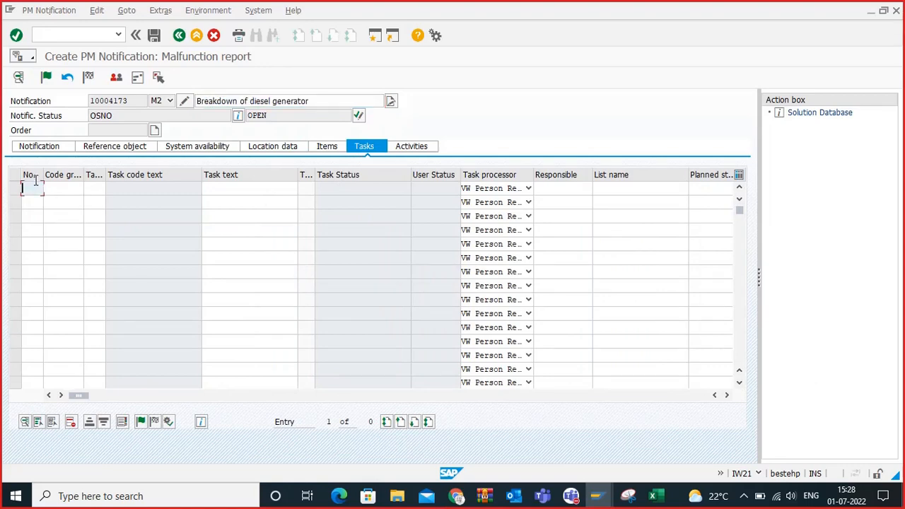
pyautogui.click(154, 36)
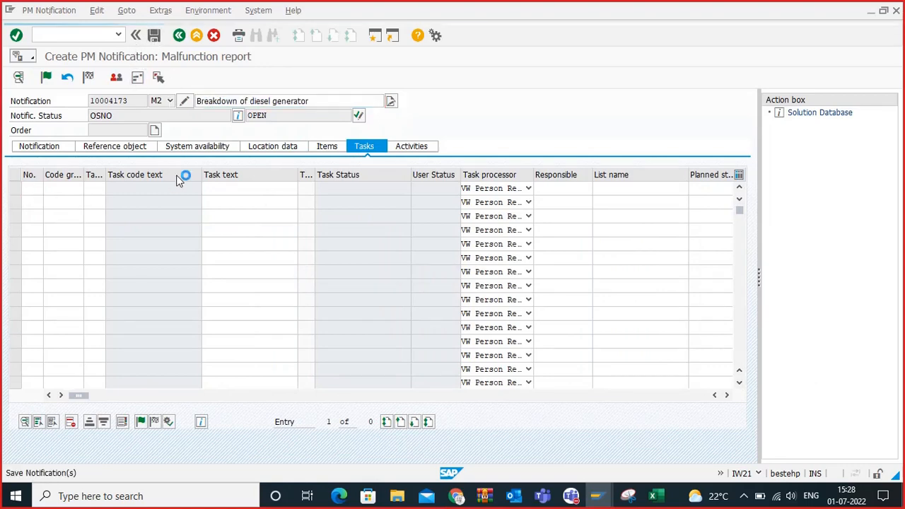
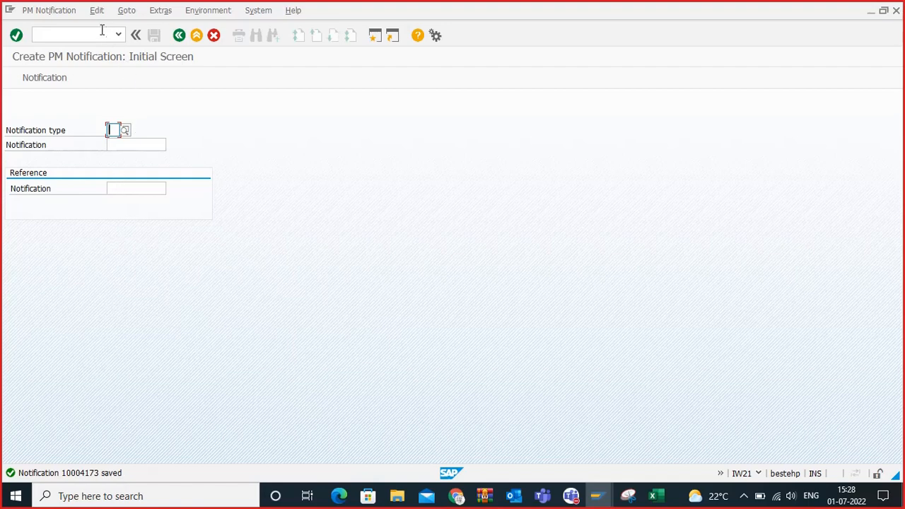
pyautogui.click(57, 11)
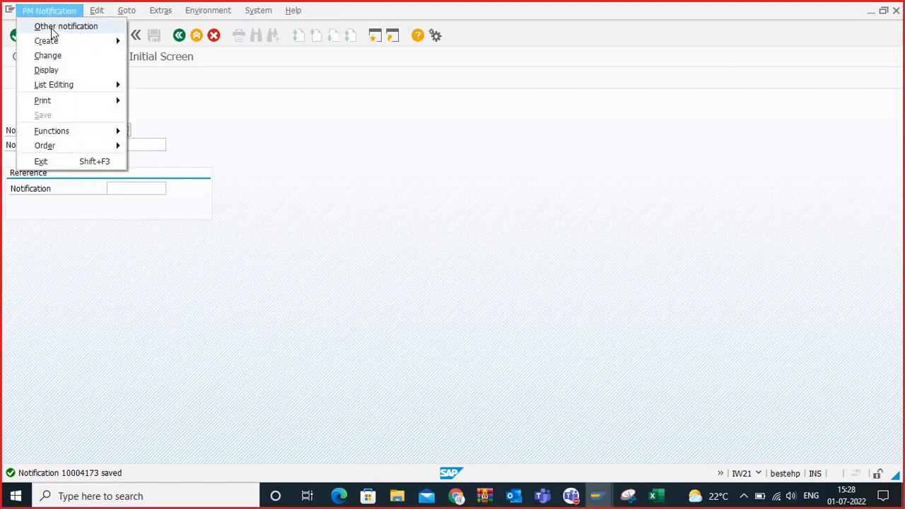
pyautogui.moveTo(48, 40)
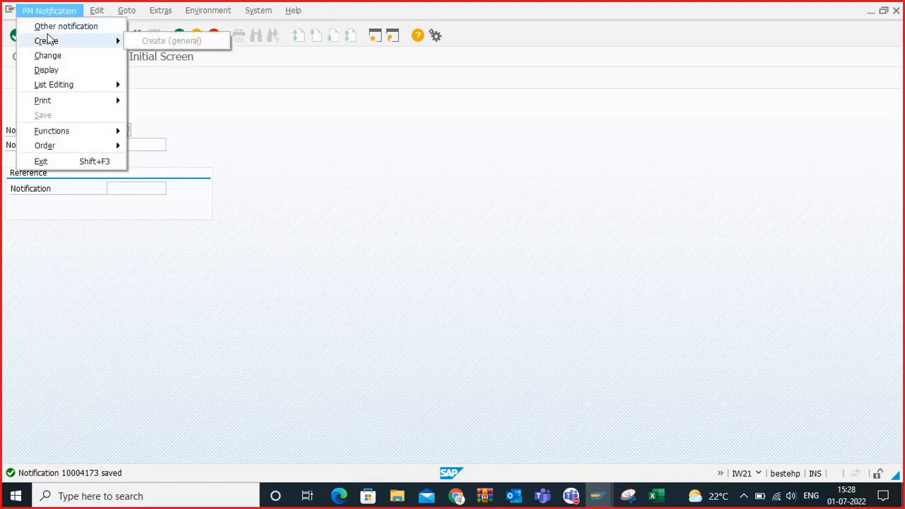
pyautogui.click(284, 125)
# Step: Open the change notifications list transaction IW28 in a new session
pyautogui.click(87, 39)
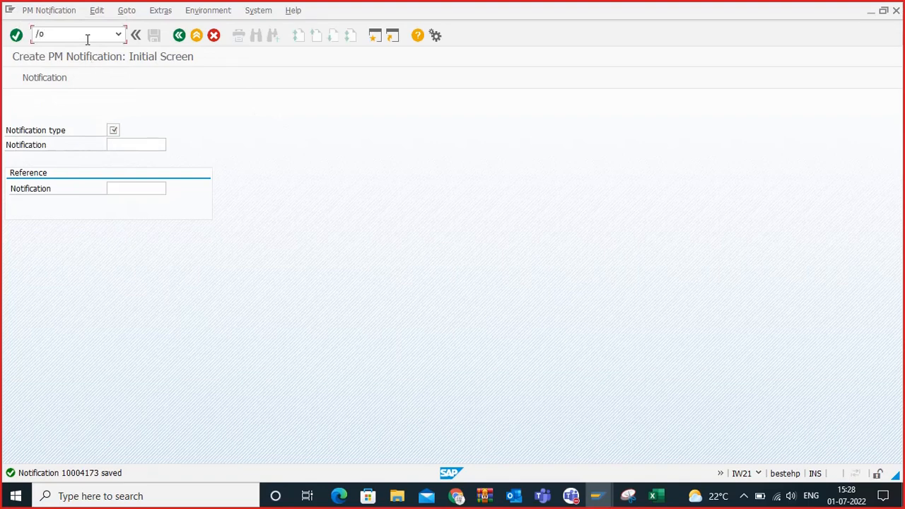
pyautogui.write('/oiw28')
pyautogui.press('Return')
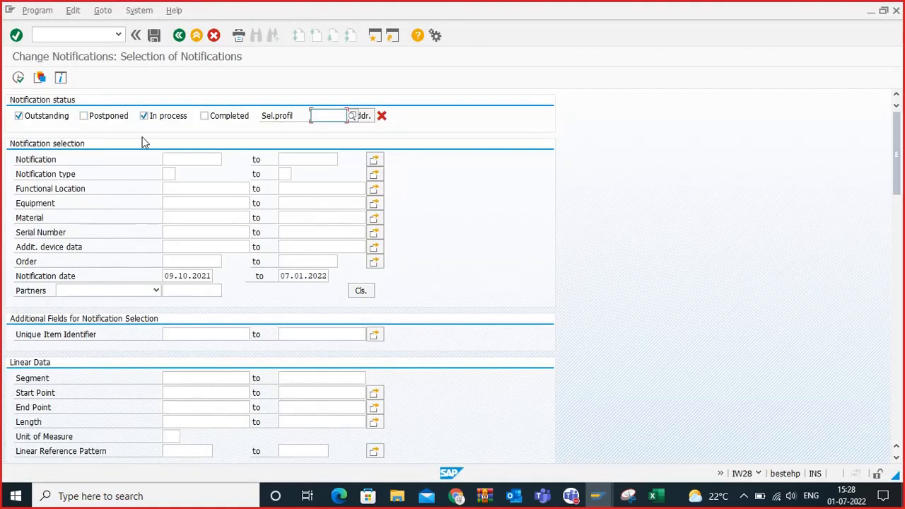
# Step: Clear the start of the notification date range and include postponed notifications in the selection
pyautogui.click(194, 276)
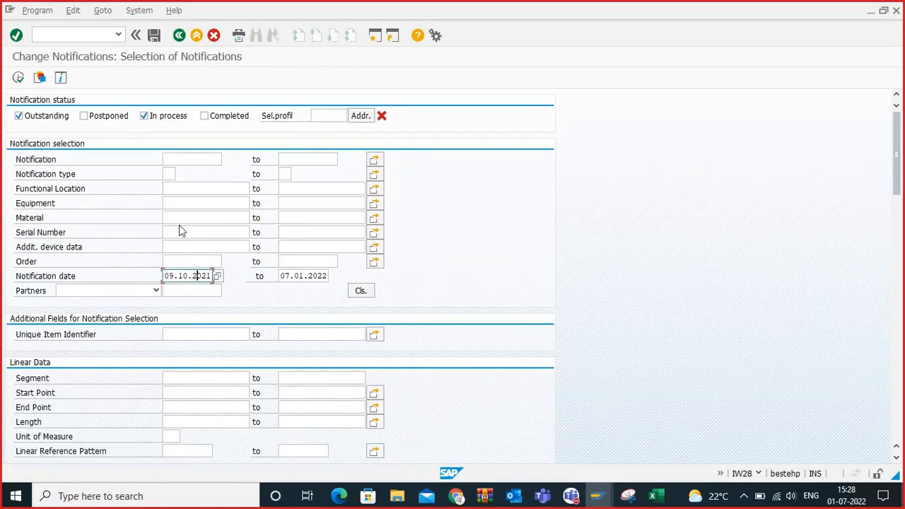
pyautogui.hotkey('ctrl', 'a')
pyautogui.press('Delete')
pyautogui.click(131, 188)
pyautogui.click(85, 117)
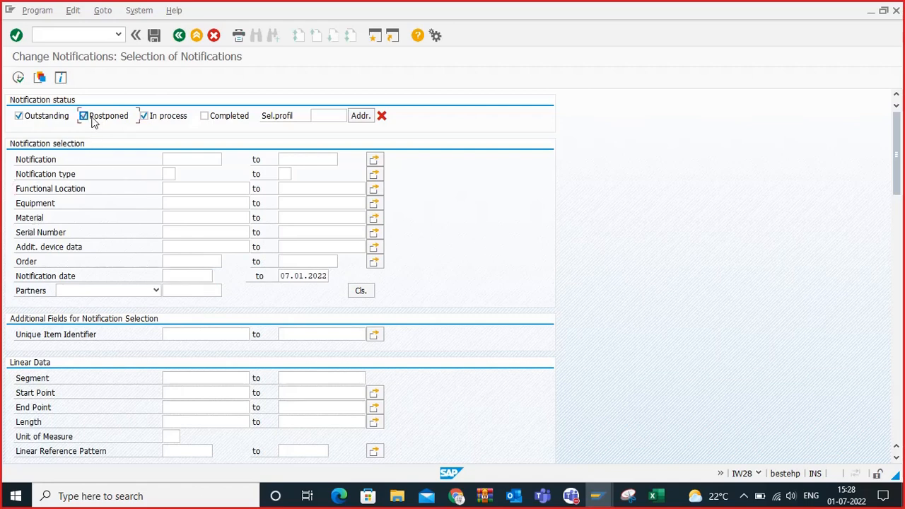
pyautogui.scroll(-1, 159, 260)
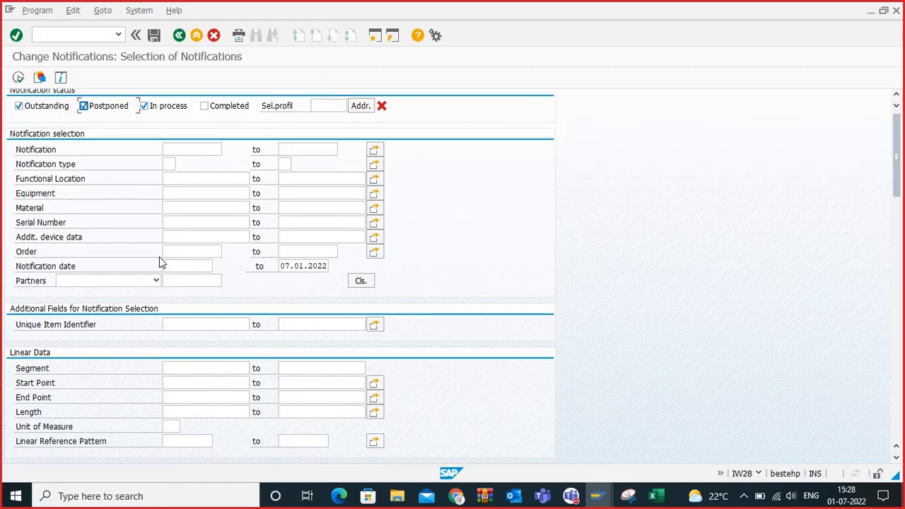
pyautogui.scroll(1, 159, 261)
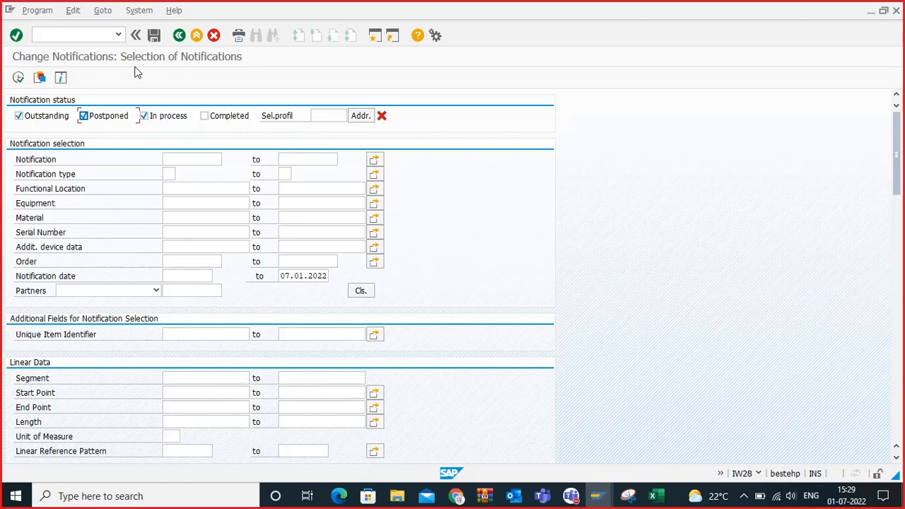
# Step: Restrict the selection to notification type M2 Malfunction report
pyautogui.click(169, 175)
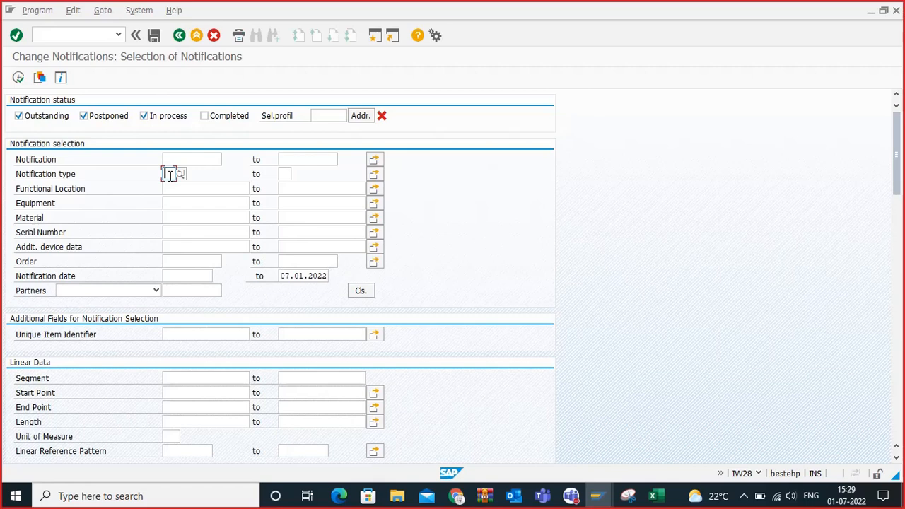
pyautogui.write('M1')
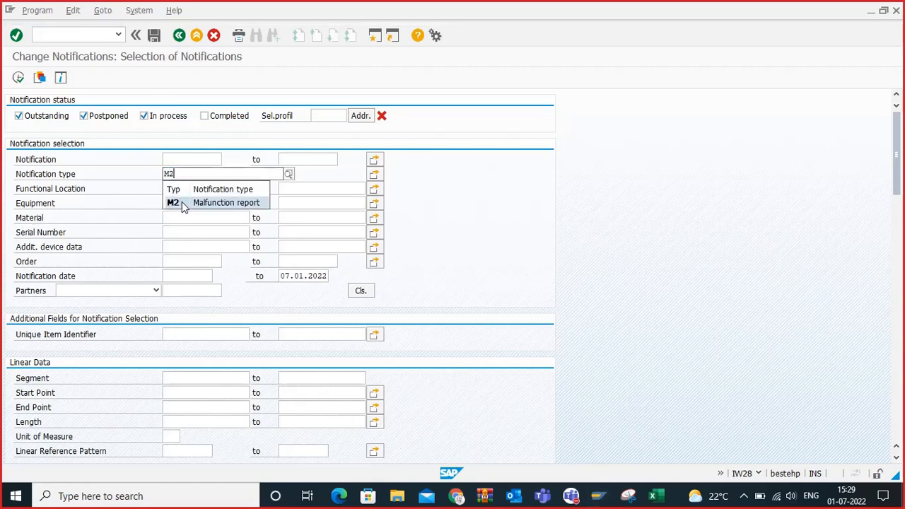
pyautogui.click(182, 203)
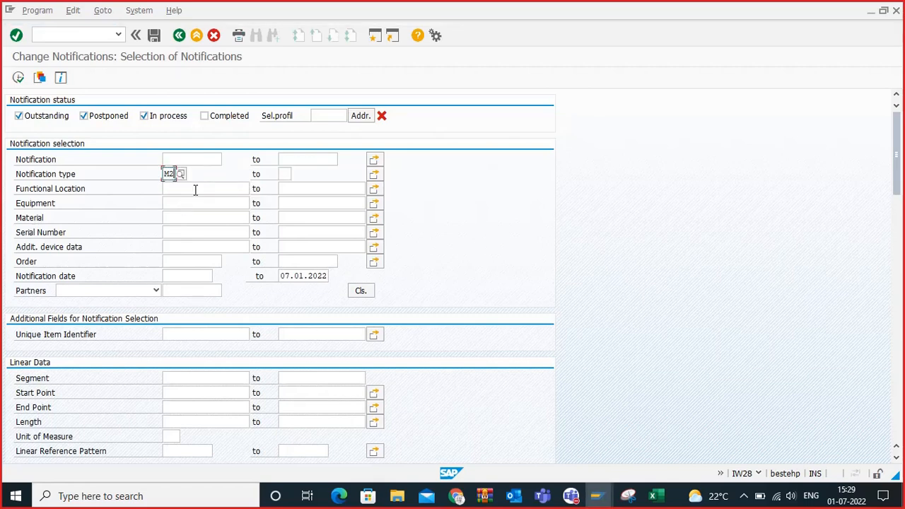
# Step: Restrict the selection to maintenance plant AMR1 and run the notification search
pyautogui.scroll(-2, 195, 191)
pyautogui.scroll(-8, 195, 198)
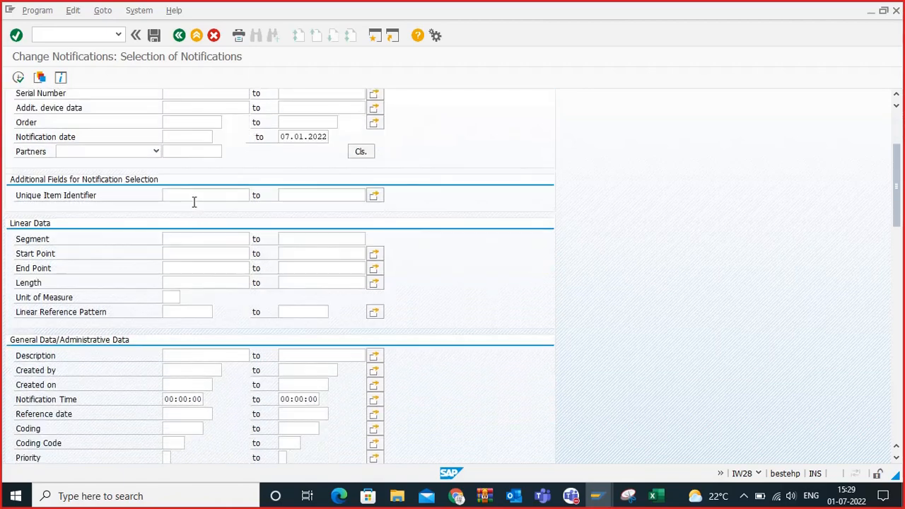
pyautogui.scroll(-15, 187, 221)
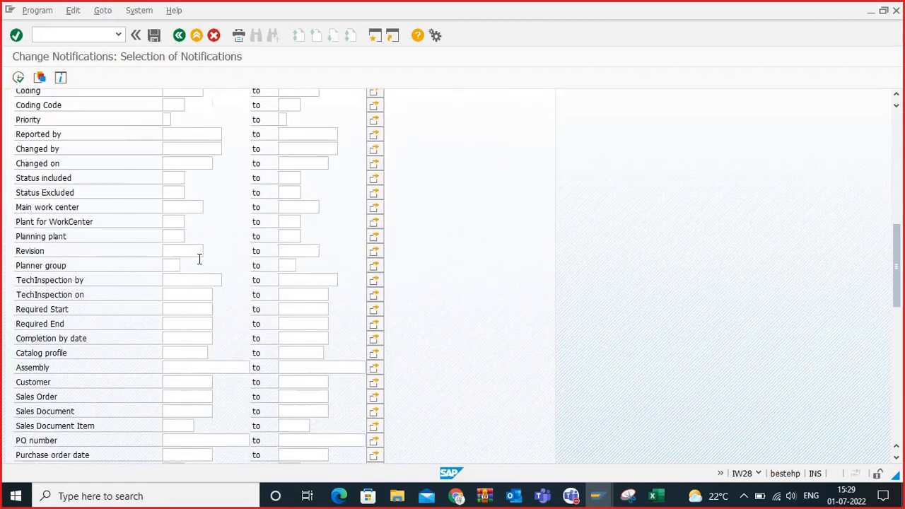
pyautogui.scroll(-10, 209, 285)
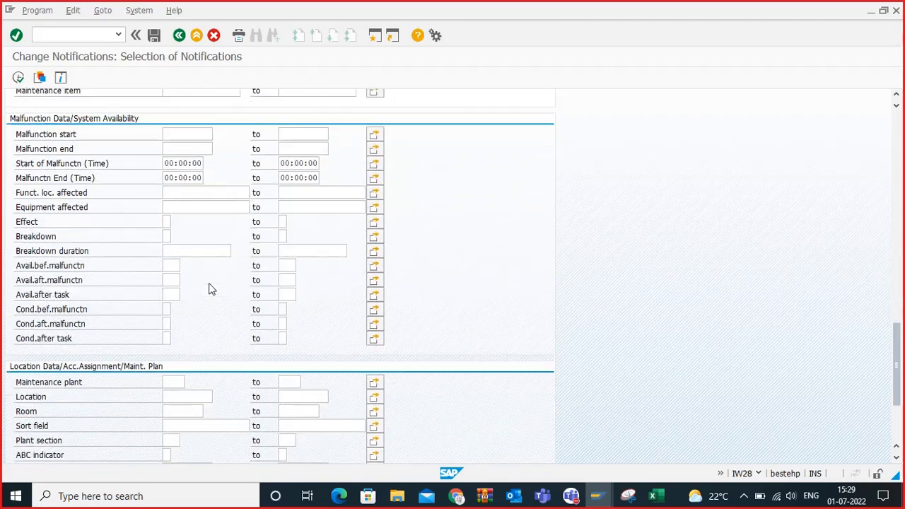
pyautogui.click(170, 382)
pyautogui.scroll(-3, 233, 332)
pyautogui.scroll(-3, 238, 330)
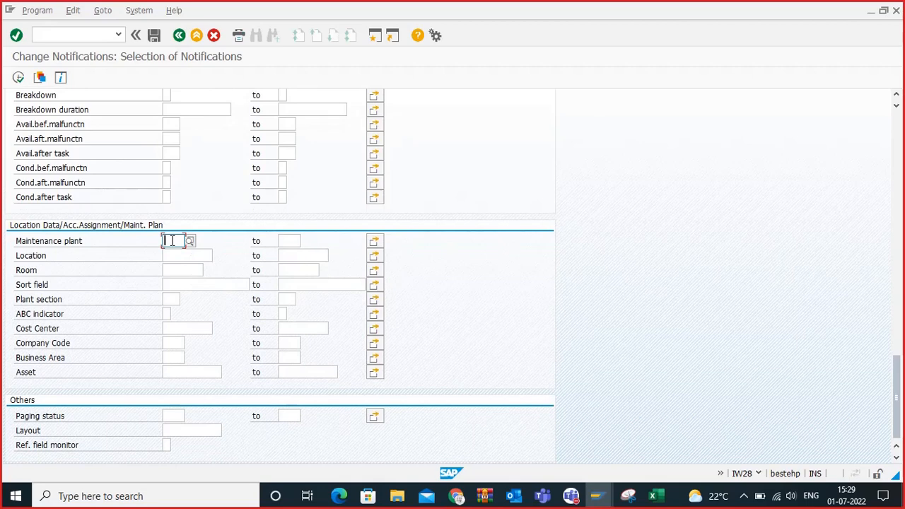
pyautogui.write('AMR1')
pyautogui.press('Return')
pyautogui.scroll(2, 126, 146)
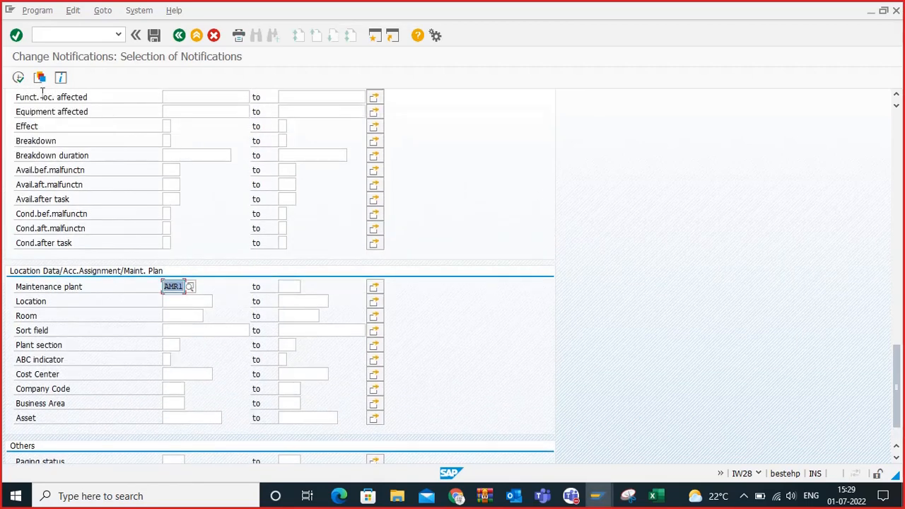
pyautogui.click(18, 77)
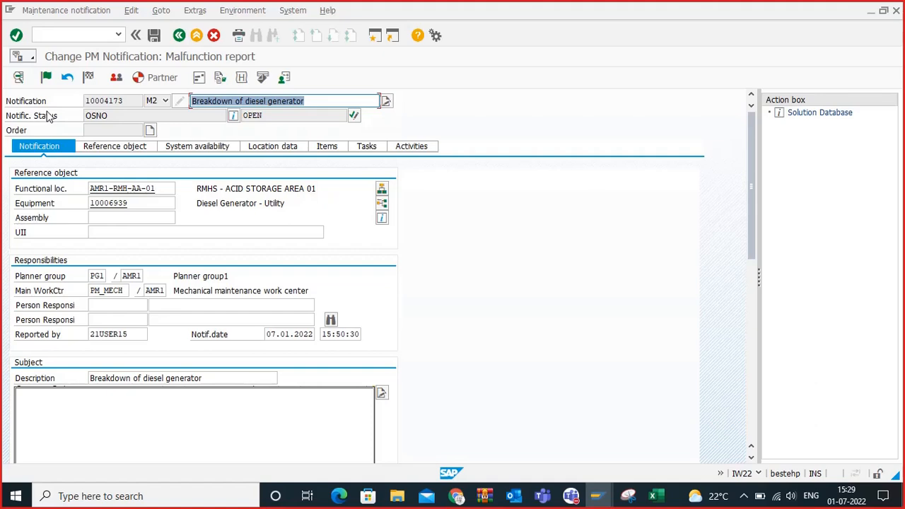
# Step: Go to the notification's tasks and open the catalog selection for the first task row's code group
pyautogui.click(322, 149)
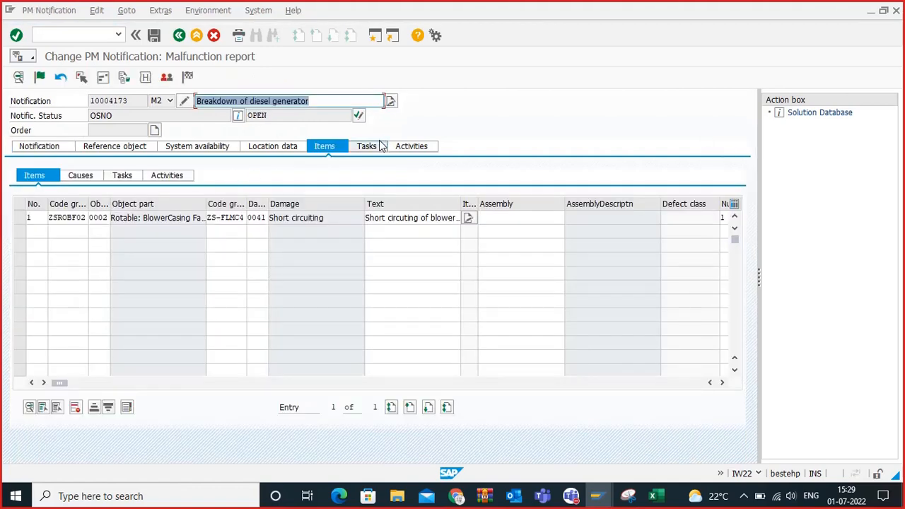
pyautogui.click(382, 144)
pyautogui.click(36, 192)
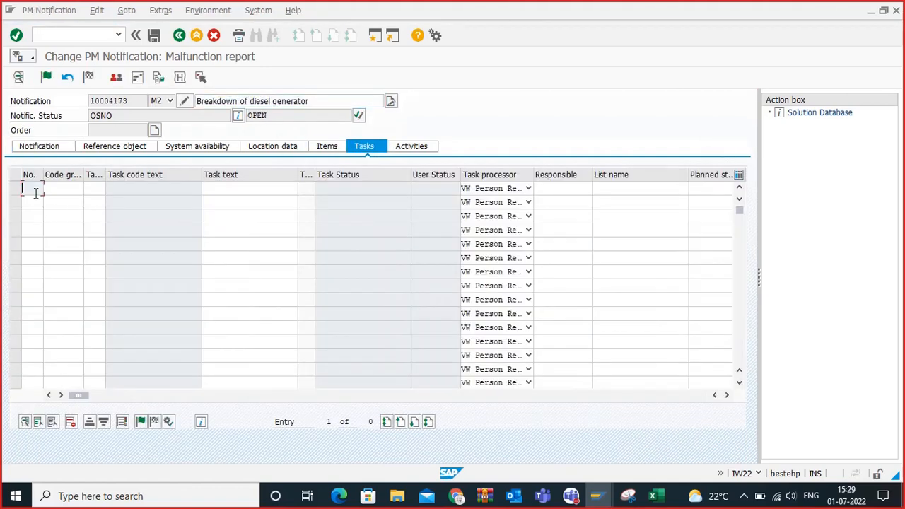
pyautogui.click(48, 187)
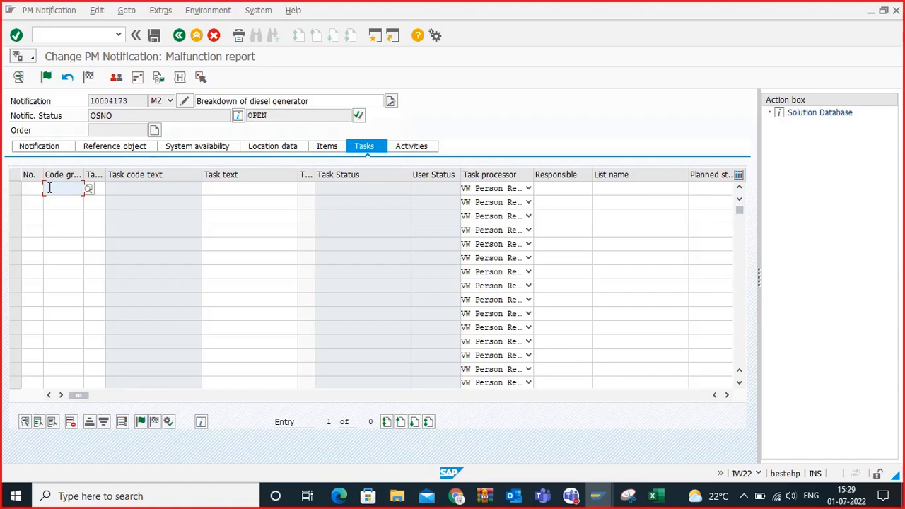
pyautogui.click(87, 187)
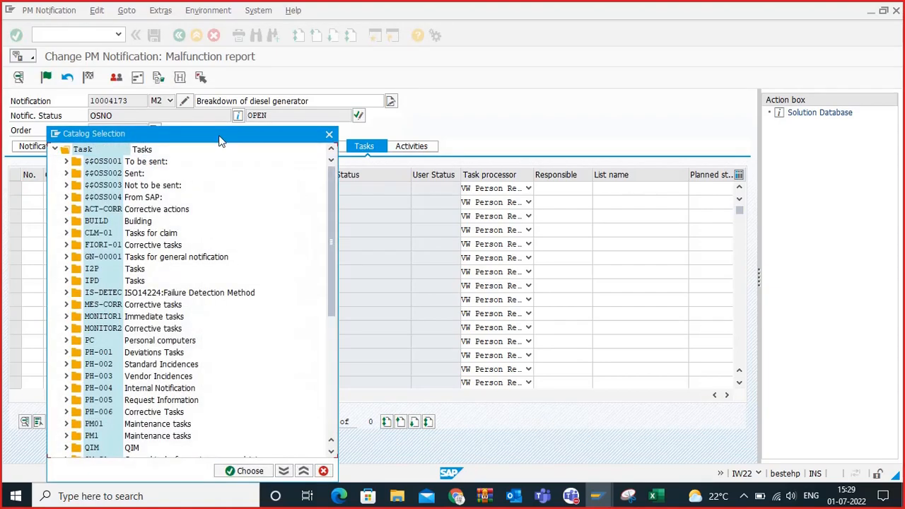
# Step: Look through the code groups in the task catalog for one that suits the breakdown
pyautogui.moveTo(219, 140); pyautogui.dragTo(393, 116)
pyautogui.scroll(-1, 404, 226)
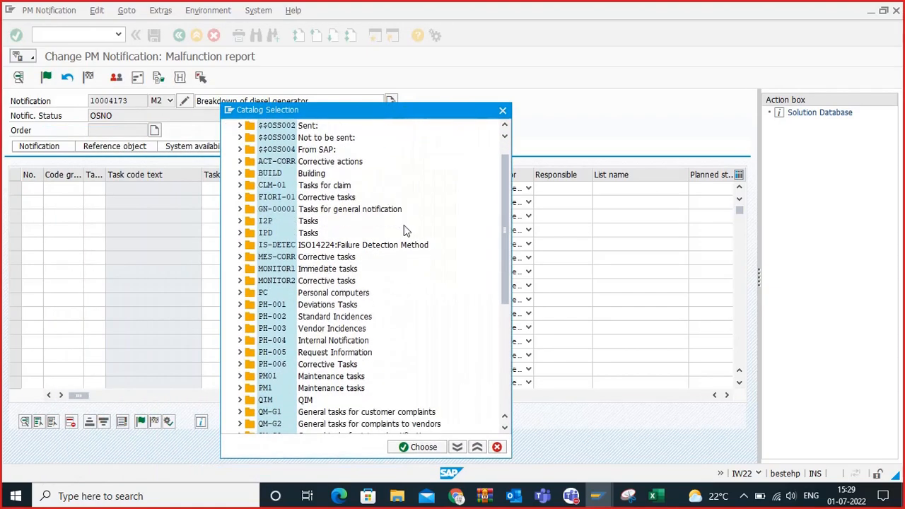
pyautogui.scroll(-4, 405, 230)
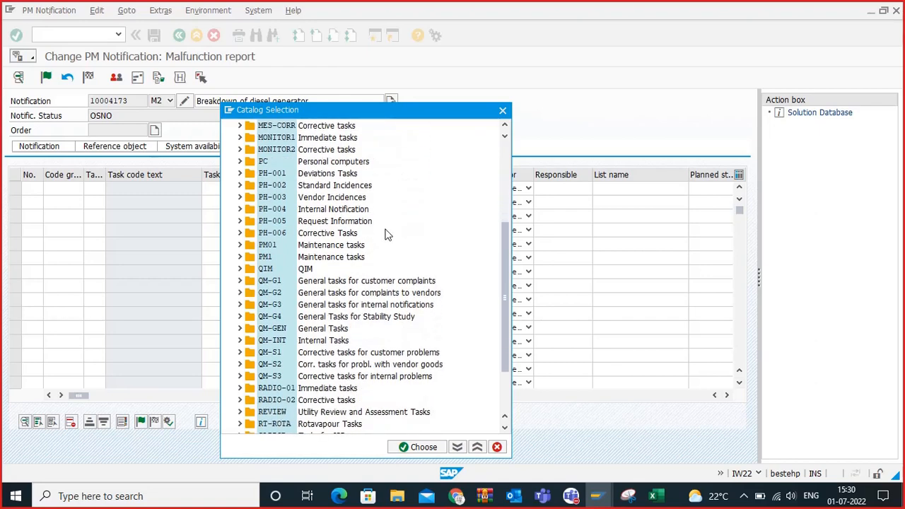
pyautogui.scroll(-2, 387, 235)
pyautogui.scroll(4, 346, 247)
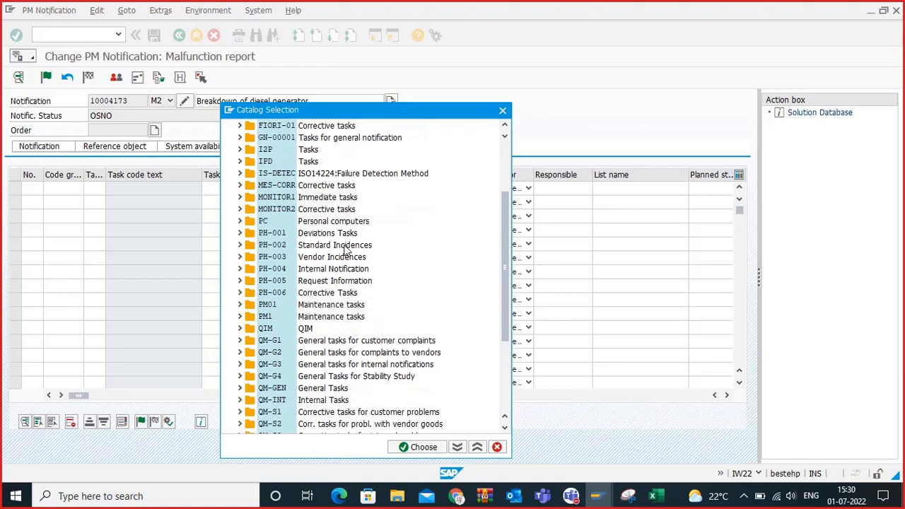
pyautogui.scroll(3, 346, 249)
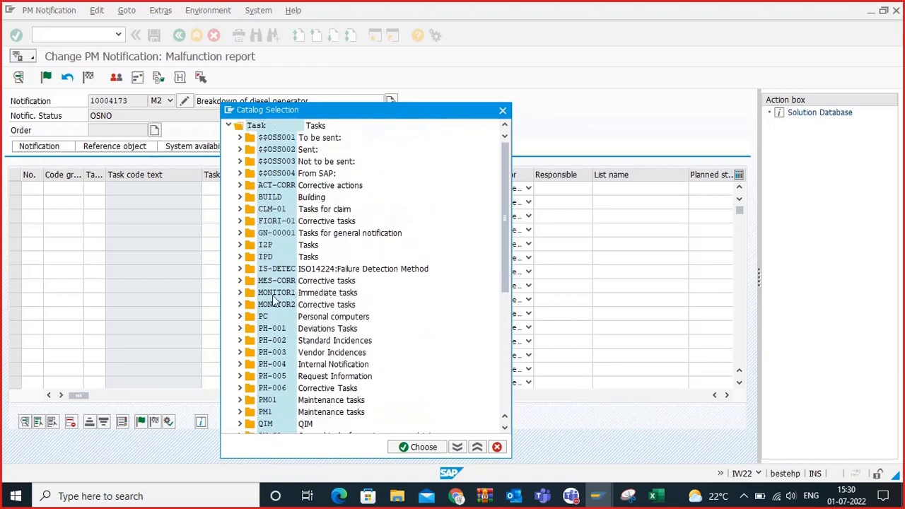
pyautogui.scroll(-1, 337, 247)
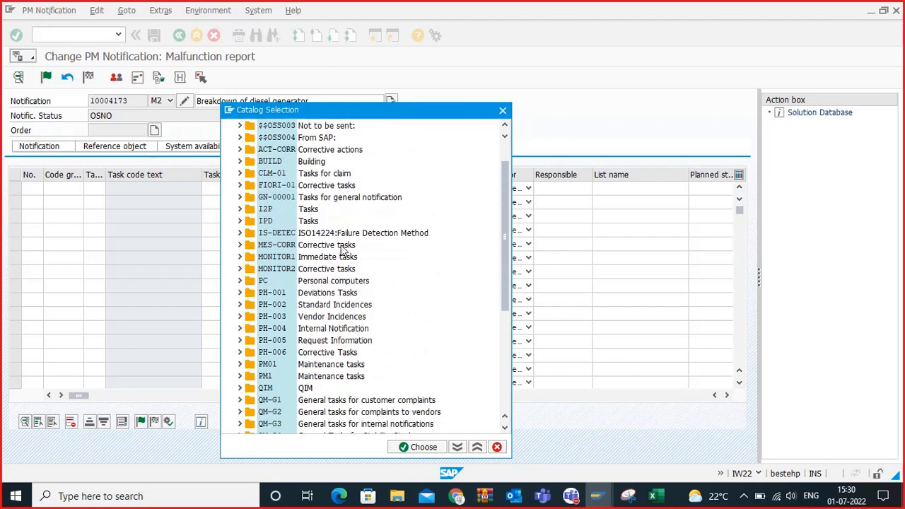
pyautogui.scroll(-2, 343, 250)
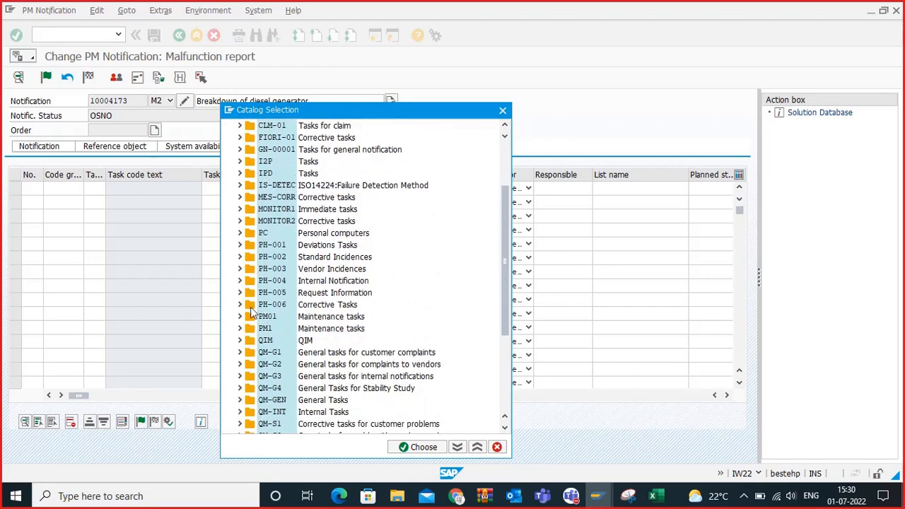
# Step: Examine the task codes in the PH-006 Corrective Tasks and PM01 Maintenance tasks code groups
pyautogui.click(240, 304)
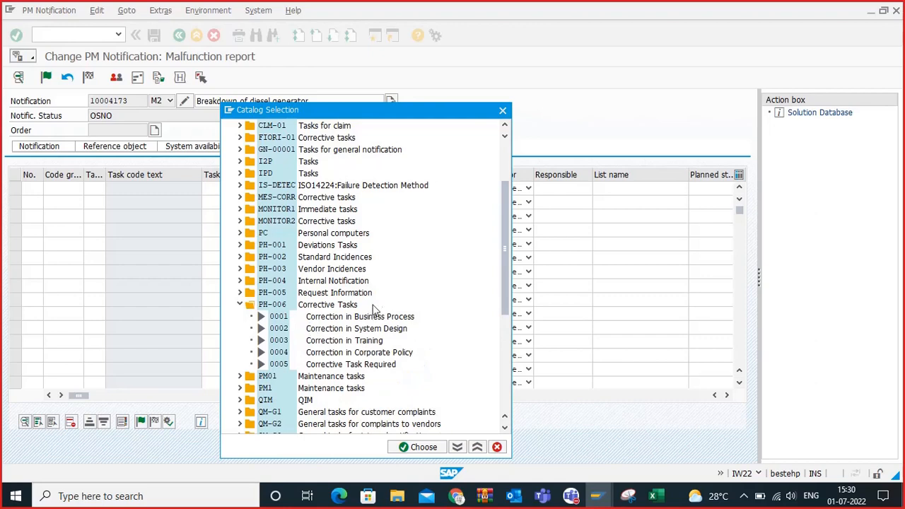
pyautogui.scroll(-2, 375, 311)
pyautogui.click(249, 332)
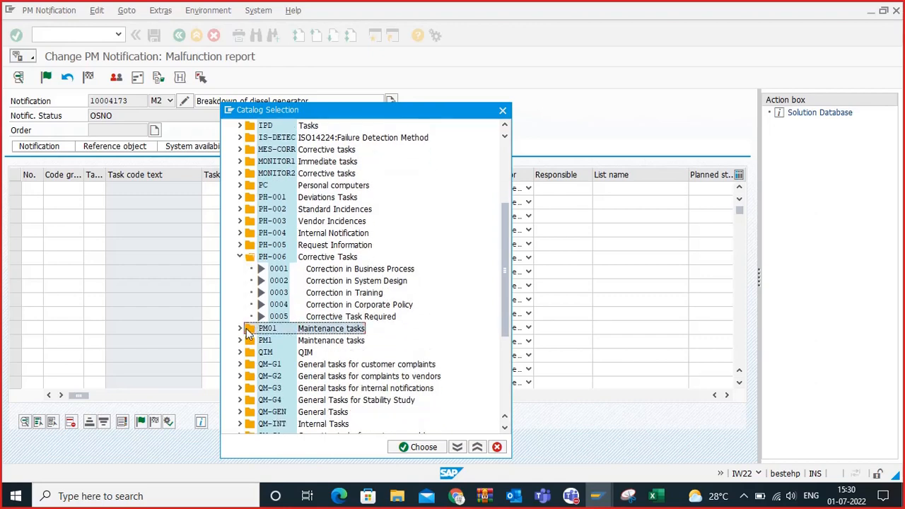
pyautogui.click(241, 328)
pyautogui.scroll(-5, 332, 295)
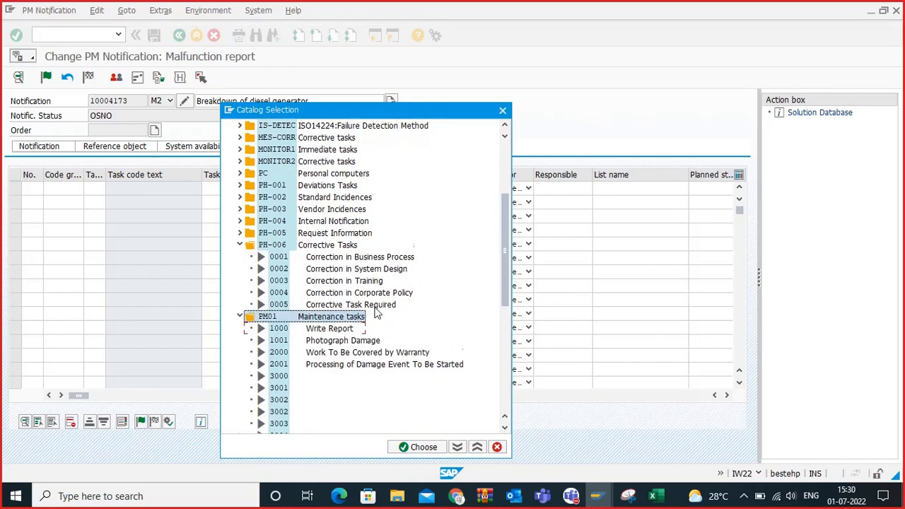
pyautogui.scroll(-4, 332, 296)
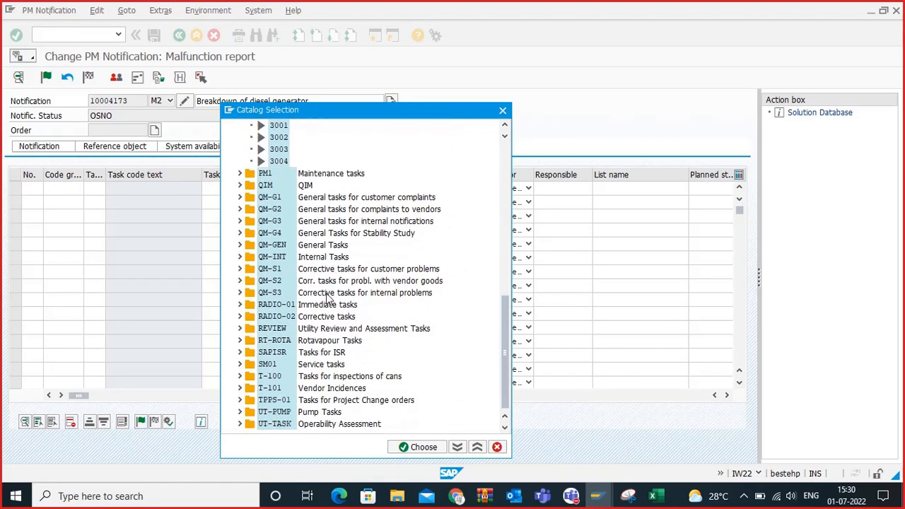
pyautogui.scroll(6, 329, 297)
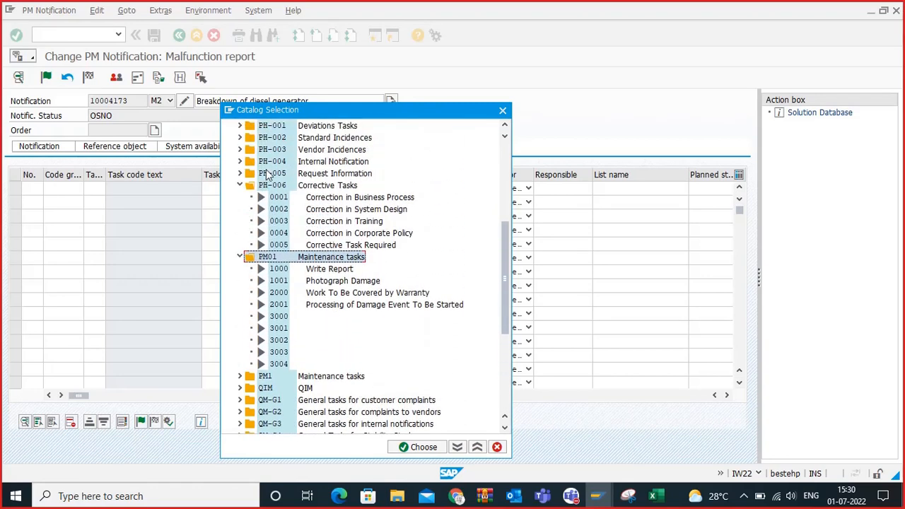
pyautogui.scroll(2, 267, 175)
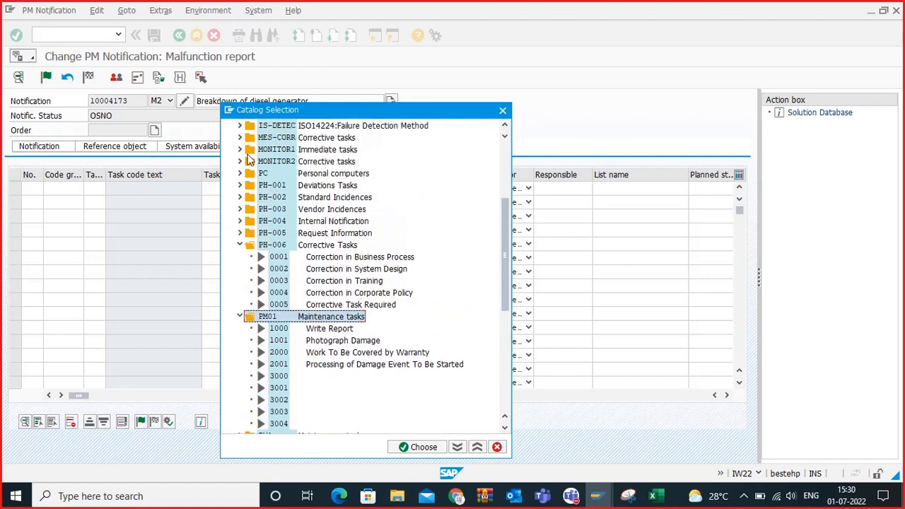
# Step: Examine the task codes in the MONITOR1, MES-CORR, I2P and $$OSS001 code groups, collapsing each group again
pyautogui.click(240, 150)
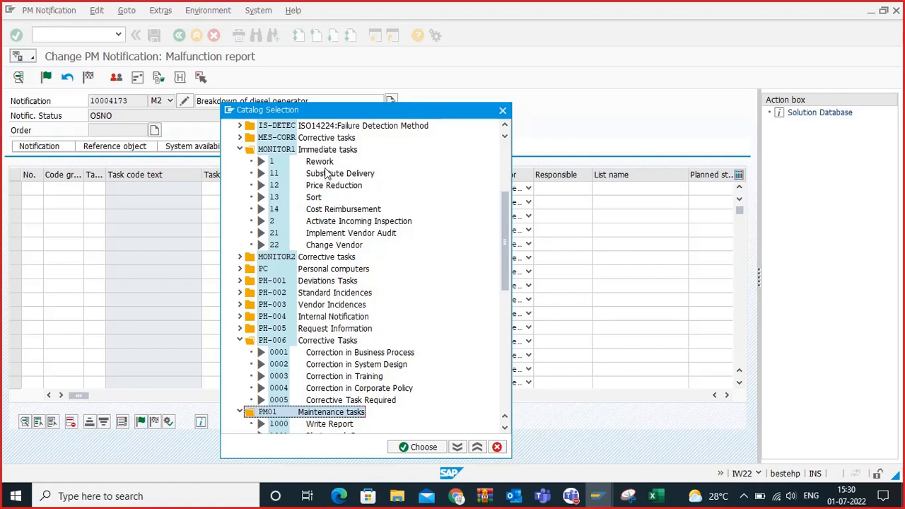
pyautogui.scroll(1, 327, 176)
pyautogui.click(240, 173)
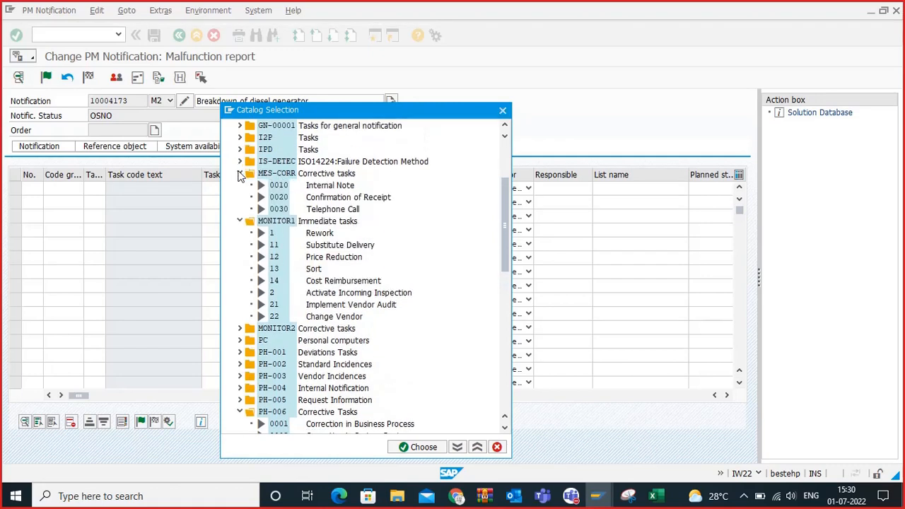
pyautogui.scroll(1, 247, 178)
pyautogui.click(240, 162)
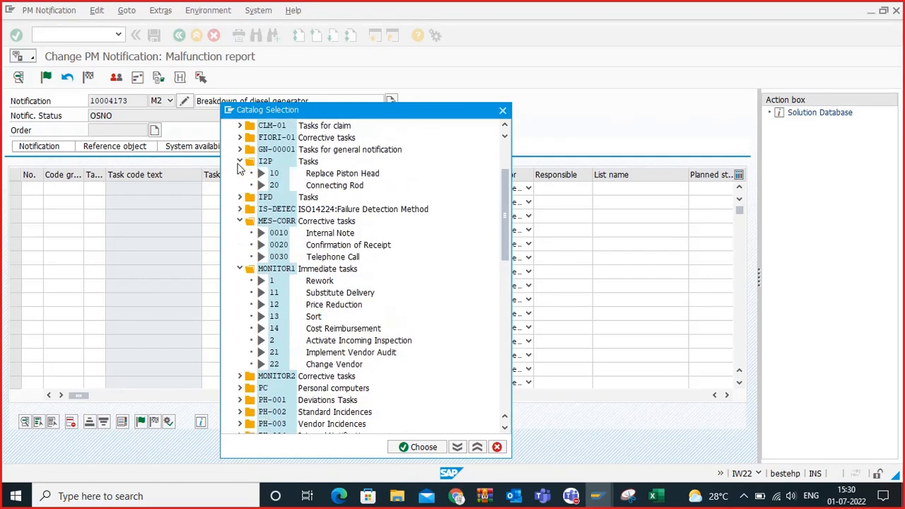
pyautogui.click(239, 162)
pyautogui.scroll(3, 265, 150)
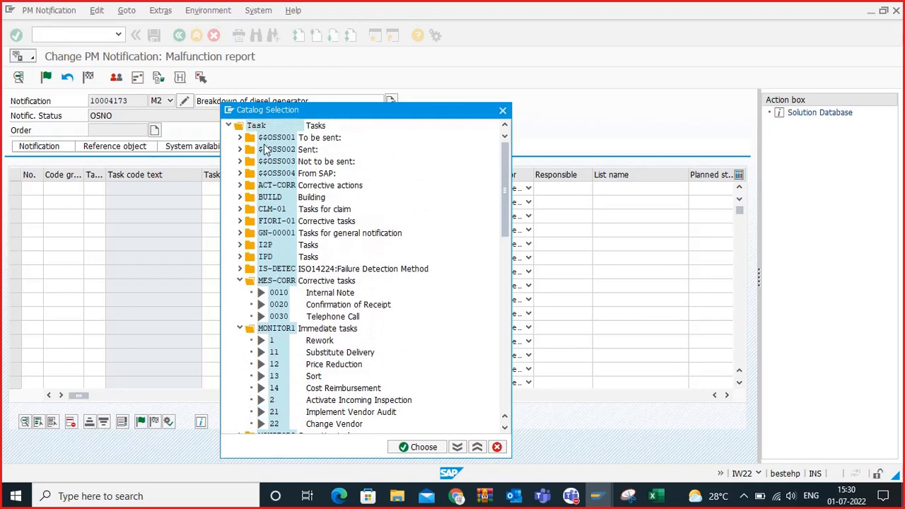
pyautogui.click(239, 138)
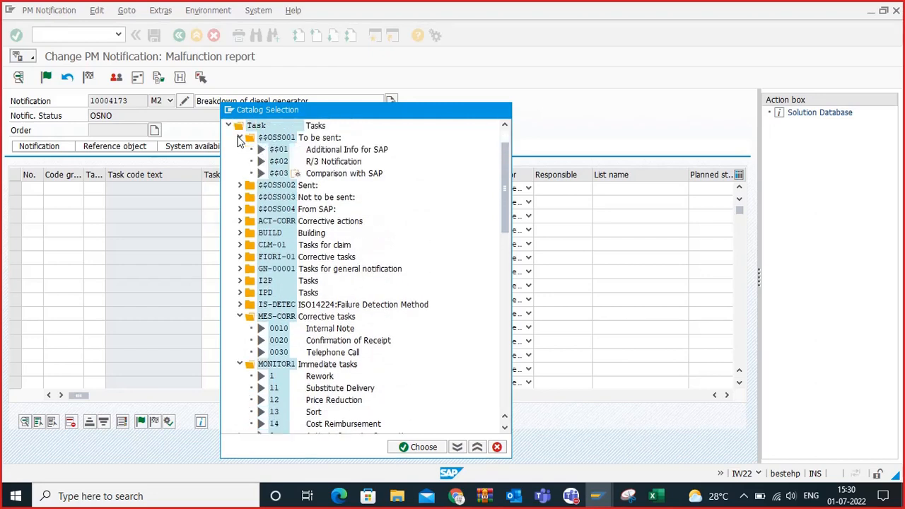
pyautogui.click(240, 138)
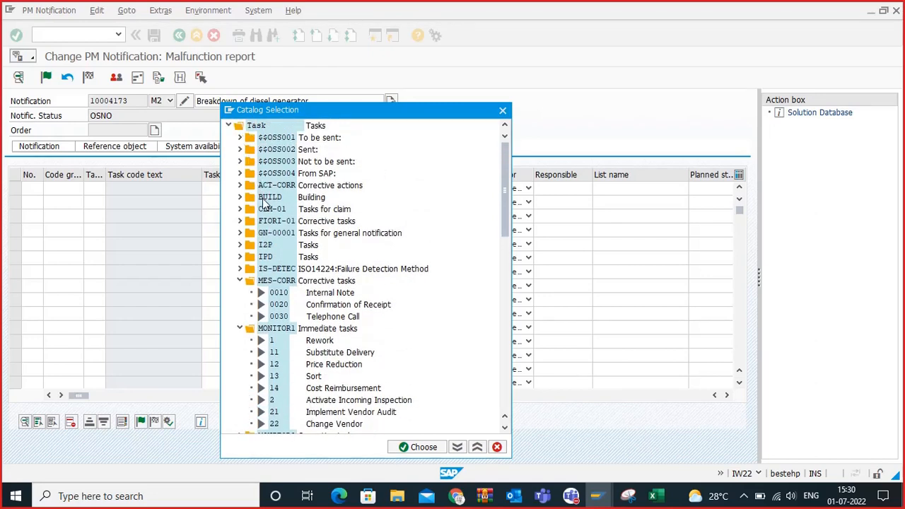
pyautogui.click(239, 280)
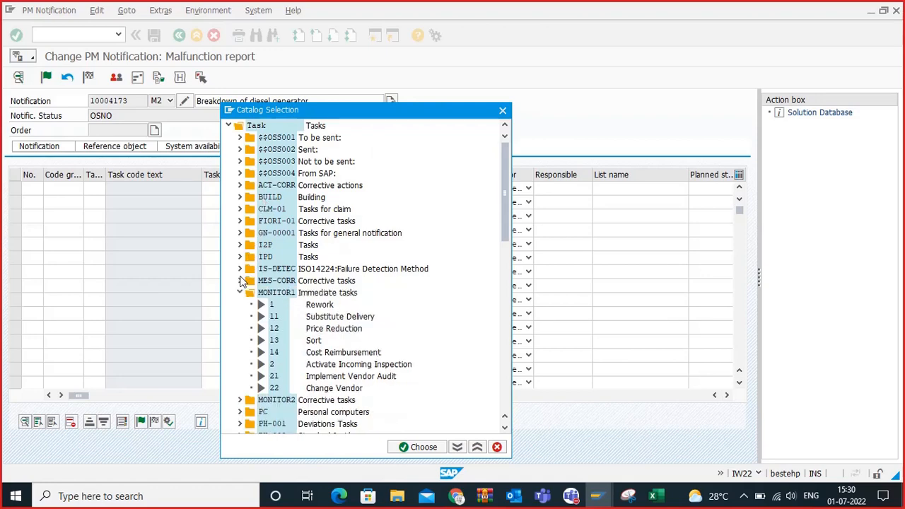
pyautogui.click(241, 294)
# Step: Review the PM01 maintenance tasks again and check the codes in the QM-S3 and PM1 code groups
pyautogui.scroll(-6, 349, 298)
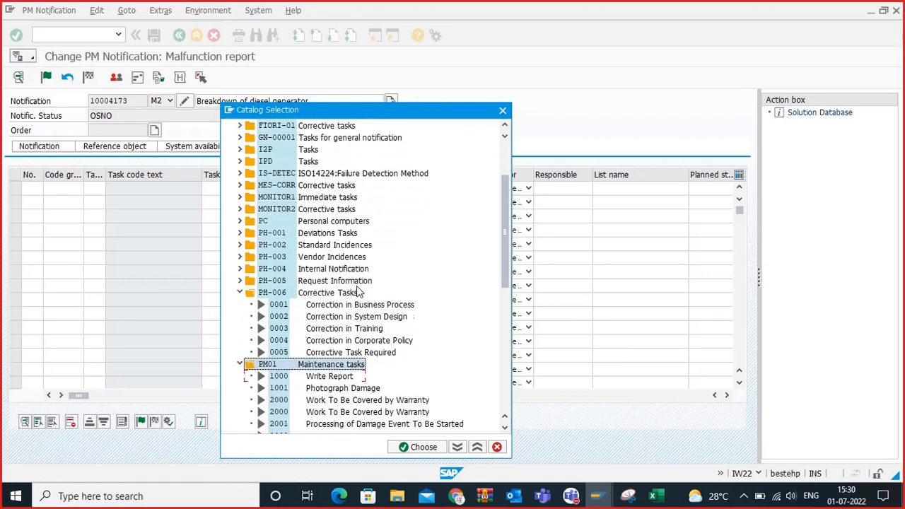
pyautogui.scroll(-3, 322, 321)
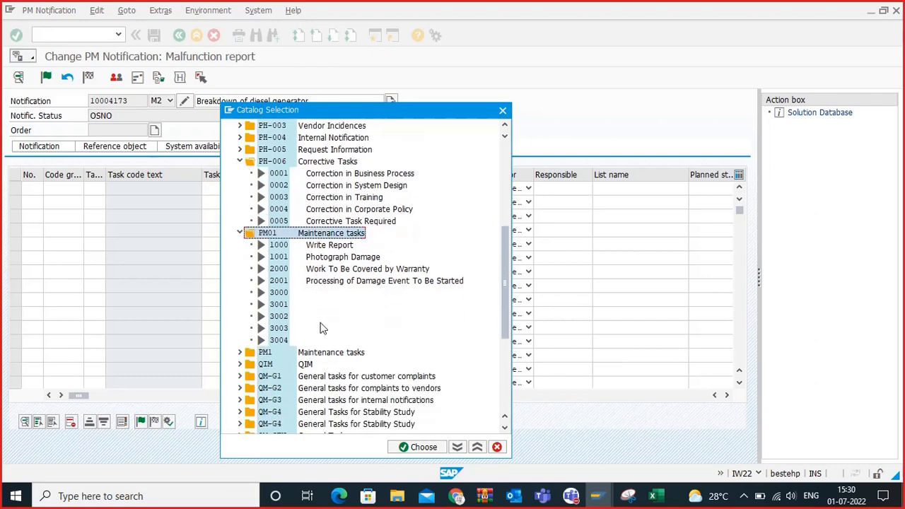
pyautogui.scroll(-4, 321, 325)
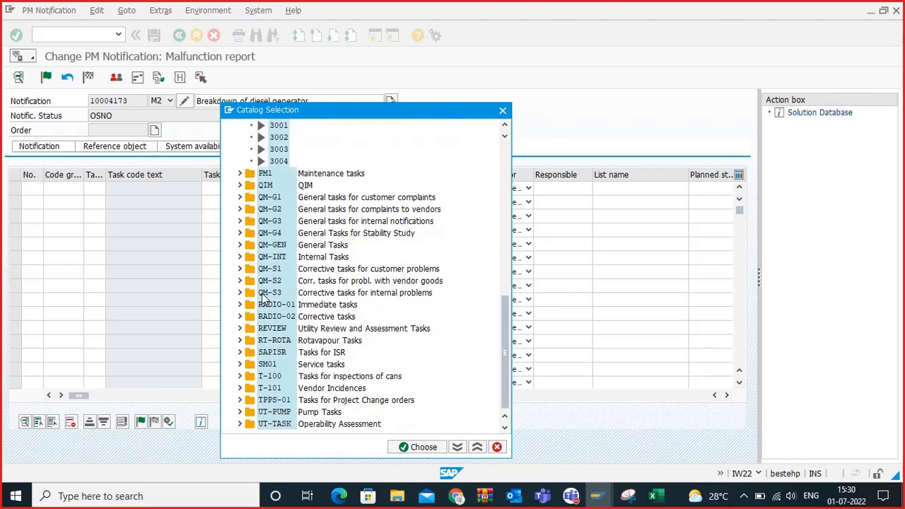
pyautogui.click(239, 294)
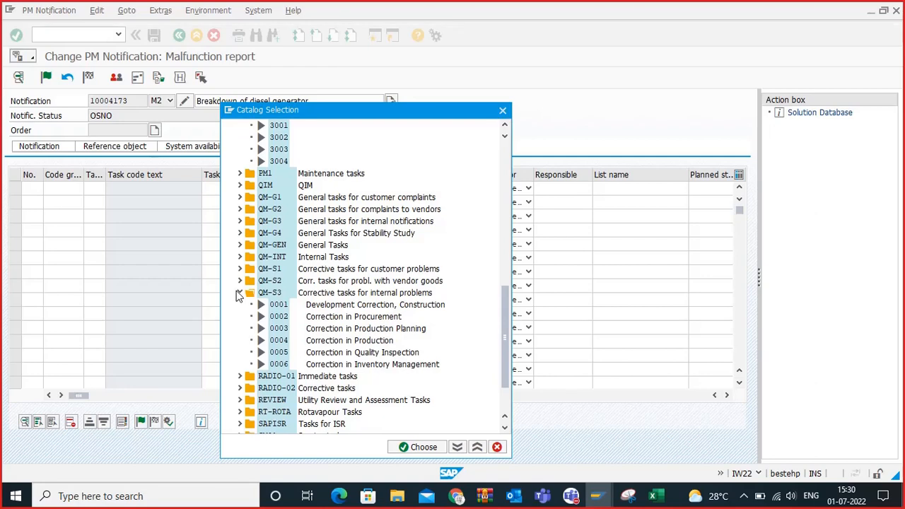
pyautogui.click(239, 293)
pyautogui.scroll(1, 265, 244)
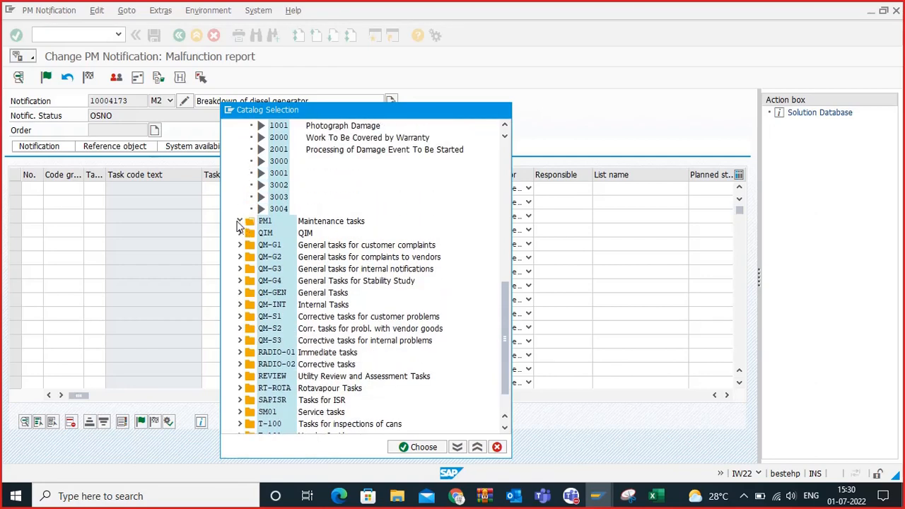
pyautogui.click(239, 222)
pyautogui.click(239, 222)
pyautogui.scroll(2, 348, 267)
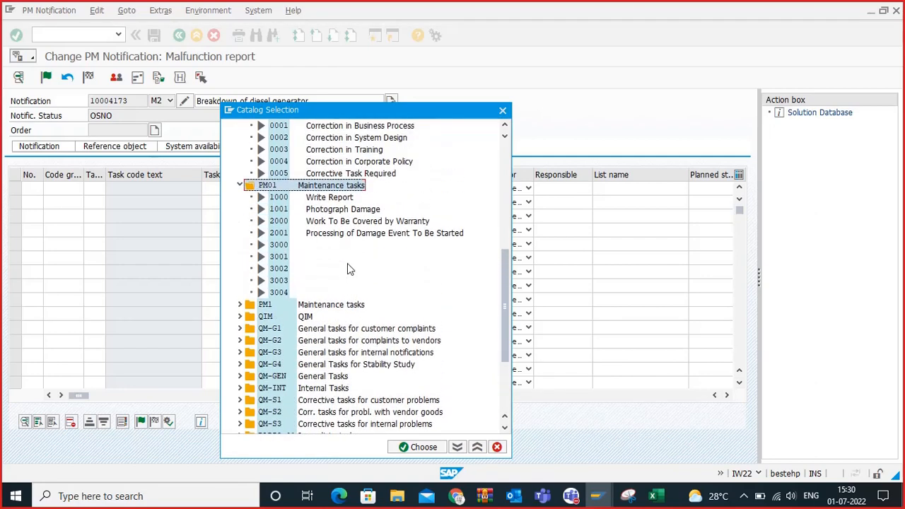
# Step: Assign task code 1 Rework from the MONITOR1 Immediate tasks code group to the first task row
pyautogui.scroll(2, 347, 267)
pyautogui.scroll(1, 322, 223)
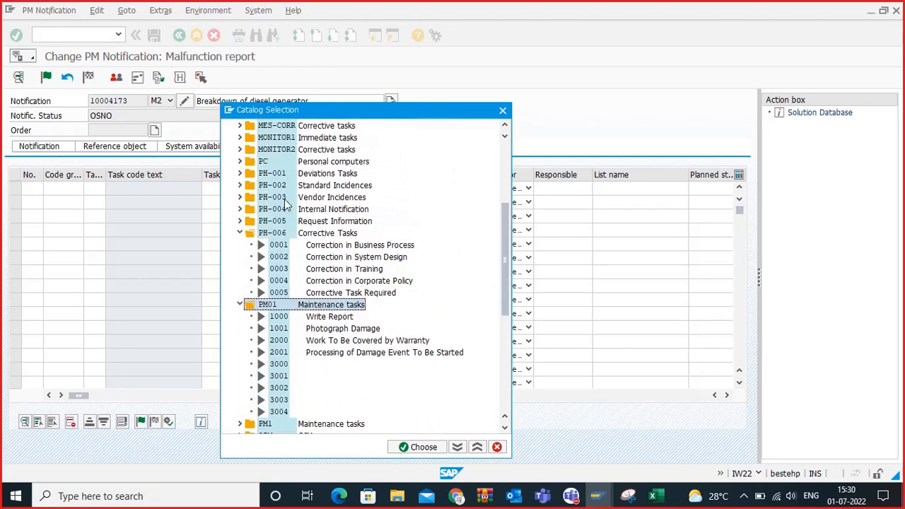
pyautogui.scroll(3, 289, 212)
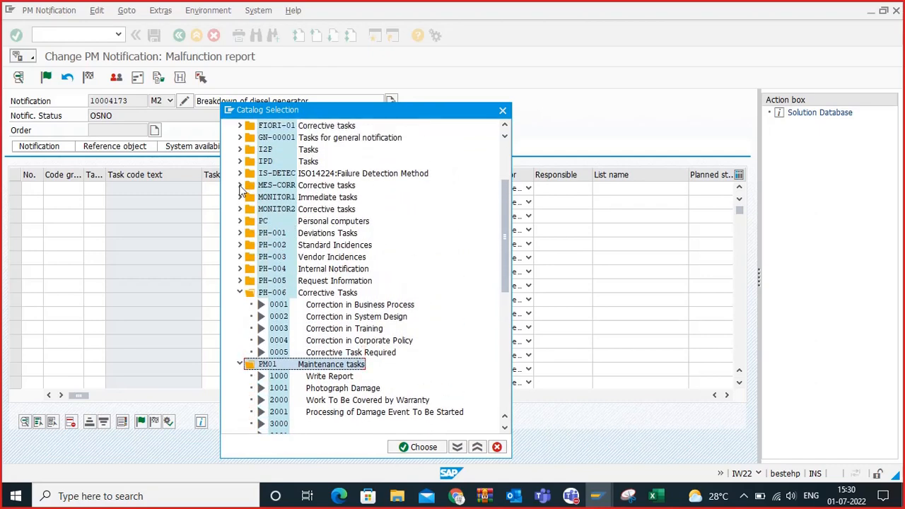
pyautogui.click(240, 185)
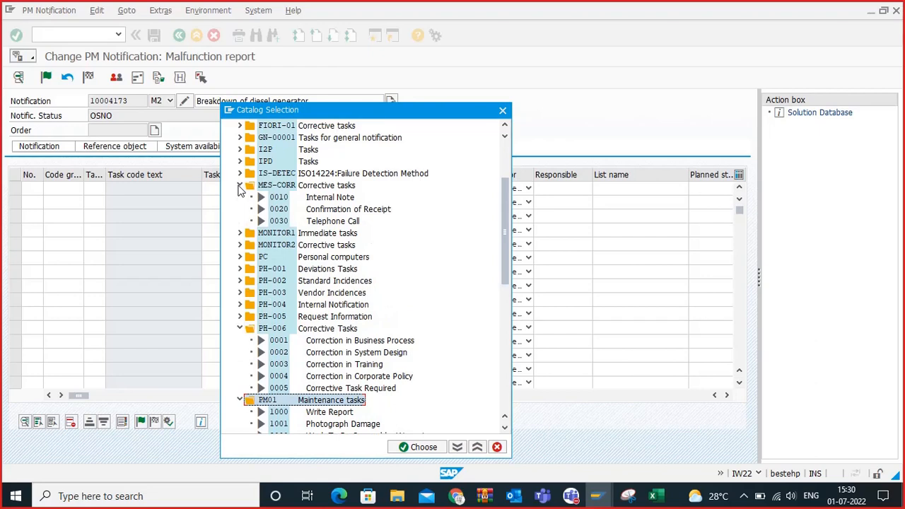
pyautogui.click(240, 232)
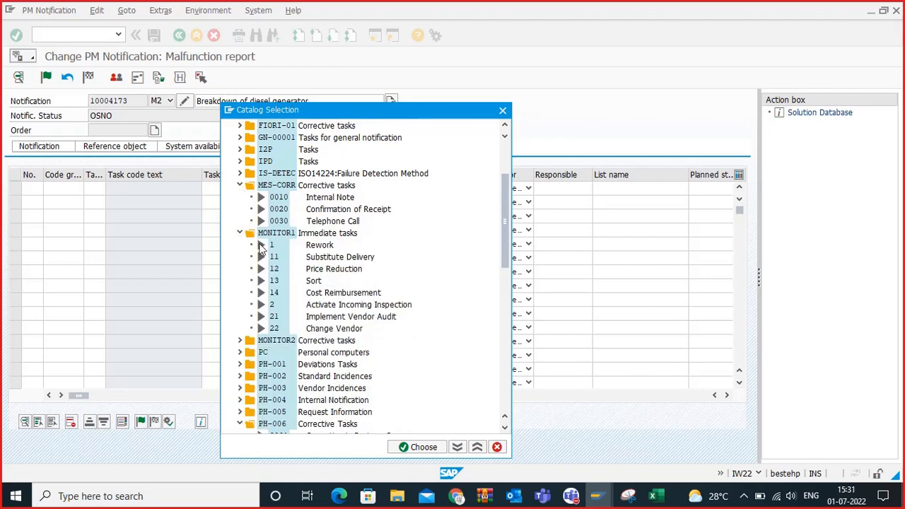
pyautogui.doubleClick(261, 246)
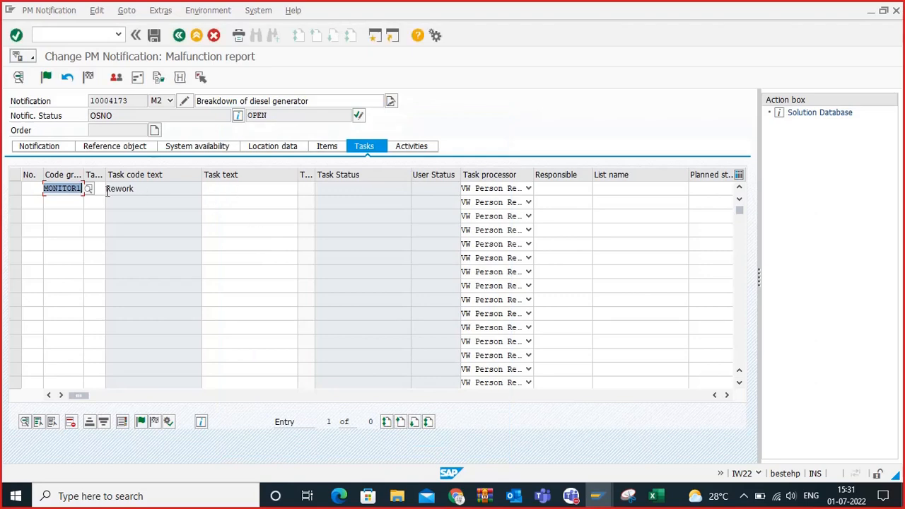
# Step: Set the first task row to code 0002 Repair from the QM-INT Internal Tasks code group
pyautogui.click(89, 188)
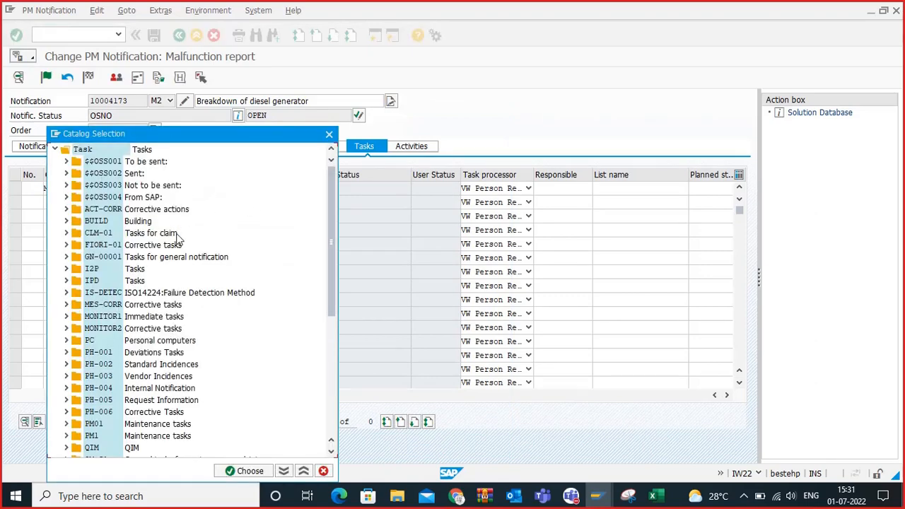
pyautogui.scroll(-3, 177, 258)
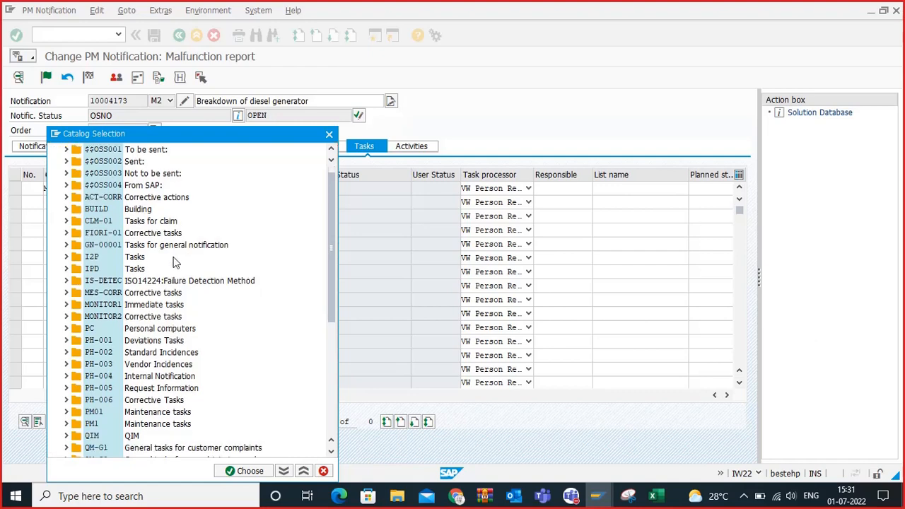
pyautogui.scroll(-5, 173, 257)
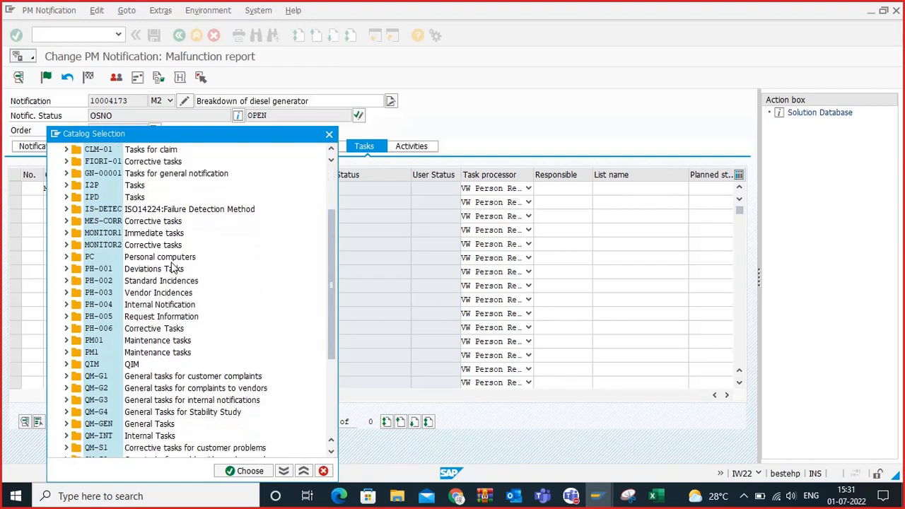
pyautogui.scroll(-3, 170, 276)
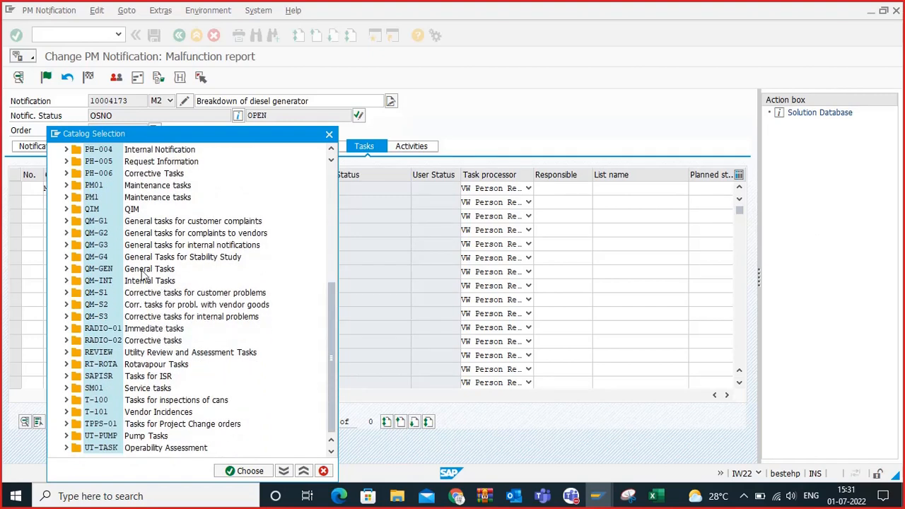
pyautogui.click(65, 281)
pyautogui.click(99, 304)
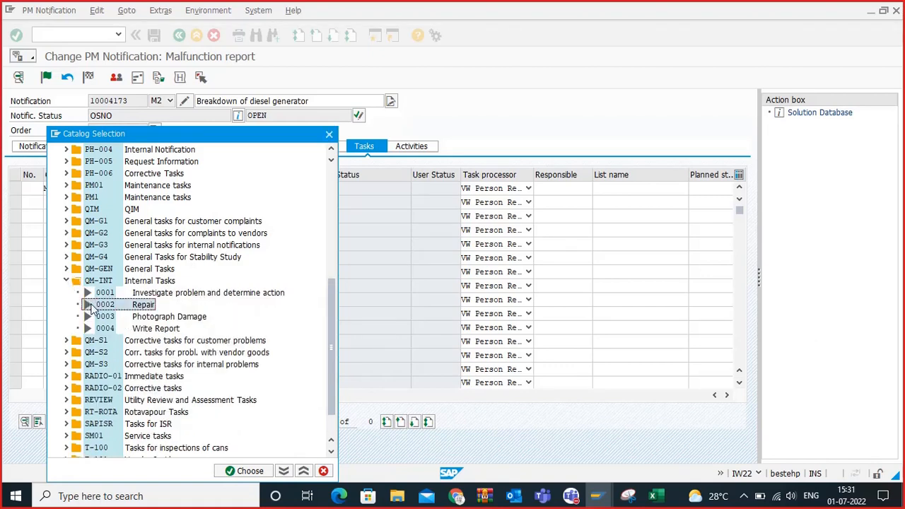
pyautogui.doubleClick(106, 305)
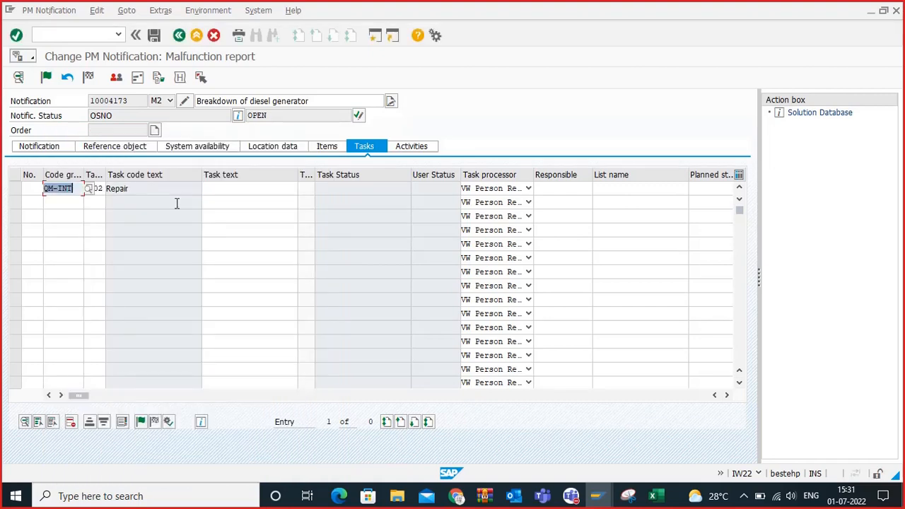
# Step: Reopen the task catalog for the first task row and check the codes in the QM-GEN General Tasks group
pyautogui.click(84, 190)
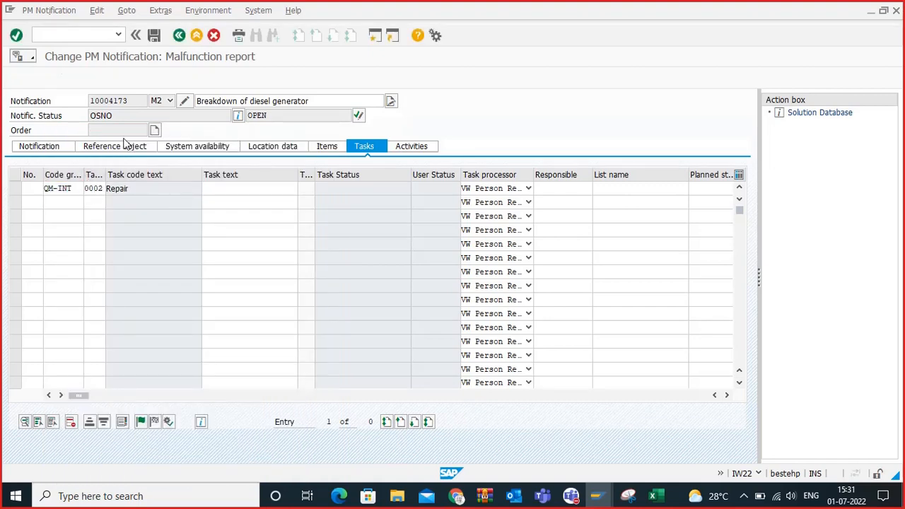
pyautogui.scroll(-7, 141, 311)
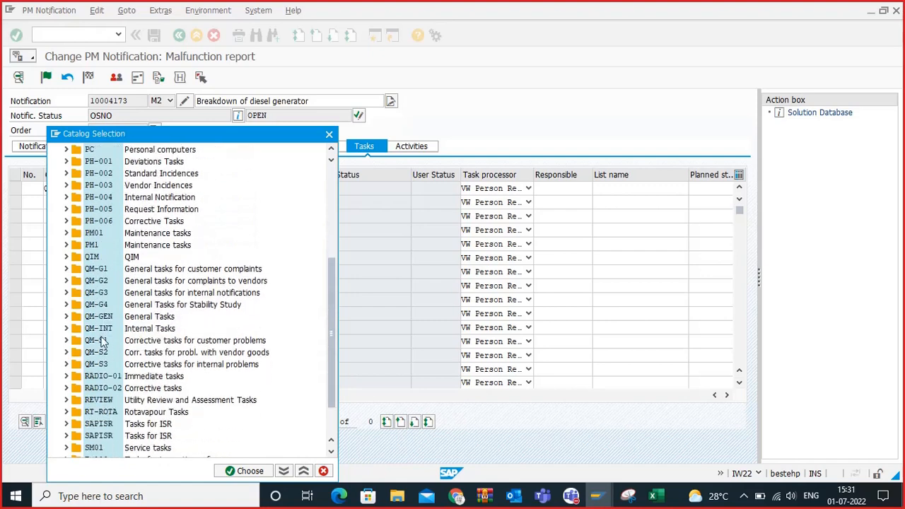
pyautogui.scroll(2, 148, 305)
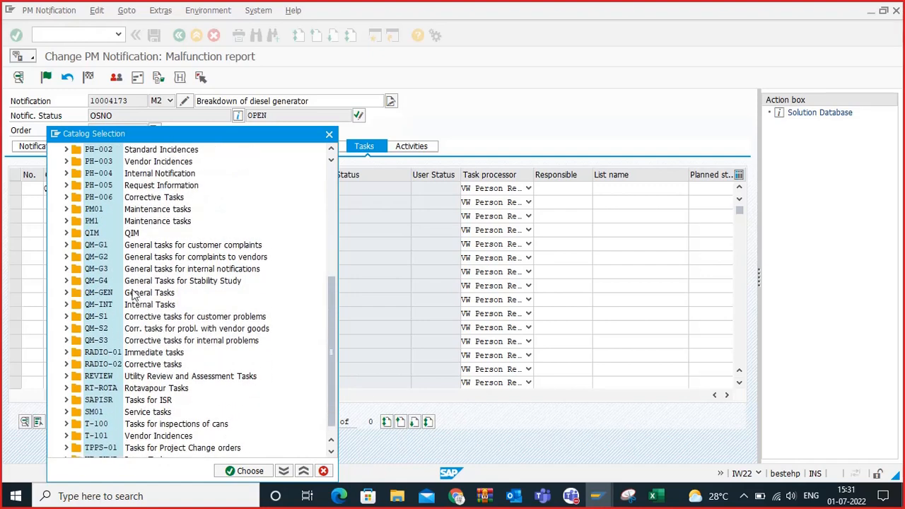
pyautogui.moveTo(237, 135); pyautogui.dragTo(429, 114)
pyautogui.scroll(-2, 336, 306)
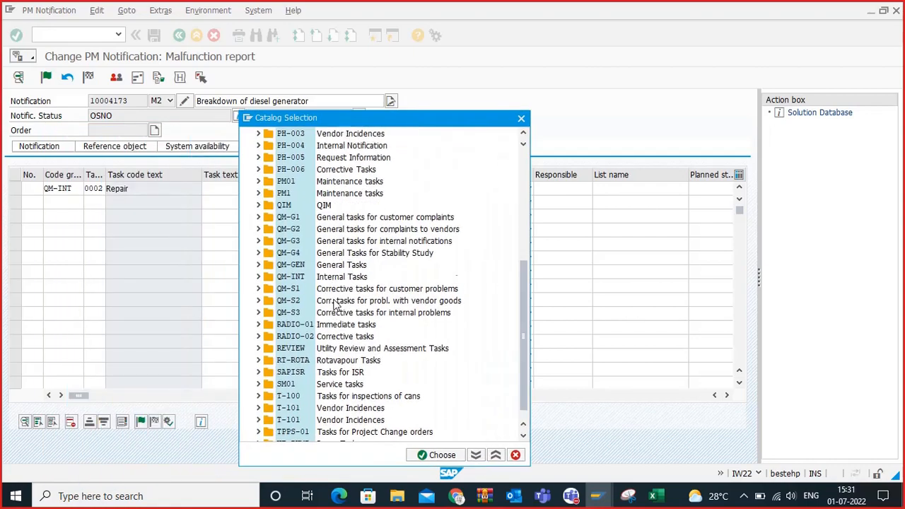
pyautogui.scroll(7, 337, 313)
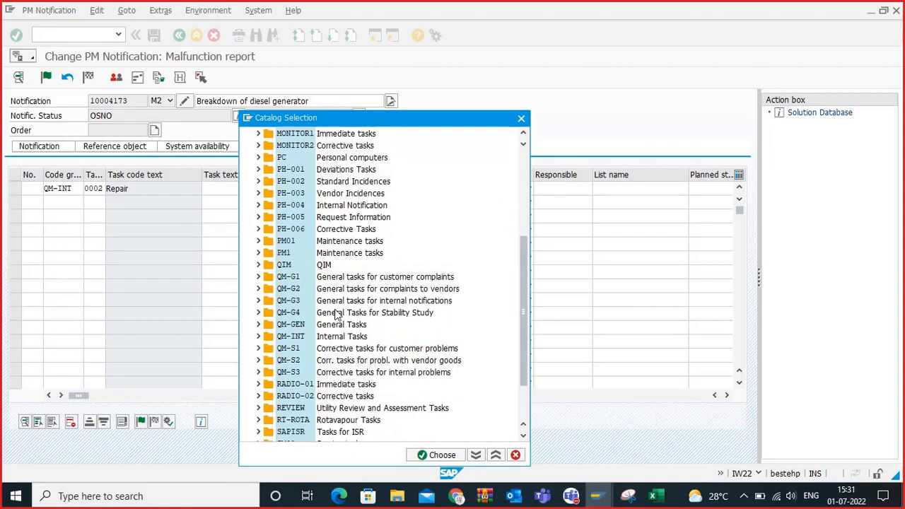
pyautogui.scroll(-3, 346, 282)
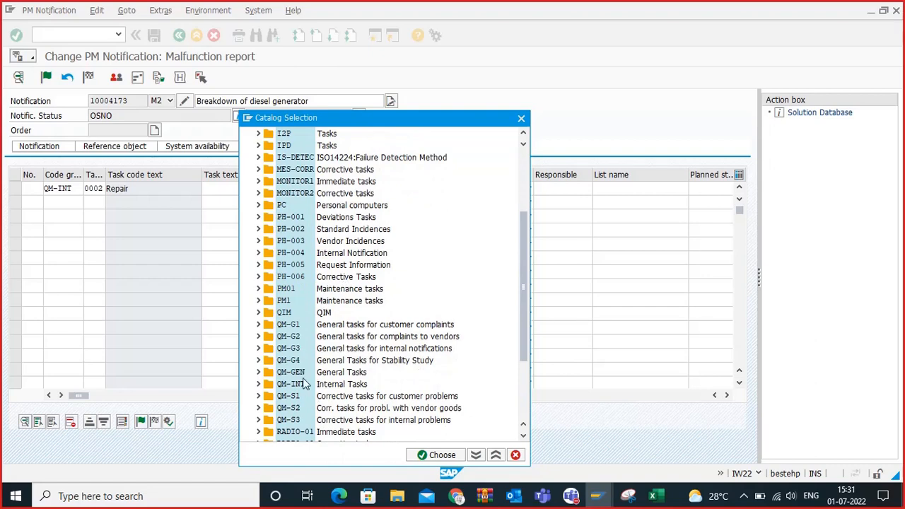
pyautogui.click(258, 373)
pyautogui.click(258, 373)
# Step: Set the first task row to code VI Visual Inspection from the UT-PUMP Pump Tasks group, with task text "Visual inspection of gen"
pyautogui.scroll(3, 283, 301)
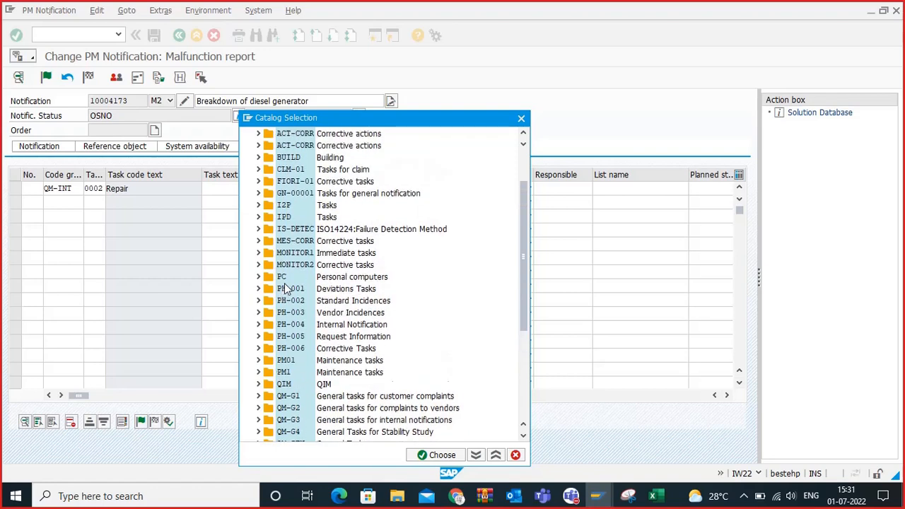
pyautogui.scroll(-2, 290, 279)
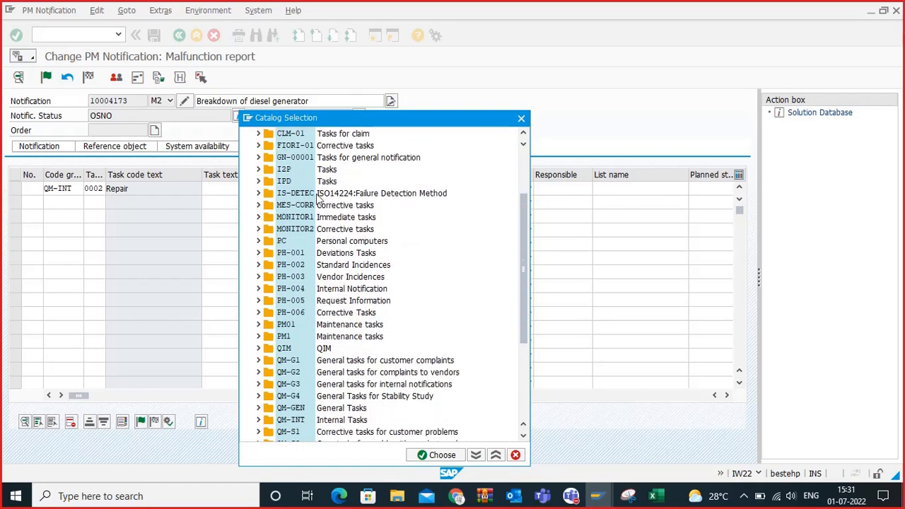
pyautogui.scroll(-4, 368, 254)
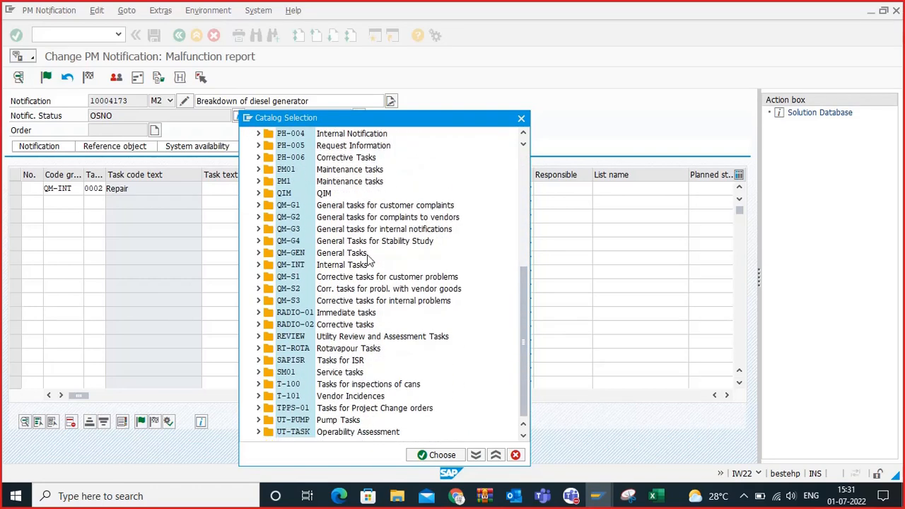
pyautogui.click(259, 420)
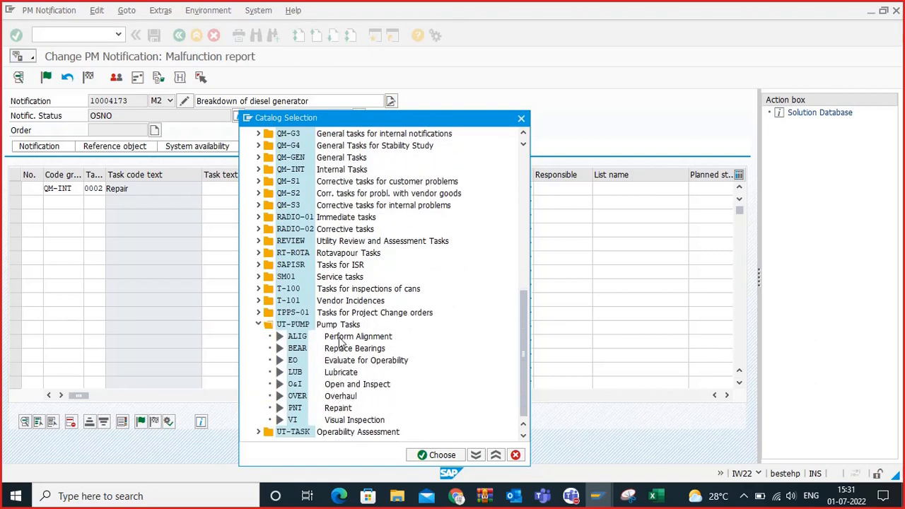
pyautogui.doubleClick(330, 420)
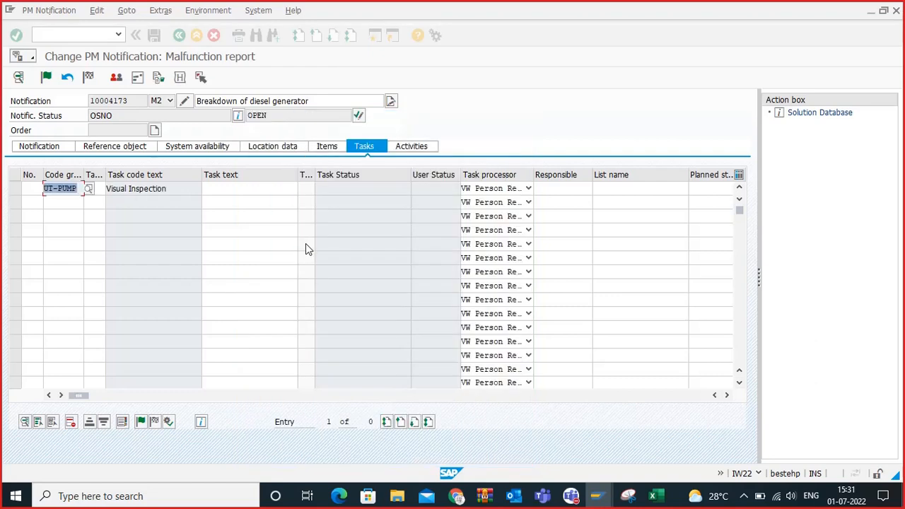
pyautogui.click(261, 188)
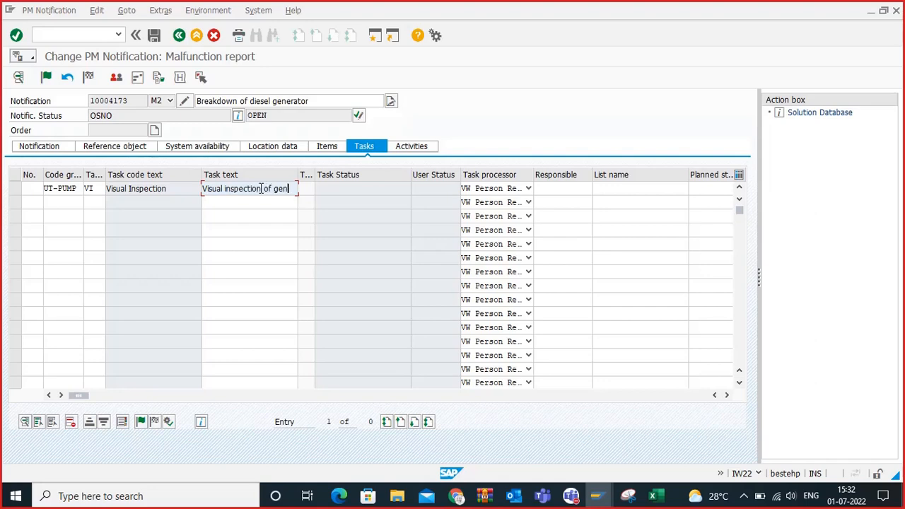
# Step: Try to assign the reporter's user ID as the responsible person for the Visual Inspection task
pyautogui.click(547, 191)
pyautogui.write('21user15')
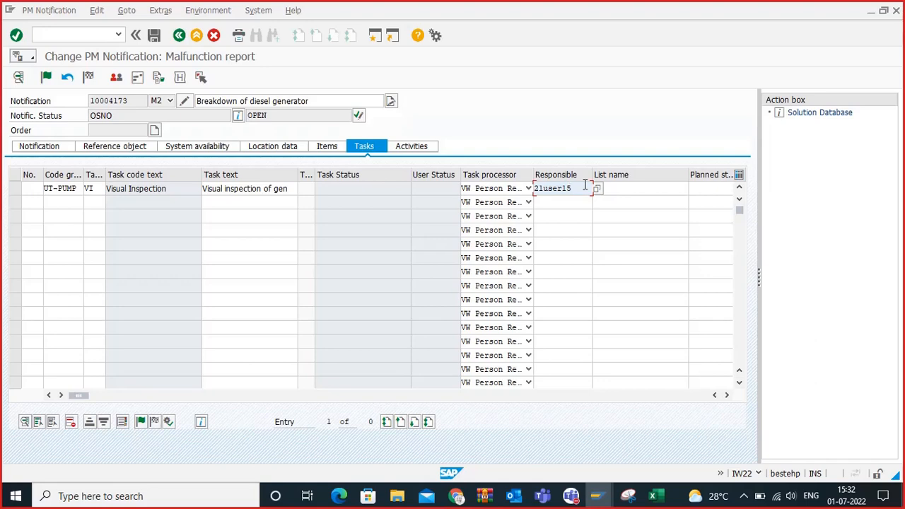
pyautogui.press('Return')
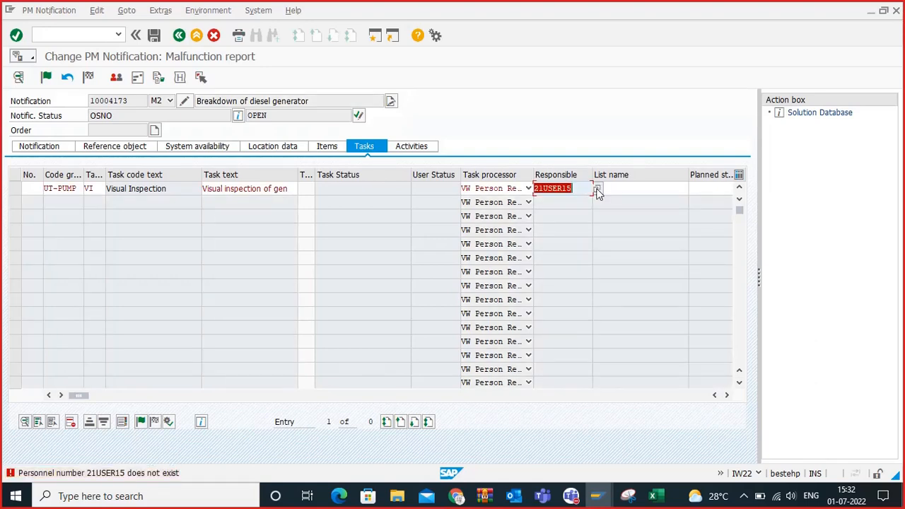
# Step: Assign the fifth person in the unfiltered person list as responsible for the Visual Inspection task, then check the task status
pyautogui.click(596, 188)
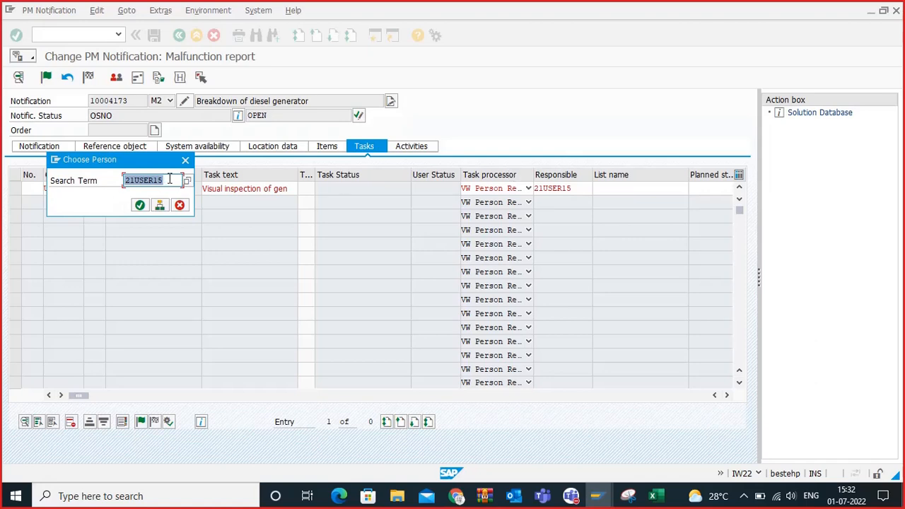
pyautogui.press('BackSpace')
pyautogui.click(140, 205)
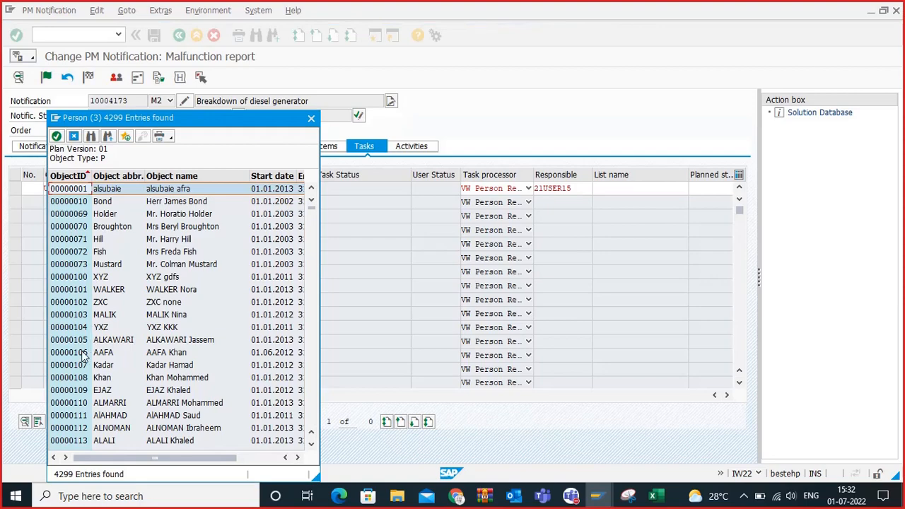
pyautogui.scroll(-4, 124, 333)
pyautogui.scroll(-12, 123, 338)
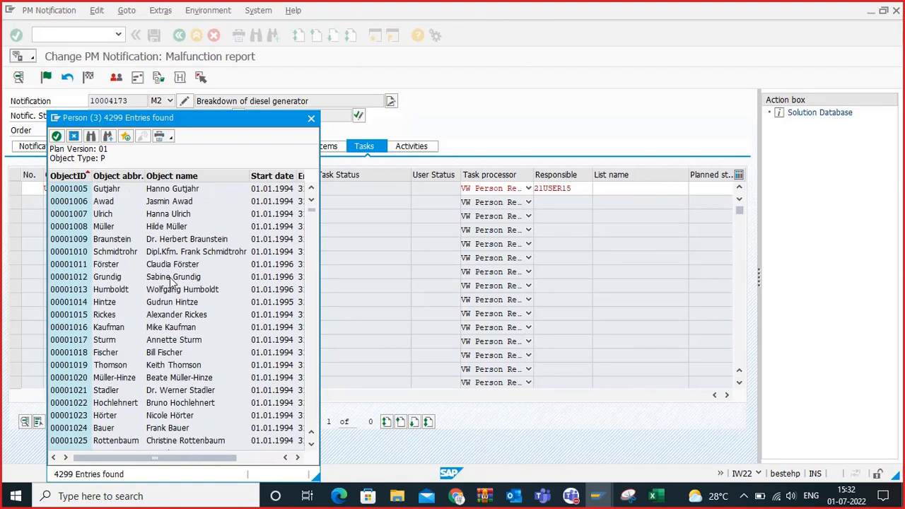
pyautogui.scroll(15, 174, 263)
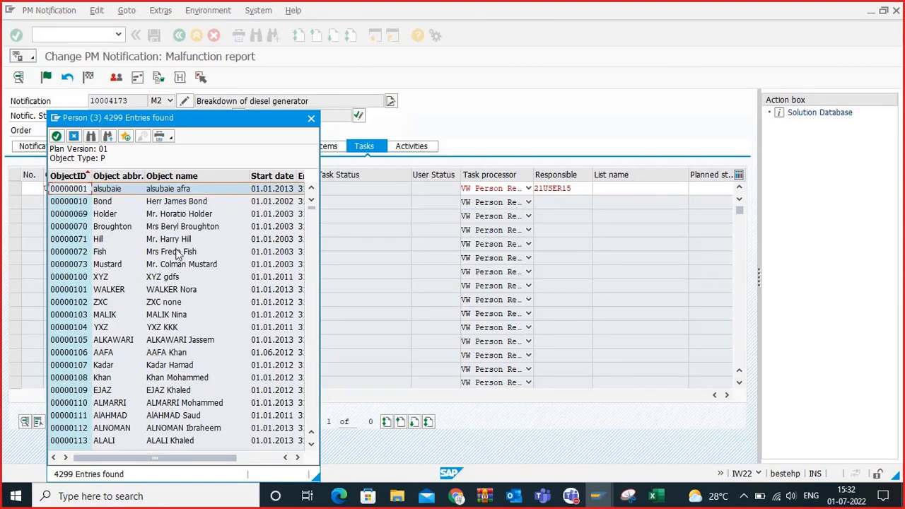
pyautogui.click(146, 191)
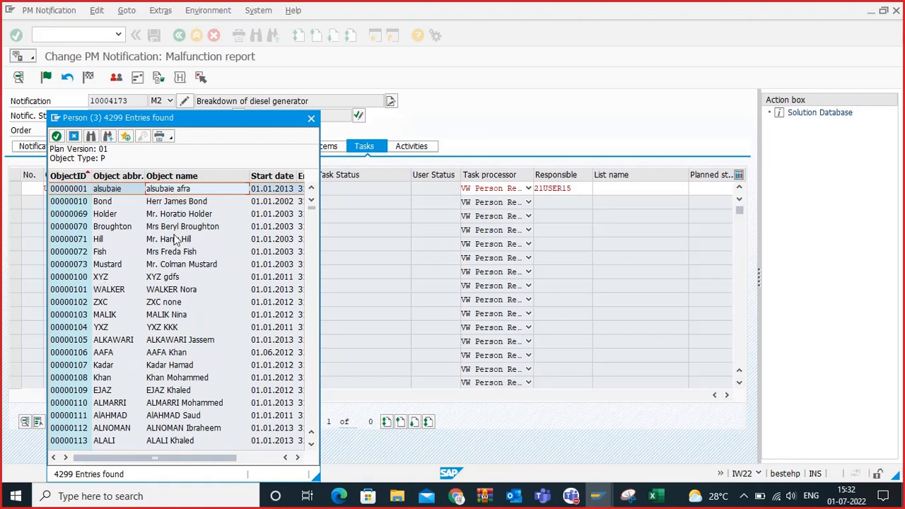
pyautogui.doubleClick(162, 242)
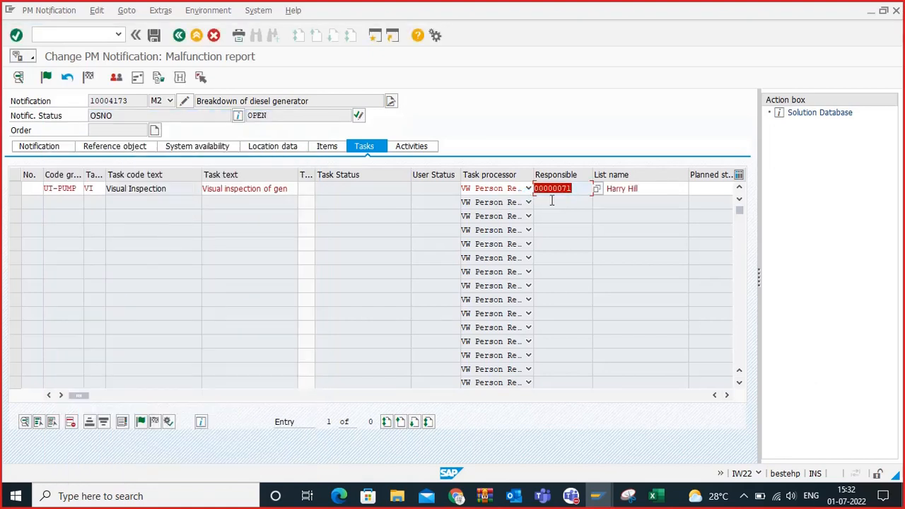
pyautogui.press('Return')
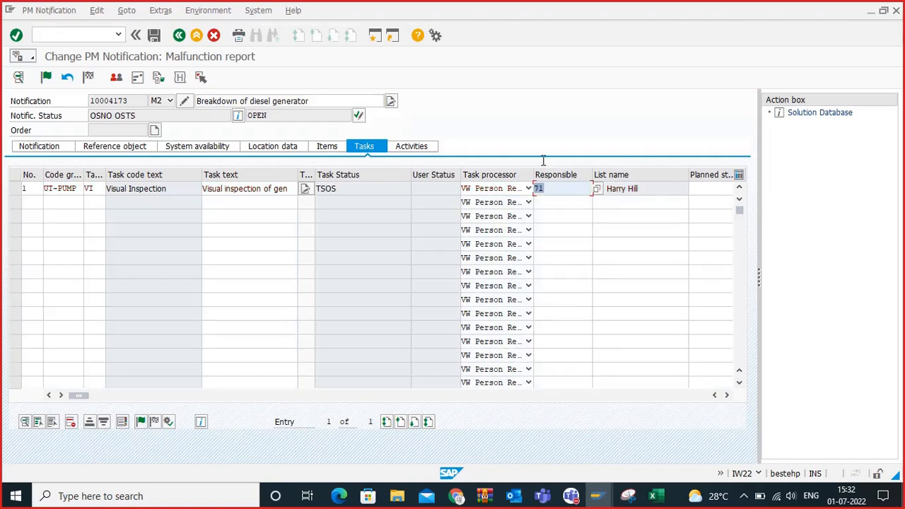
pyautogui.click(542, 189)
pyautogui.moveTo(342, 190); pyautogui.dragTo(316, 189)
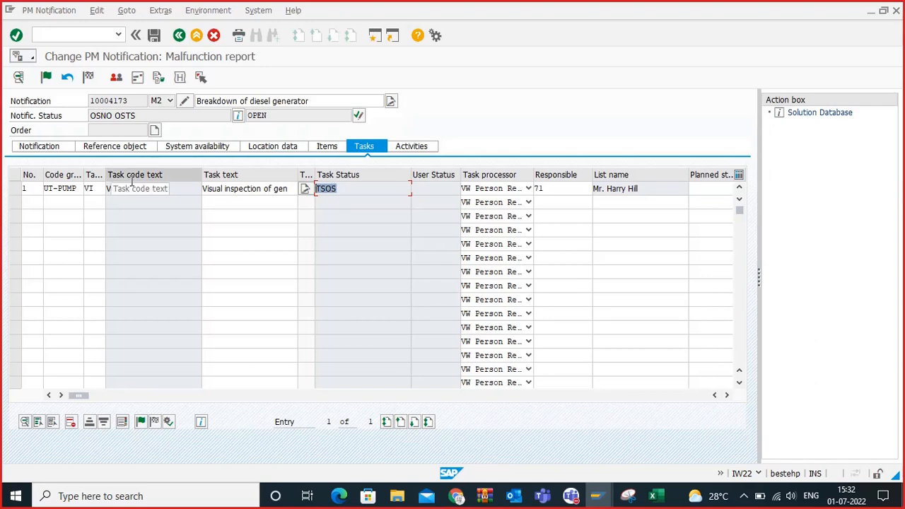
# Step: Set the notification's first activity row to code 1004 Repaired from the UT-REG Regulator Activities code group
pyautogui.click(401, 149)
pyautogui.click(46, 188)
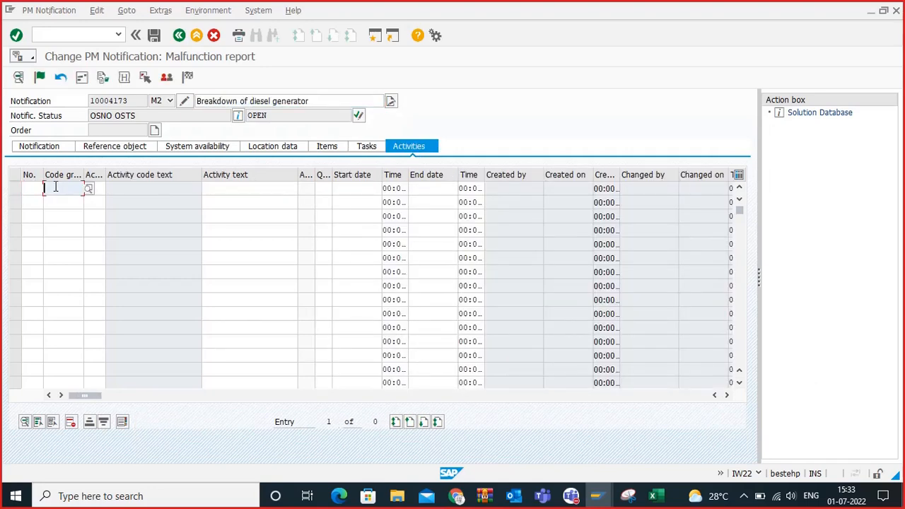
pyautogui.click(88, 189)
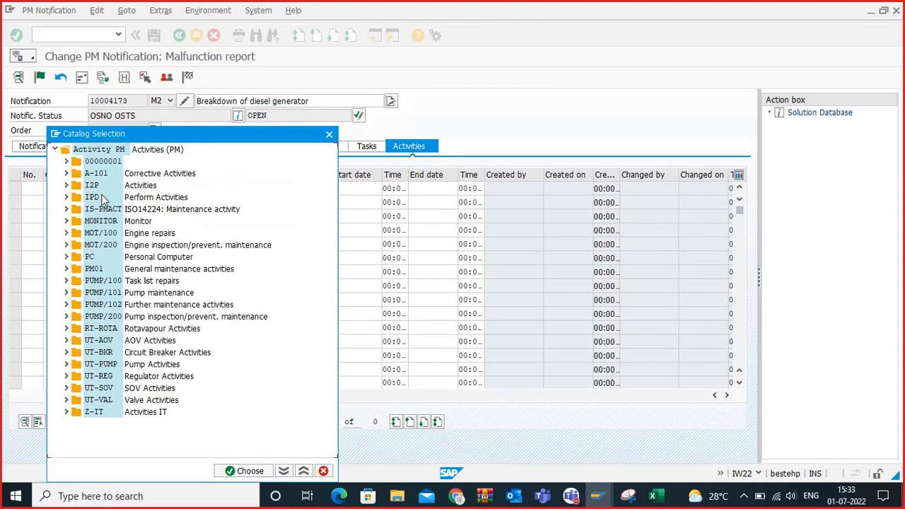
pyautogui.click(66, 173)
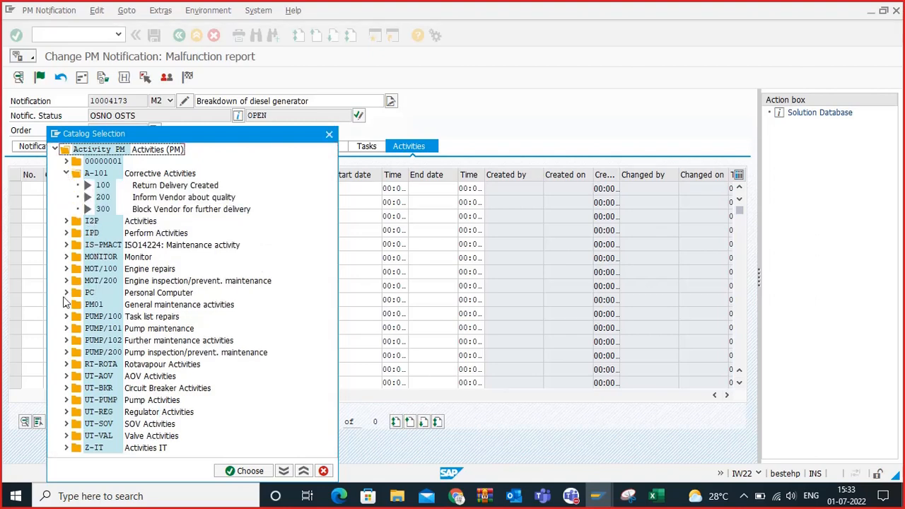
pyautogui.click(66, 412)
pyautogui.scroll(-1, 225, 345)
pyautogui.scroll(-4, 224, 345)
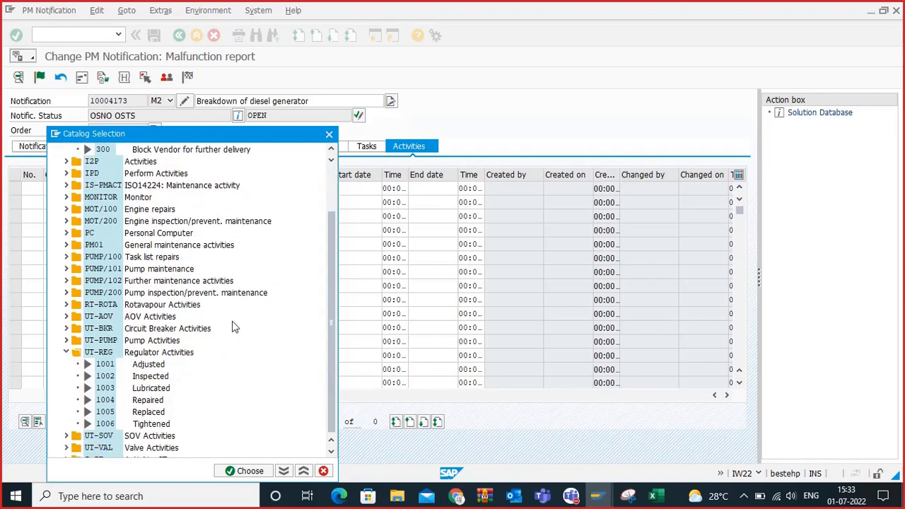
pyautogui.scroll(-1, 234, 323)
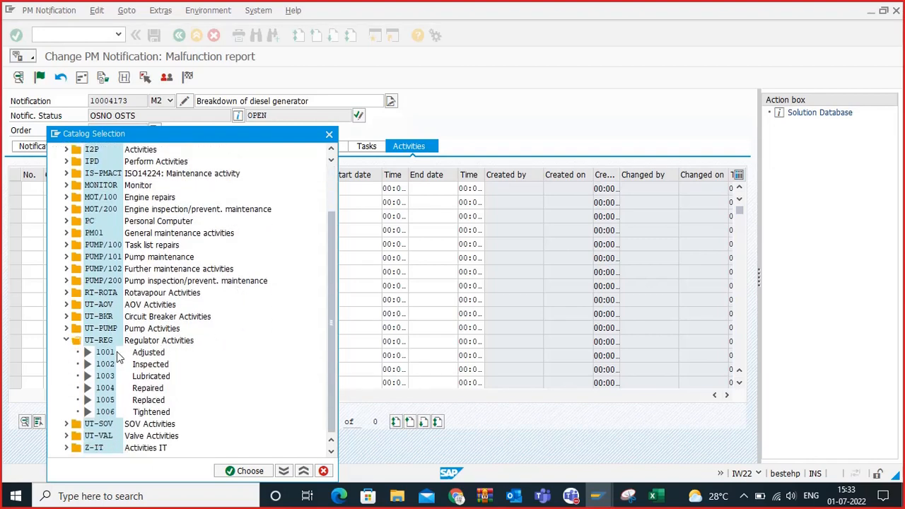
pyautogui.doubleClick(102, 391)
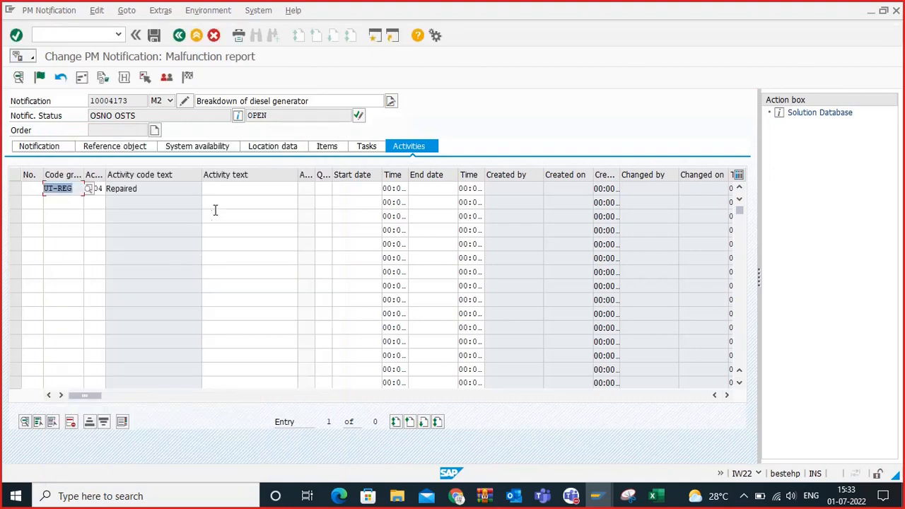
# Step: Enter the activity text "repaird the connection isssue" for the Repaired activity and save the notification
pyautogui.click(228, 192)
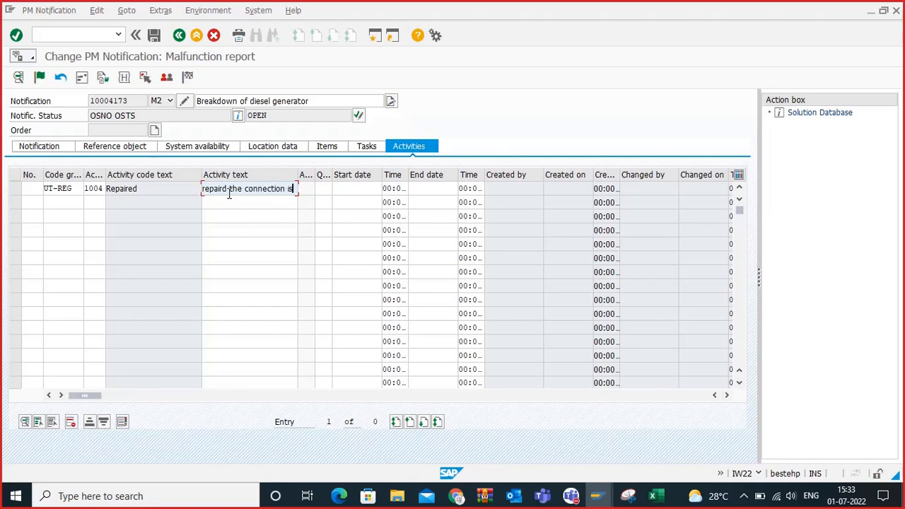
pyautogui.write('ssue')
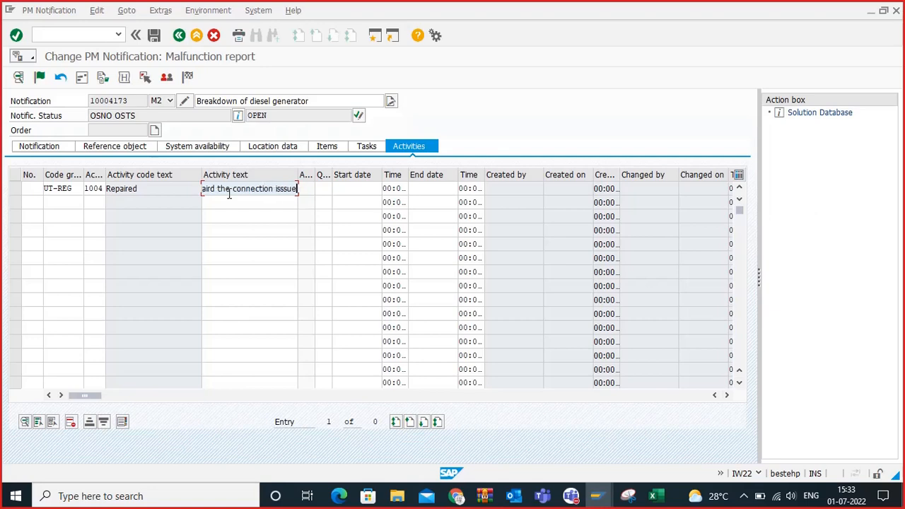
pyautogui.click(345, 186)
pyautogui.press('Return')
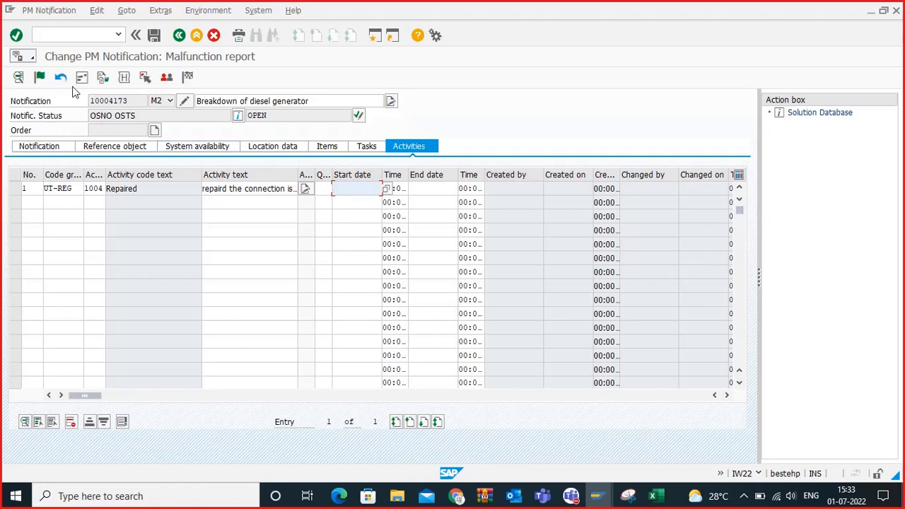
pyautogui.click(154, 36)
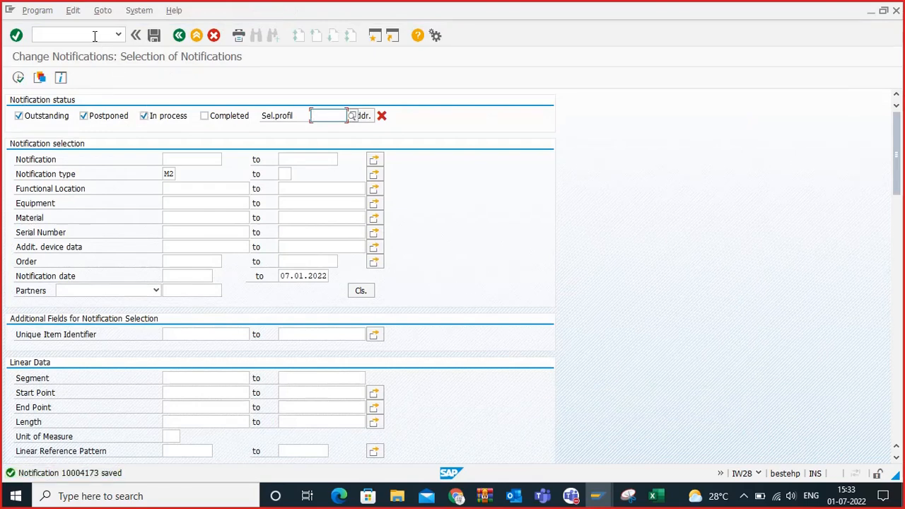
# Step: Reopen the diesel generator breakdown notification for changes with transaction IW22
pyautogui.click(94, 36)
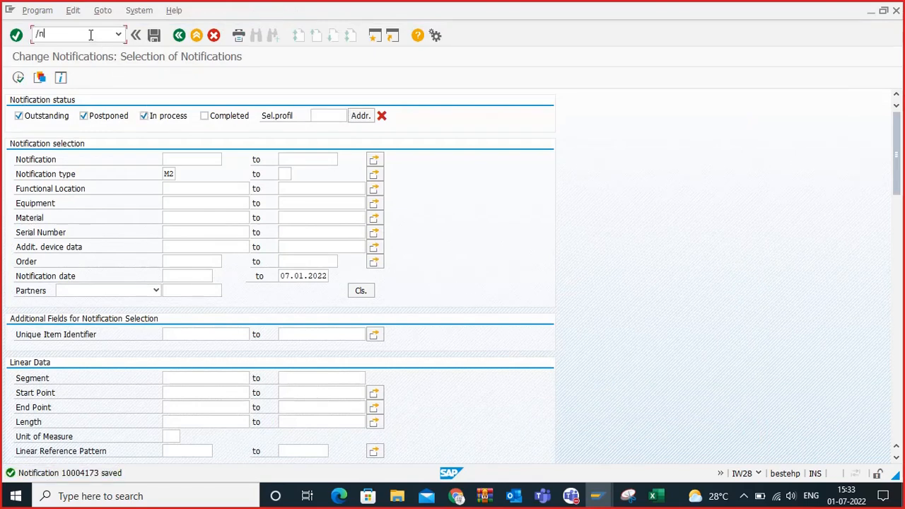
pyautogui.write('/niw22')
pyautogui.press('Return')
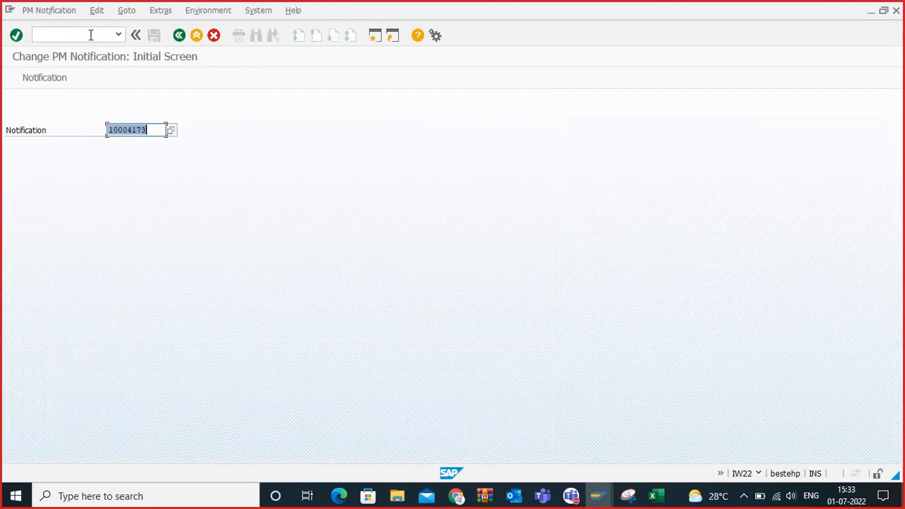
pyautogui.press('Return')
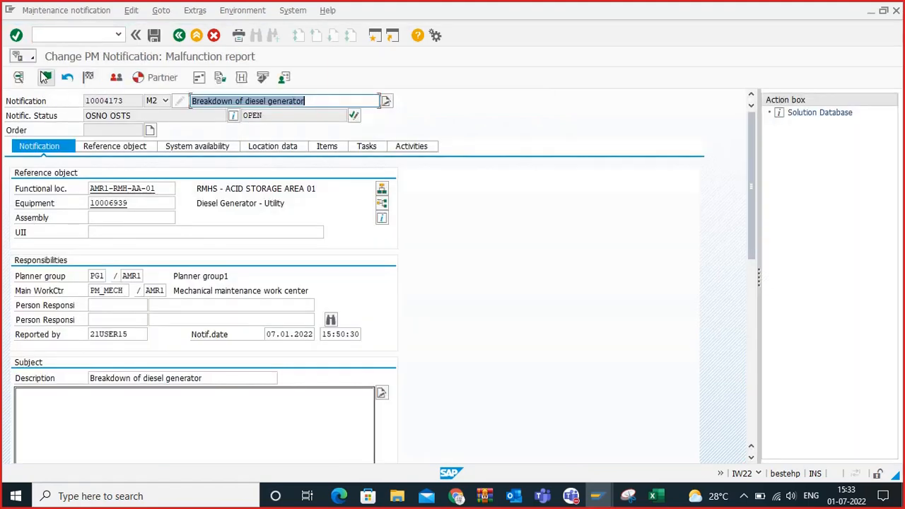
# Step: Put the diesel generator breakdown notification in process, save it, and reopen it for changes
pyautogui.click(45, 78)
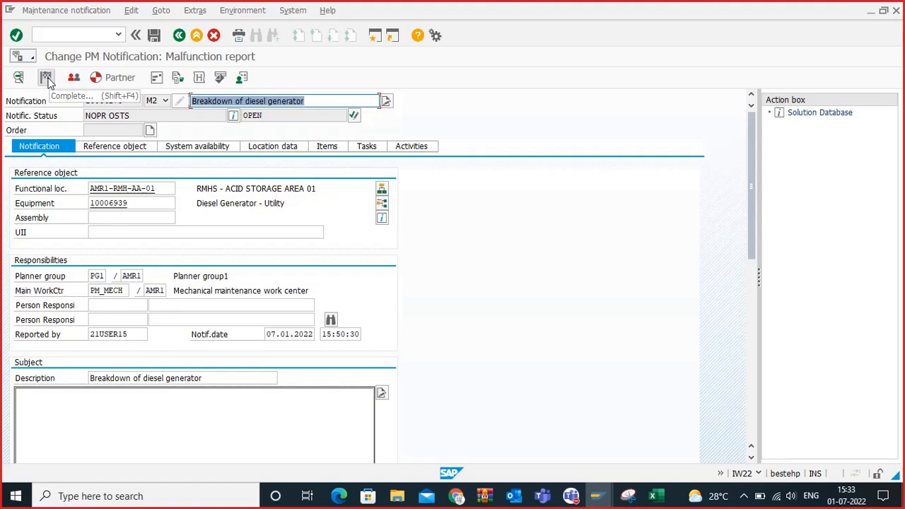
pyautogui.click(157, 35)
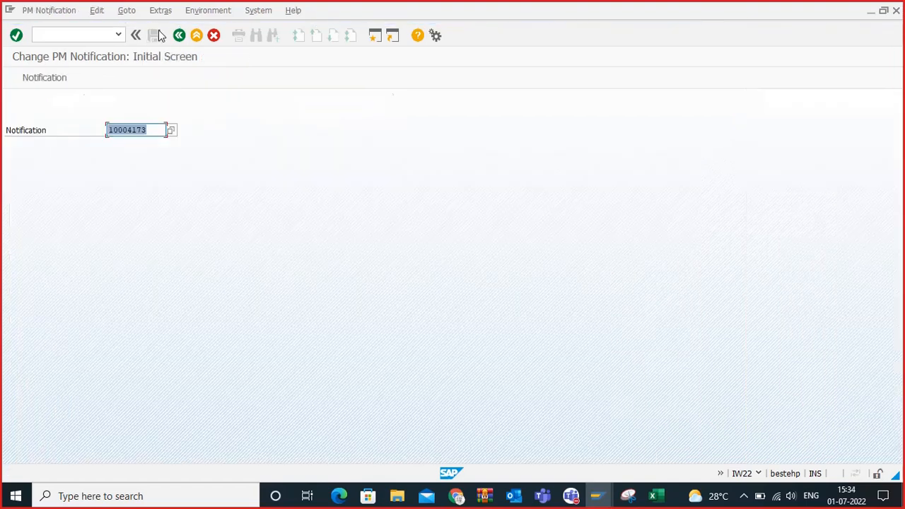
pyautogui.click(151, 133)
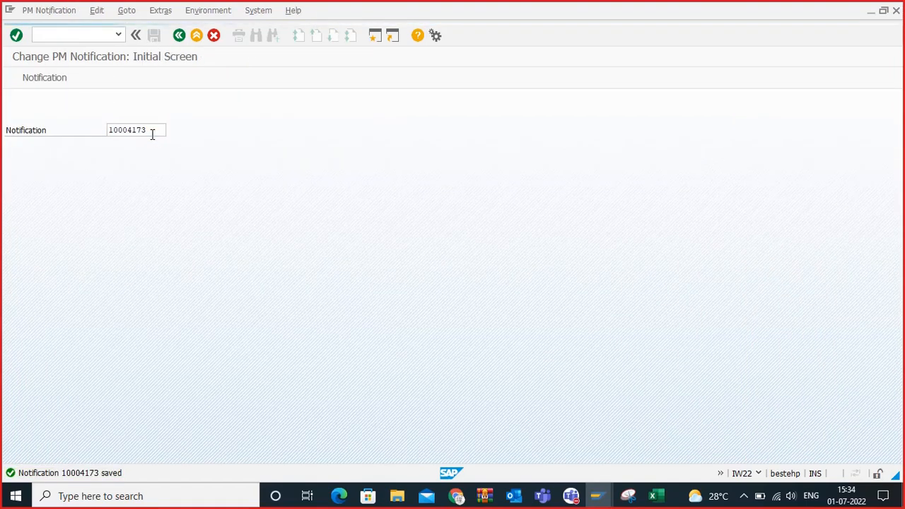
pyautogui.press('Return')
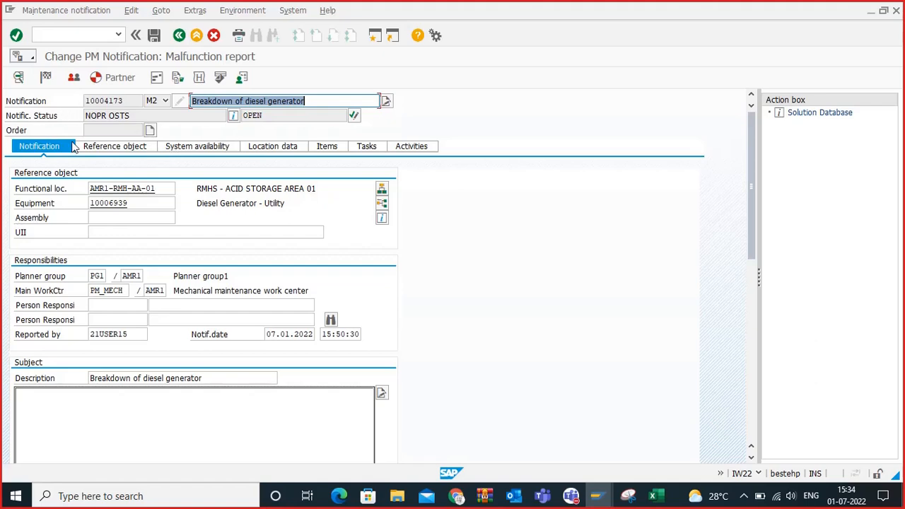
# Step: Create a maintenance order of type PM02 from the notification, accepting the proposed scheduling dates
pyautogui.click(149, 131)
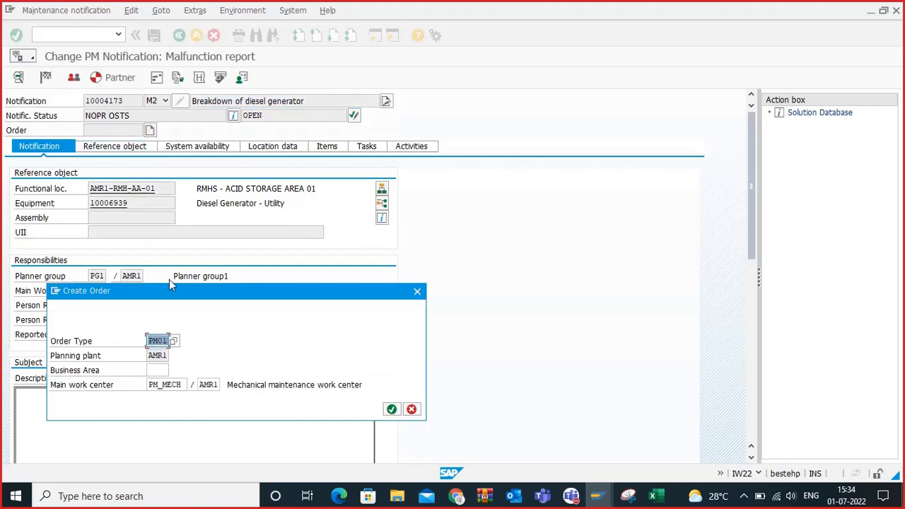
pyautogui.moveTo(170, 280); pyautogui.dragTo(338, 138)
pyautogui.click(333, 190)
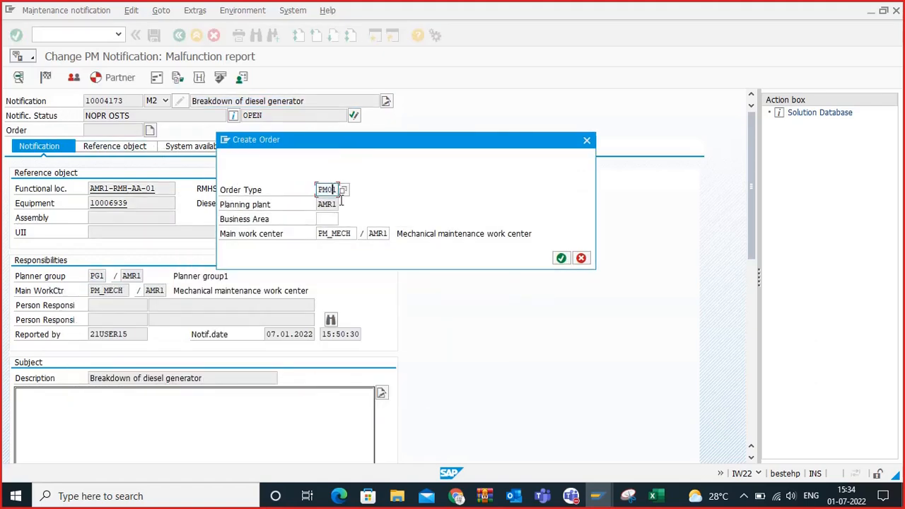
pyautogui.press('BackSpace')
pyautogui.write('2')
pyautogui.press('Return')
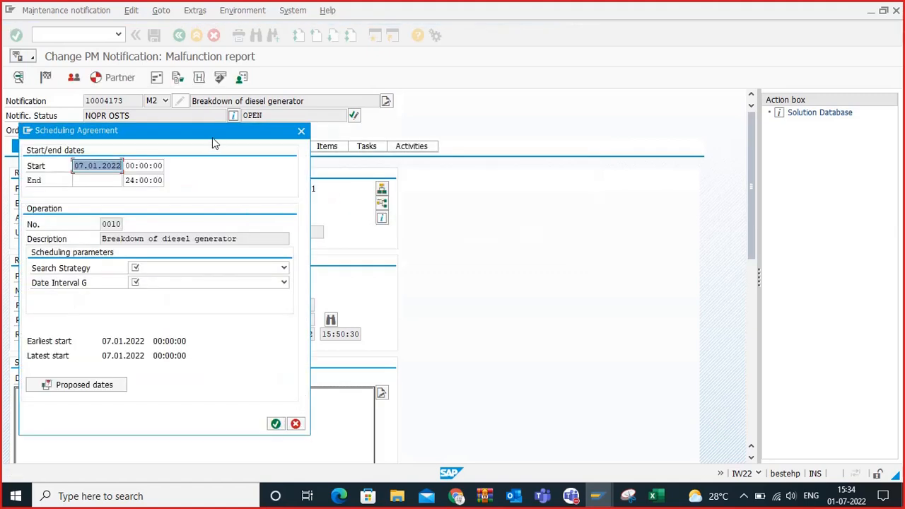
pyautogui.moveTo(214, 136); pyautogui.dragTo(367, 82)
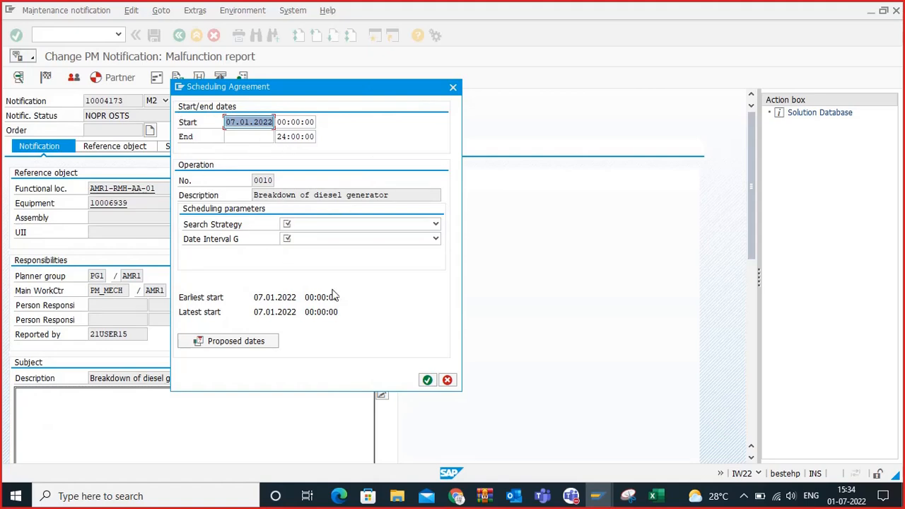
pyautogui.click(427, 379)
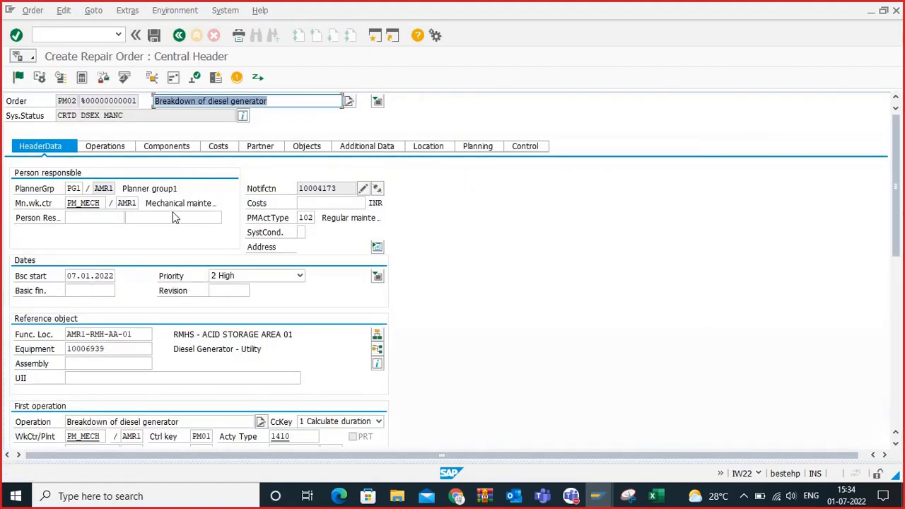
# Step: Set operation 0010 of the repair order to a duration of 5 HR with a number of 1
pyautogui.click(121, 148)
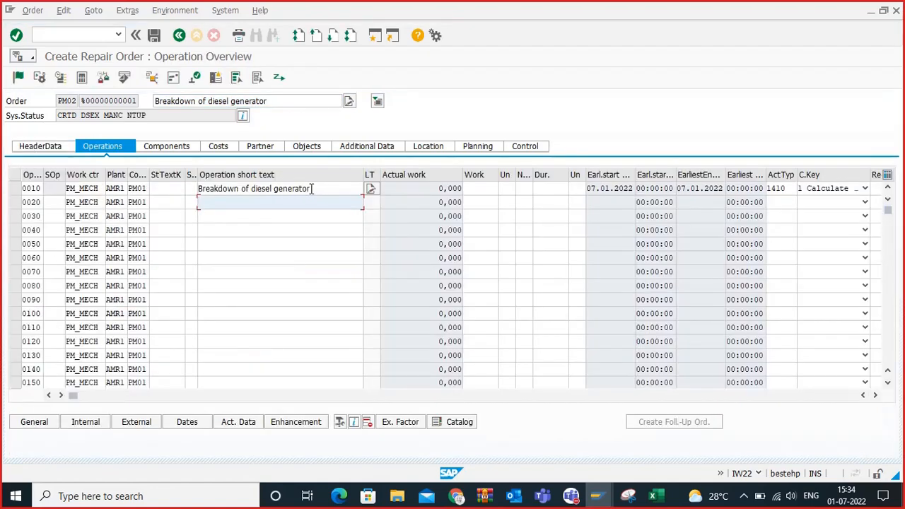
pyautogui.doubleClick(309, 188)
pyautogui.moveTo(263, 188); pyautogui.dragTo(199, 188)
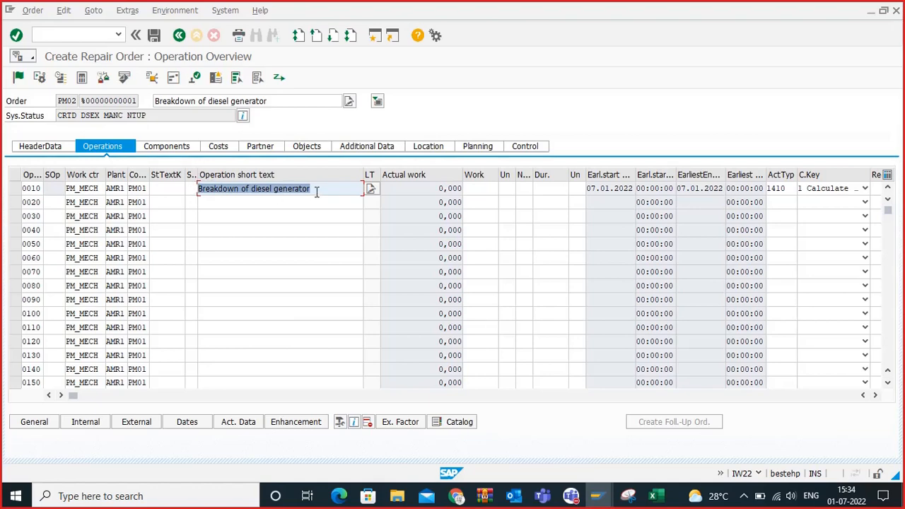
pyautogui.moveTo(316, 192); pyautogui.dragTo(203, 201)
pyautogui.click(572, 188)
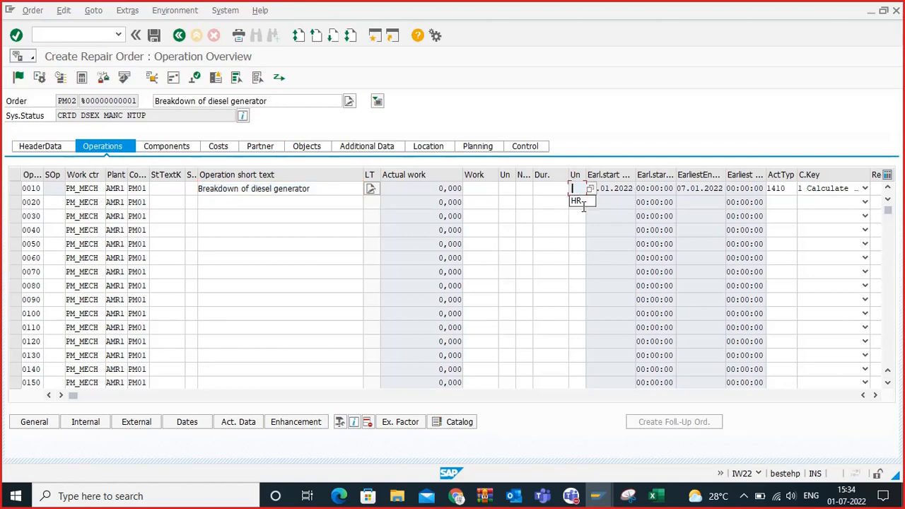
pyautogui.click(576, 203)
pyautogui.click(559, 189)
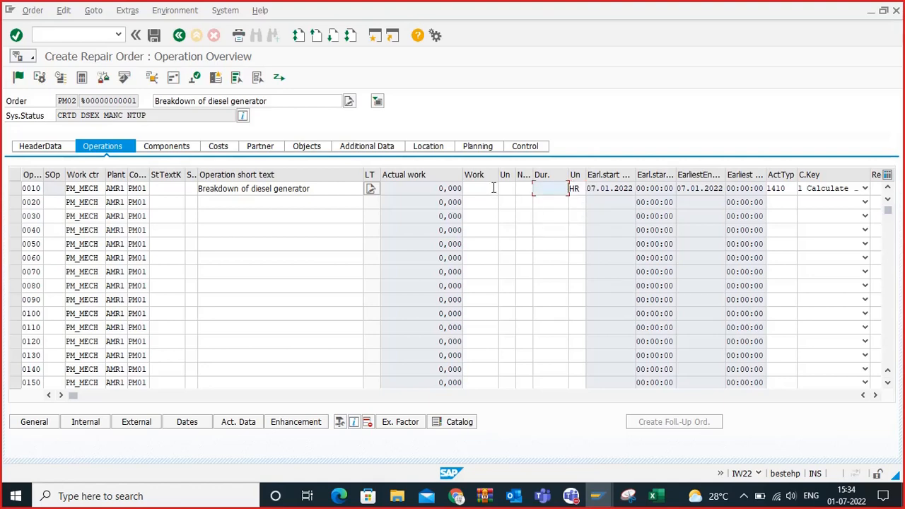
pyautogui.press('Return')
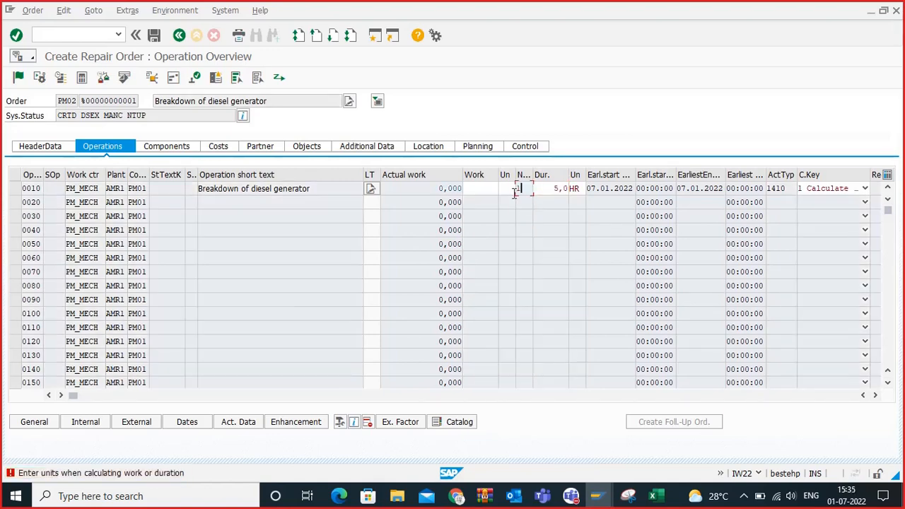
# Step: Set operation 0010's work unit to HR and its calculation key to 2 Calculate work
pyautogui.click(505, 189)
pyautogui.click(506, 201)
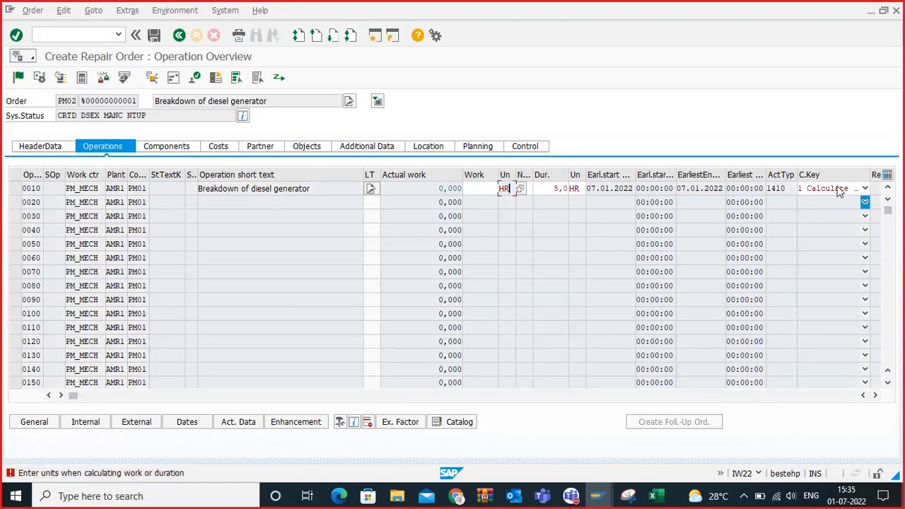
pyautogui.click(864, 188)
pyautogui.click(803, 220)
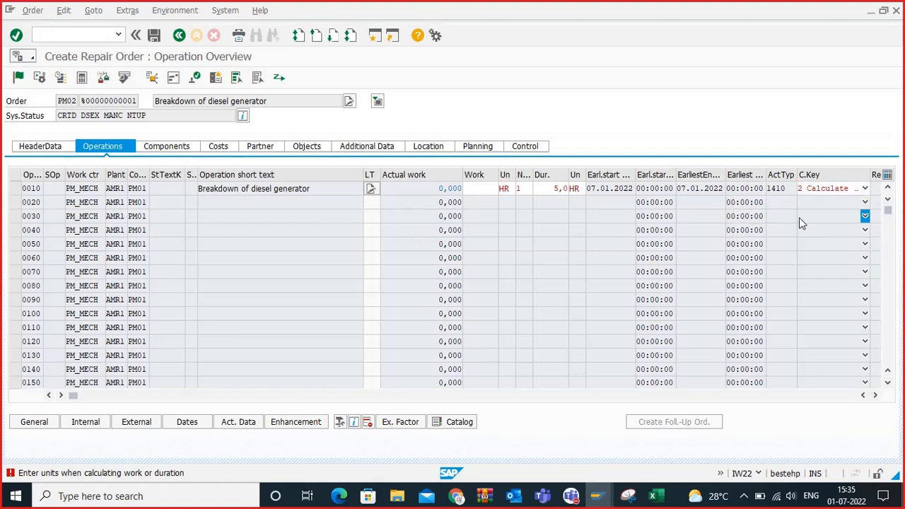
pyautogui.press('Return')
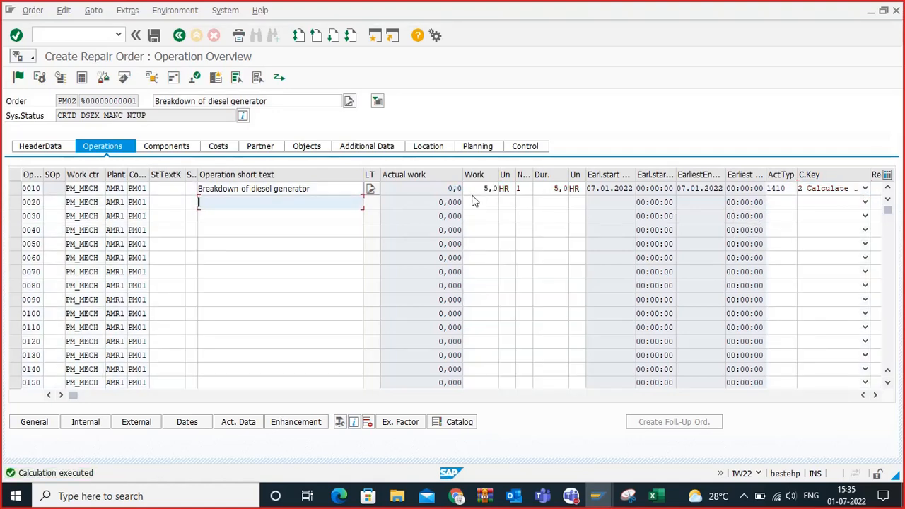
# Step: Check the order's component list and review operation 0010's short text
pyautogui.click(182, 150)
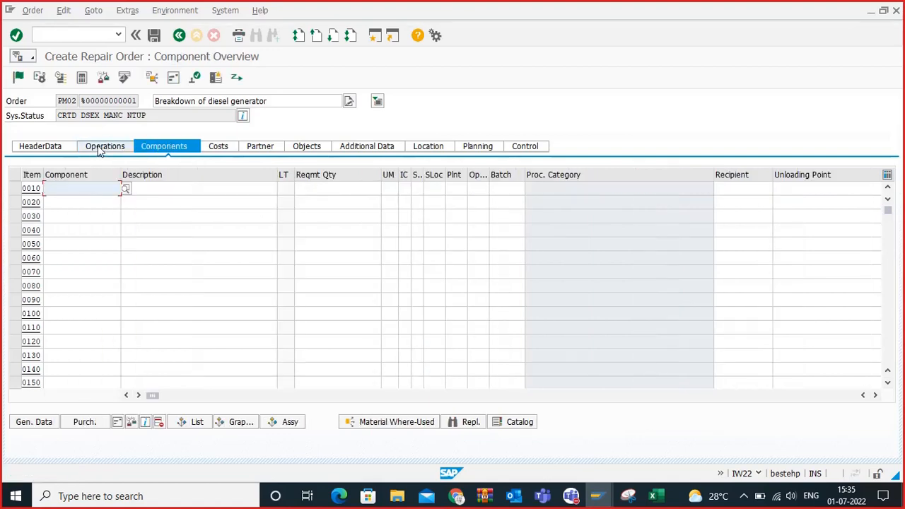
pyautogui.click(99, 146)
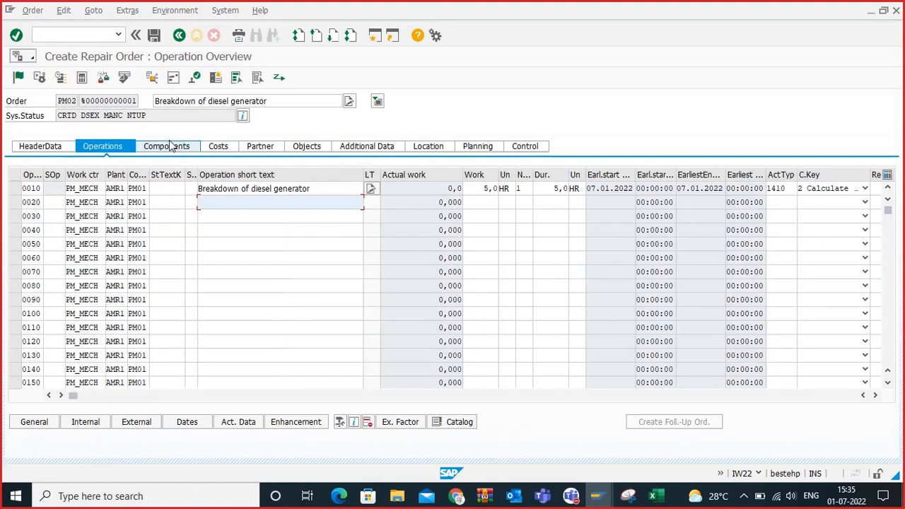
pyautogui.click(242, 190)
pyautogui.moveTo(324, 185); pyautogui.dragTo(205, 191)
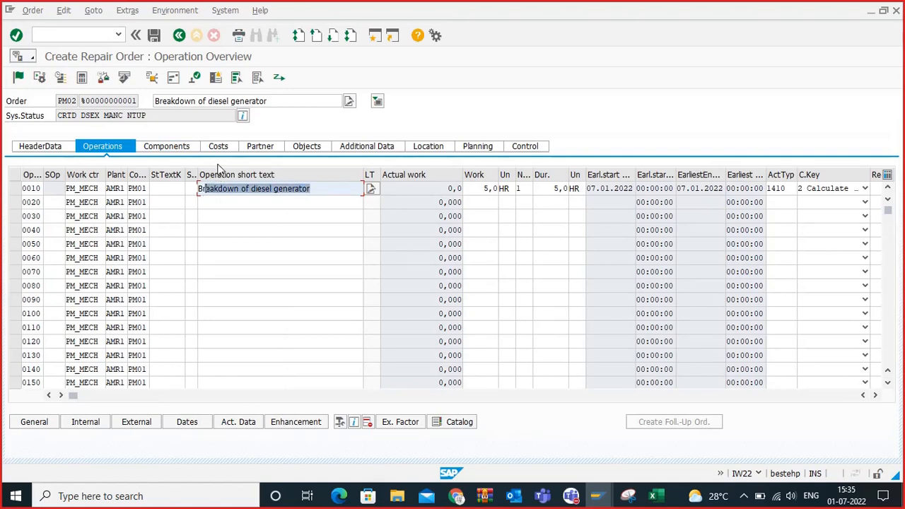
pyautogui.click(237, 186)
pyautogui.moveTo(317, 187); pyautogui.dragTo(201, 190)
# Step: Determine the repair order's planned costs, accepting the scheduling dates, and check the cost overview
pyautogui.click(224, 148)
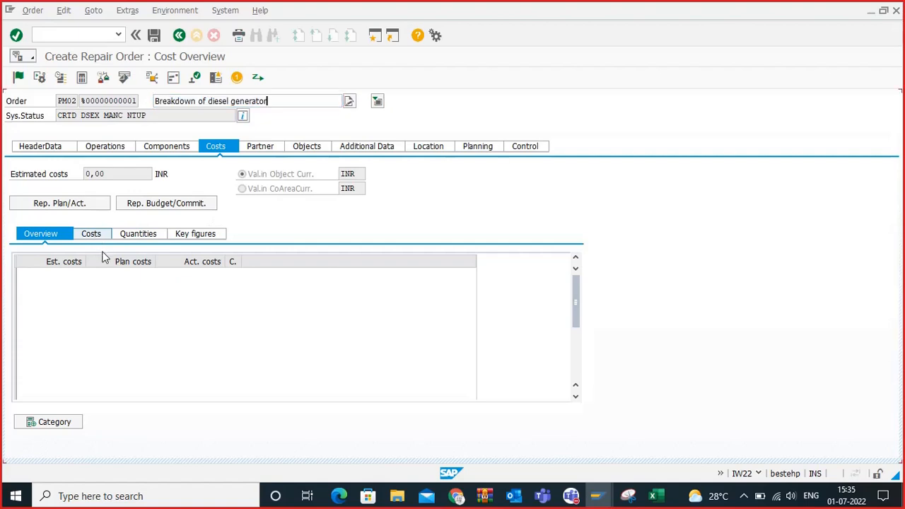
pyautogui.click(97, 239)
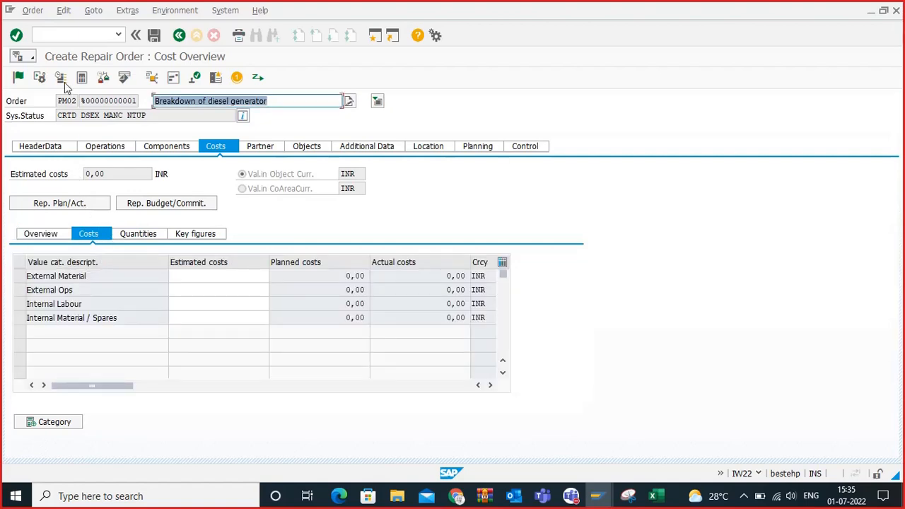
pyautogui.click(81, 78)
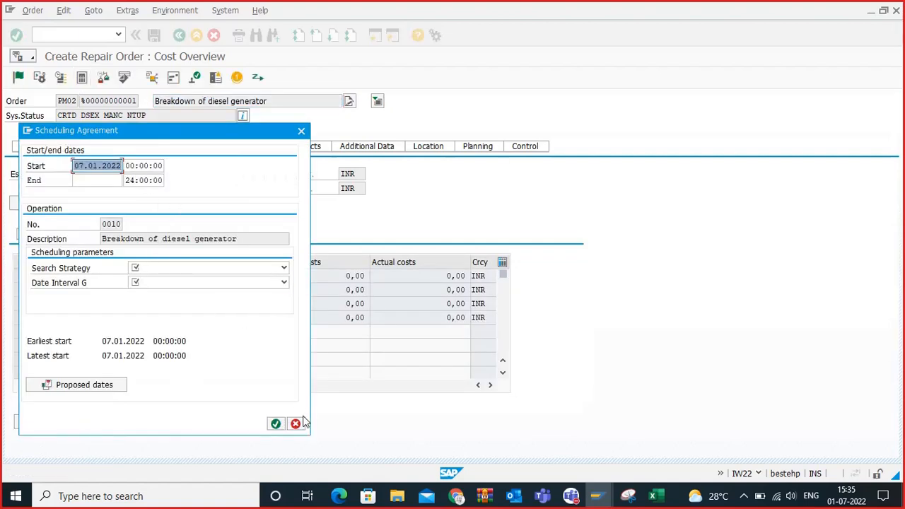
pyautogui.click(275, 424)
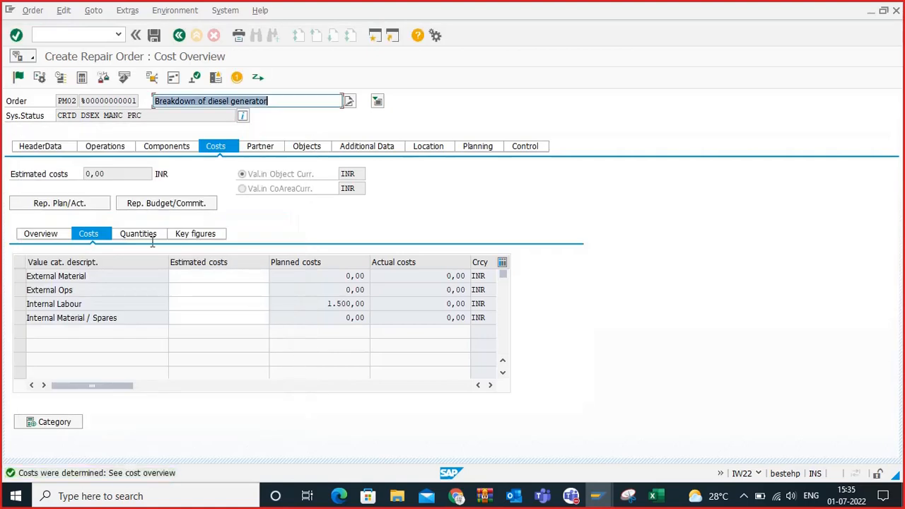
pyautogui.click(45, 233)
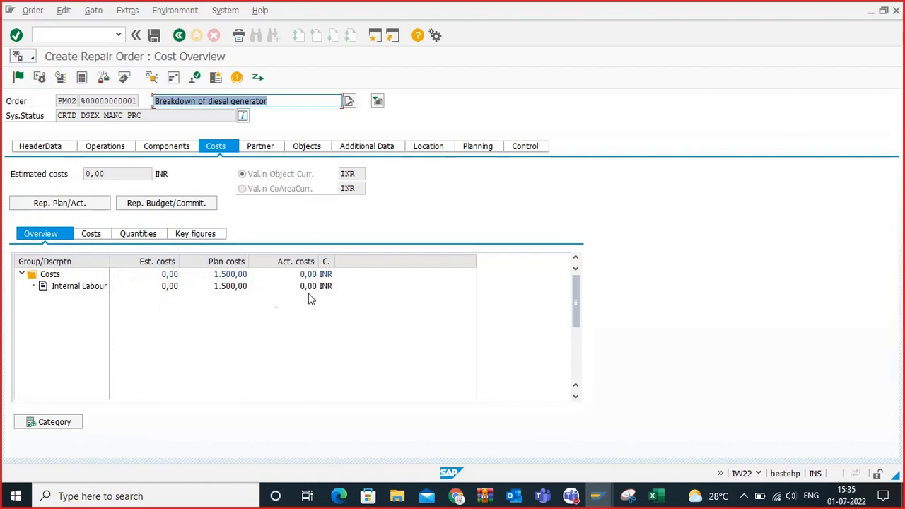
# Step: Set the estimated costs in the repair order's header data to 4000 INR
pyautogui.click(62, 145)
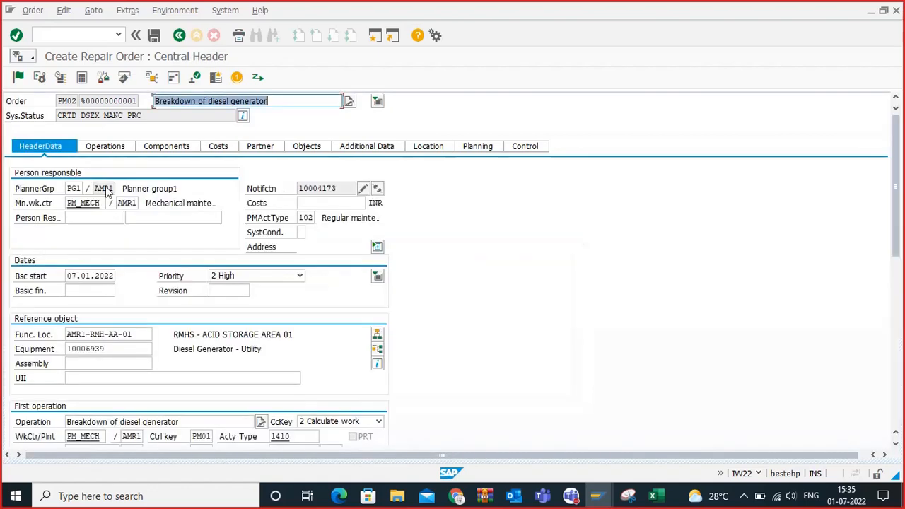
pyautogui.click(316, 203)
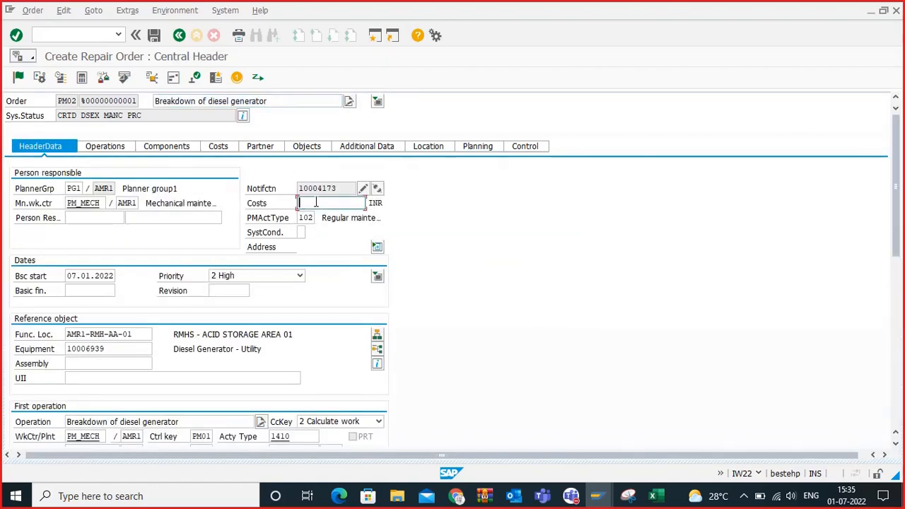
pyautogui.write('4000')
pyautogui.press('Return')
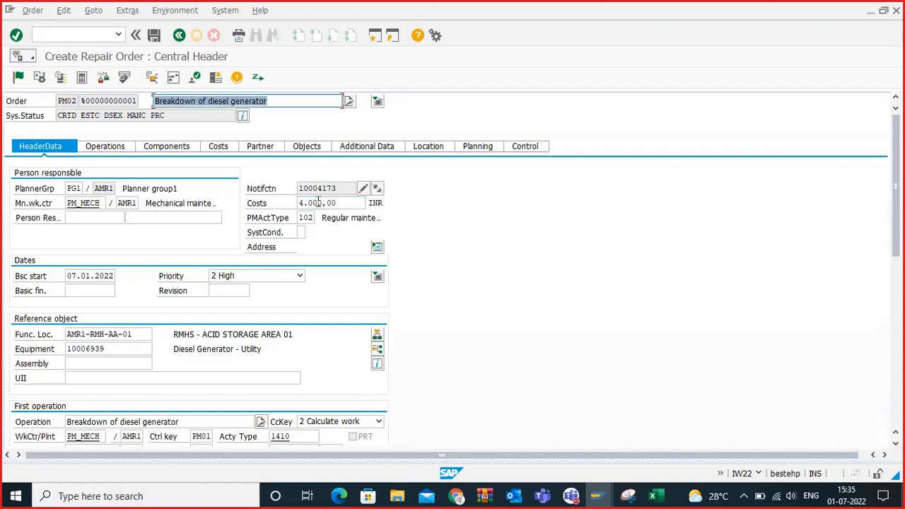
# Step: Recalculate the repair order's costs and view its plan/actual cost report
pyautogui.click(217, 145)
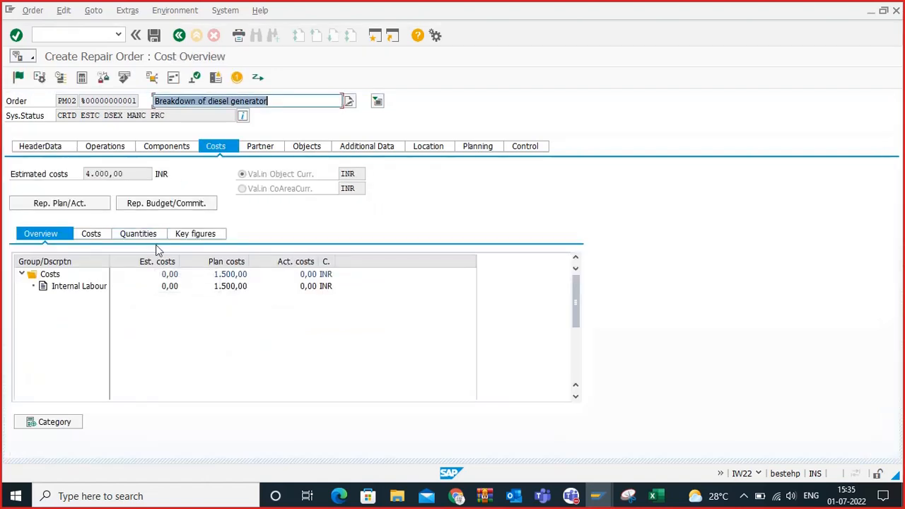
pyautogui.click(81, 78)
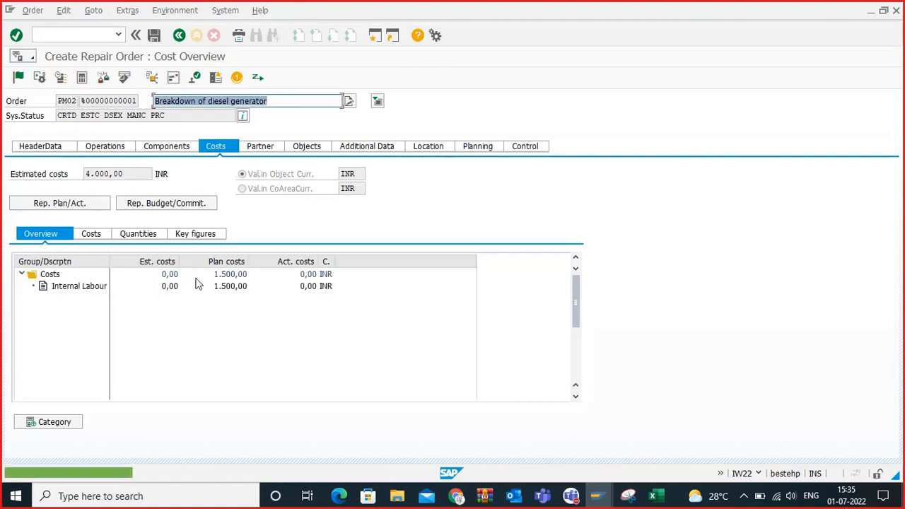
pyautogui.click(66, 201)
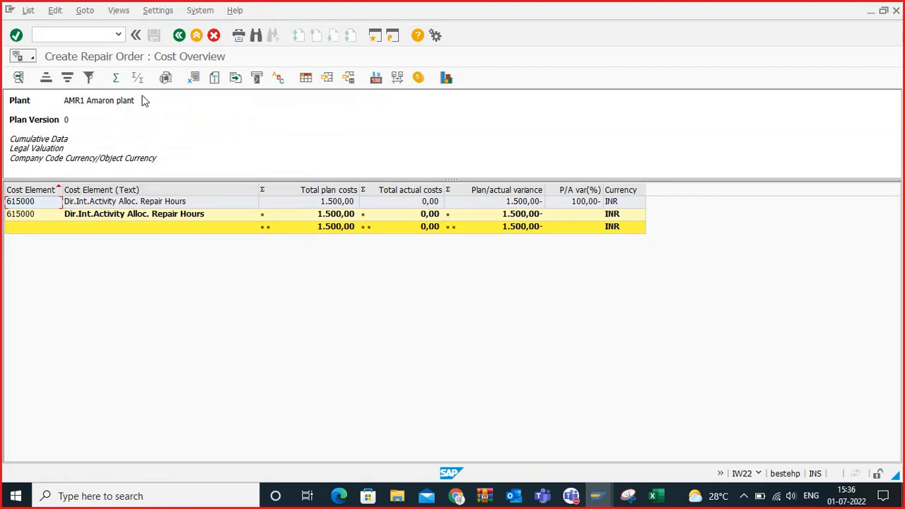
pyautogui.click(179, 35)
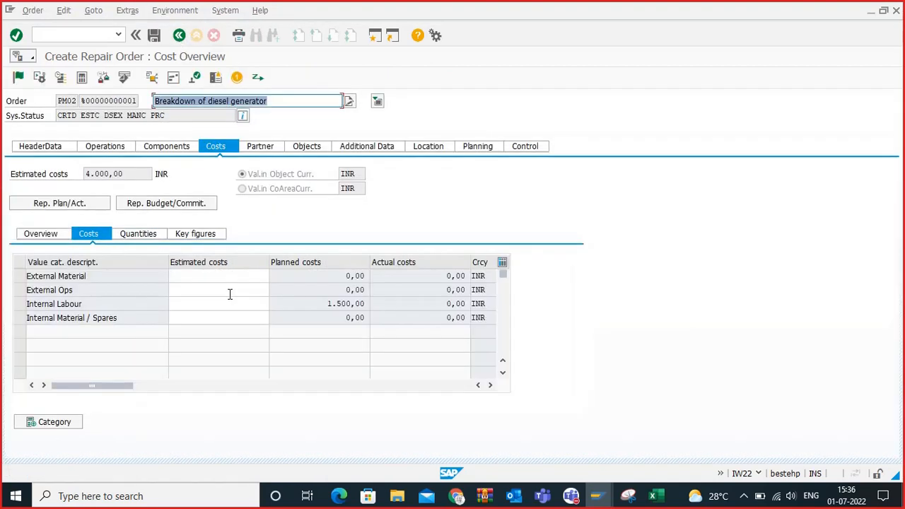
# Step: Enter 4.000 INR as the estimated cost for Internal Labour and return to the notification
pyautogui.click(235, 293)
pyautogui.click(235, 303)
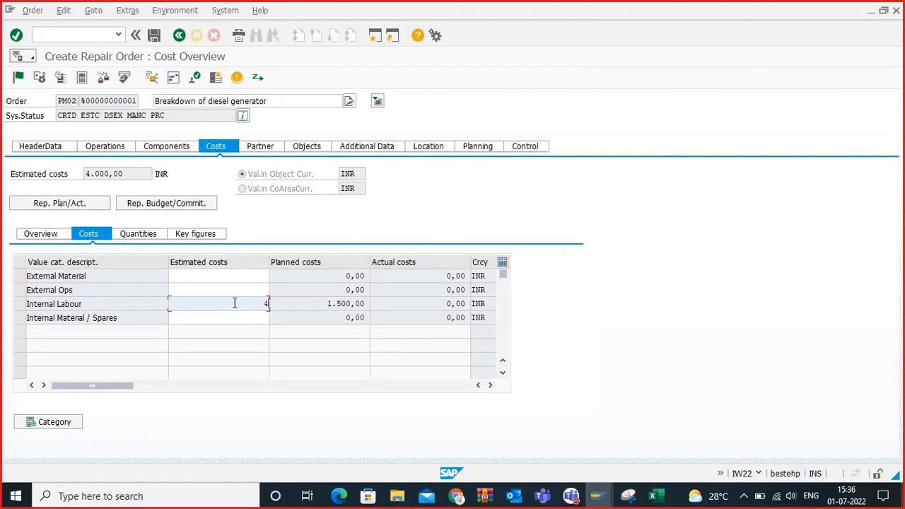
pyautogui.write('4.000')
pyautogui.press('Return')
pyautogui.click(179, 39)
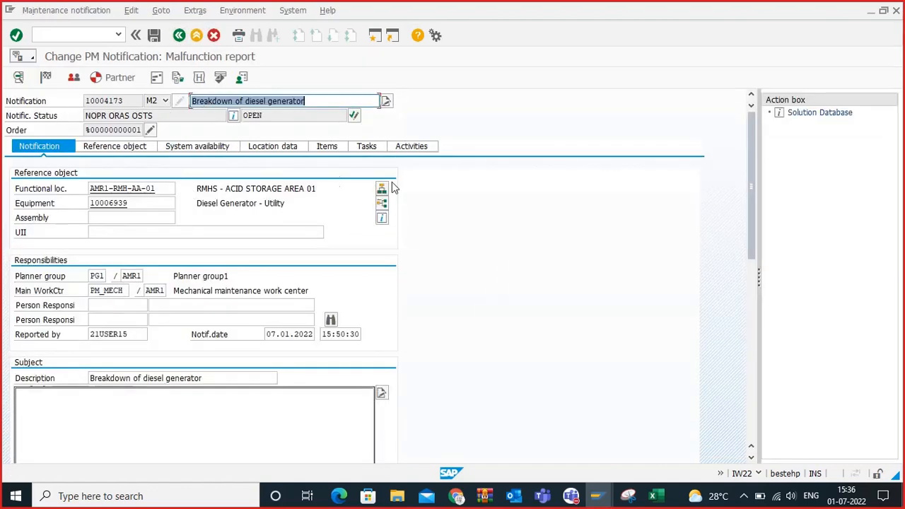
# Step: Switch to the Excel day-wise tracker and review the Day 19 process steps on creating the order, adding components and adding operations
pyautogui.click(656, 496)
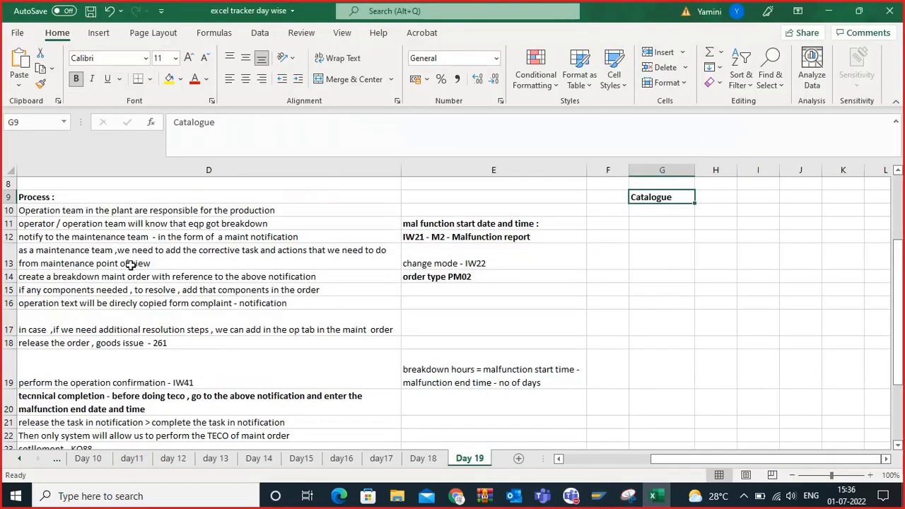
pyautogui.click(127, 276)
pyautogui.click(134, 290)
pyautogui.scroll(-1, 389, 347)
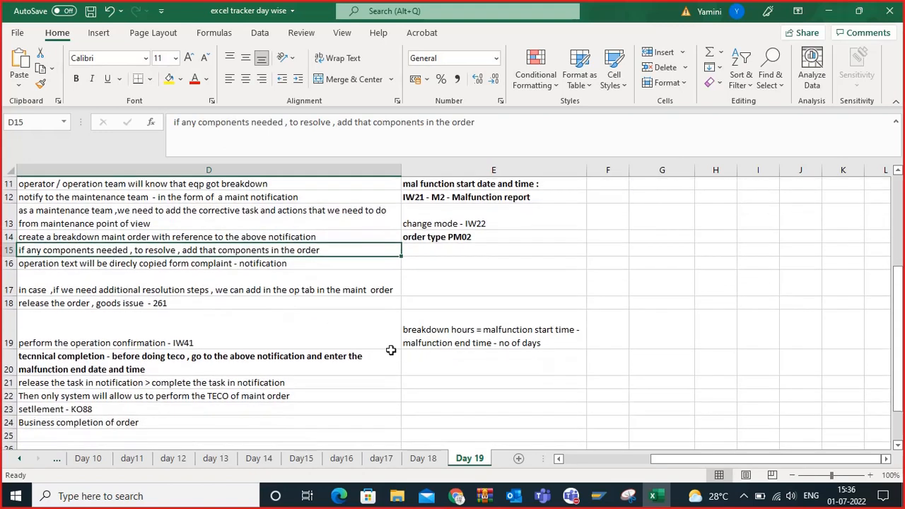
pyautogui.moveTo(679, 459); pyautogui.dragTo(587, 458)
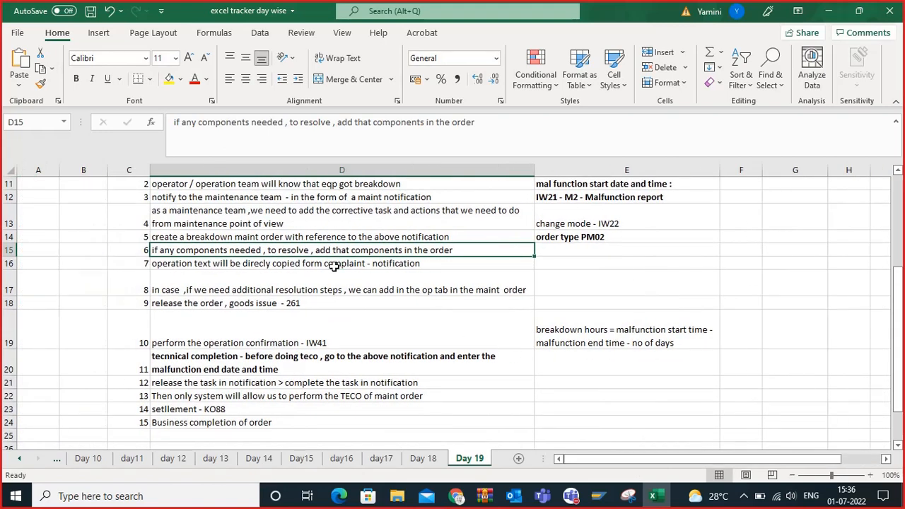
pyautogui.click(355, 263)
pyautogui.click(243, 250)
pyautogui.click(260, 238)
pyautogui.click(237, 264)
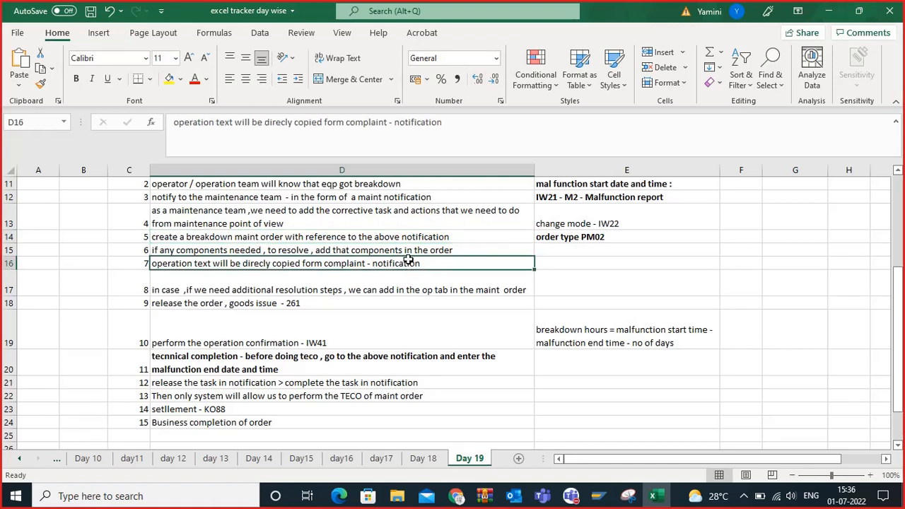
pyautogui.click(339, 291)
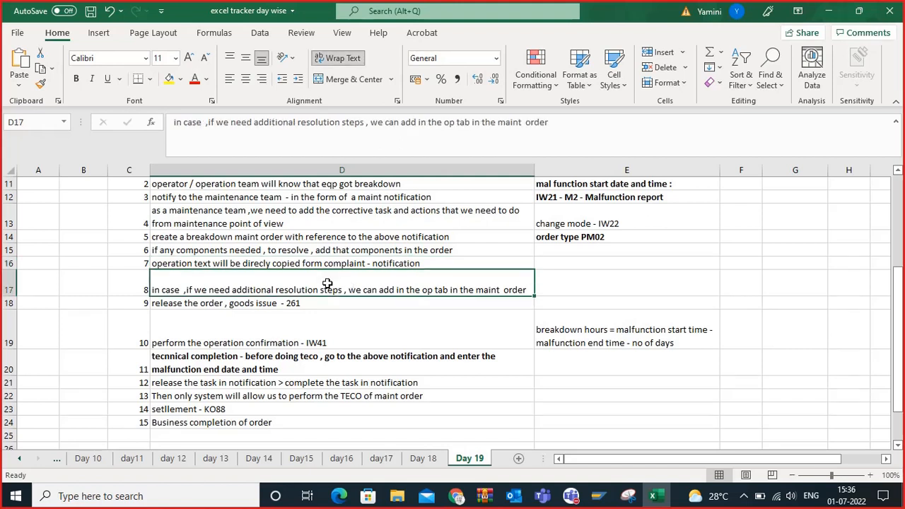
# Step: Switch back to the diesel generator malfunction notification in SAP and save it together with its repair order
pyautogui.moveTo(597, 495)
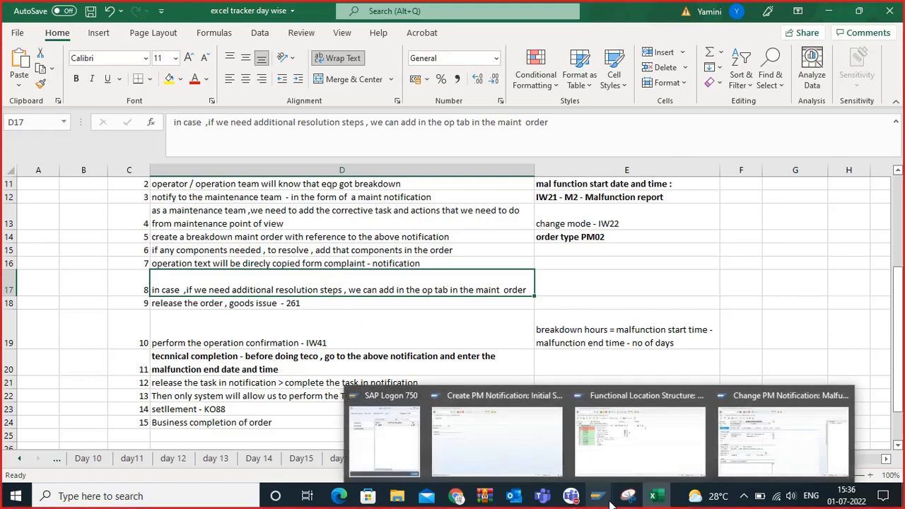
pyautogui.click(747, 429)
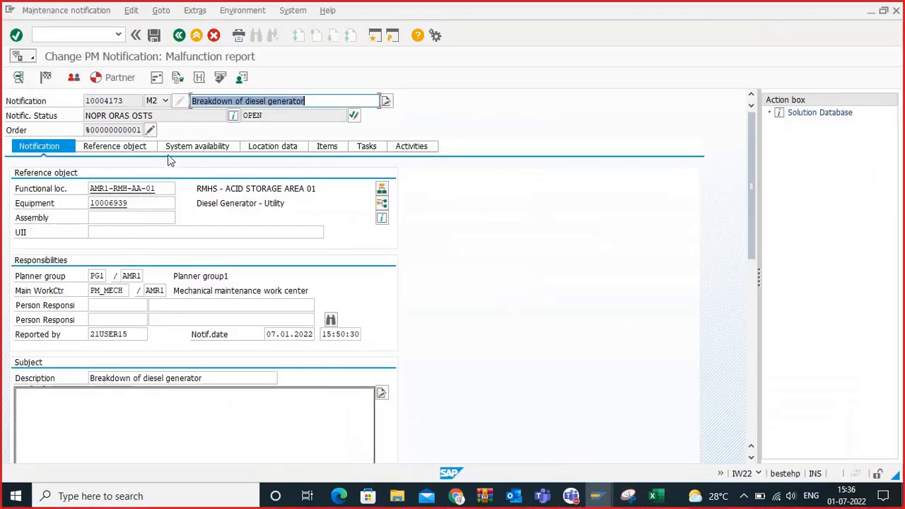
pyautogui.moveTo(596, 495)
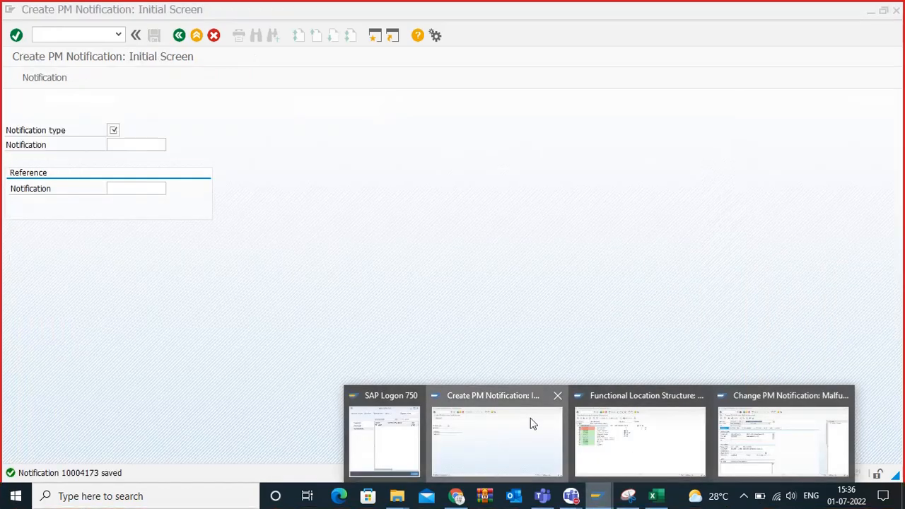
pyautogui.click(530, 418)
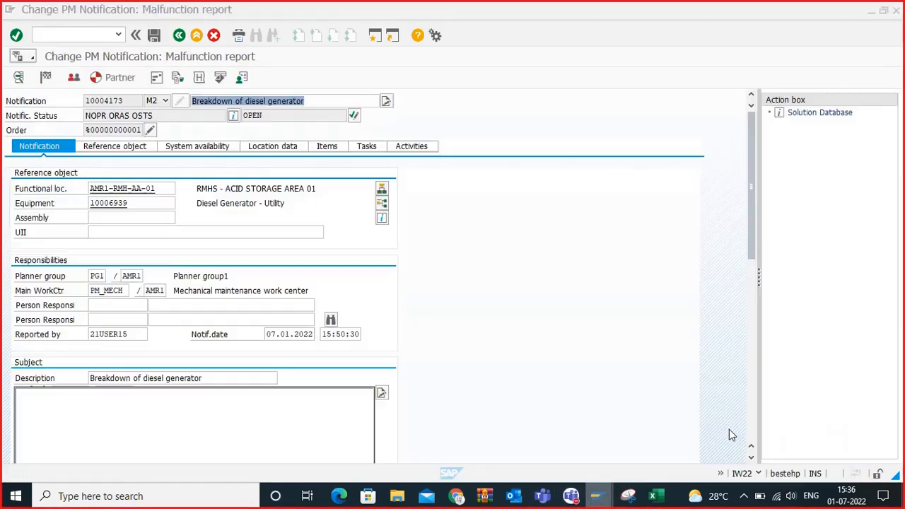
pyautogui.click(749, 438)
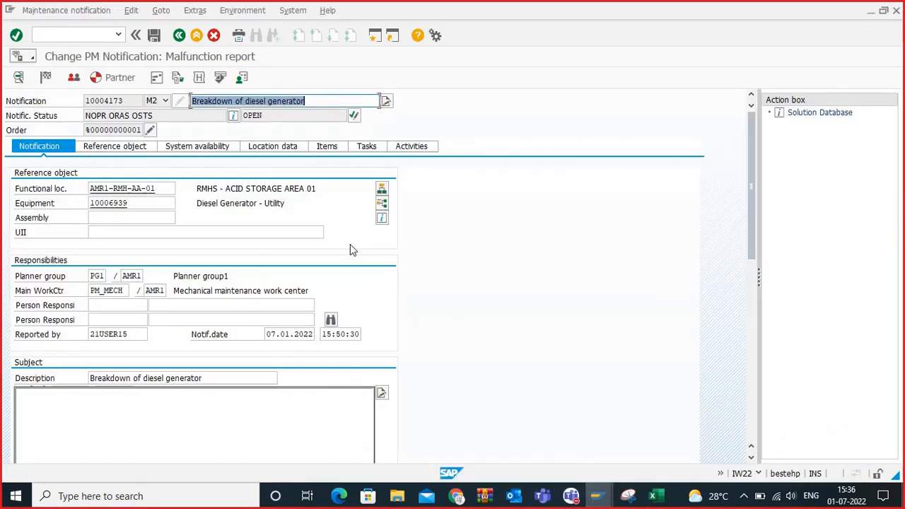
pyautogui.moveTo(597, 497)
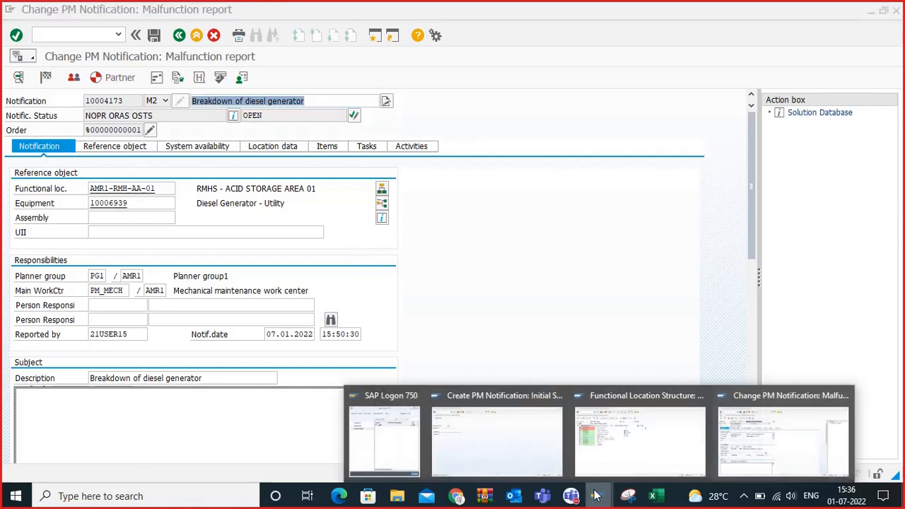
pyautogui.click(732, 442)
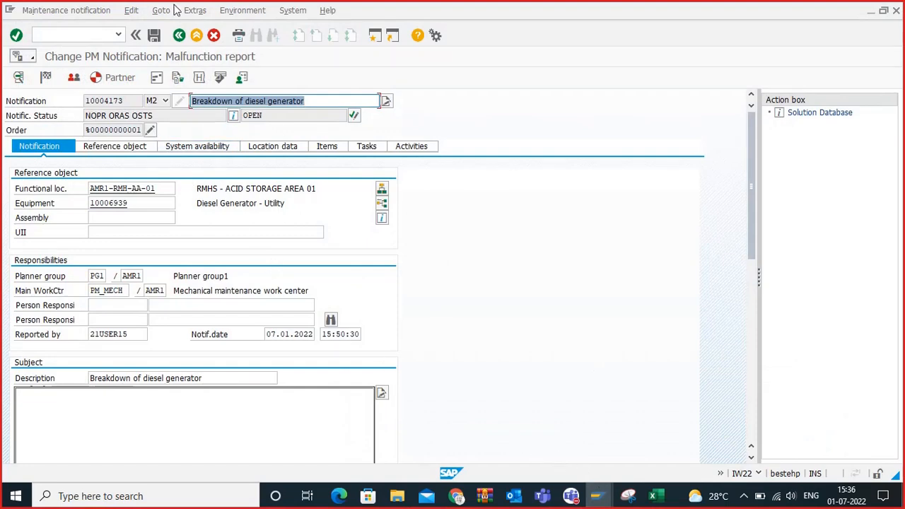
pyautogui.click(152, 35)
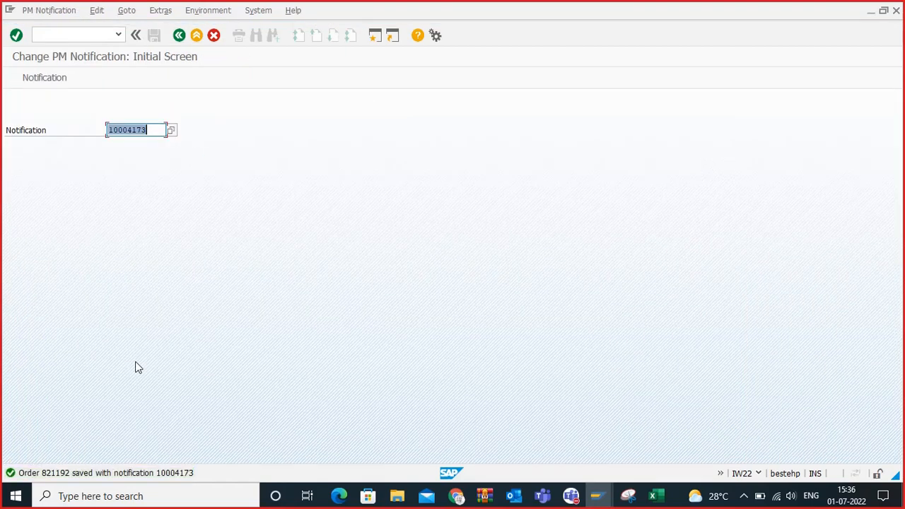
# Step: Open the save message's details, pick out the new order number and close the details
pyautogui.click(85, 473)
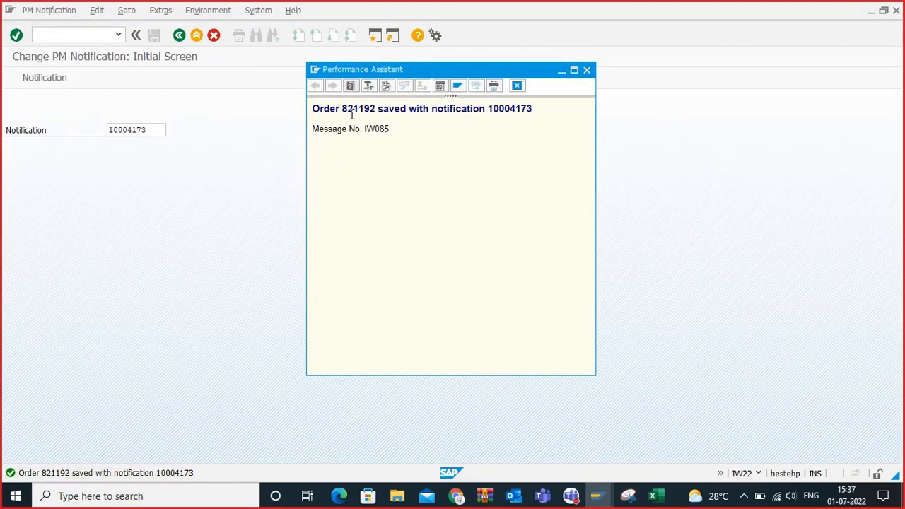
pyautogui.moveTo(376, 108); pyautogui.dragTo(339, 108)
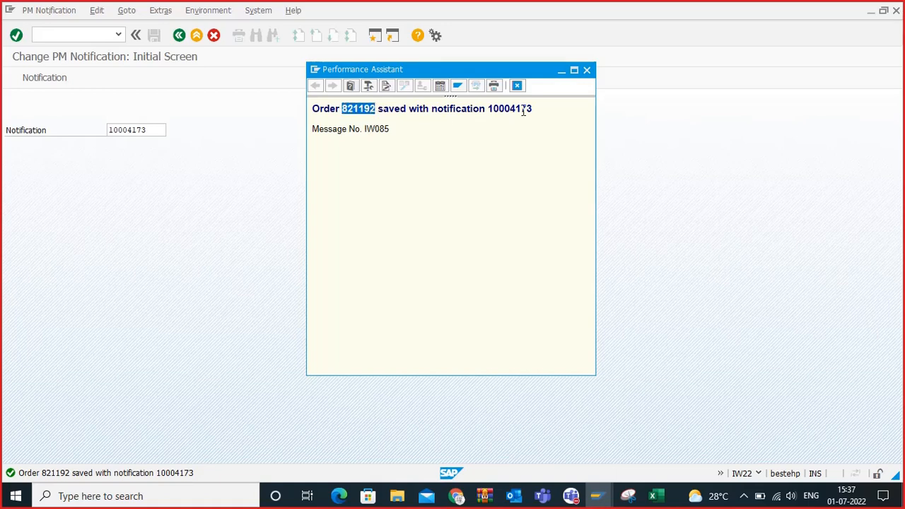
pyautogui.click(587, 70)
# Step: Open the new repair order for changes in transaction IW32 and check its system status and header data
pyautogui.click(39, 33)
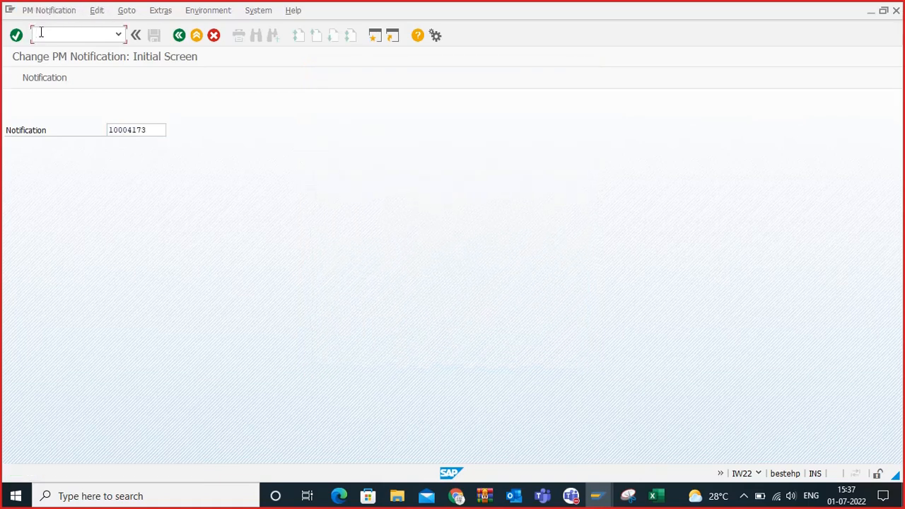
pyautogui.press('Return')
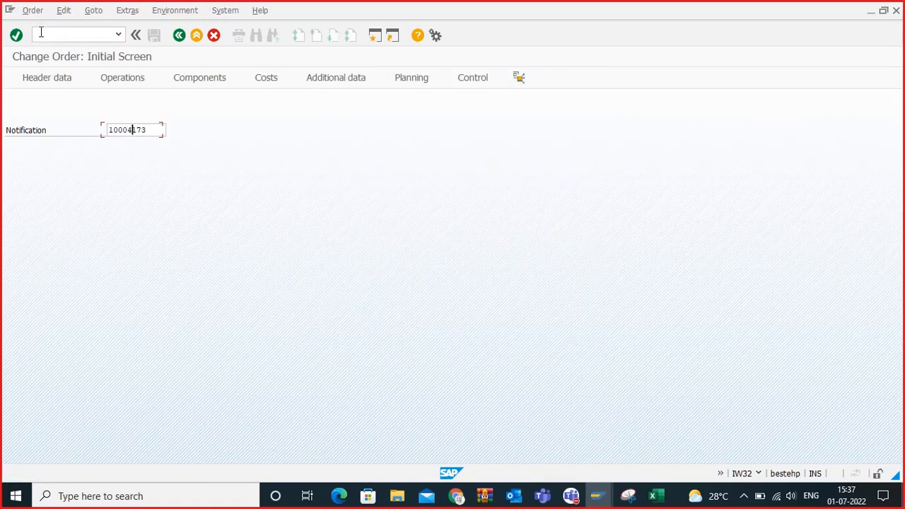
pyautogui.click(120, 127)
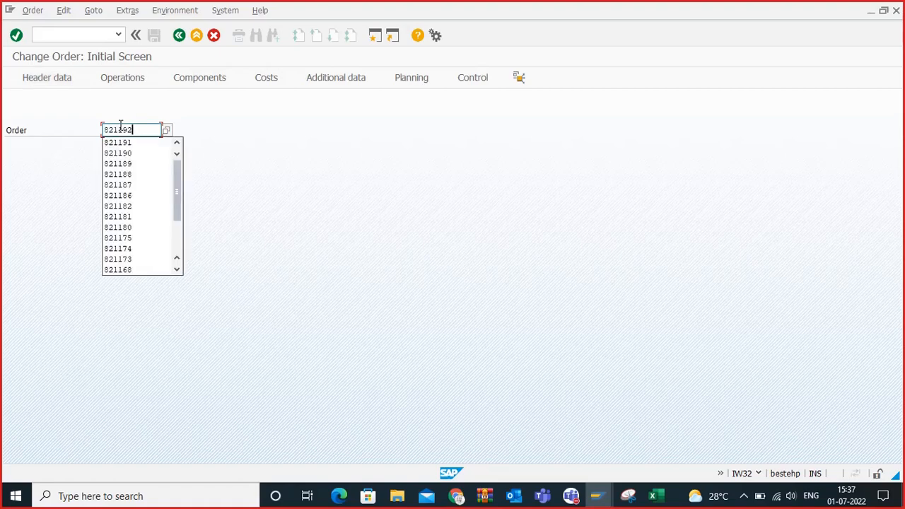
pyautogui.press('Return')
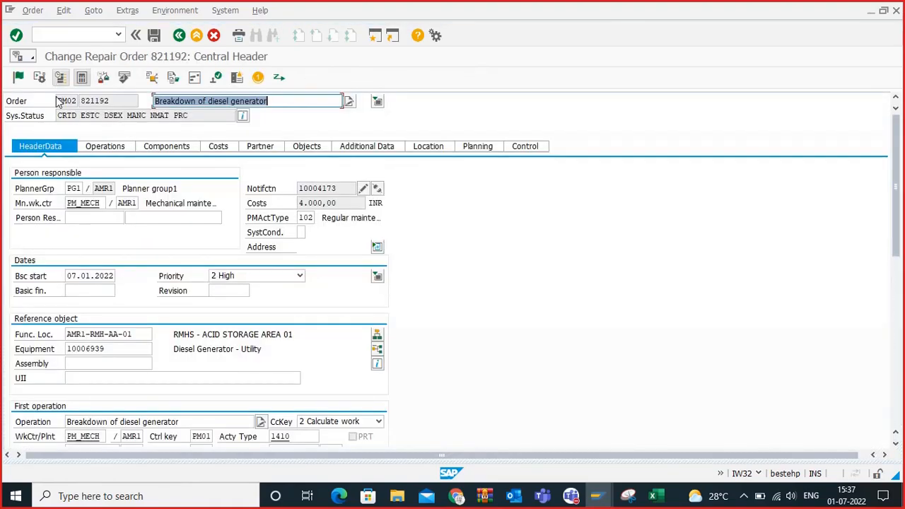
pyautogui.moveTo(75, 120); pyautogui.dragTo(56, 117)
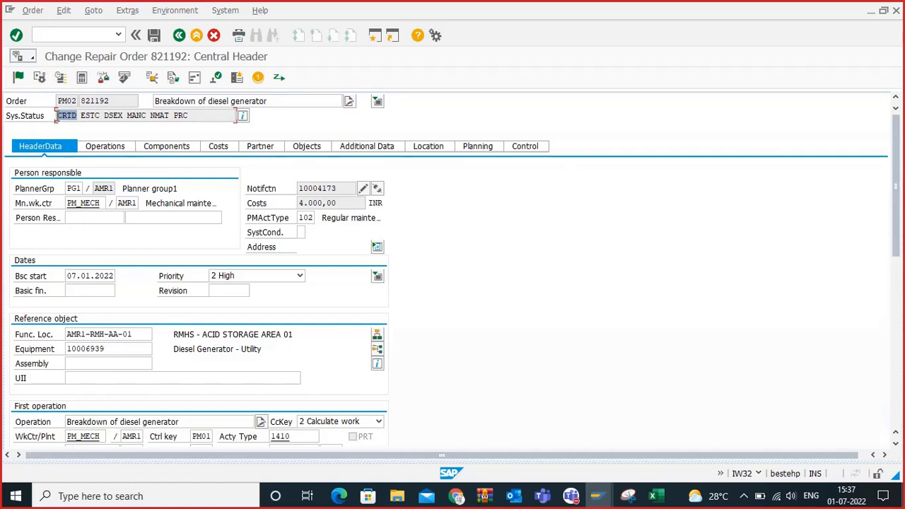
pyautogui.scroll(-3, 535, 285)
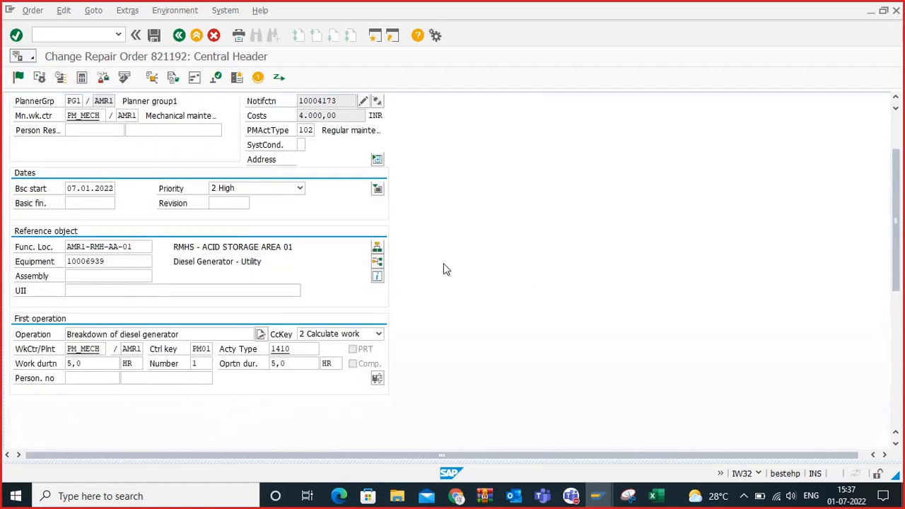
pyautogui.scroll(3, 445, 268)
# Step: Release the diesel generator repair order, check its system status and save it
pyautogui.click(23, 79)
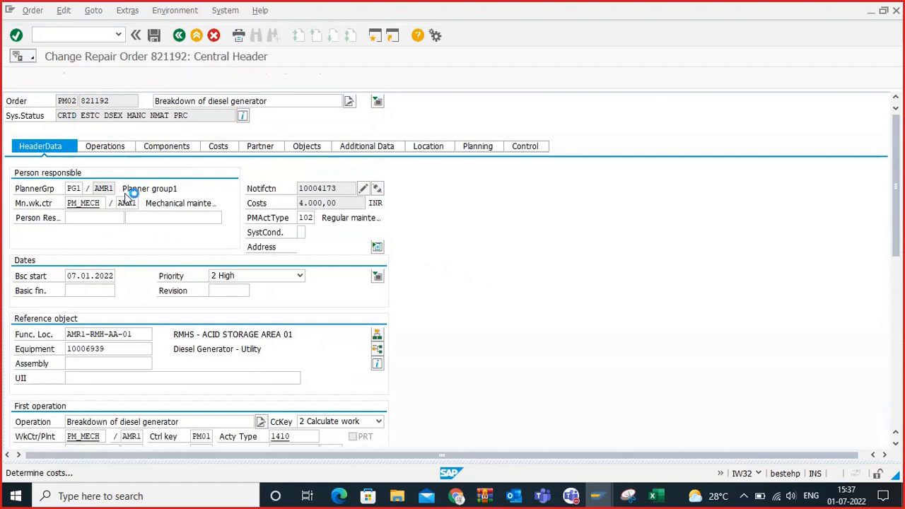
pyautogui.doubleClick(64, 115)
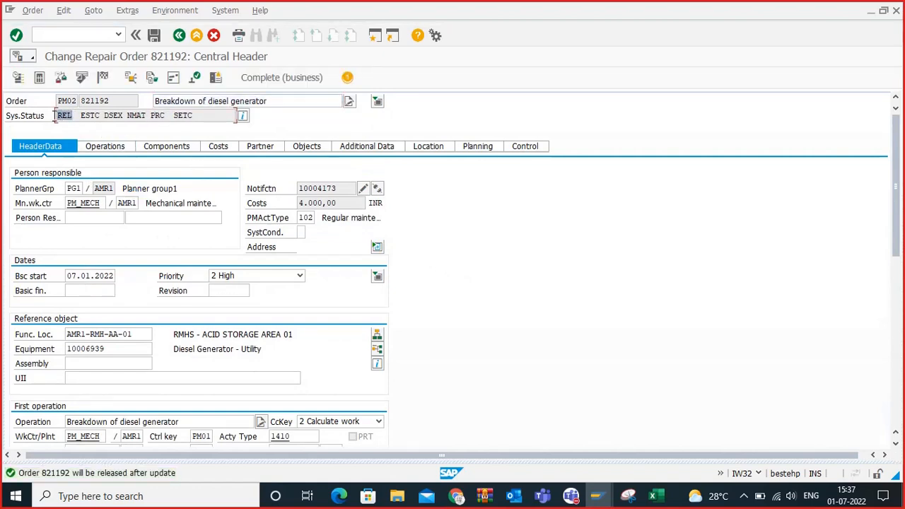
pyautogui.click(157, 35)
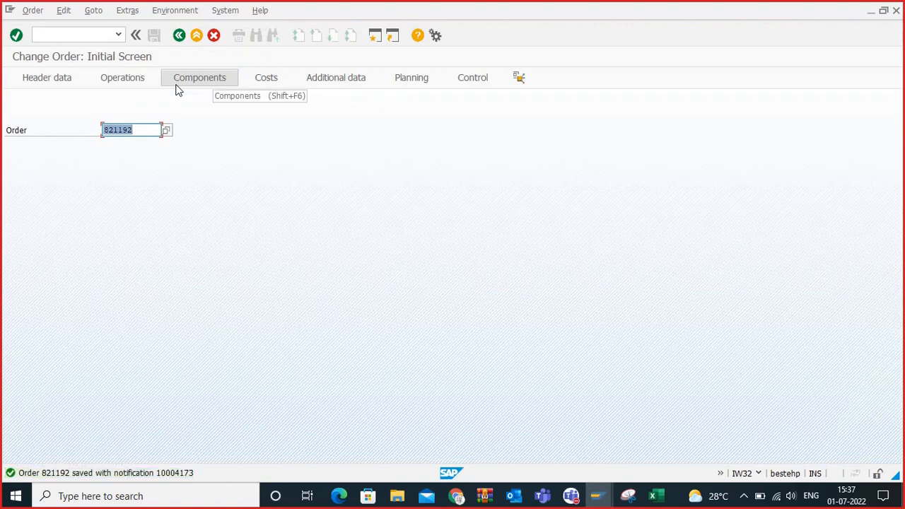
# Step: Open the repair order's operation confirmation in transaction IW41 using the released order's number
pyautogui.moveTo(134, 130); pyautogui.dragTo(106, 130)
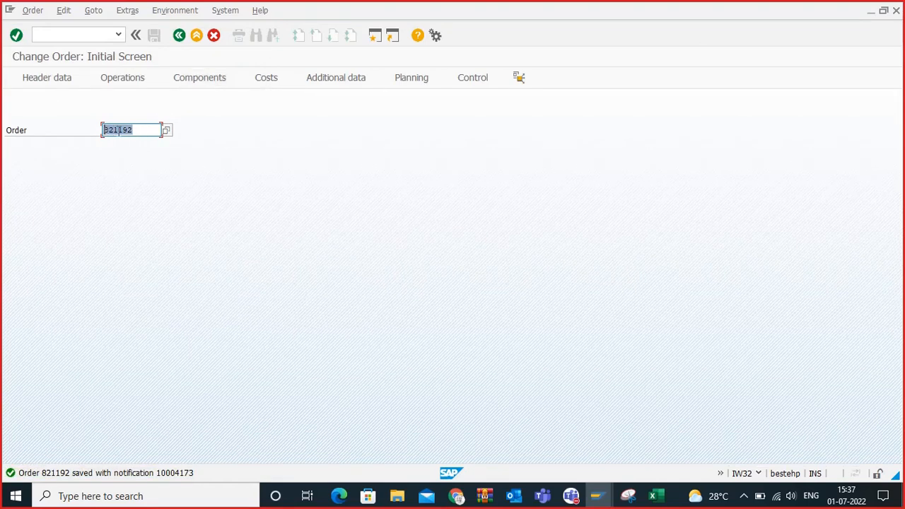
pyautogui.click(79, 40)
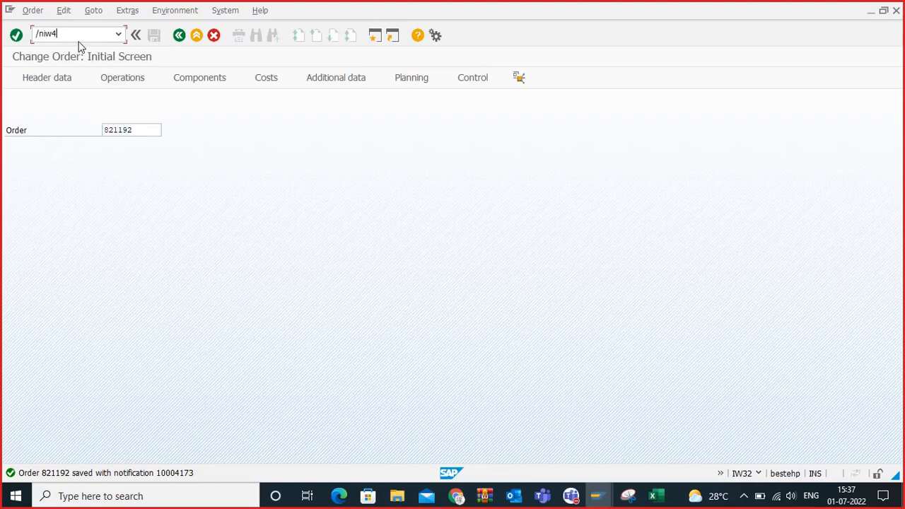
pyautogui.press('Return')
pyautogui.click(113, 158)
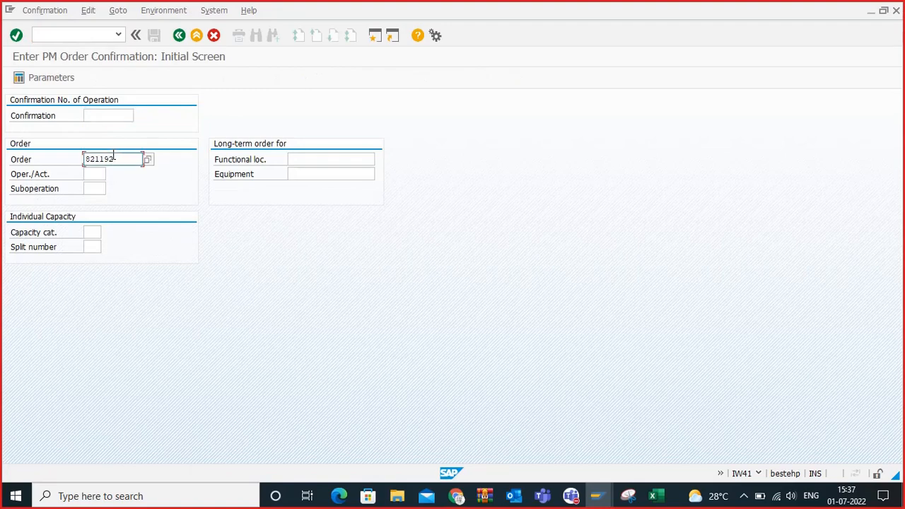
pyautogui.press('Return')
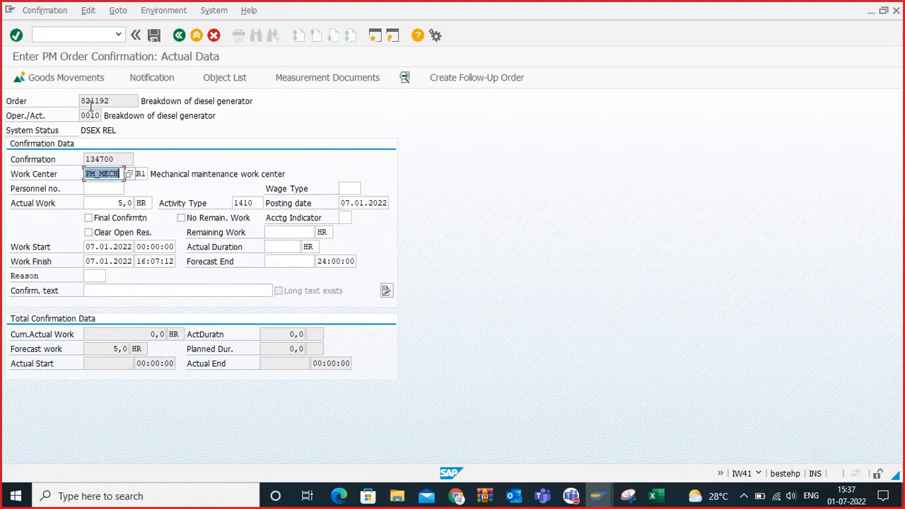
# Step: Mark the operation as final confirmation with open reservations cleared and no remaining work, and set the actual duration to 5 HR
pyautogui.click(87, 218)
pyautogui.click(89, 233)
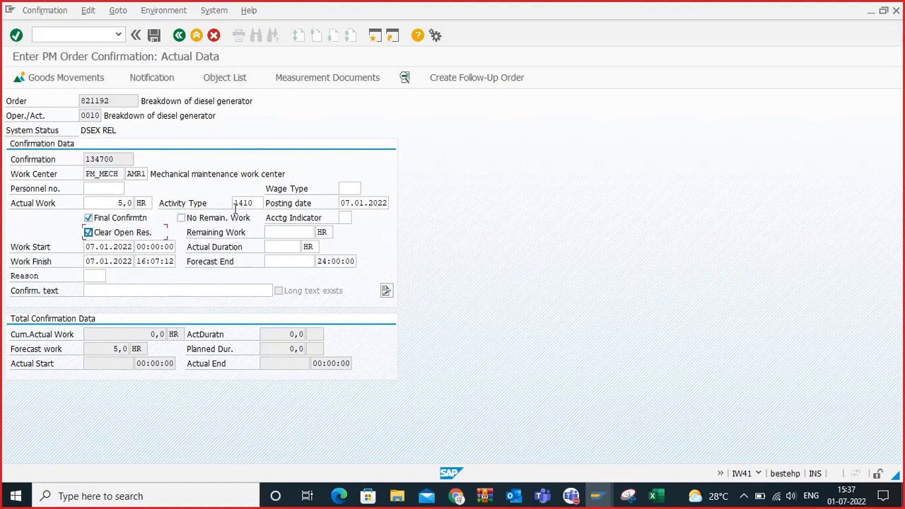
pyautogui.click(183, 219)
pyautogui.click(290, 233)
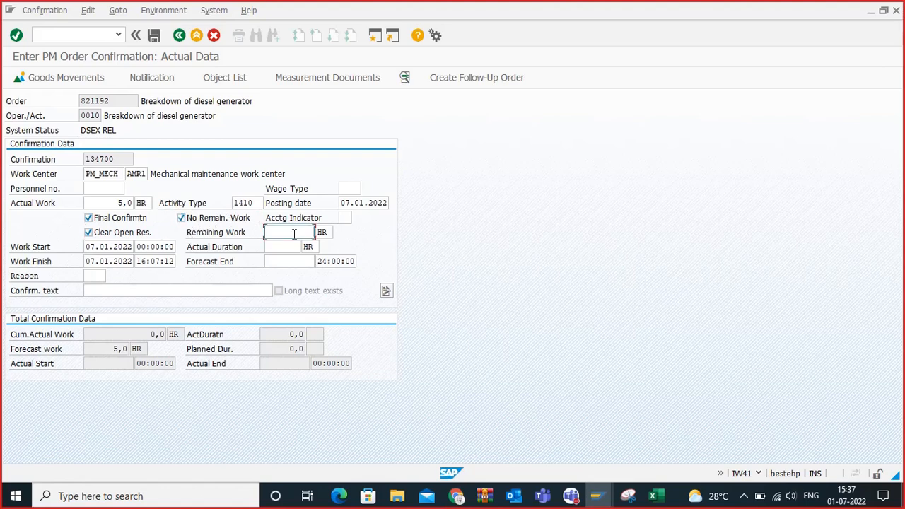
pyautogui.click(290, 247)
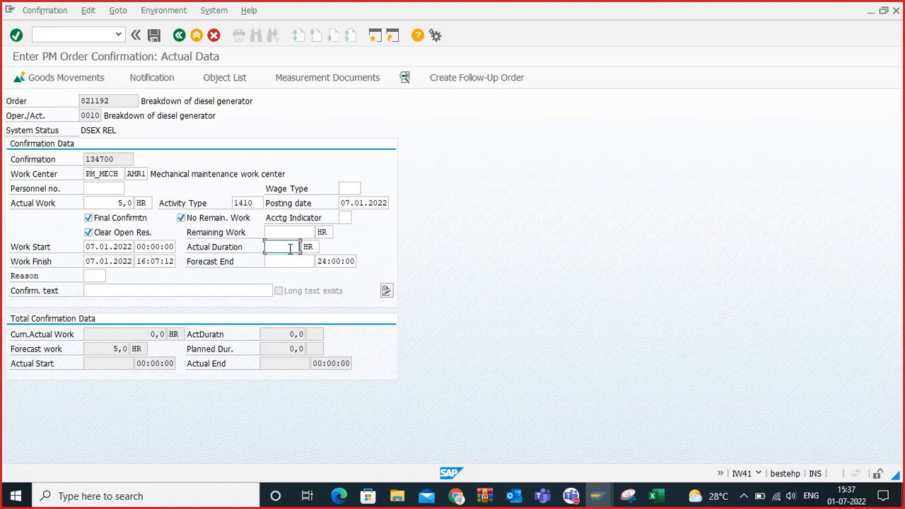
pyautogui.write('5')
# Step: Enter "breakdown issue resolved" as the confirmation text and check the linked notification before returning to the confirmation
pyautogui.click(148, 286)
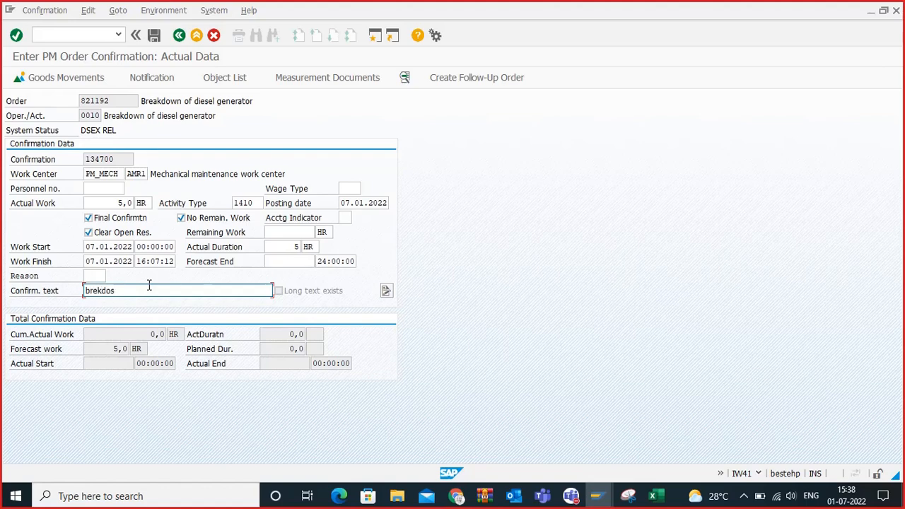
pyautogui.write('brekdos')
pyautogui.press('BackSpace')
pyautogui.press('BackSpace')
pyautogui.press('BackSpace')
pyautogui.press('BackSpace')
pyautogui.write('a')
pyautogui.press('BackSpace')
pyautogui.press('BackSpace')
pyautogui.write('ue resolved')
pyautogui.press('Return')
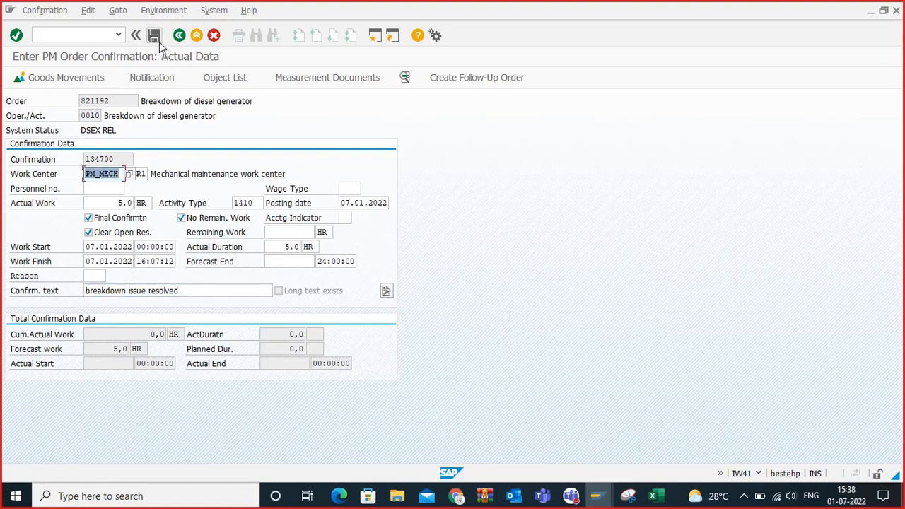
pyautogui.click(157, 80)
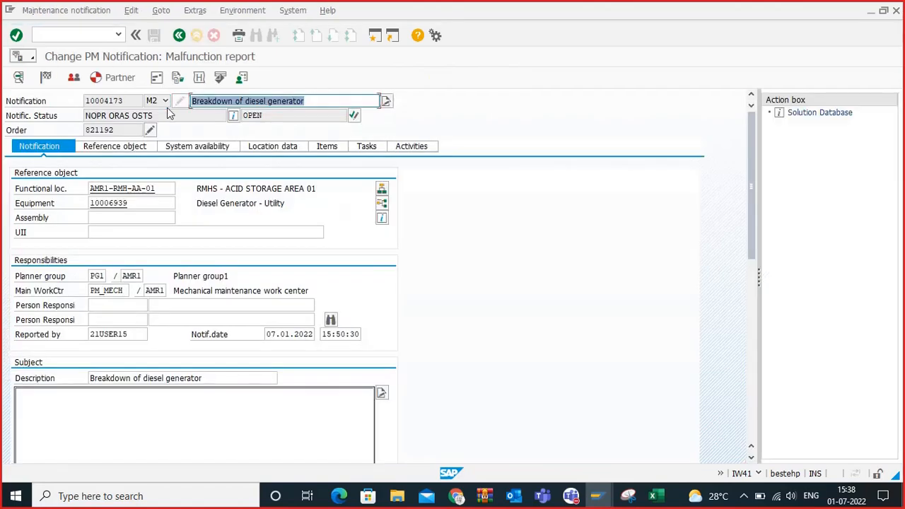
pyautogui.click(180, 35)
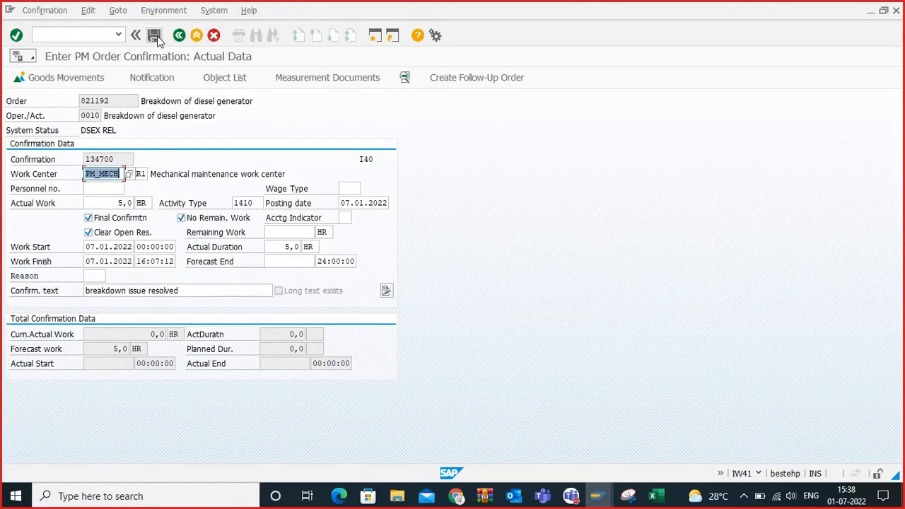
# Step: Save the operation confirmation and reopen the repair order in transaction IW32 to check its system status
pyautogui.click(156, 37)
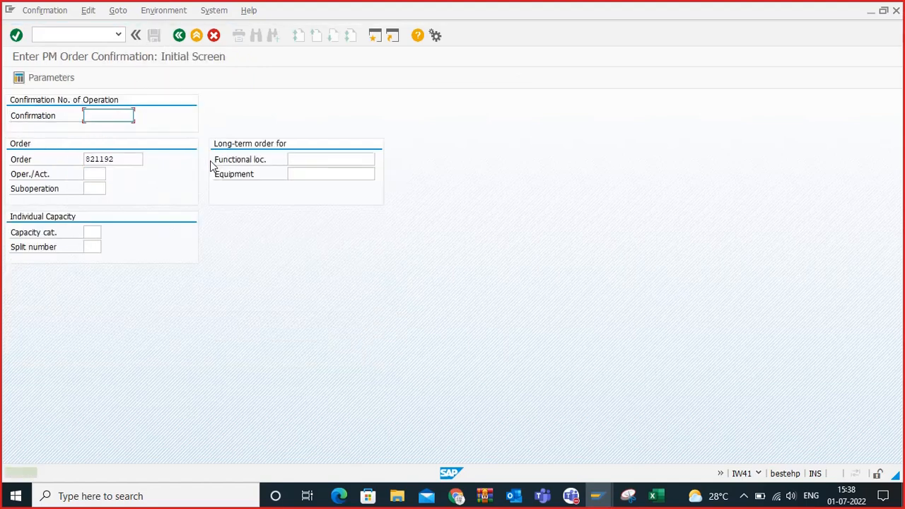
pyautogui.click(86, 35)
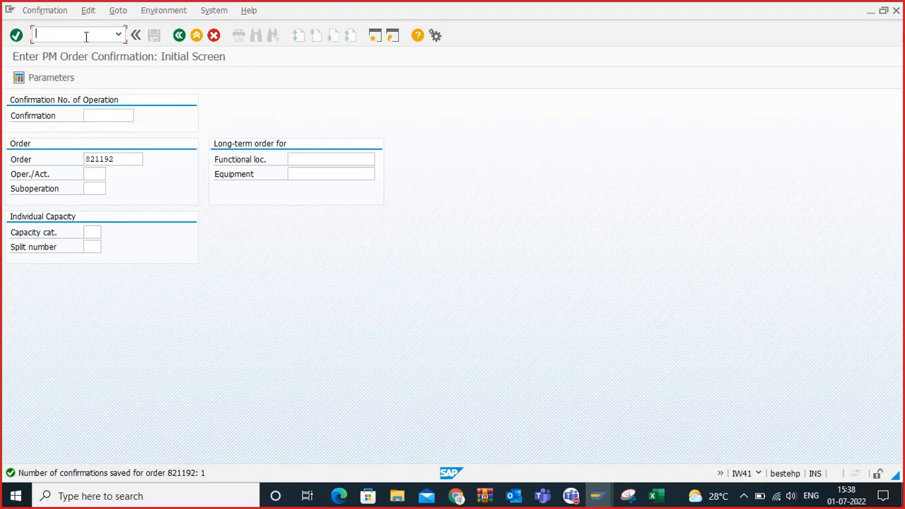
pyautogui.write('/niw32')
pyautogui.press('Return')
pyautogui.click(136, 128)
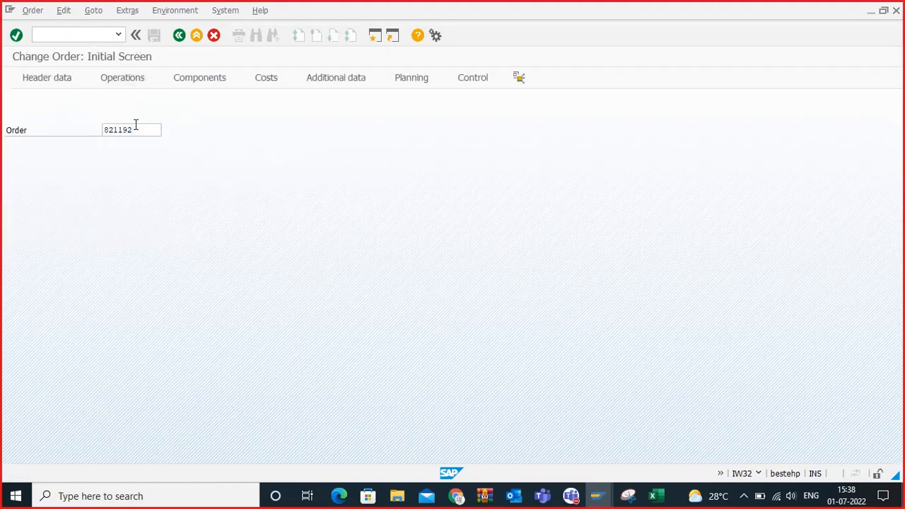
pyautogui.press('Return')
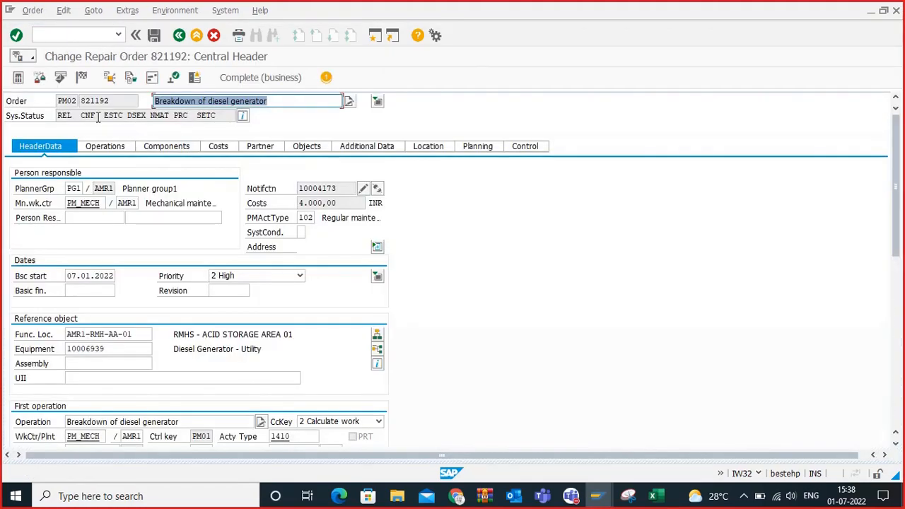
pyautogui.moveTo(97, 115); pyautogui.dragTo(80, 118)
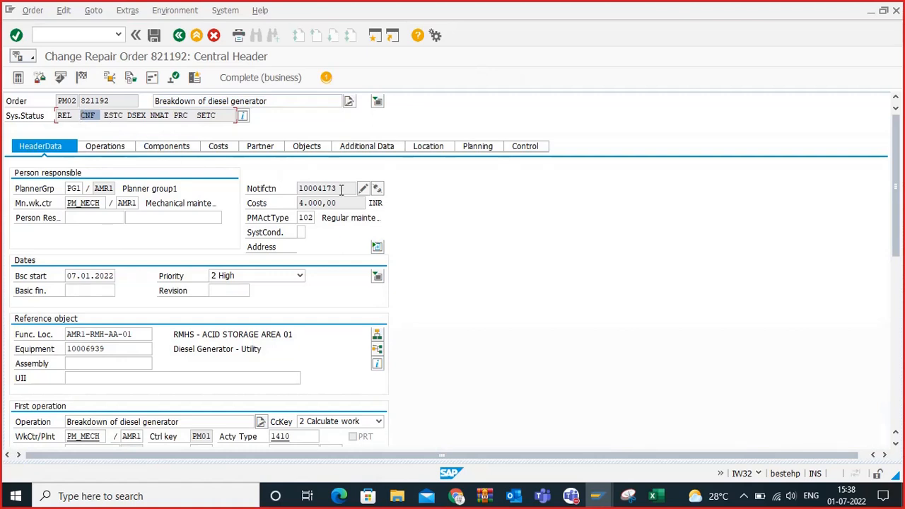
# Step: Release the Visual Inspection task in the order's linked notification and check its task status
pyautogui.click(362, 188)
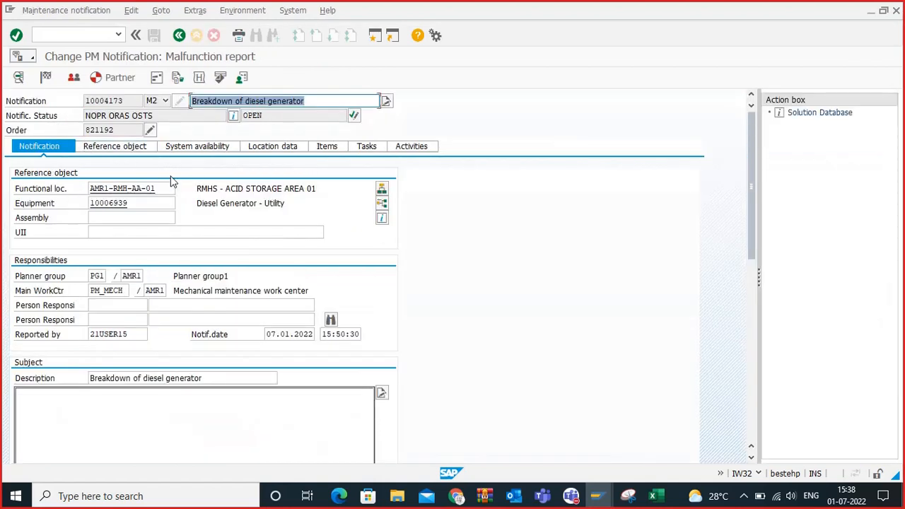
pyautogui.click(366, 145)
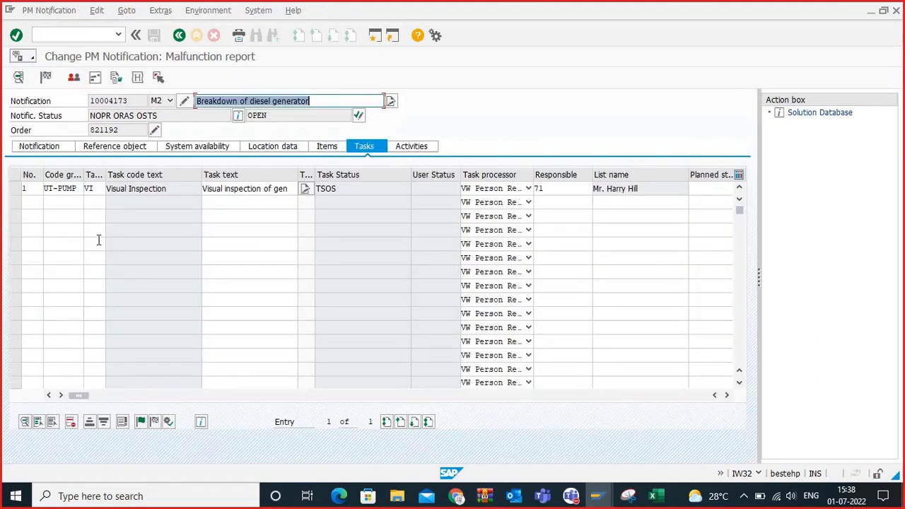
pyautogui.click(14, 188)
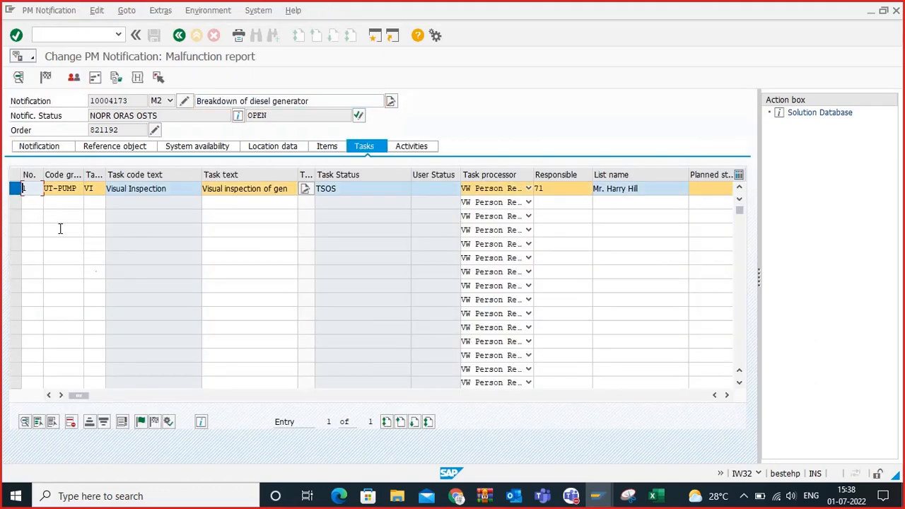
pyautogui.click(140, 422)
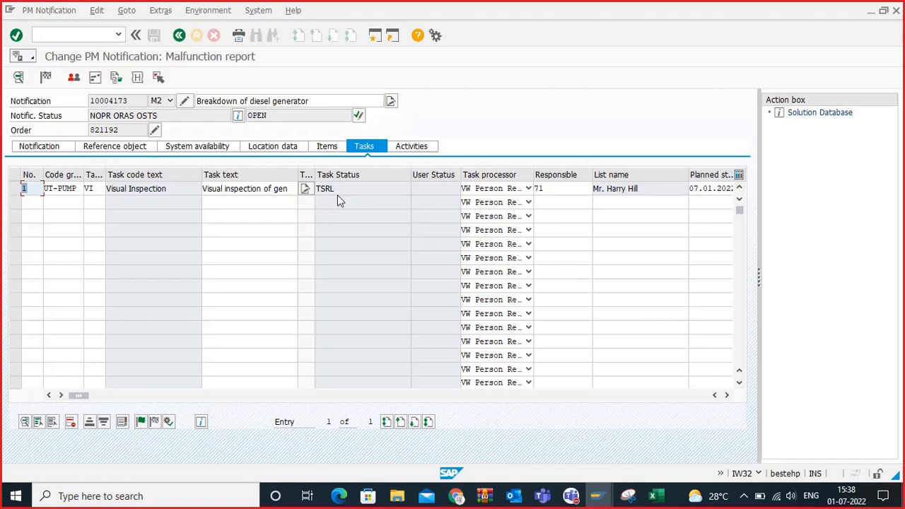
pyautogui.moveTo(335, 191); pyautogui.dragTo(319, 189)
# Step: Complete the Visual Inspection task, return to the repair order and save it
pyautogui.click(14, 189)
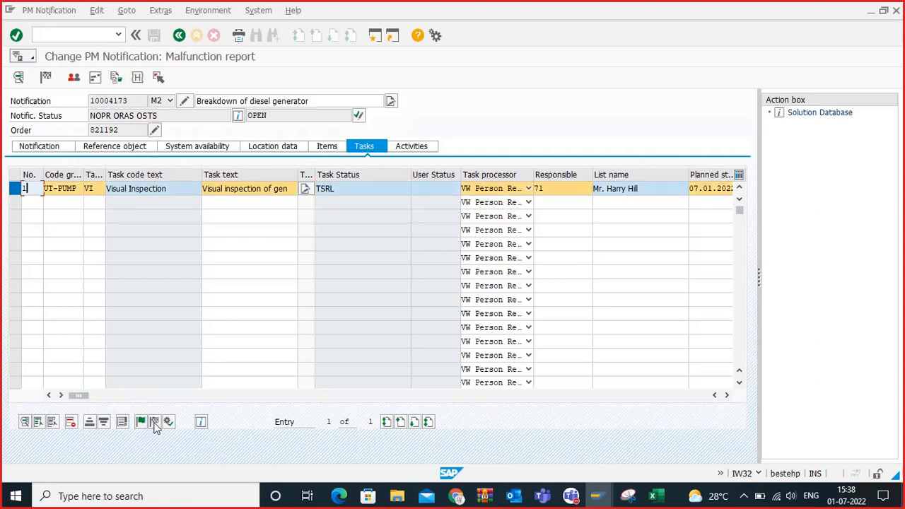
pyautogui.click(155, 422)
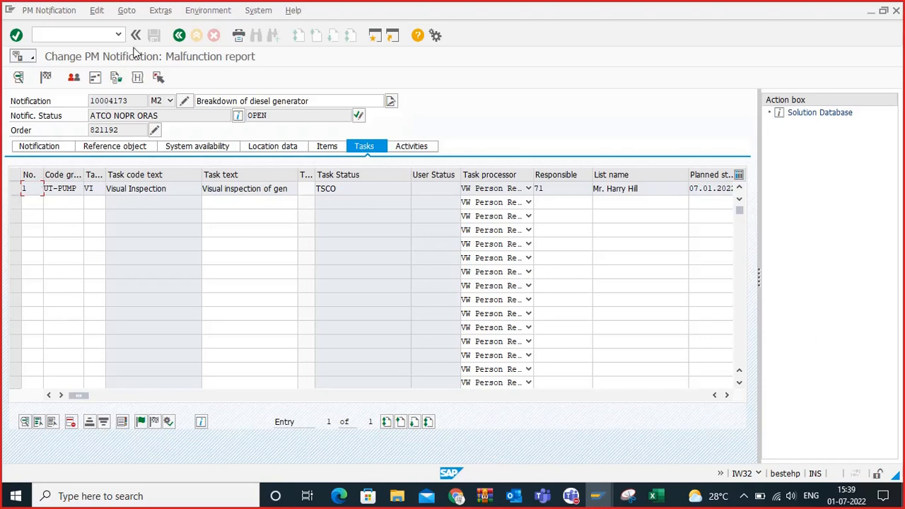
pyautogui.click(175, 36)
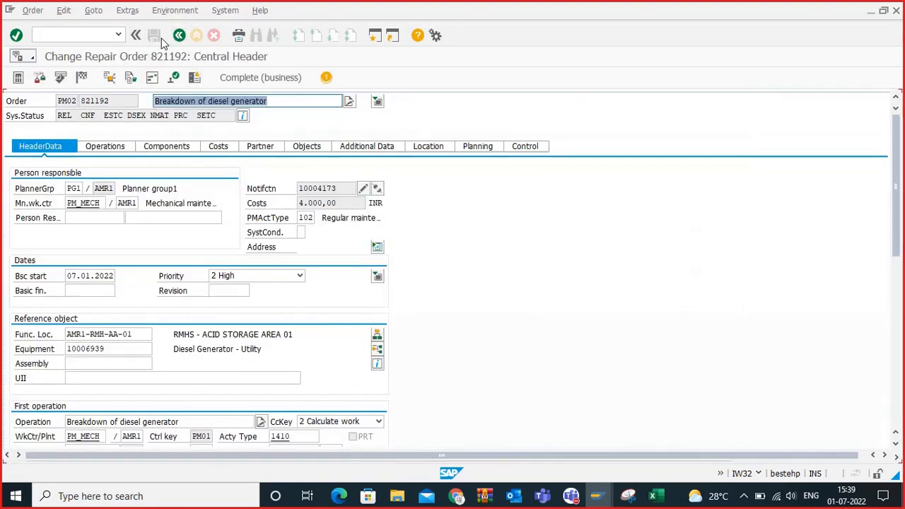
pyautogui.click(154, 37)
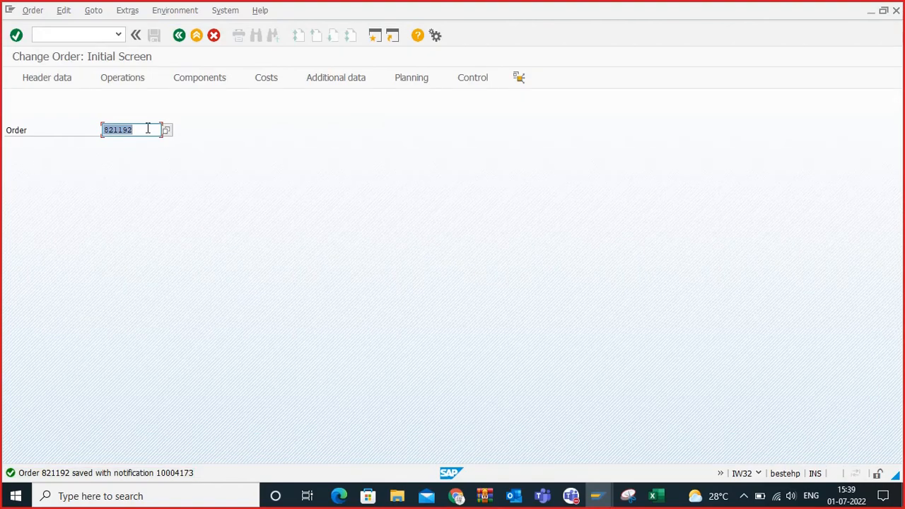
# Step: Reopen the repair order, check the Visual Inspection task's status in the linked notification and return to the order
pyautogui.click(148, 128)
pyautogui.press('Return')
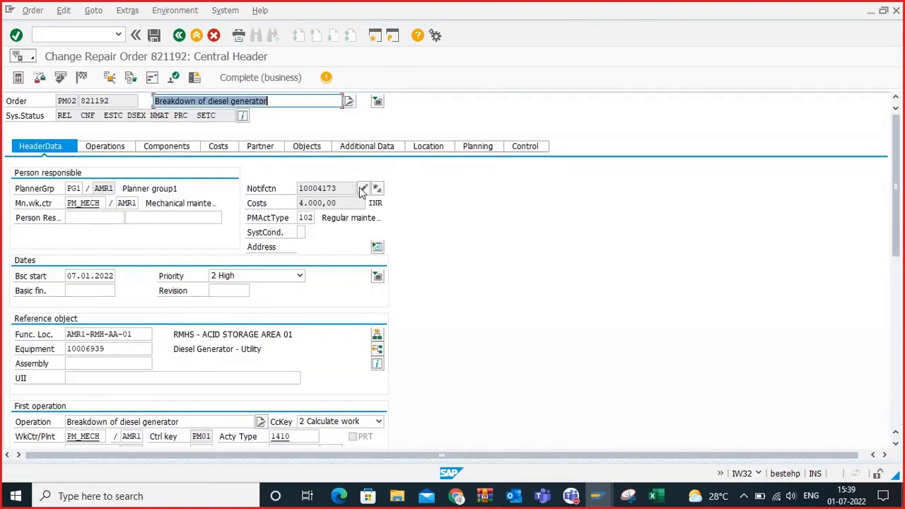
pyautogui.click(362, 190)
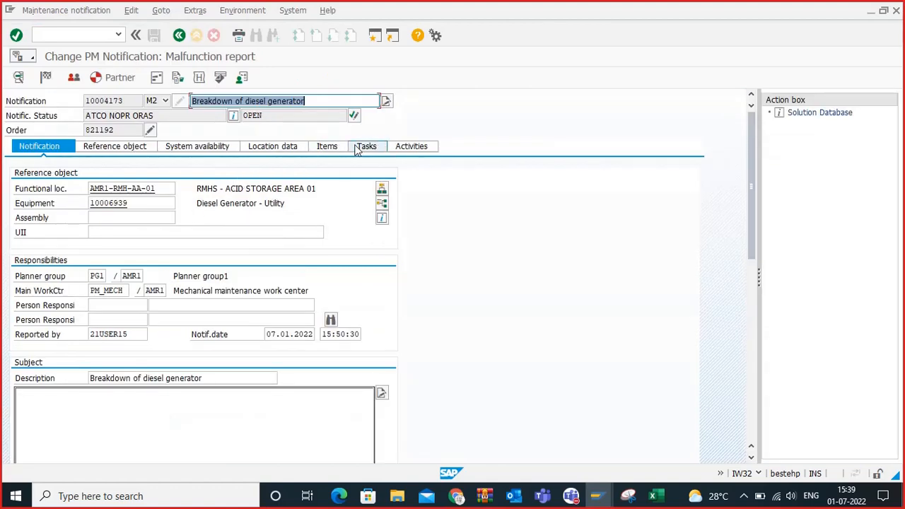
pyautogui.click(358, 148)
pyautogui.click(340, 188)
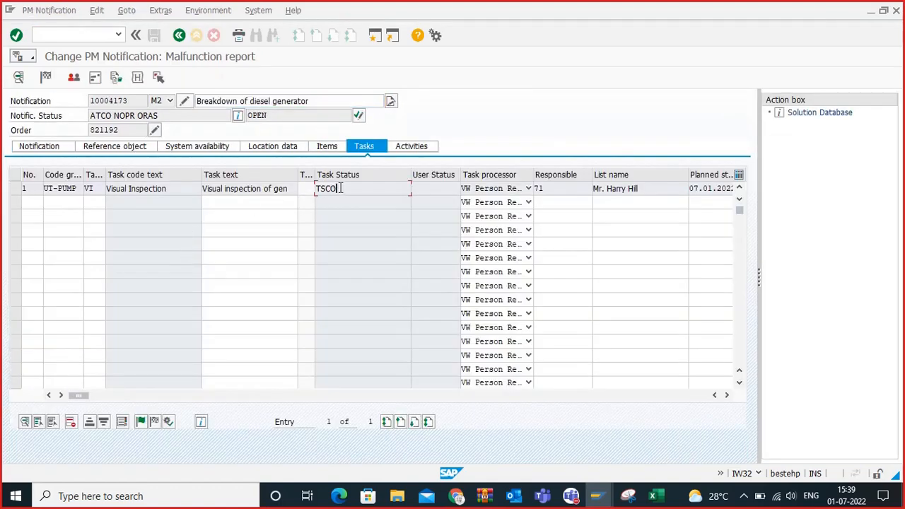
pyautogui.moveTo(340, 188); pyautogui.dragTo(321, 188)
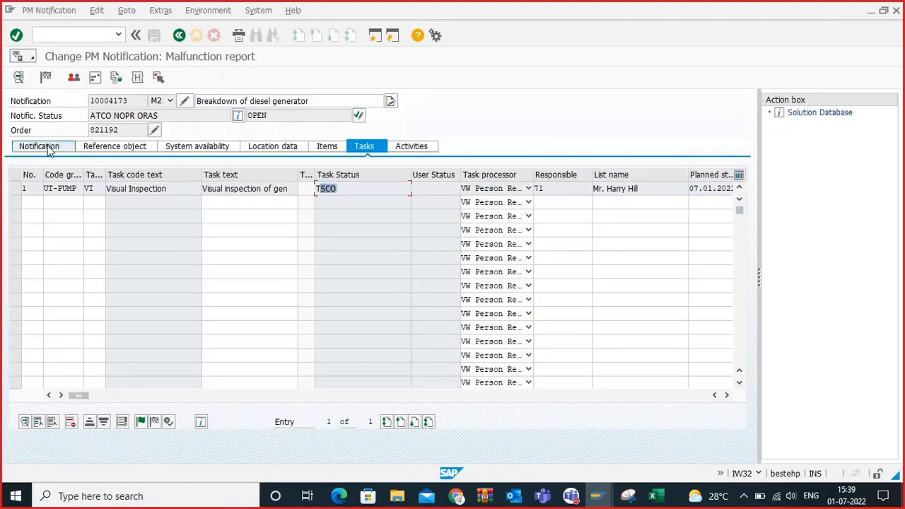
pyautogui.click(179, 35)
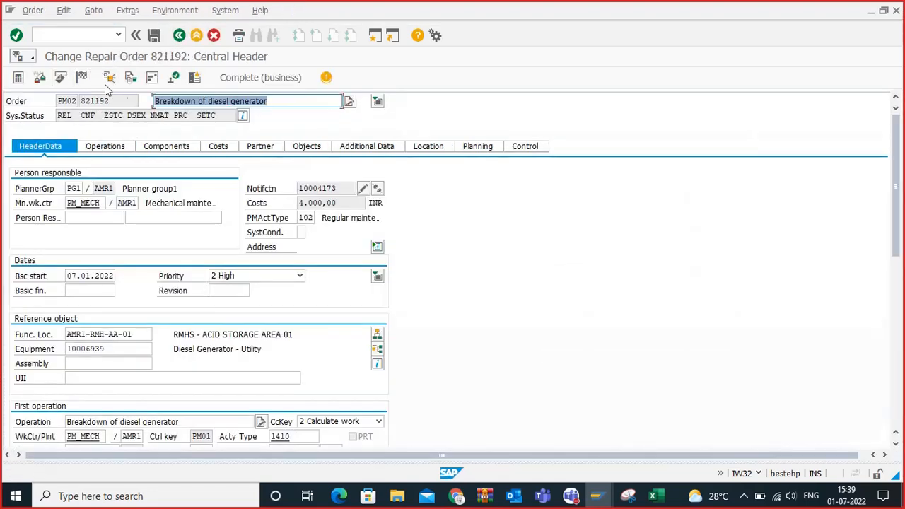
# Step: Complete the order's linked notification with reference date 07.01.2022 and reference time 15:50:30
pyautogui.click(363, 188)
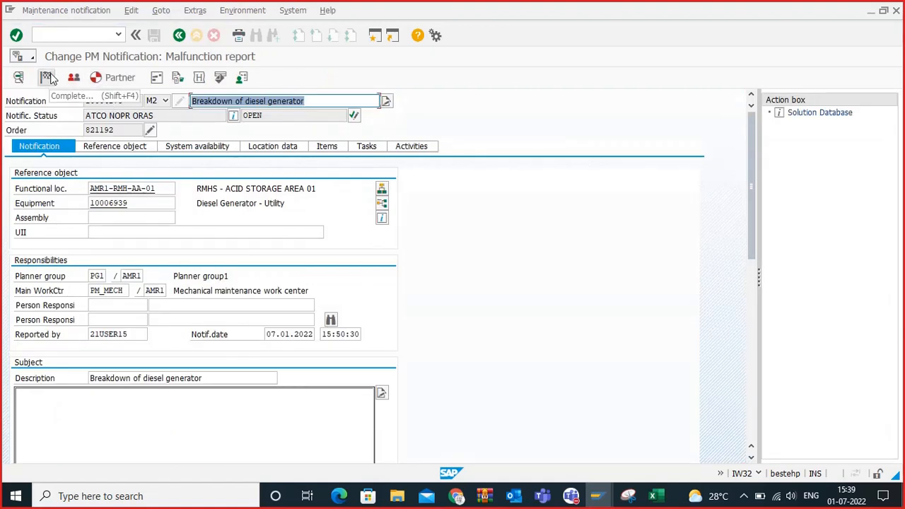
pyautogui.click(47, 77)
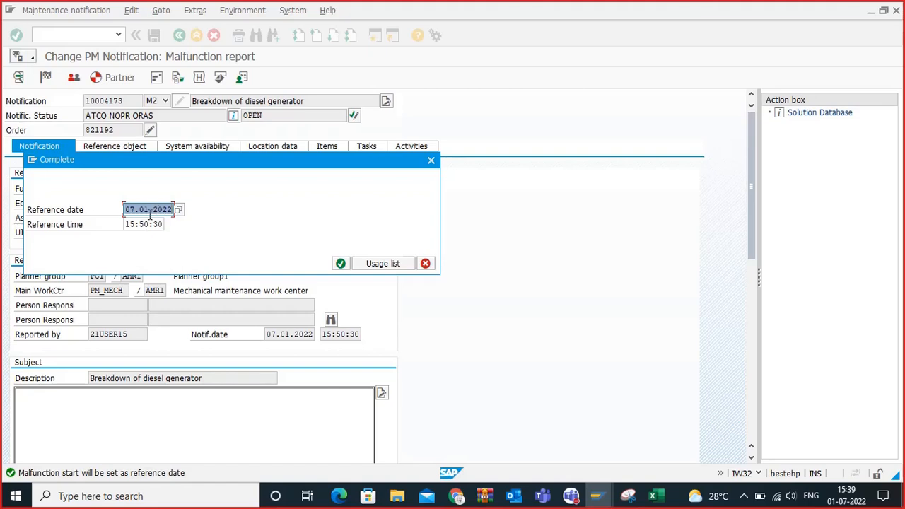
pyautogui.moveTo(244, 168); pyautogui.dragTo(396, 151)
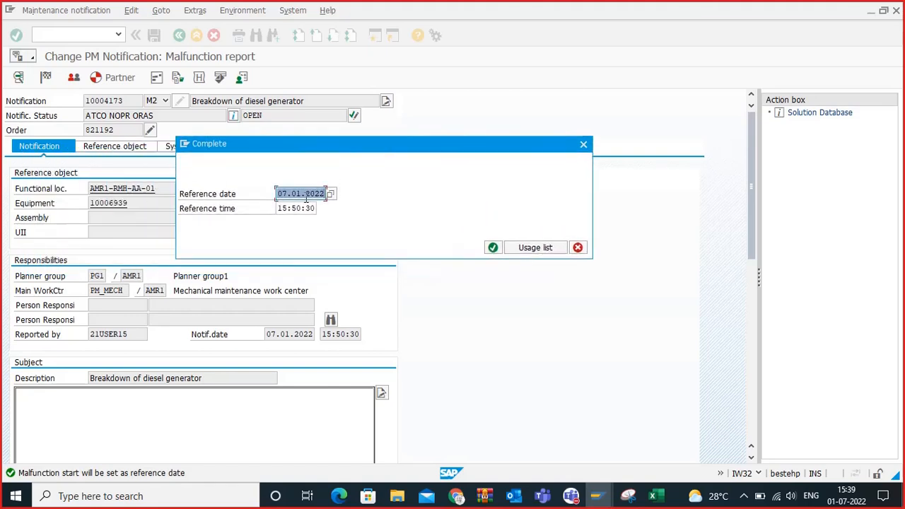
pyautogui.click(492, 248)
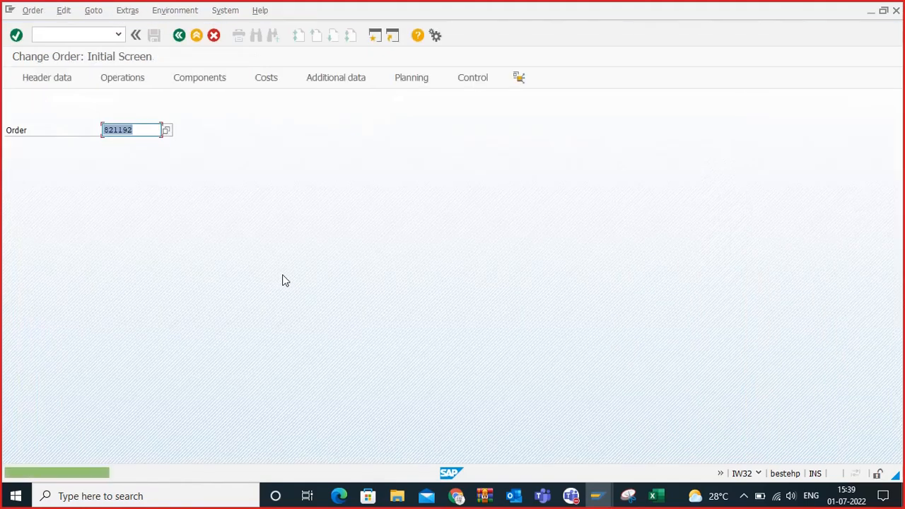
# Step: Reopen the repair order and start its technical completion, then cancel after checking the malfunction data
pyautogui.click(144, 133)
pyautogui.press('Return')
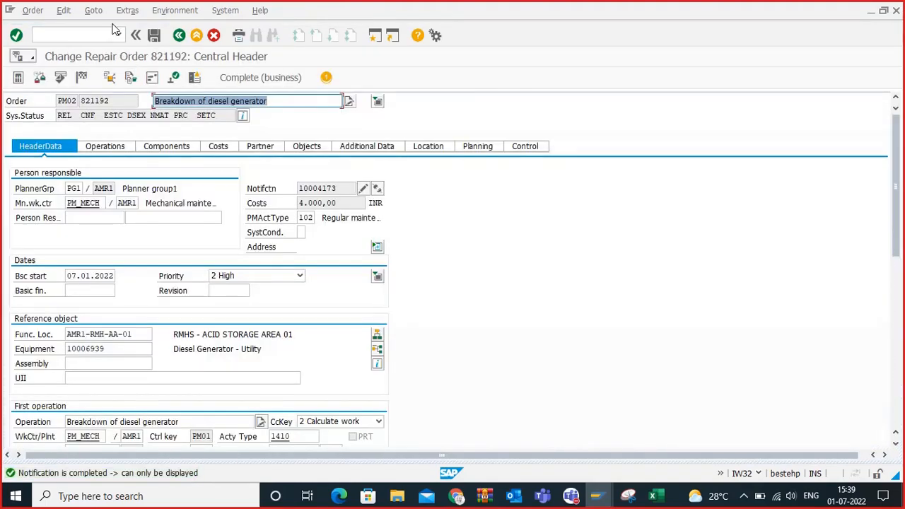
pyautogui.click(128, 10)
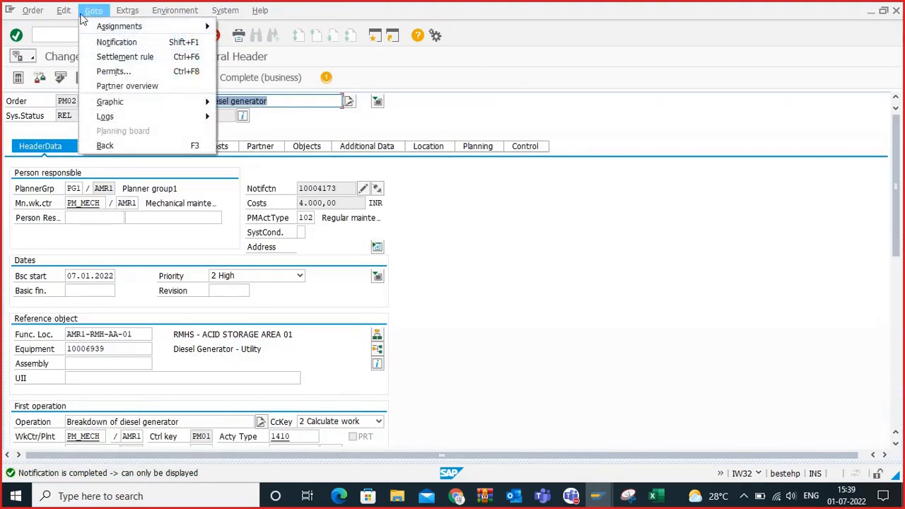
pyautogui.click(31, 10)
pyautogui.moveTo(53, 130)
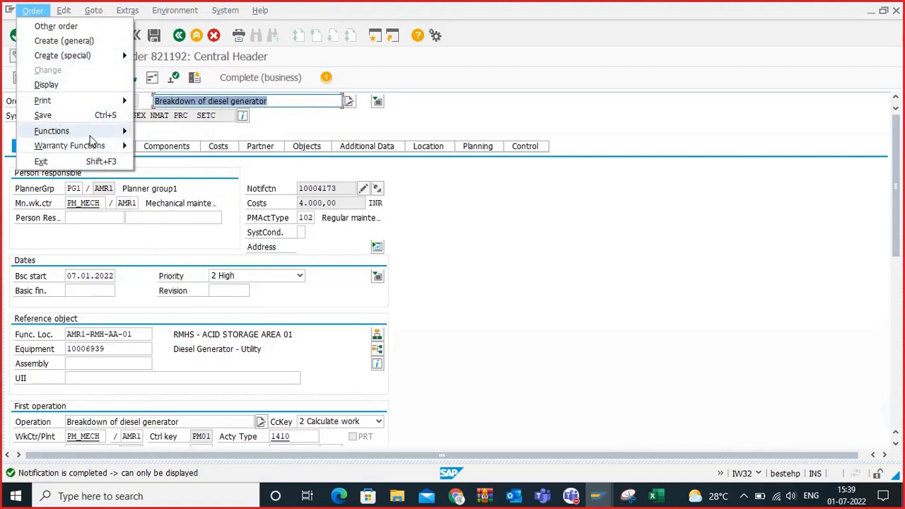
pyautogui.moveTo(106, 131)
pyautogui.moveTo(169, 161)
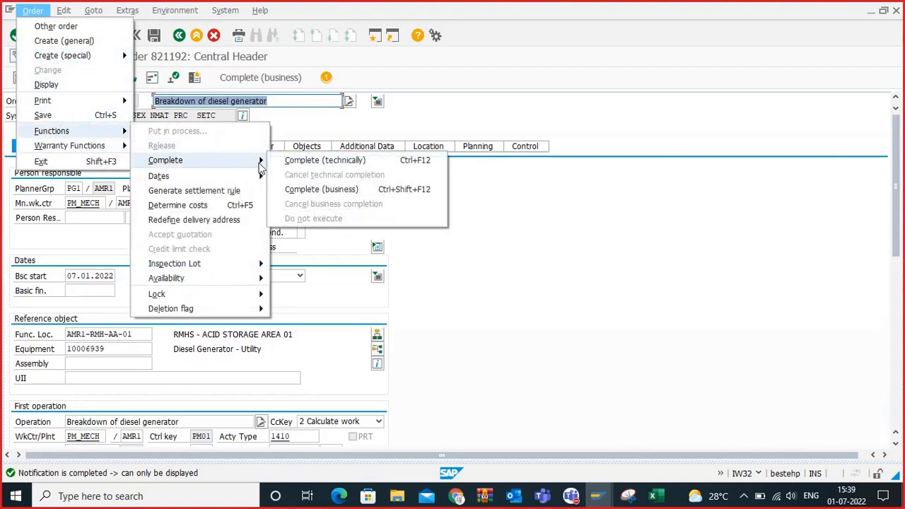
pyautogui.click(298, 161)
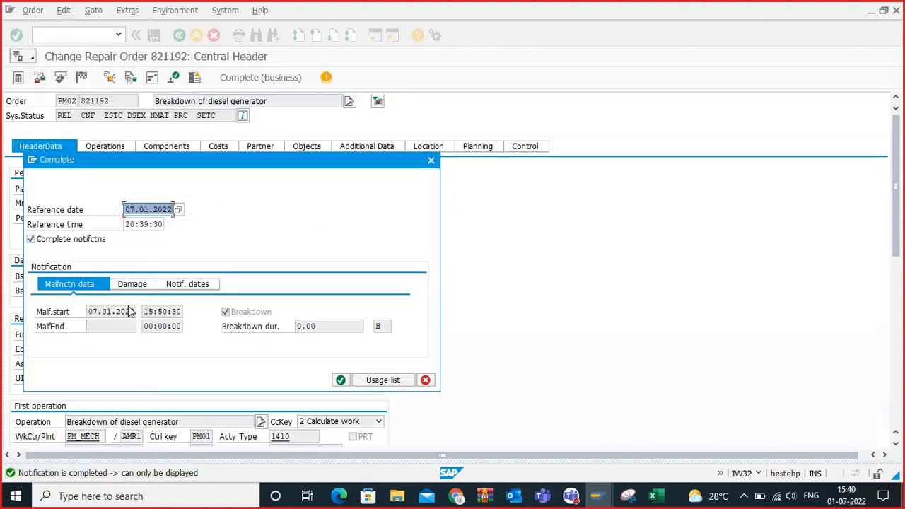
pyautogui.click(431, 159)
# Step: Put the linked notification back in process and set its malfunction end date to 07.01.2022
pyautogui.click(364, 189)
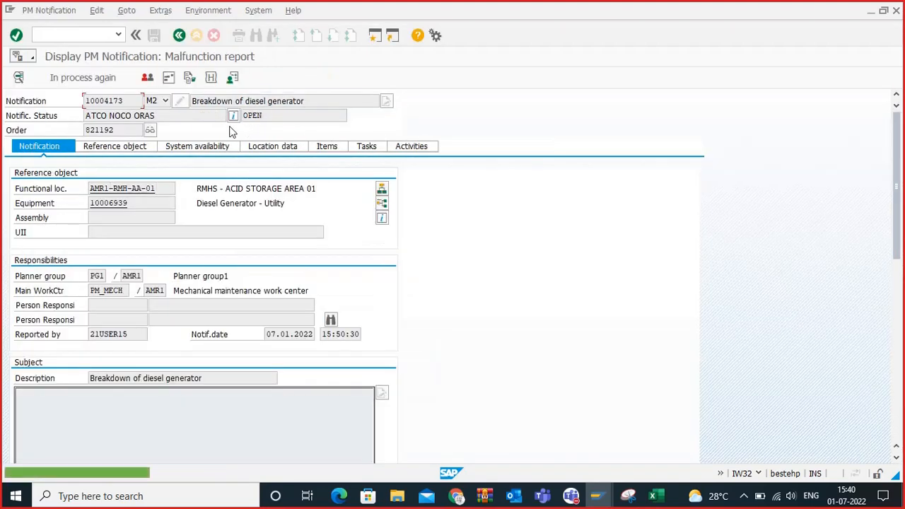
pyautogui.click(83, 77)
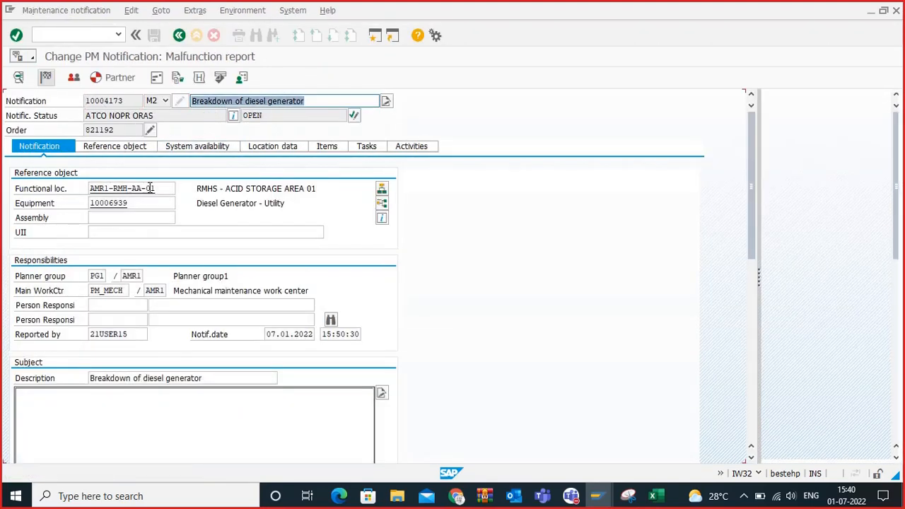
pyautogui.scroll(-5, 192, 245)
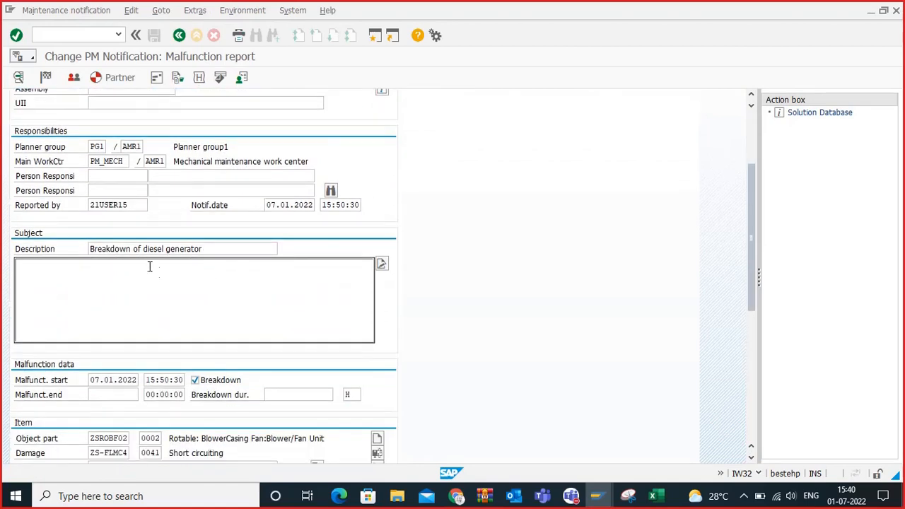
pyautogui.click(98, 395)
pyautogui.write('0')
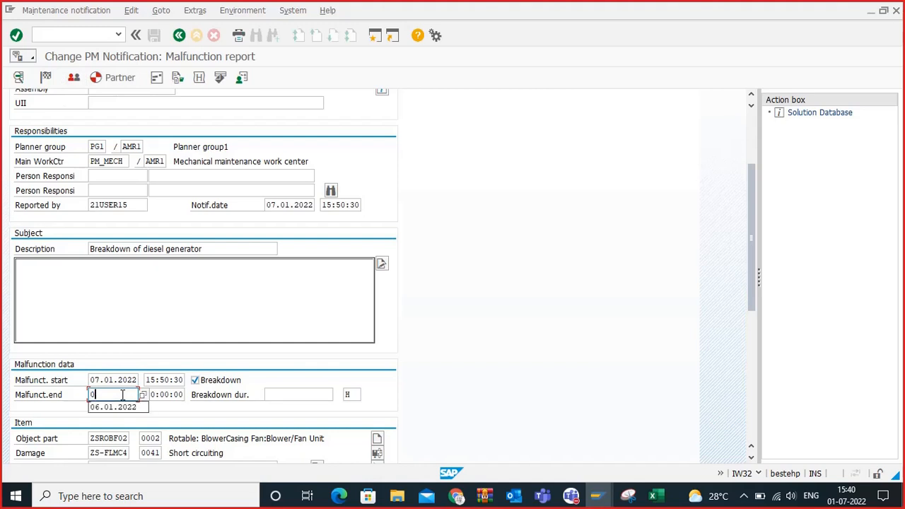
pyautogui.write('7.01.2022')
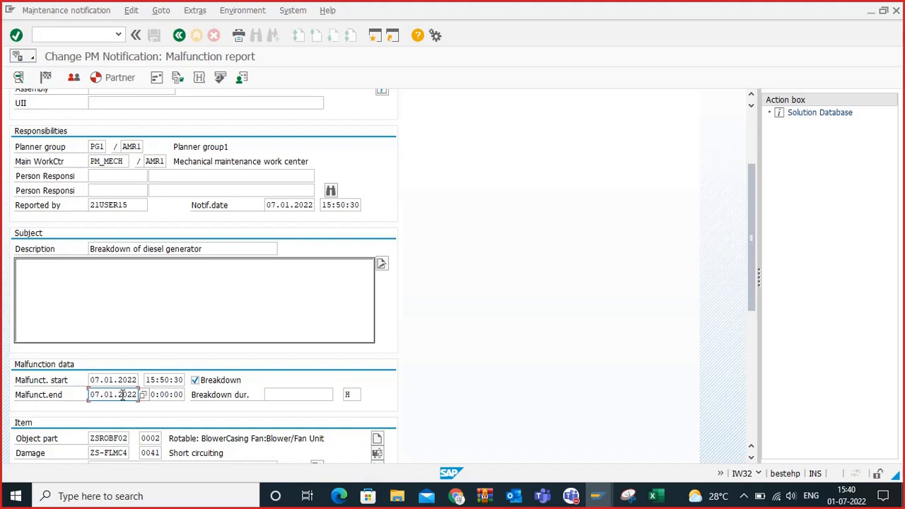
pyautogui.press('BackSpace')
pyautogui.write('8')
pyautogui.click(151, 395)
pyautogui.click(103, 395)
pyautogui.doubleClick(102, 395)
pyautogui.press('BackSpace')
pyautogui.write('07')
pyautogui.press('Tab')
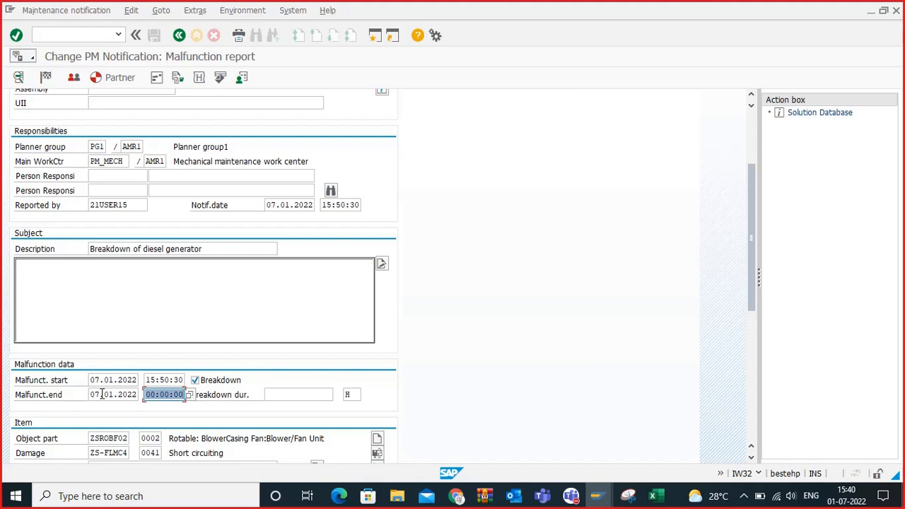
# Step: Set the notification's malfunction end time to 20:50:30
pyautogui.press('BackSpace')
pyautogui.write('20:50:30')
pyautogui.press('Return')
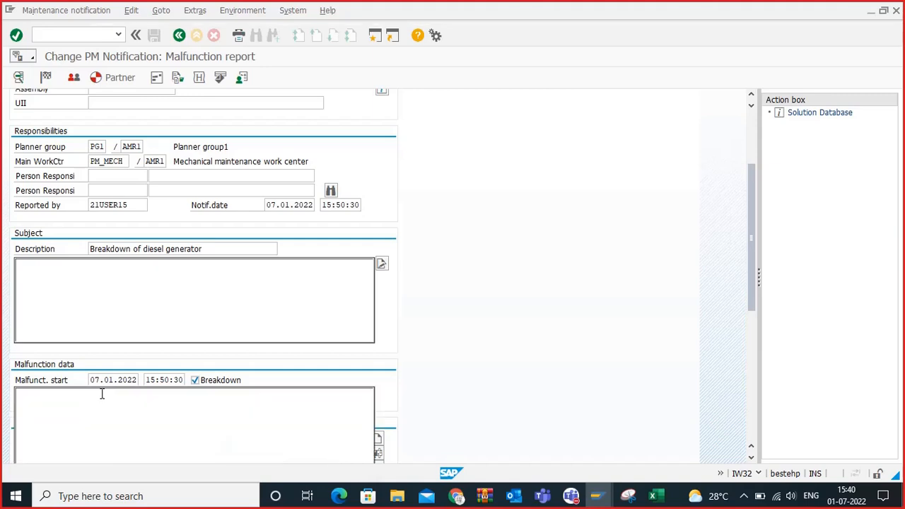
pyautogui.press('Return')
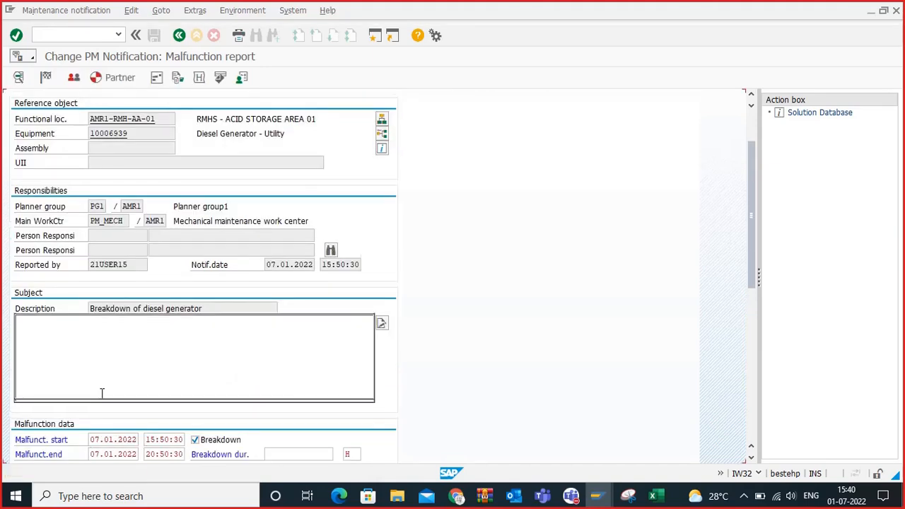
# Step: Check the notification's breakdown duration and complete the notification again
pyautogui.scroll(-5, 615, 303)
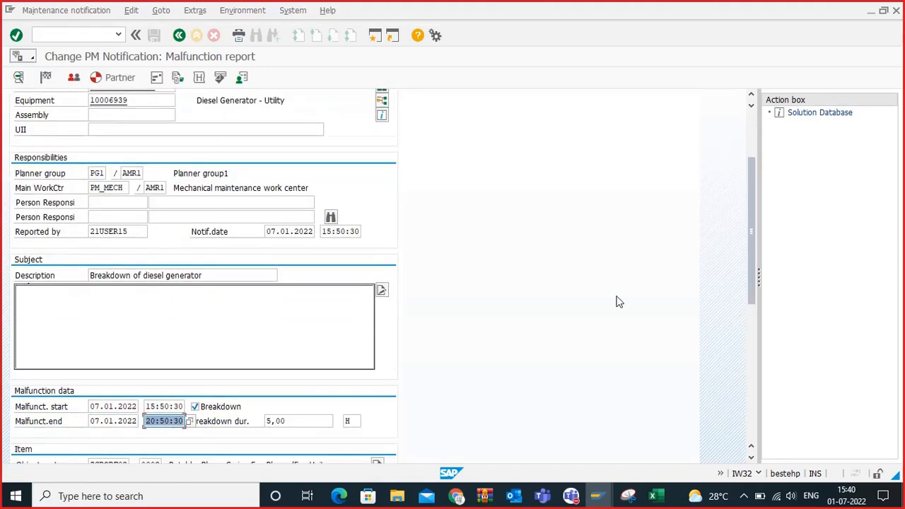
pyautogui.moveTo(295, 331); pyautogui.dragTo(265, 332)
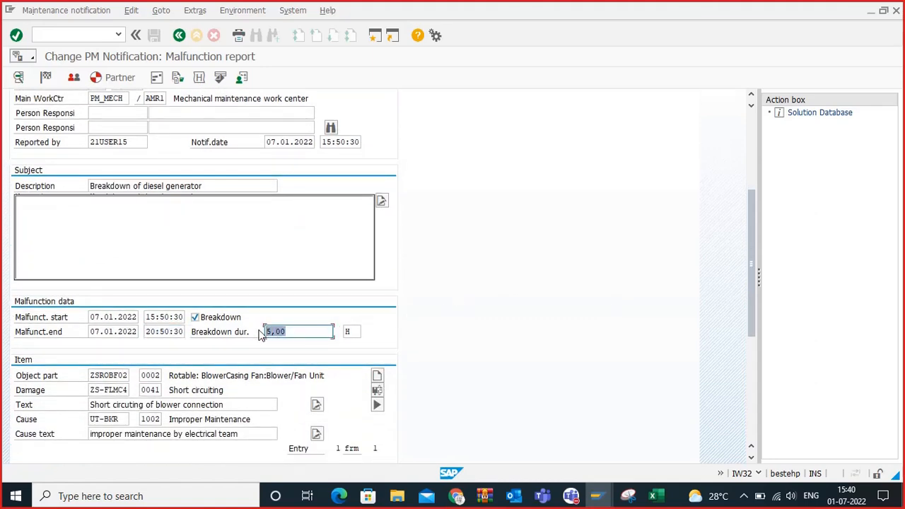
pyautogui.scroll(1, 299, 311)
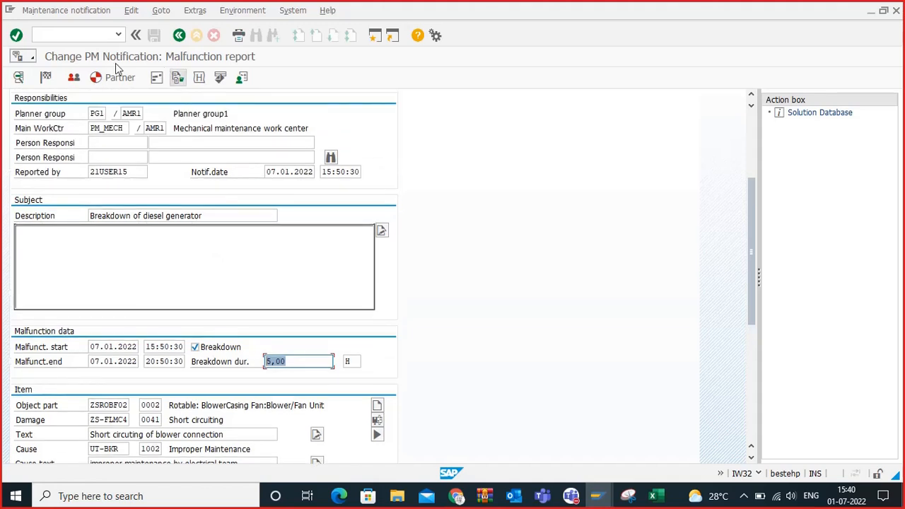
pyautogui.click(46, 78)
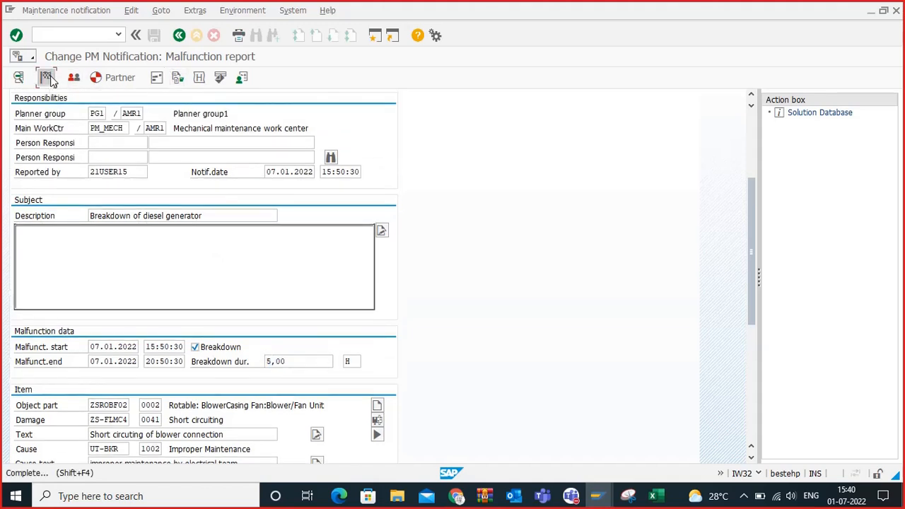
pyautogui.click(340, 263)
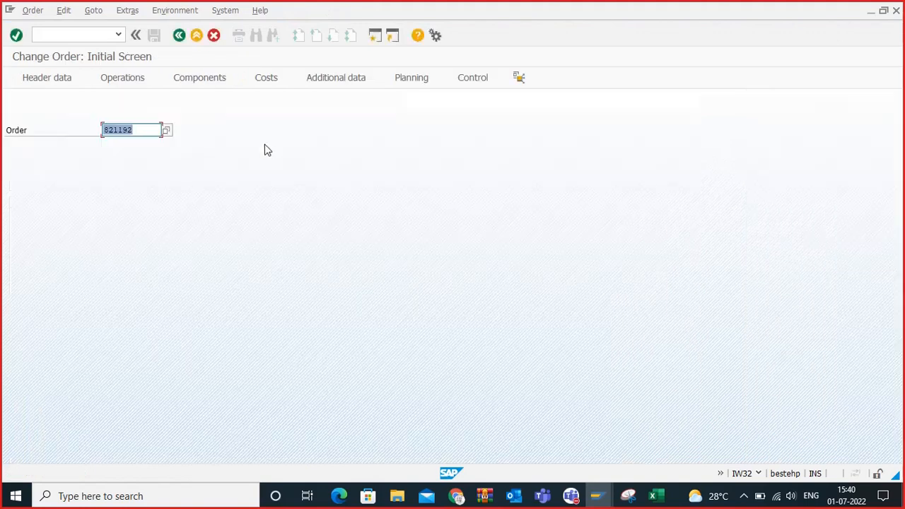
# Step: Reopen the diesel generator repair order and start its technical completion
pyautogui.click(142, 129)
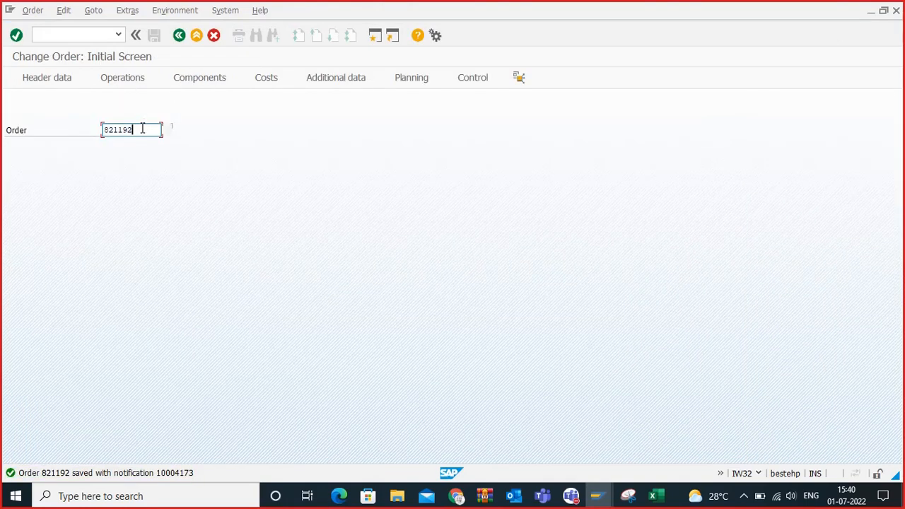
pyautogui.press('Return')
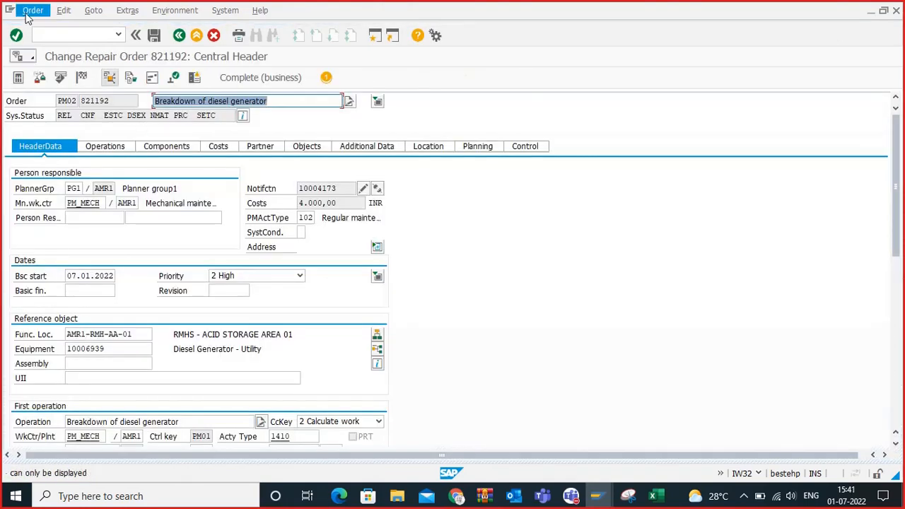
pyautogui.click(32, 10)
pyautogui.moveTo(127, 133)
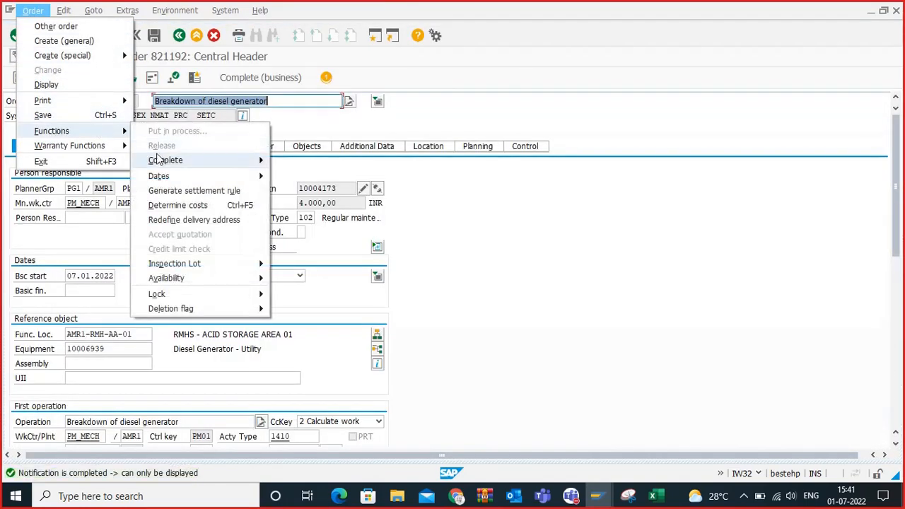
pyautogui.click(122, 133)
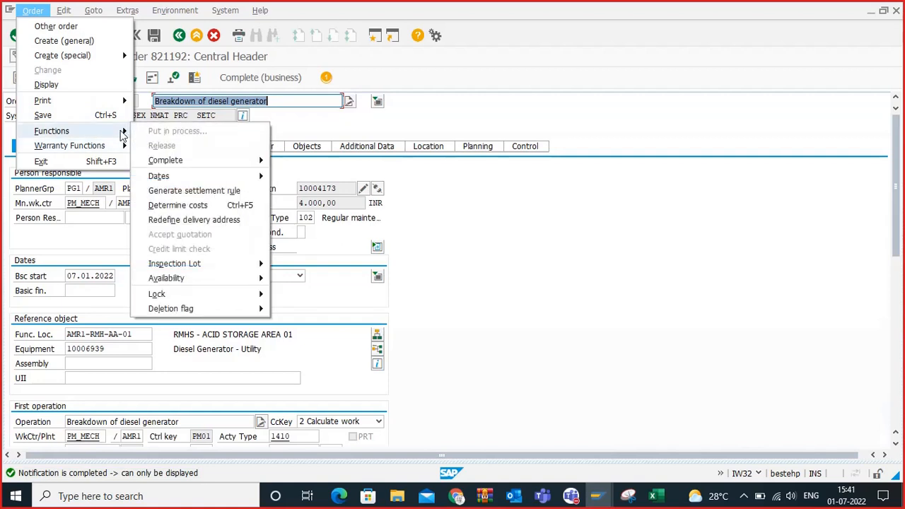
pyautogui.moveTo(244, 161)
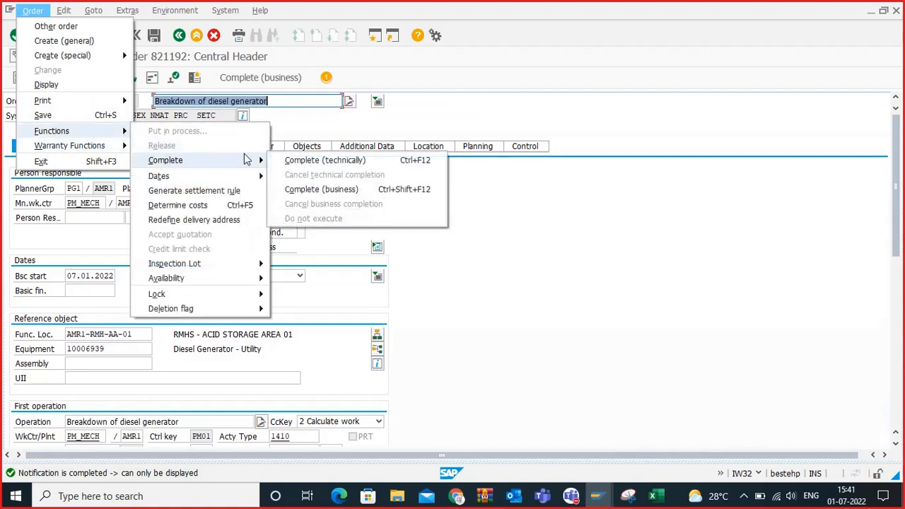
pyautogui.click(321, 161)
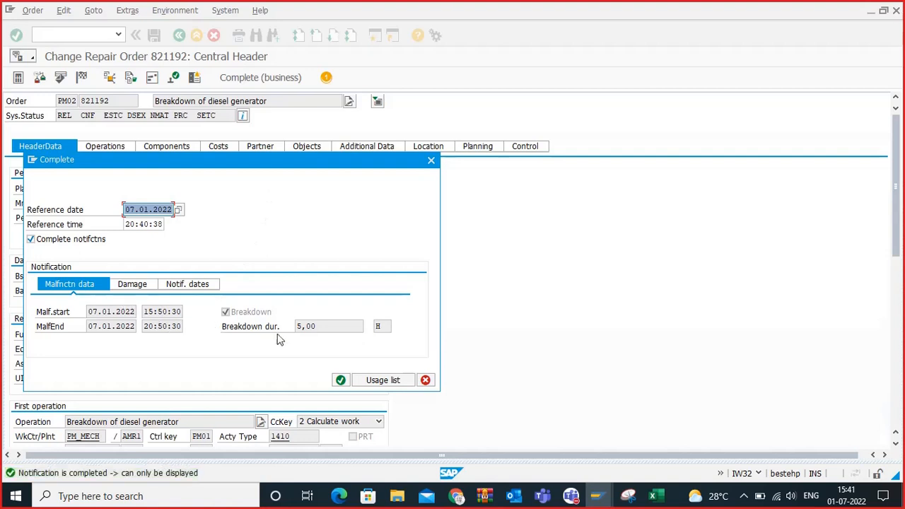
# Step: Review the malfunction and damage data in the completion dialog, then confirm the order's technical completion
pyautogui.moveTo(317, 326); pyautogui.dragTo(303, 327)
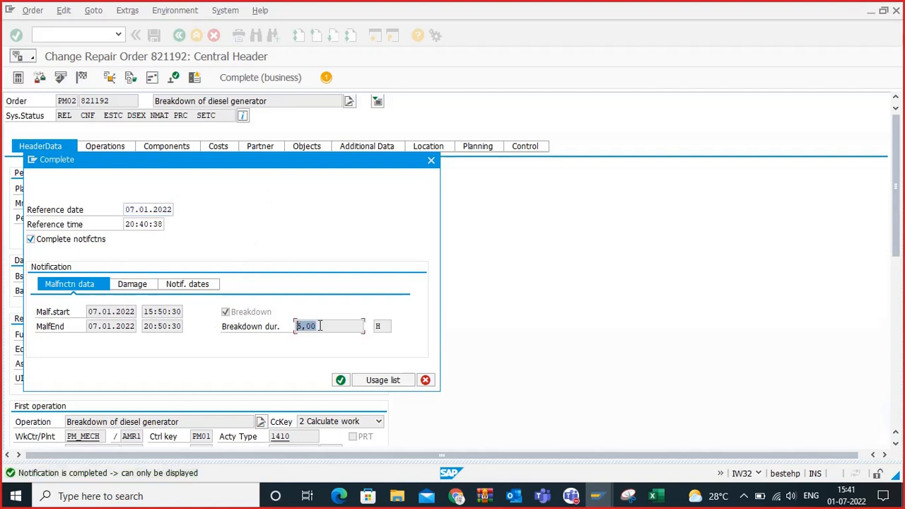
pyautogui.click(154, 284)
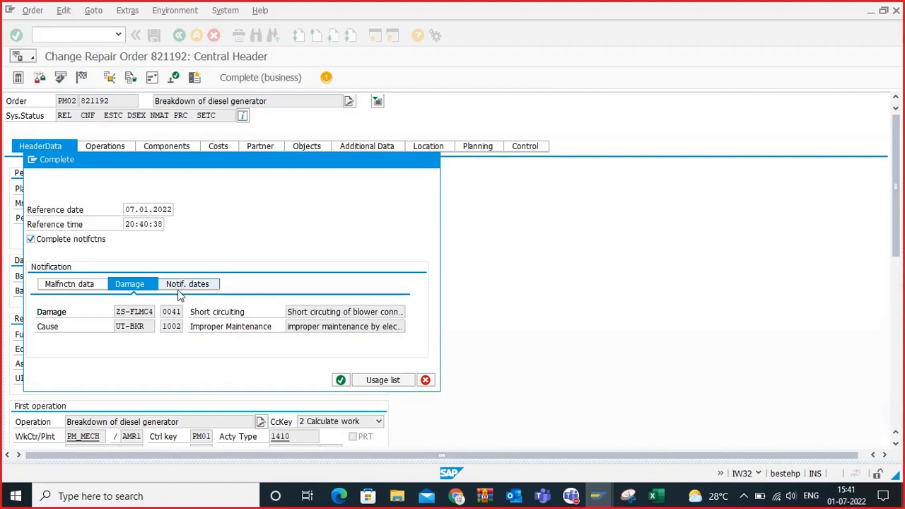
pyautogui.click(181, 287)
pyautogui.click(134, 292)
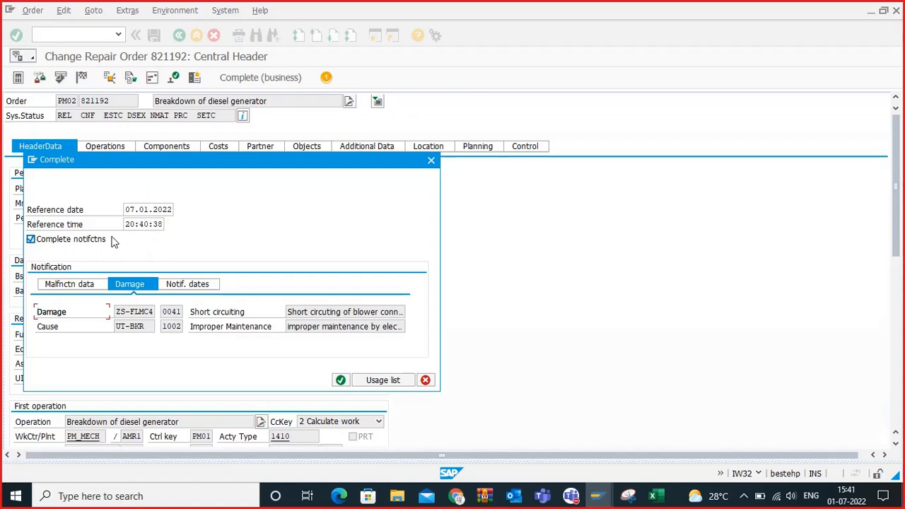
pyautogui.click(340, 379)
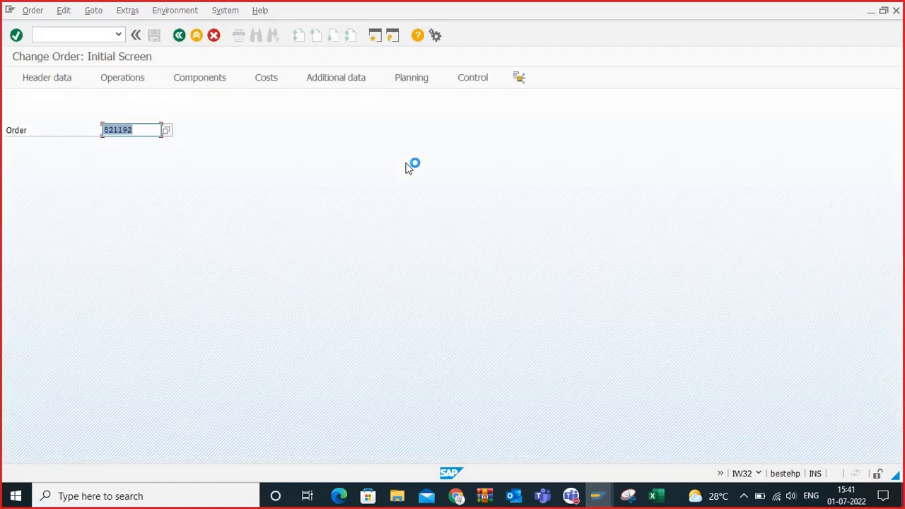
# Step: Reopen the technically completed order and display its linked notification
pyautogui.click(147, 127)
pyautogui.press('Return')
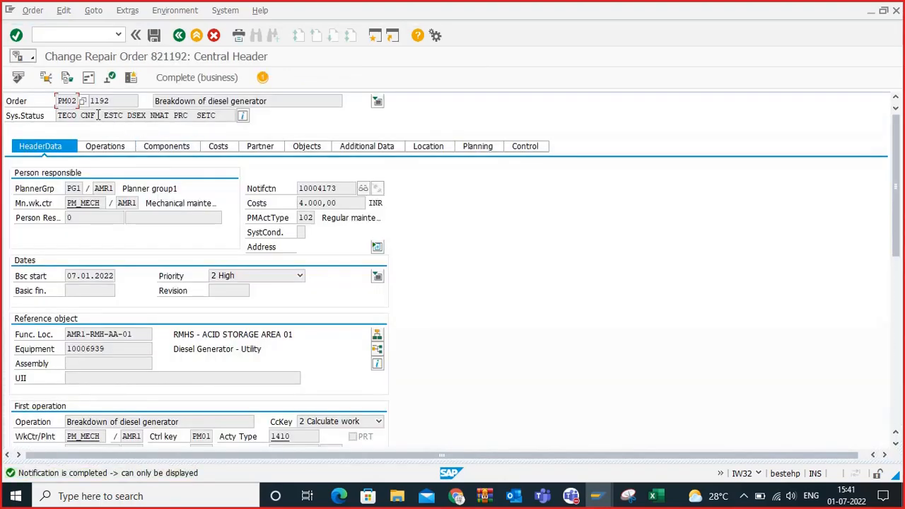
pyautogui.click(252, 191)
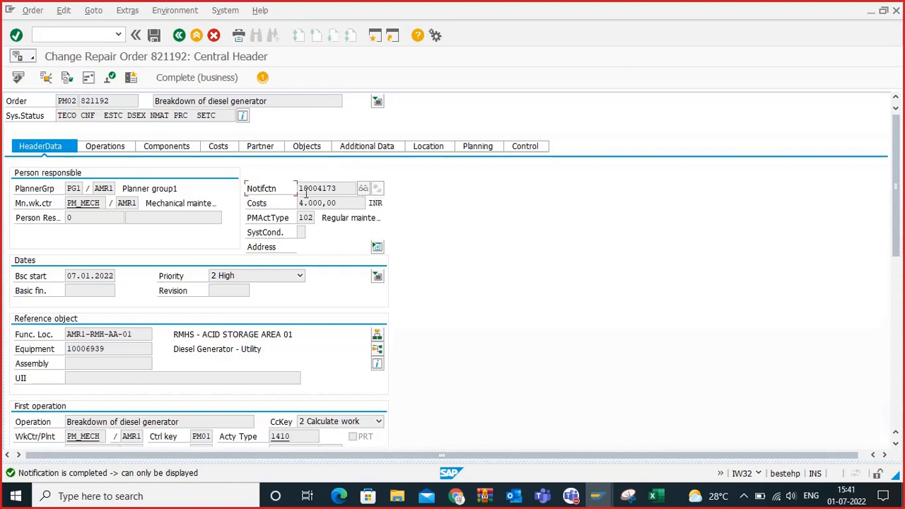
pyautogui.click(365, 189)
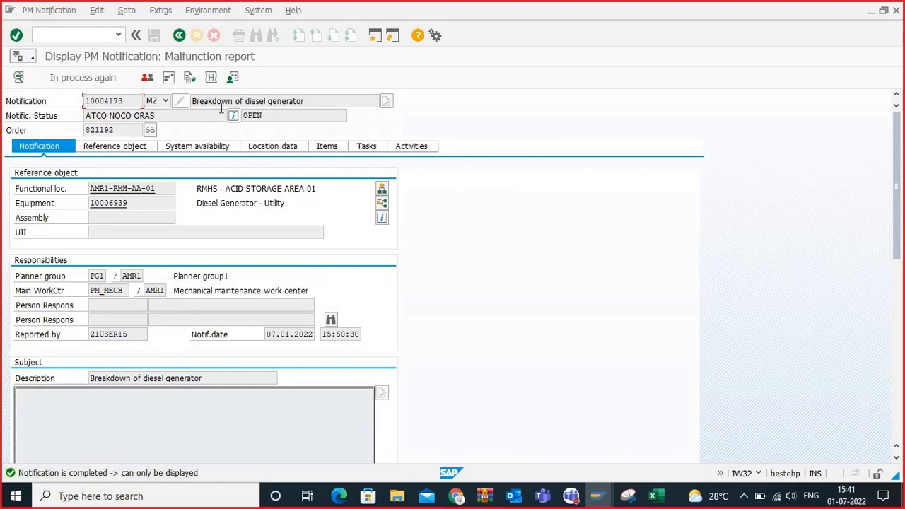
# Step: Examine the notification's system and user status, tasks and items, then return to the repair order
pyautogui.moveTo(170, 119); pyautogui.dragTo(89, 113)
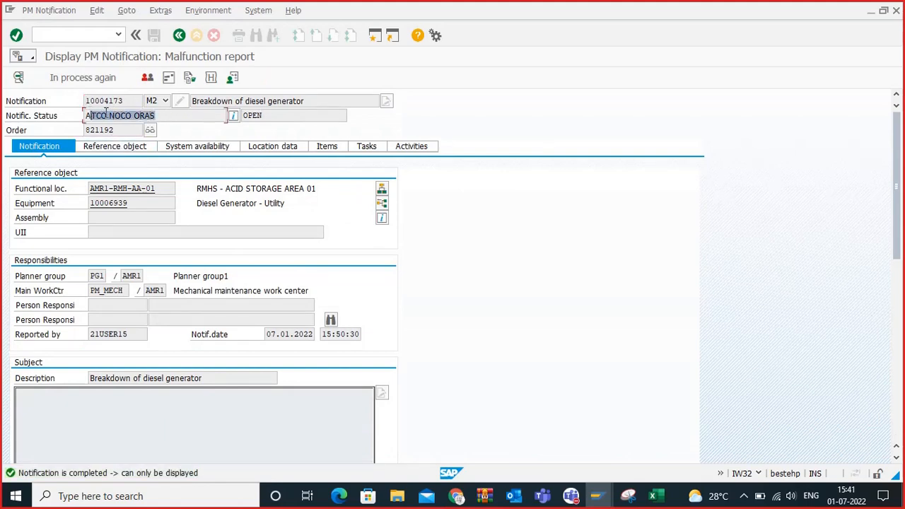
pyautogui.click(97, 116)
pyautogui.moveTo(294, 116); pyautogui.dragTo(243, 113)
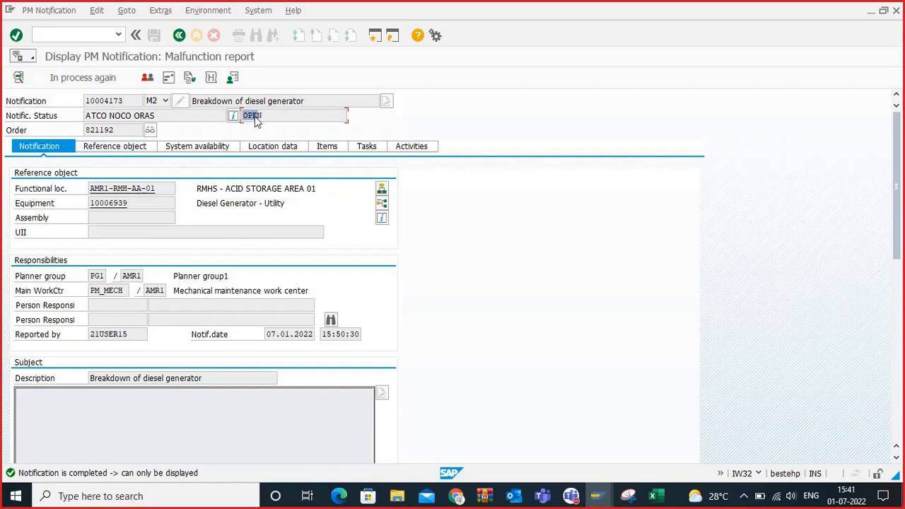
pyautogui.moveTo(264, 115); pyautogui.dragTo(244, 115)
pyautogui.click(165, 101)
pyautogui.click(258, 120)
pyautogui.click(147, 150)
pyautogui.click(371, 147)
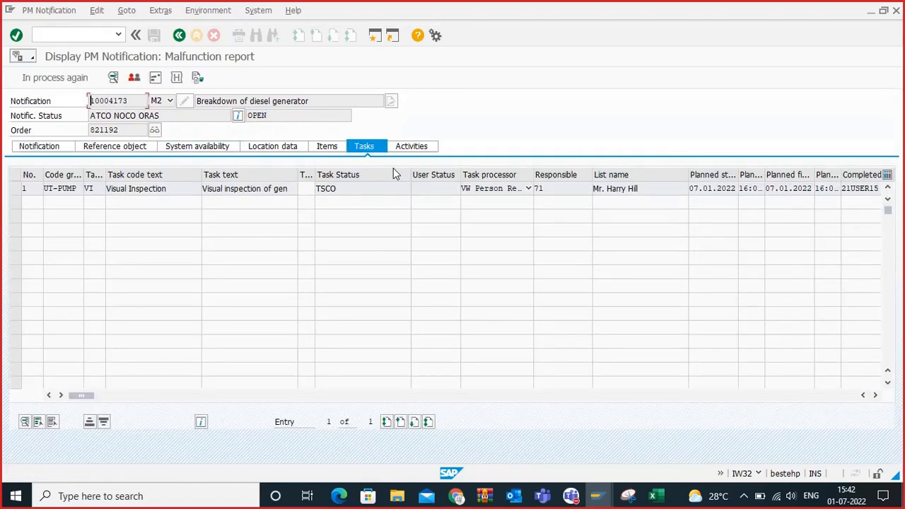
pyautogui.click(339, 151)
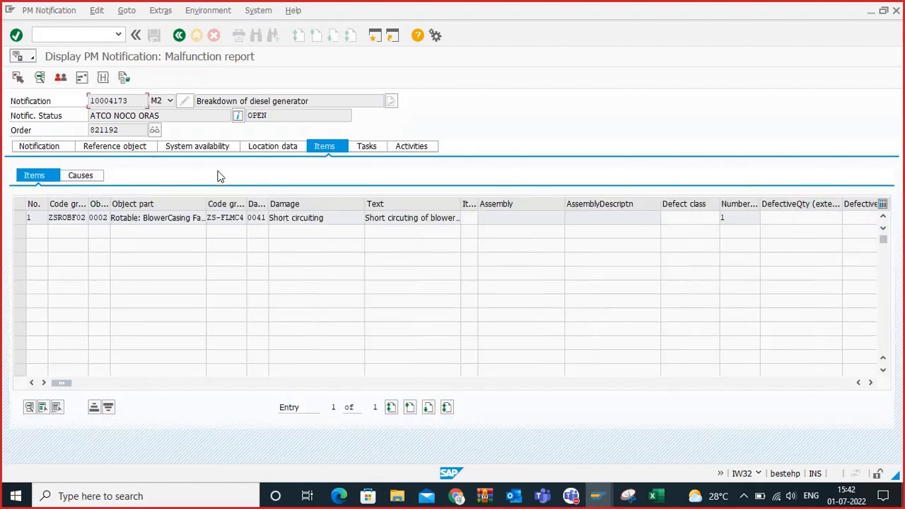
pyautogui.click(179, 36)
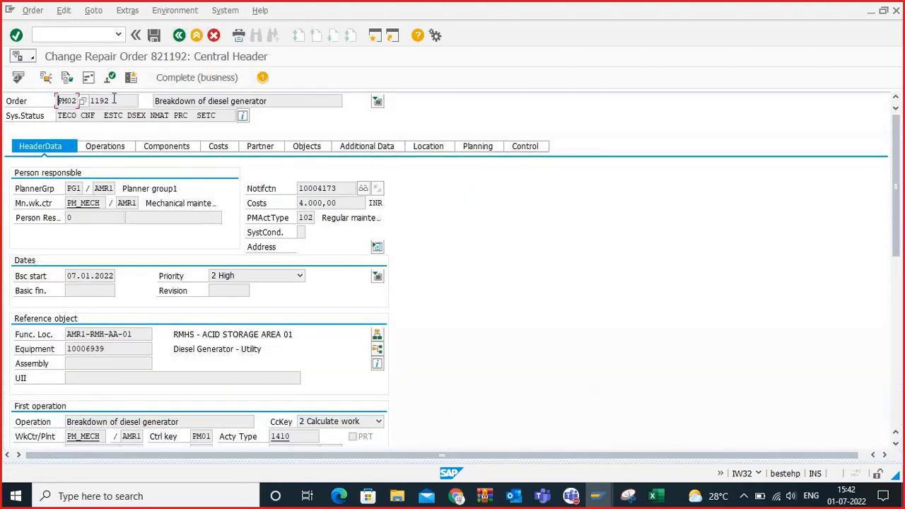
# Step: Go to order settlement with transaction KO88 and set the controlling area to 4300
pyautogui.doubleClick(83, 101)
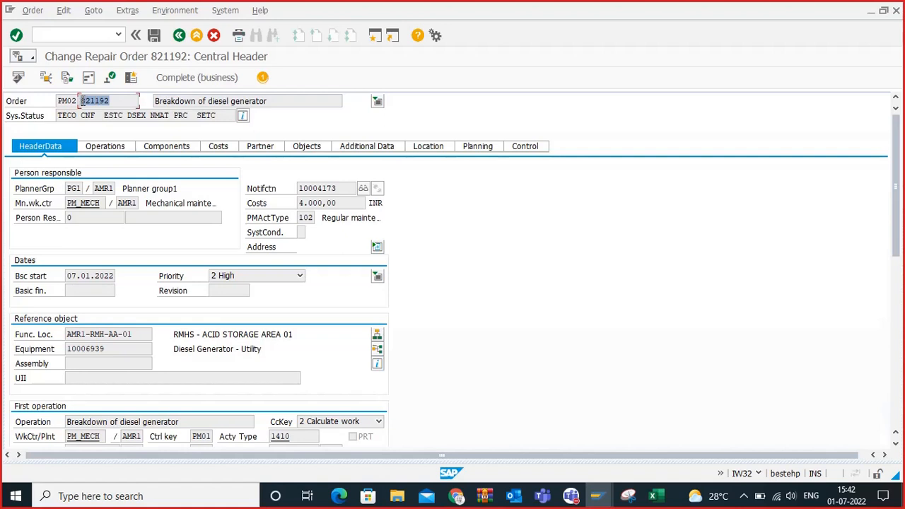
pyautogui.click(89, 35)
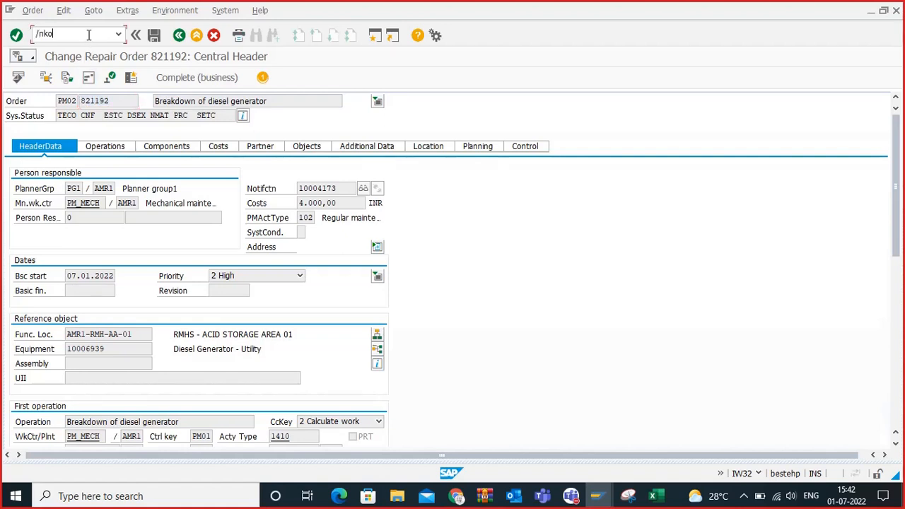
pyautogui.press('Return')
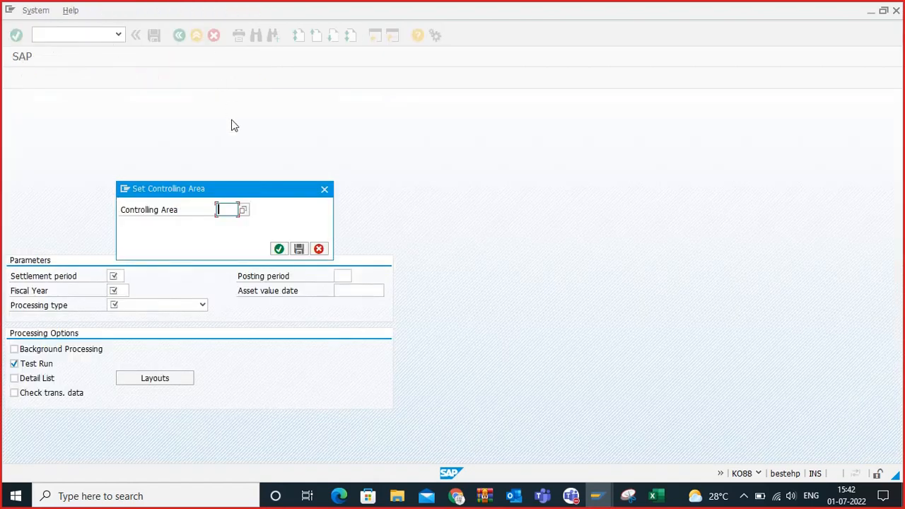
pyautogui.write('4300')
pyautogui.press('Return')
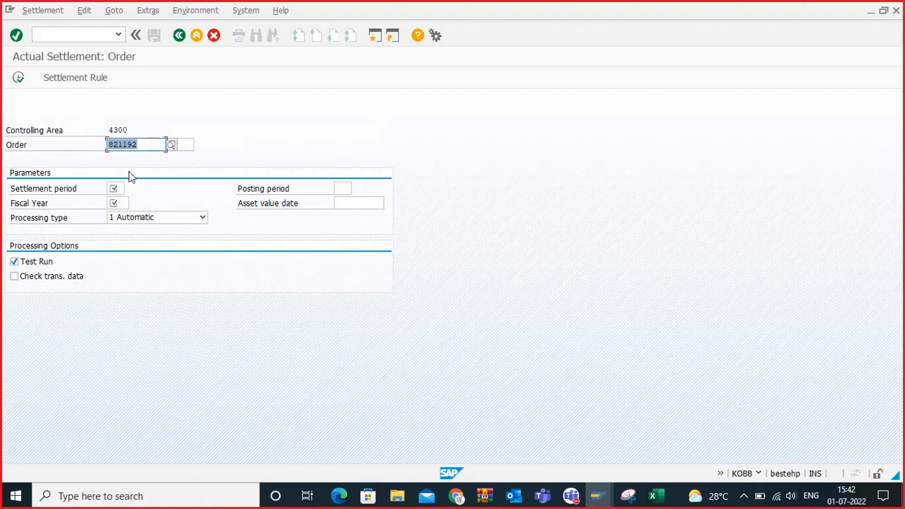
# Step: Execute a test settlement of the order with settlement period 1, fiscal year 2022 and posting period 1
pyautogui.click(114, 188)
pyautogui.write('1')
pyautogui.click(116, 203)
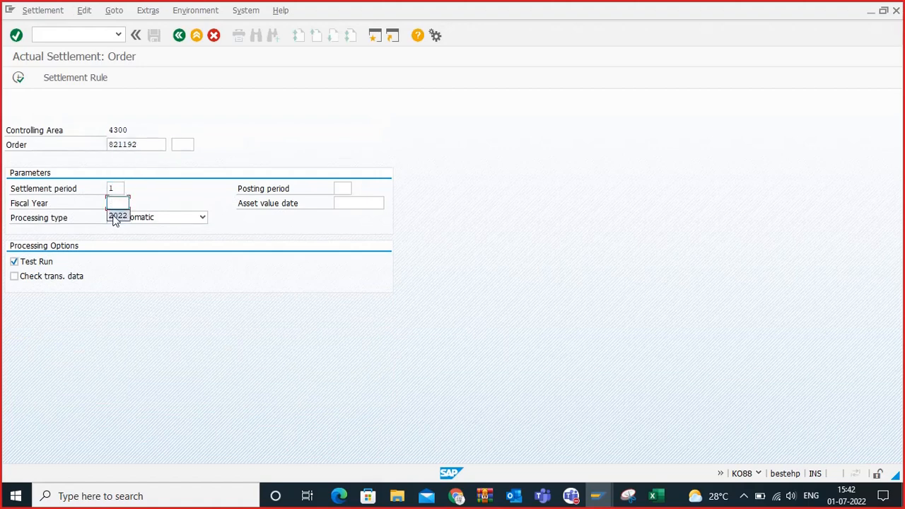
pyautogui.click(117, 216)
pyautogui.click(338, 188)
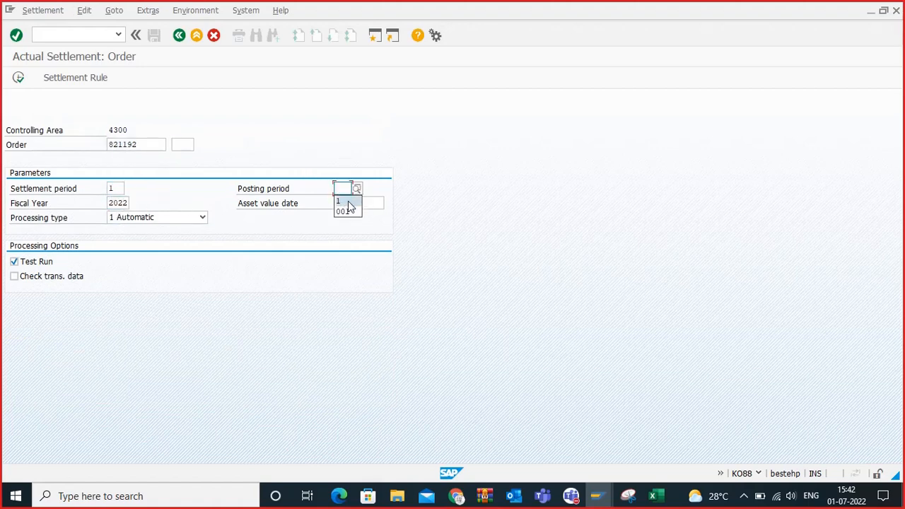
pyautogui.click(346, 203)
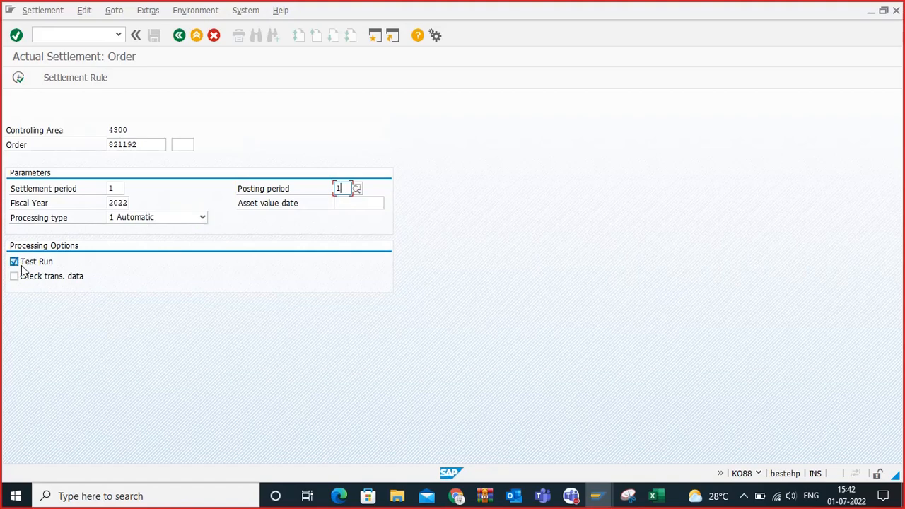
pyautogui.click(19, 77)
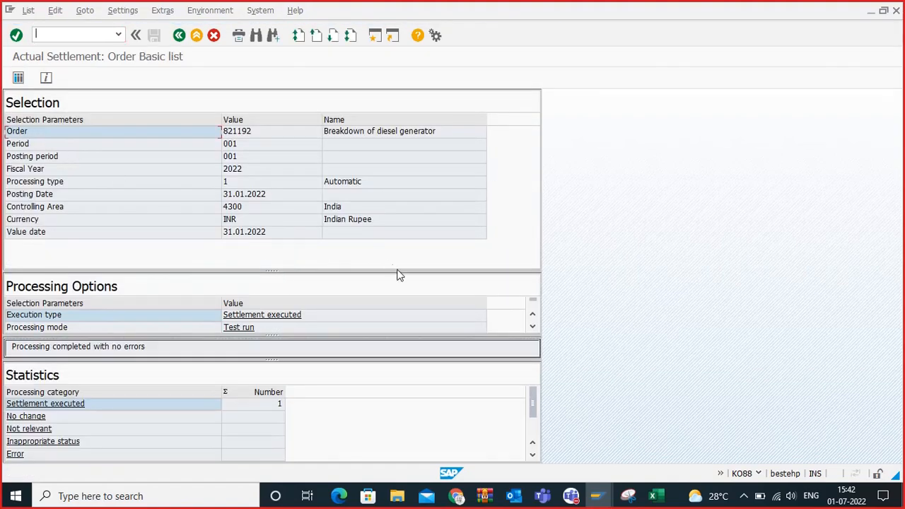
# Step: Return to the settlement parameters, turn off Test Run and execute the actual settlement
pyautogui.click(179, 36)
pyautogui.click(32, 261)
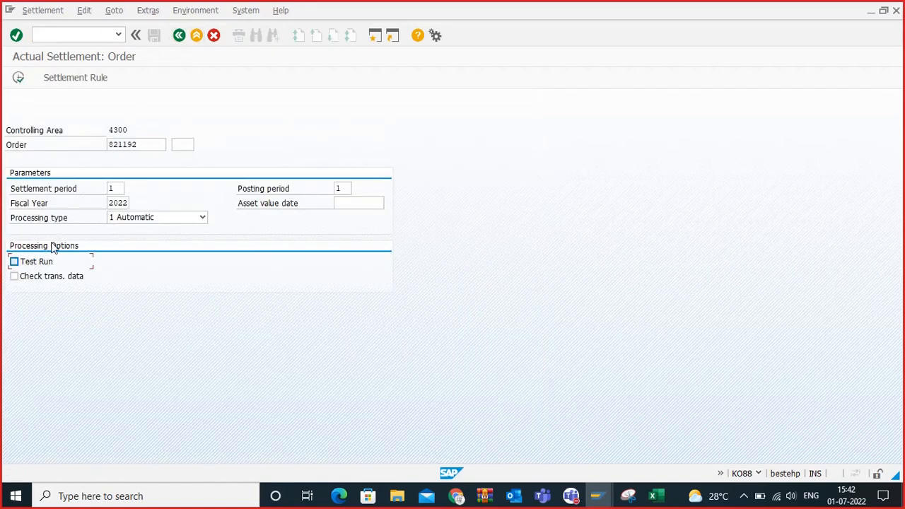
pyautogui.click(18, 78)
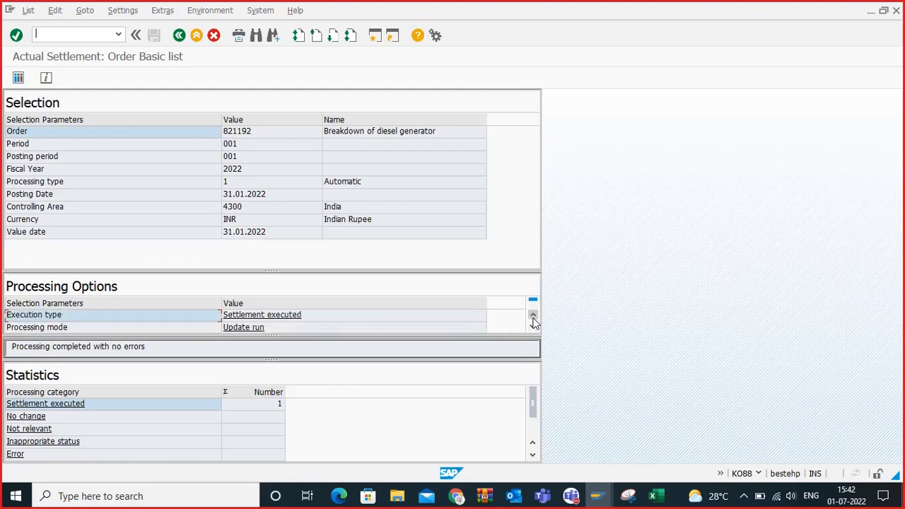
# Step: Display the settlement's detail list and its accounting document, then return to the detail list
pyautogui.click(18, 77)
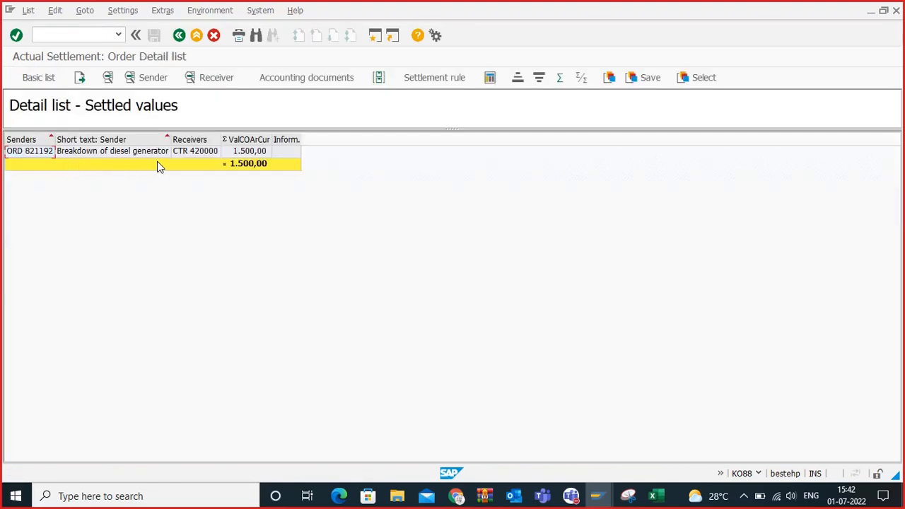
pyautogui.click(283, 84)
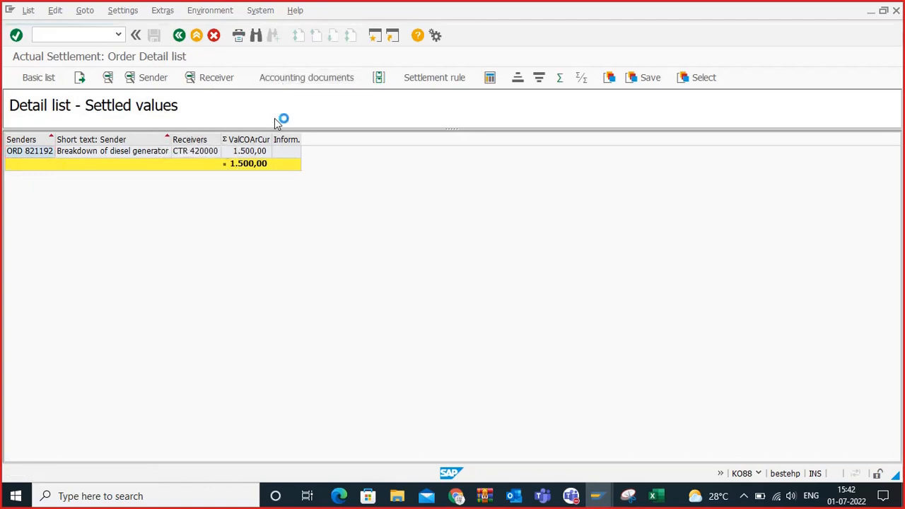
pyautogui.click(179, 36)
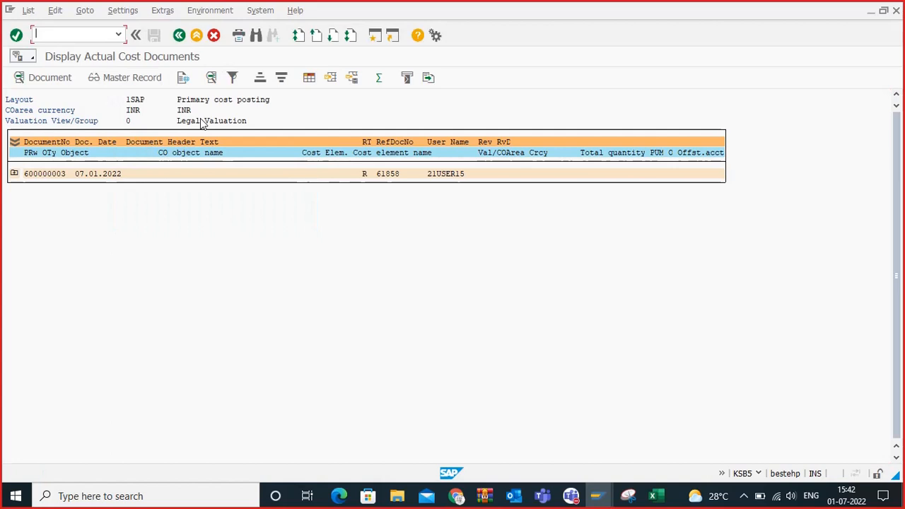
pyautogui.click(179, 34)
pyautogui.click(181, 219)
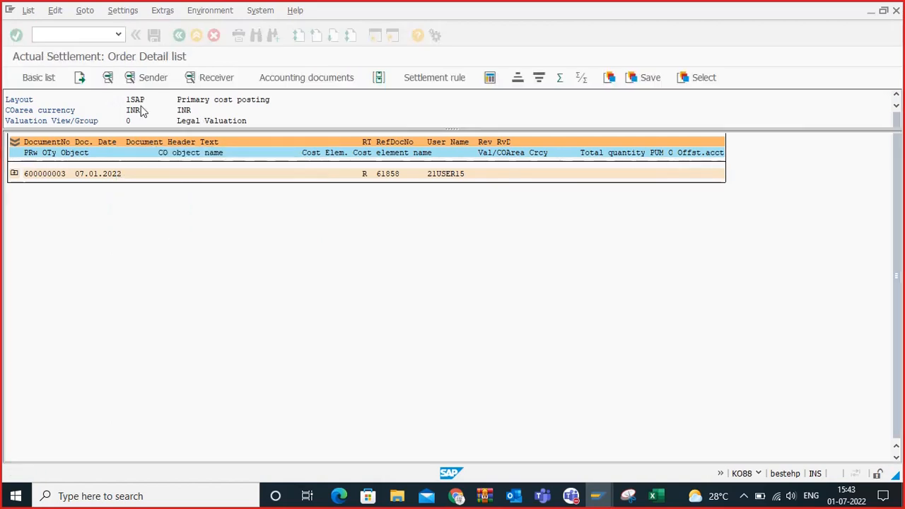
# Step: Open the settled repair order with transaction IW32, review its cost overview and save the order
pyautogui.click(64, 32)
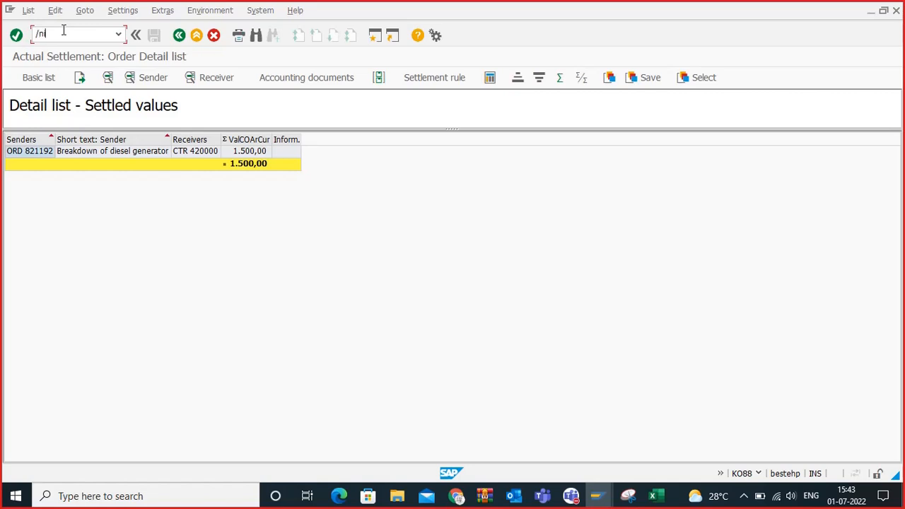
pyautogui.write('/niw32')
pyautogui.press('Return')
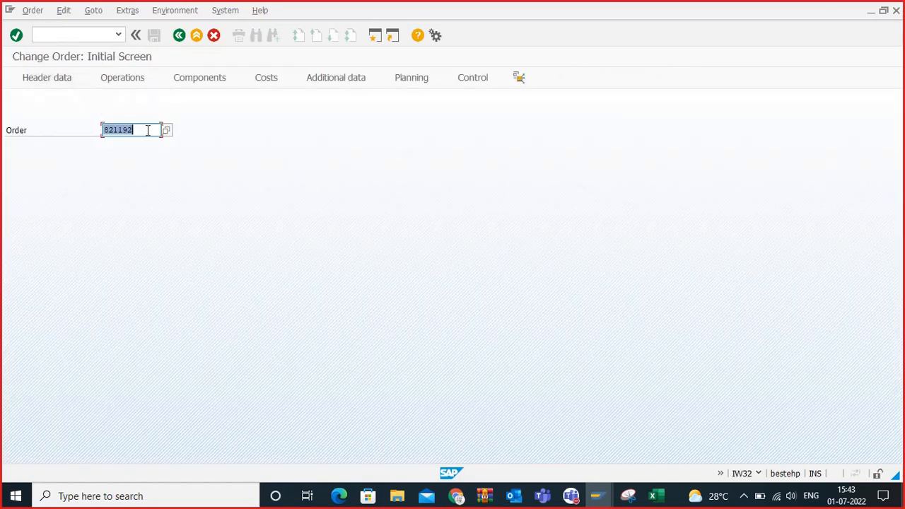
pyautogui.press('Return')
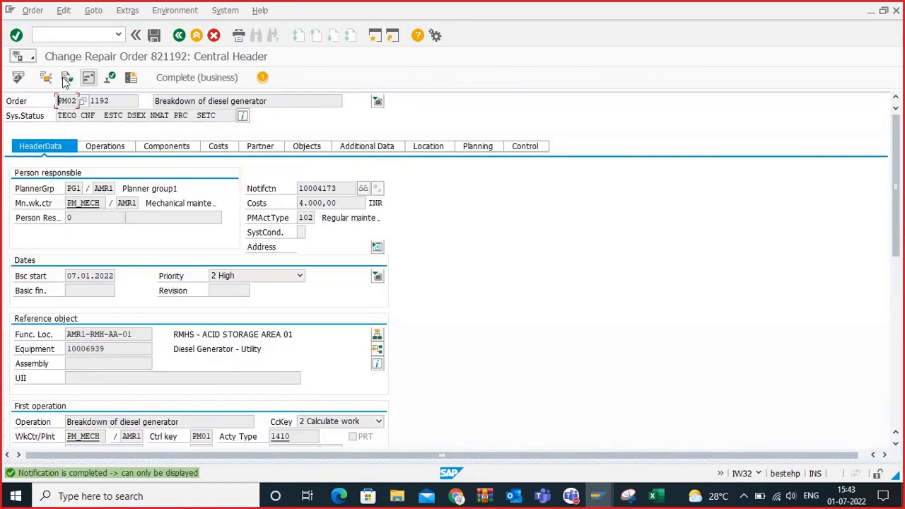
pyautogui.click(226, 147)
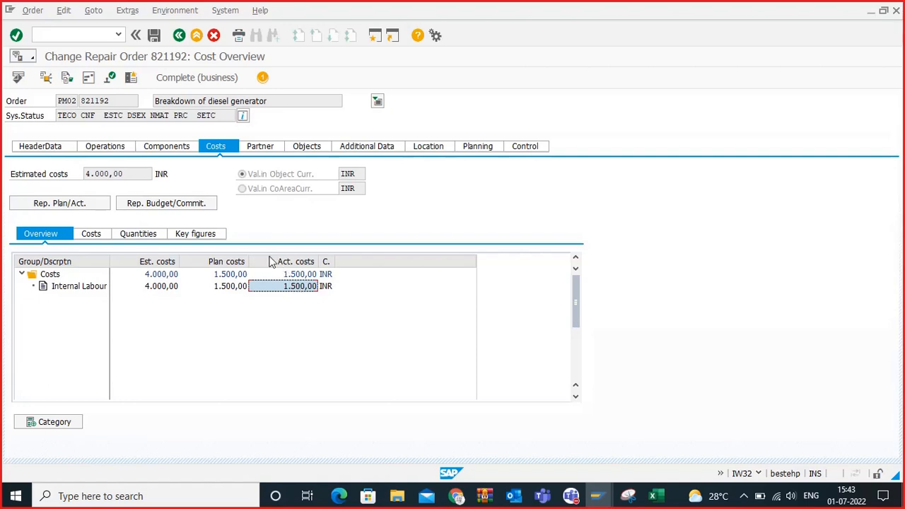
pyautogui.click(153, 35)
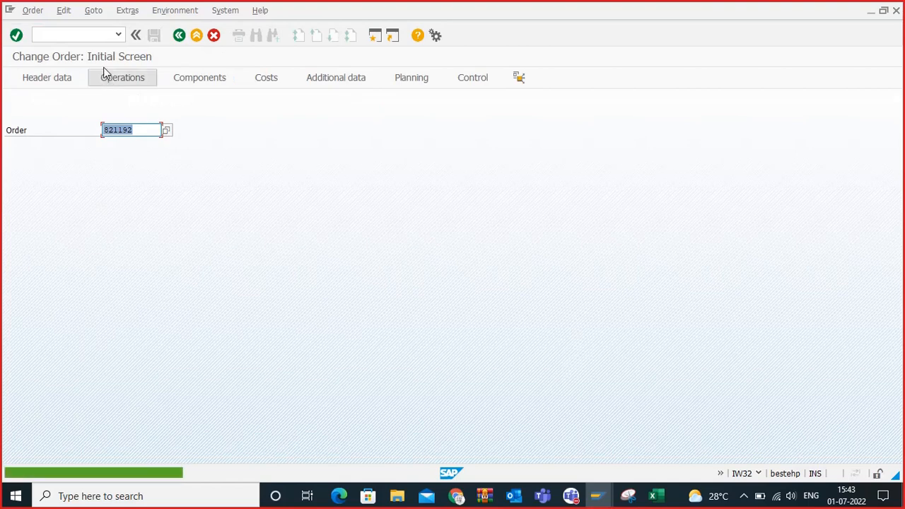
# Step: Copy the order number and run transaction KOB1 to list the order's actual cost line items in controlling area 4300
pyautogui.click(93, 34)
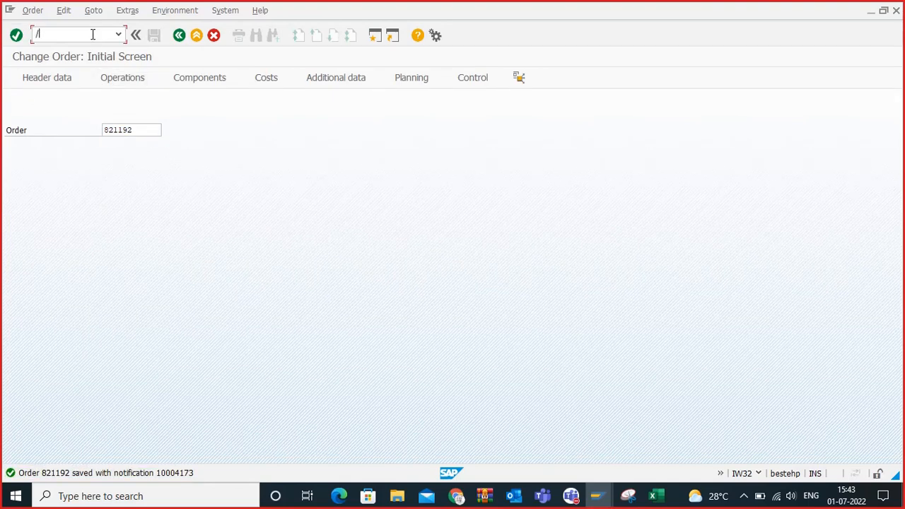
pyautogui.moveTo(139, 134); pyautogui.dragTo(99, 136)
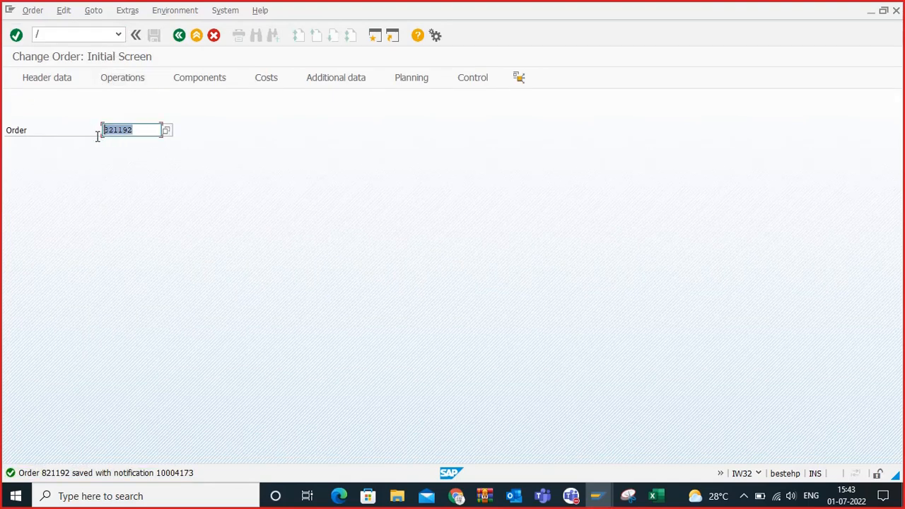
pyautogui.hotkey('ctrl', 'c')
pyautogui.doubleClick(74, 35)
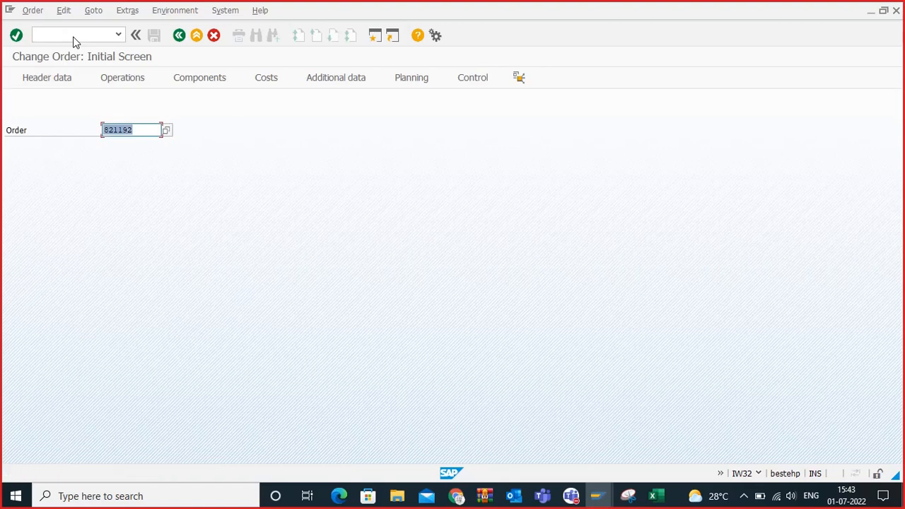
pyautogui.write('/nko')
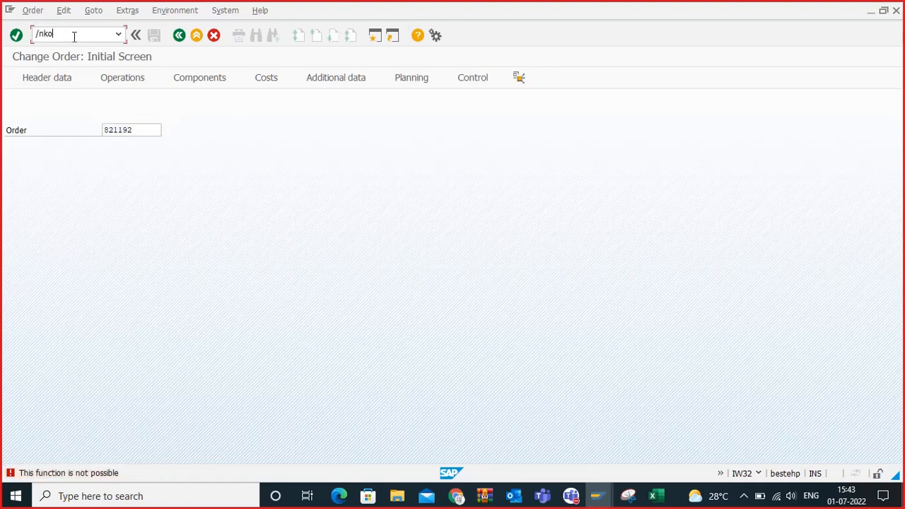
pyautogui.write('b1')
pyautogui.press('Return')
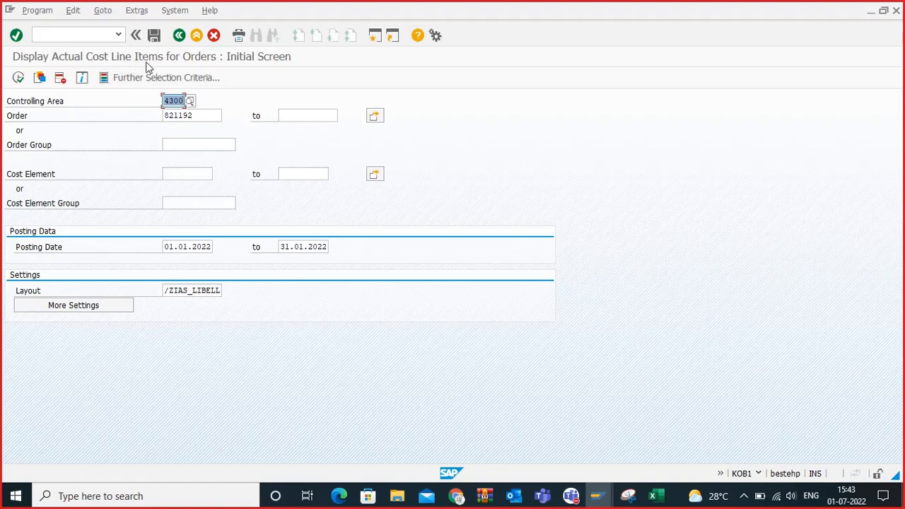
pyautogui.click(207, 116)
pyautogui.click(17, 78)
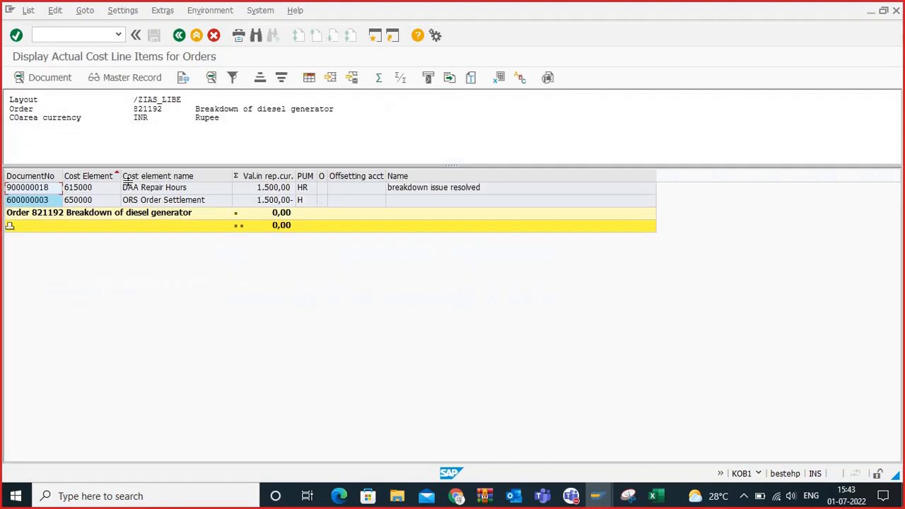
# Step: Compare the repair hours and order settlement line items, widening the report currency value column, and exit the list
pyautogui.click(181, 189)
pyautogui.click(178, 201)
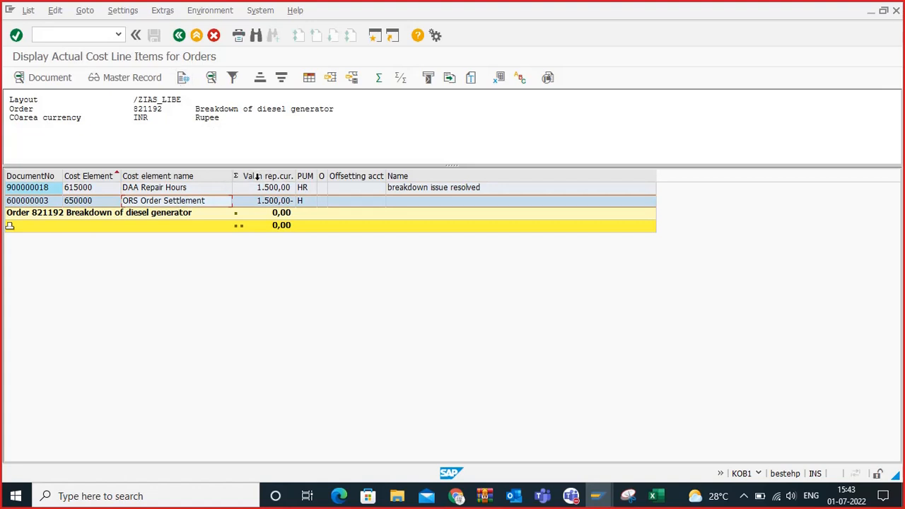
pyautogui.click(414, 188)
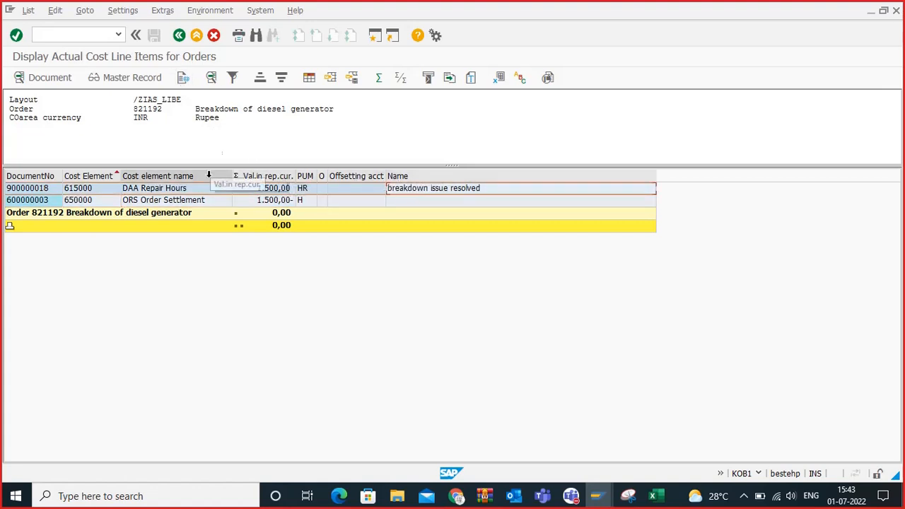
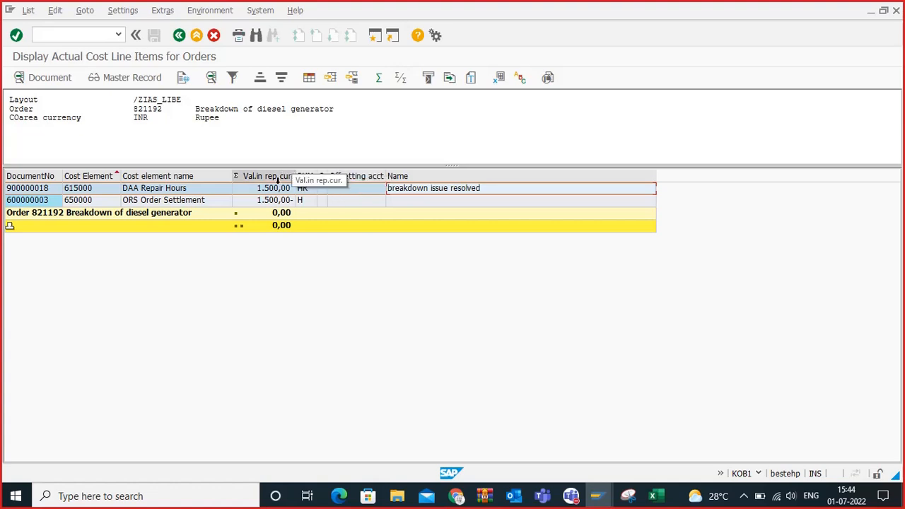
pyautogui.moveTo(298, 176); pyautogui.dragTo(382, 176)
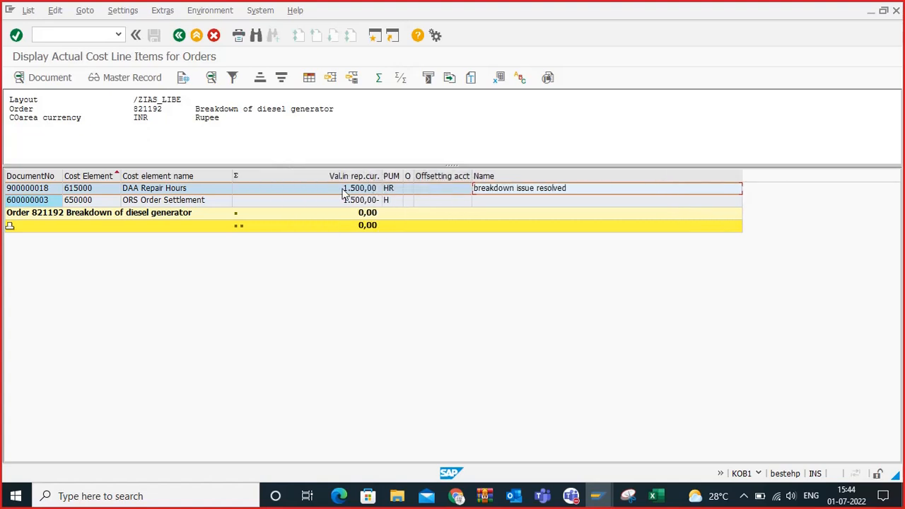
pyautogui.click(345, 201)
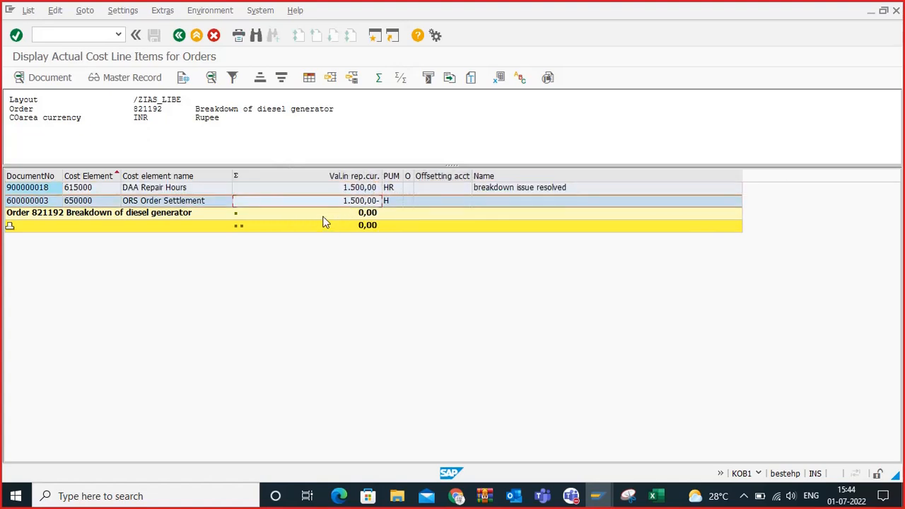
pyautogui.click(178, 35)
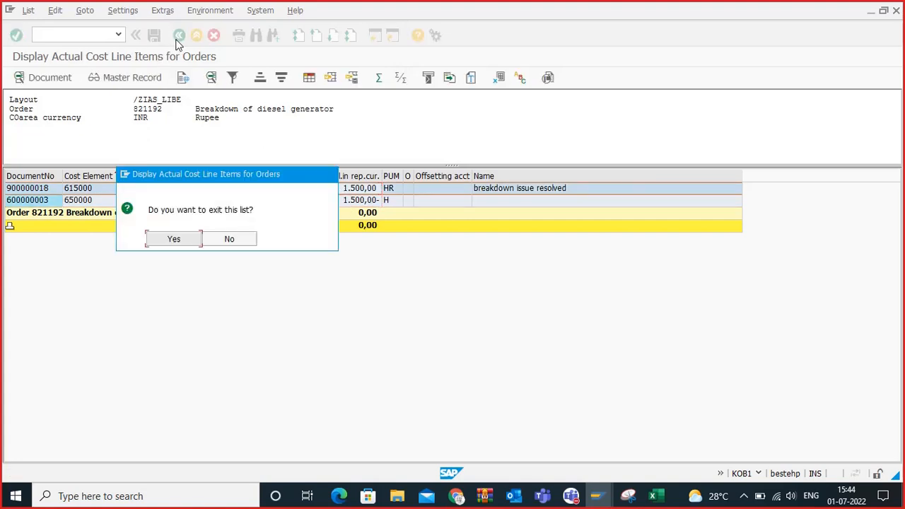
pyautogui.click(173, 239)
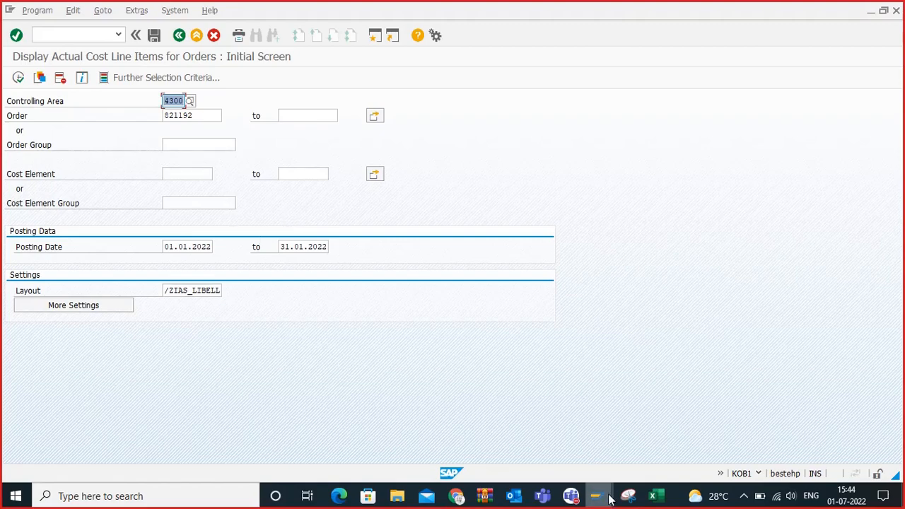
# Step: Reopen the repair order with transaction IW32 and display its linked malfunction notification
pyautogui.click(102, 34)
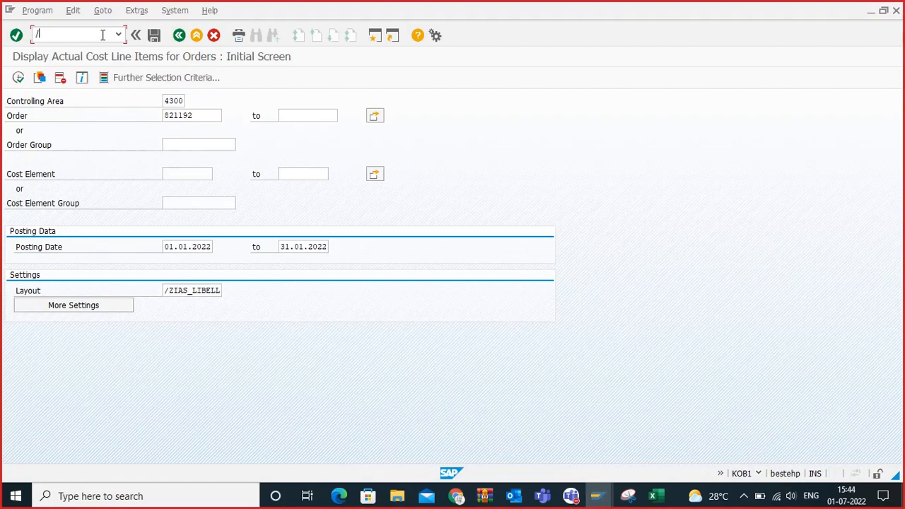
pyautogui.write('/niw3')
pyautogui.press('Return')
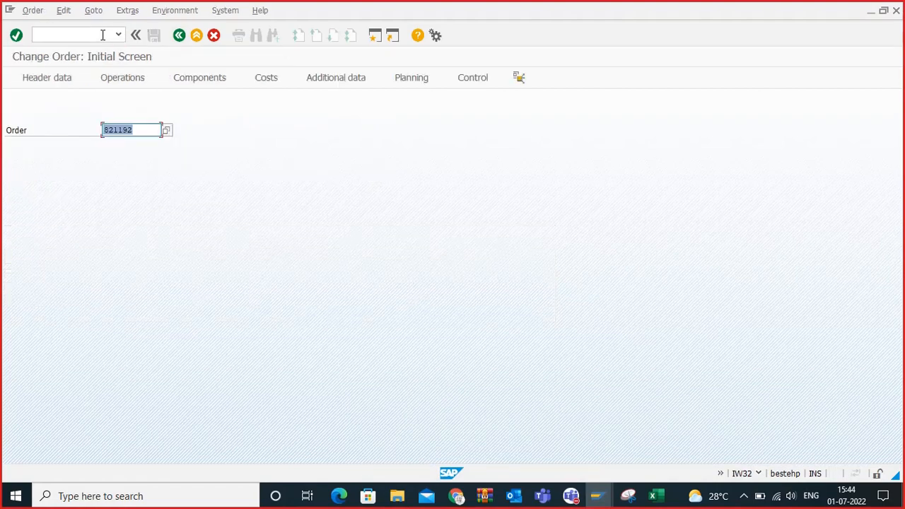
pyautogui.press('Return')
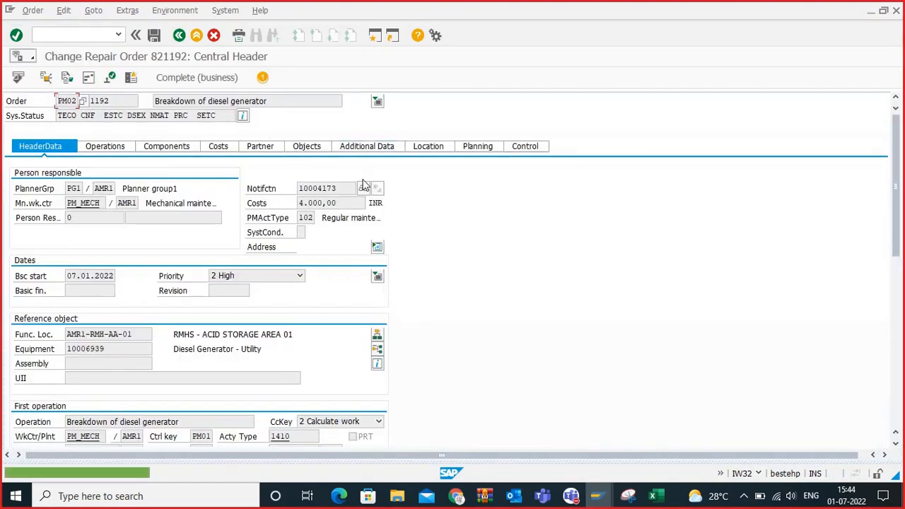
pyautogui.click(363, 188)
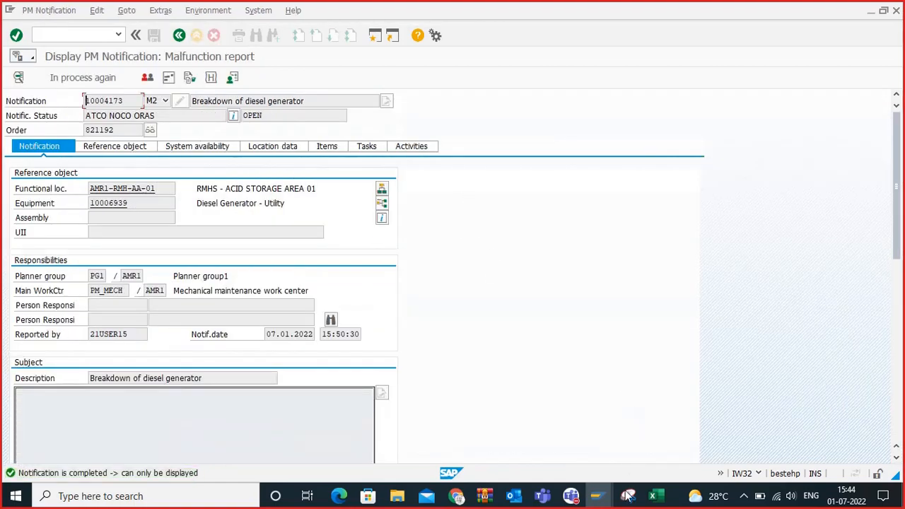
# Step: Capture the notification's main screen with Snipping Tool, from the header down to the subject description, and copy the snip
pyautogui.click(627, 495)
pyautogui.click(34, 47)
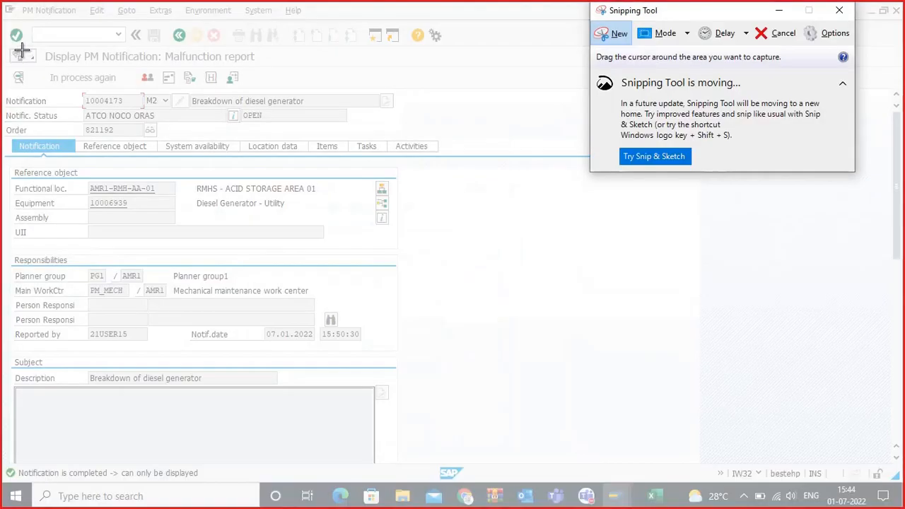
pyautogui.moveTo(1, 24); pyautogui.dragTo(685, 420)
pyautogui.click(199, 46)
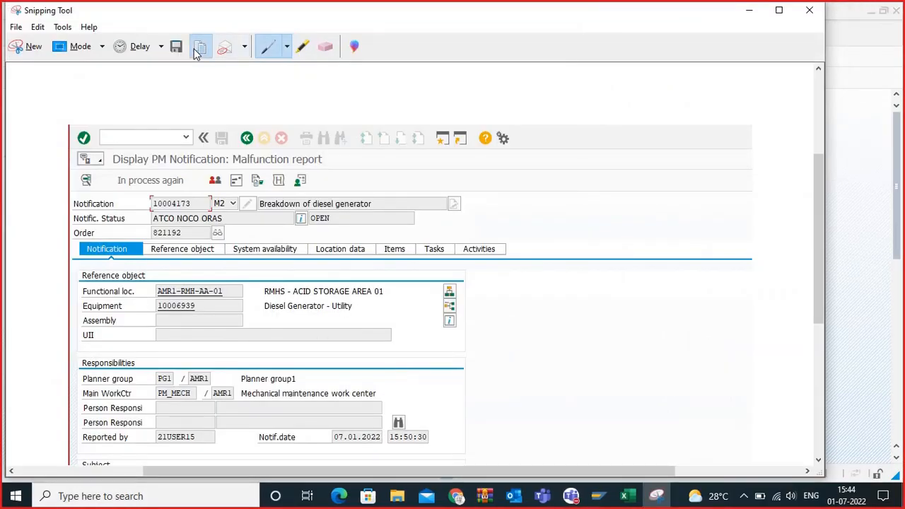
# Step: Switch to Excel, paste the notification snip below the yellow numbered cells on the Day 19 sheet, and select cell C65
pyautogui.click(625, 495)
pyautogui.scroll(-6, 345, 354)
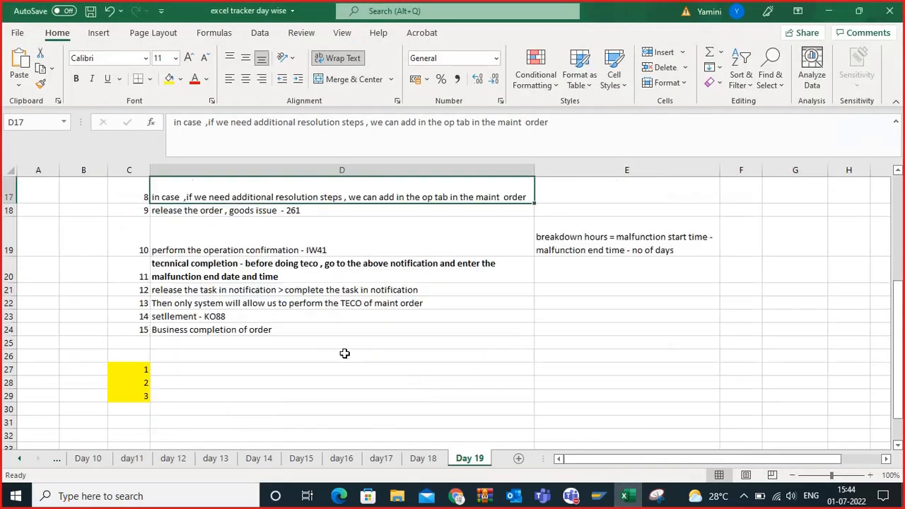
pyautogui.click(131, 222)
pyautogui.hotkey('ctrl', 'v')
pyautogui.scroll(-7, 131, 222)
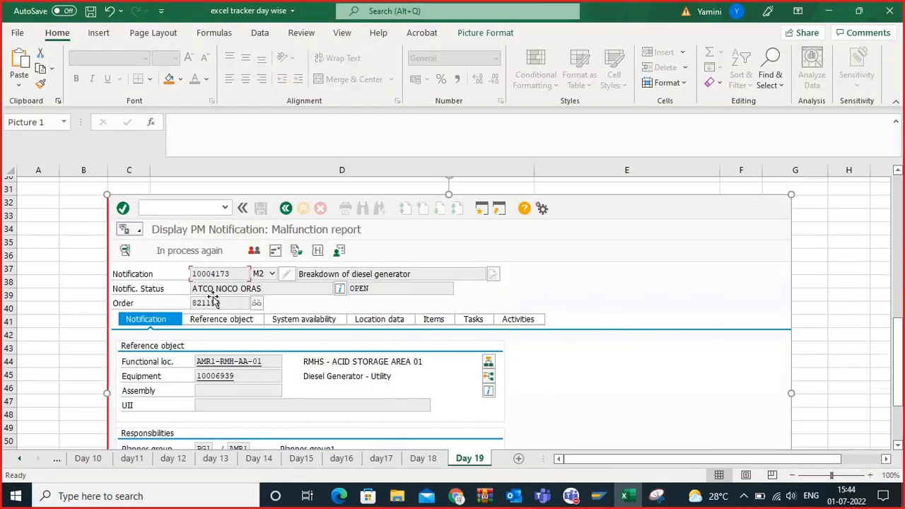
pyautogui.click(128, 380)
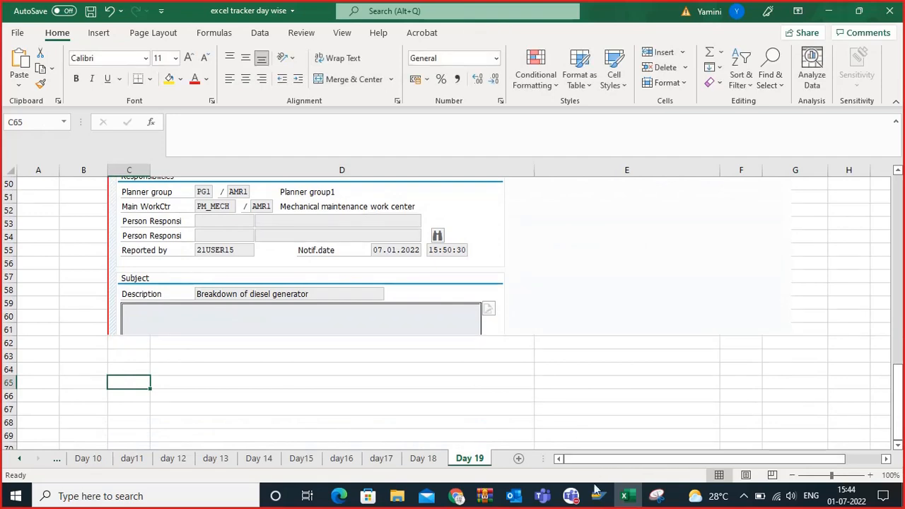
# Step: Return to the SAP notification, show its Items data, capture that area with Snipping Tool and copy the snip
pyautogui.click(595, 495)
pyautogui.click(760, 417)
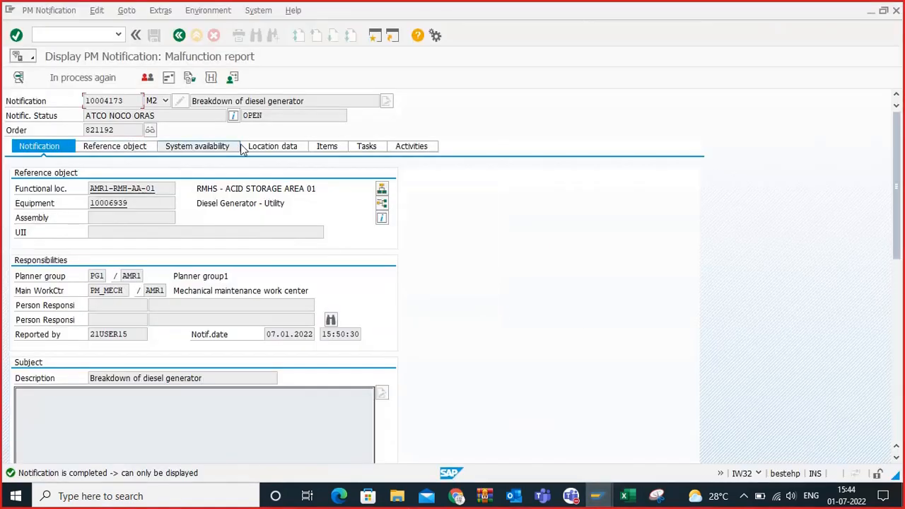
pyautogui.click(331, 148)
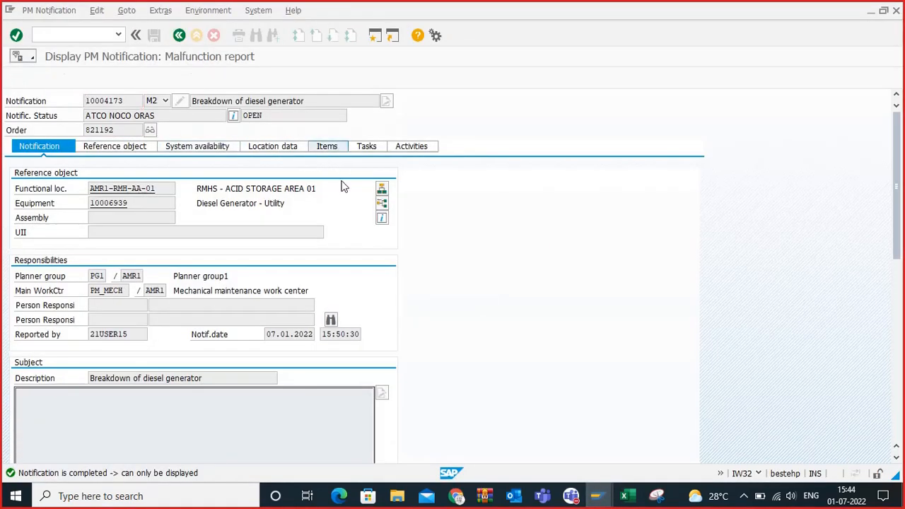
pyautogui.click(657, 496)
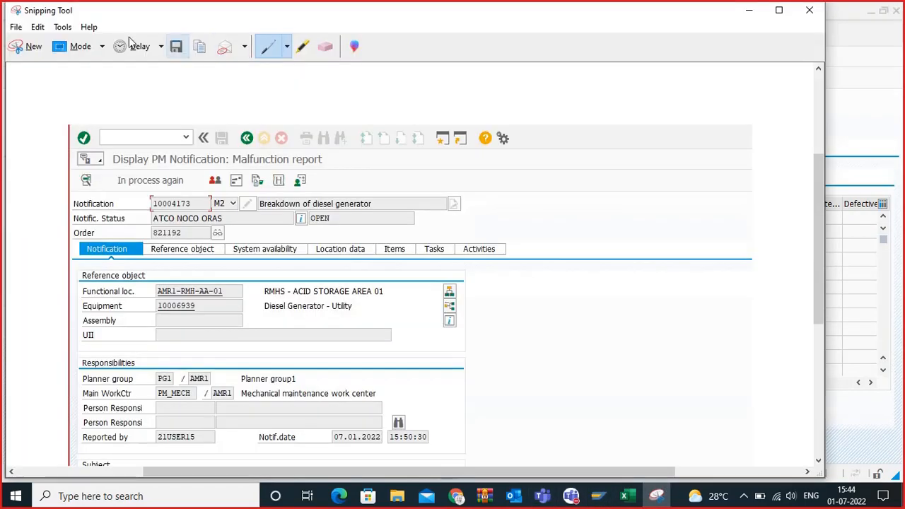
pyautogui.click(25, 48)
pyautogui.moveTo(3, 34); pyautogui.dragTo(848, 275)
pyautogui.click(200, 47)
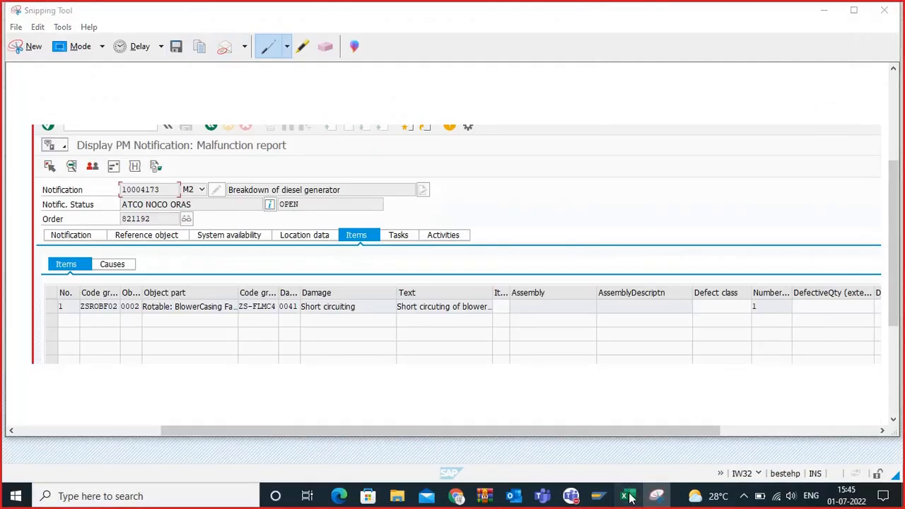
# Step: Switch to Excel, paste the Items snip below the first notification snip on the Day 19 sheet, and select cell C84
pyautogui.click(624, 496)
pyautogui.hotkey('ctrl', 'v')
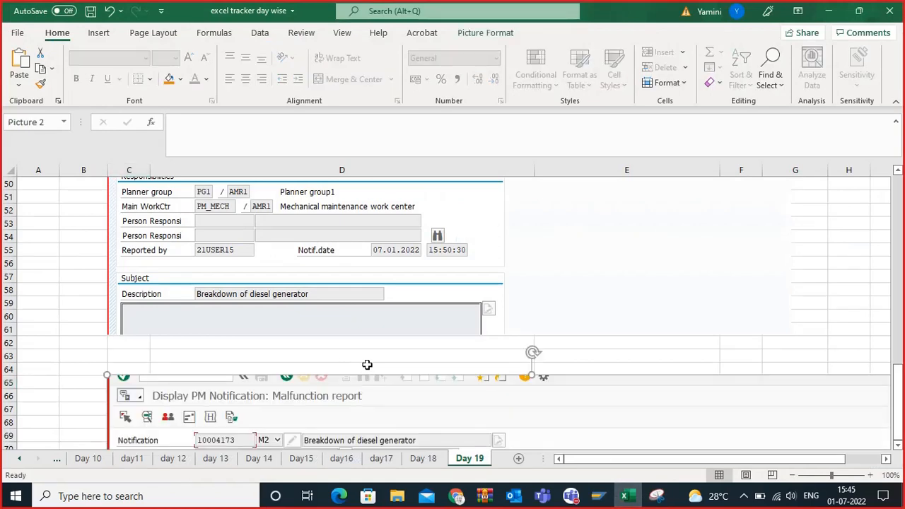
pyautogui.scroll(-6, 367, 364)
pyautogui.click(142, 395)
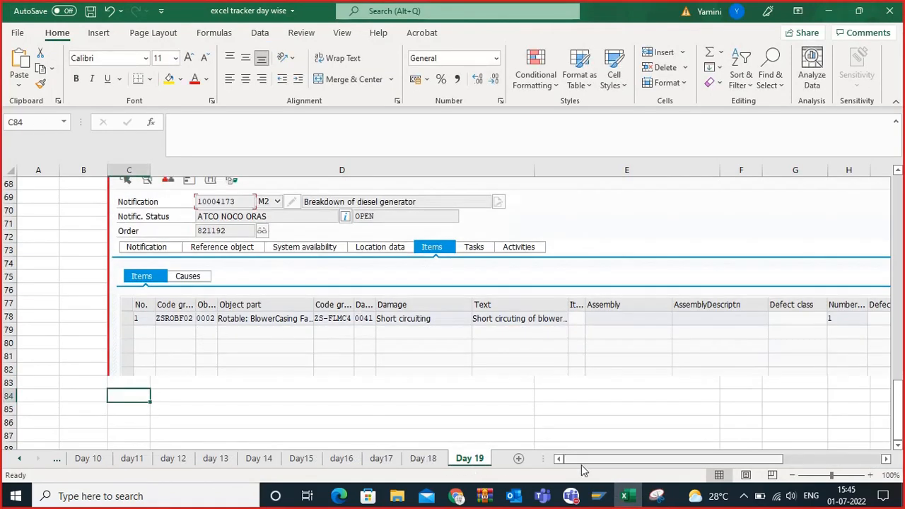
# Step: Return to the SAP malfunction notification and show its Tasks data
pyautogui.moveTo(597, 495)
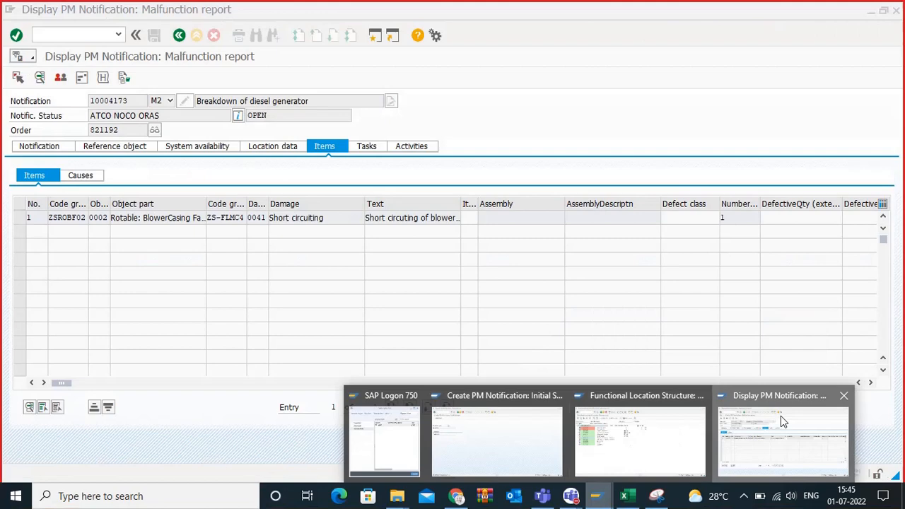
pyautogui.click(780, 415)
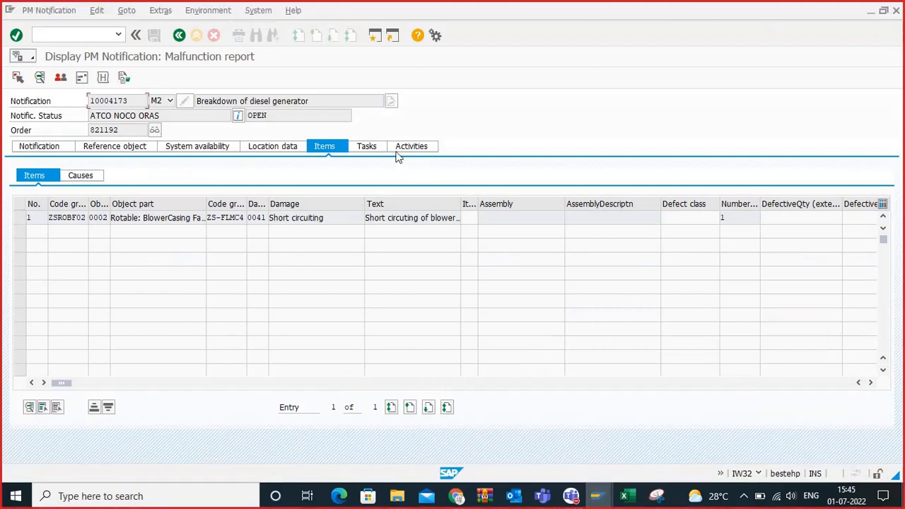
pyautogui.click(373, 147)
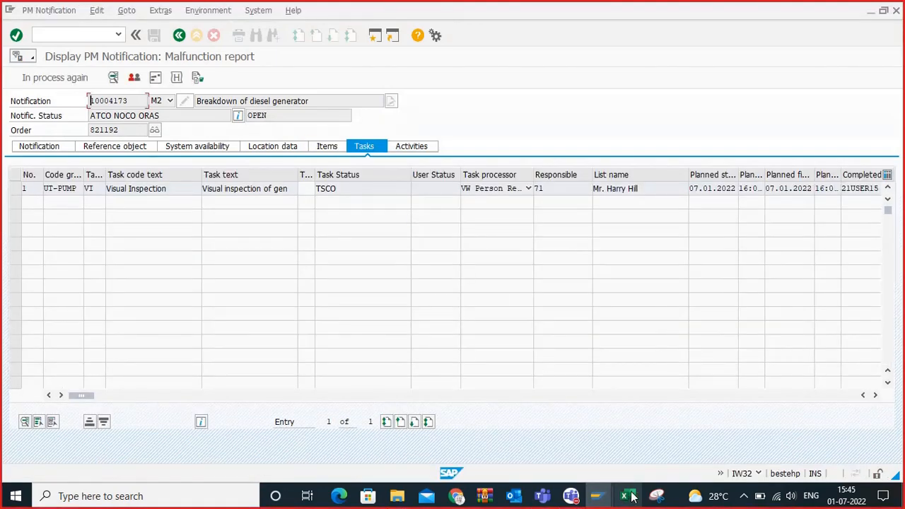
pyautogui.click(742, 495)
pyautogui.click(743, 470)
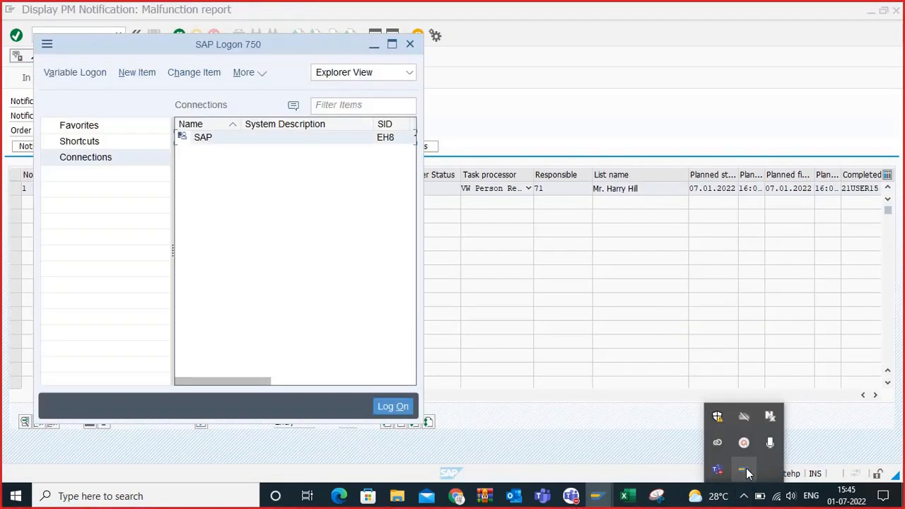
pyautogui.click(746, 468)
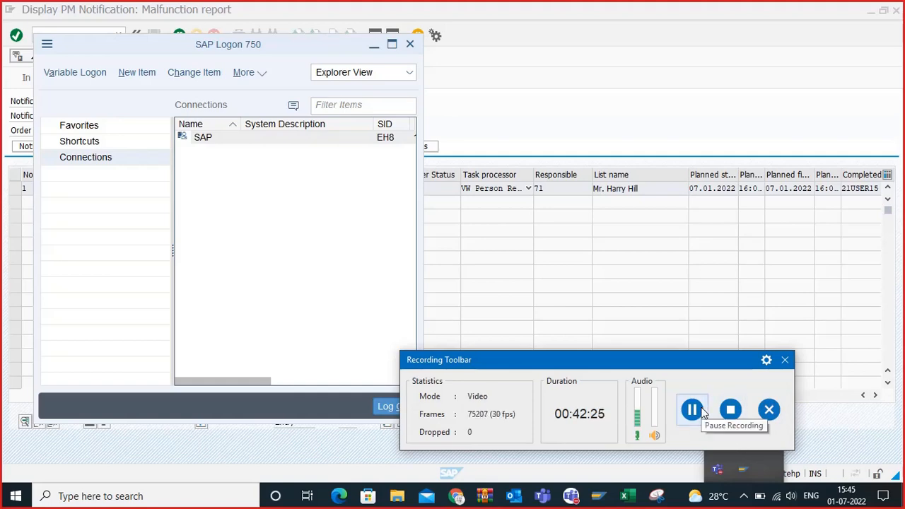
pyautogui.click(702, 412)
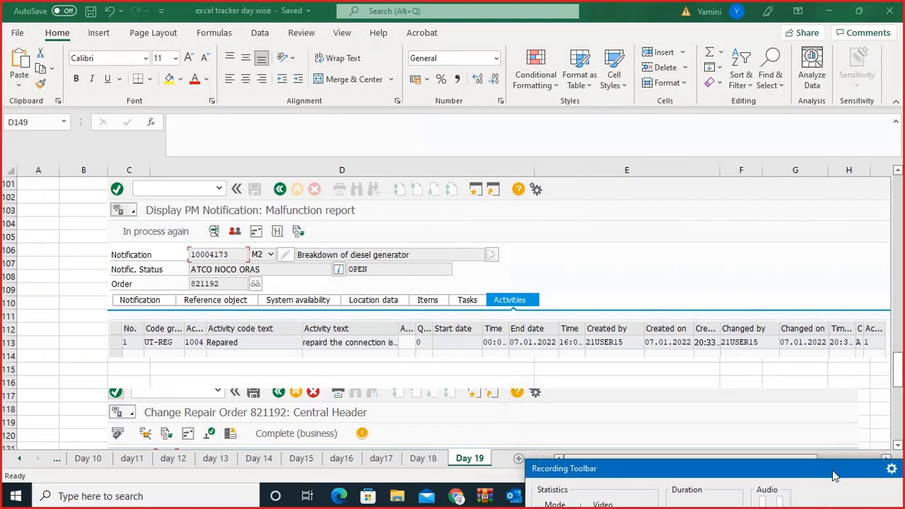
# Step: Look through the Day 19 sheet in Excel, from the pasted notification snips up to the PM02 heading and process list
pyautogui.scroll(12, 364, 276)
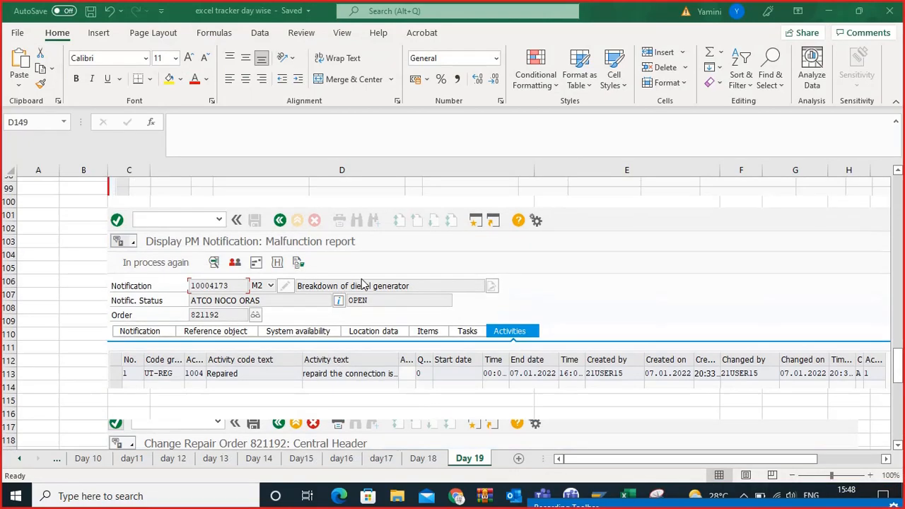
pyautogui.scroll(15, 335, 271)
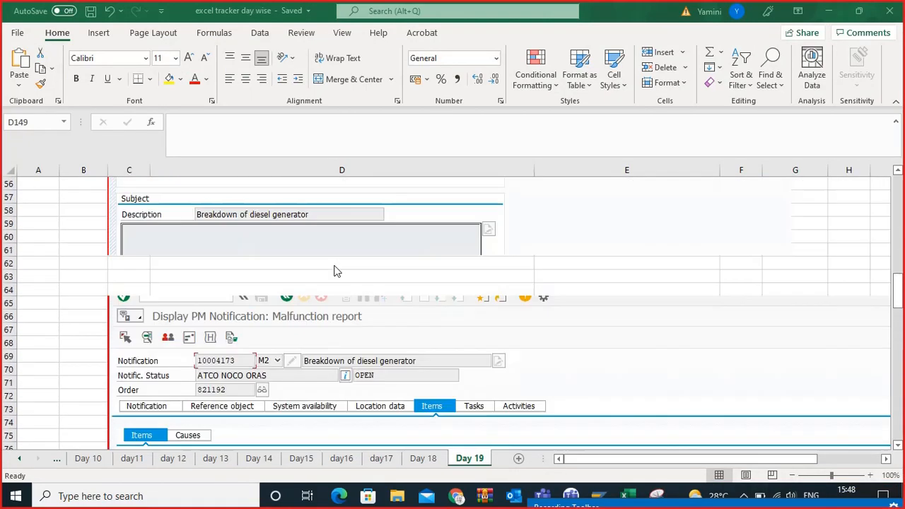
pyautogui.scroll(6, 336, 271)
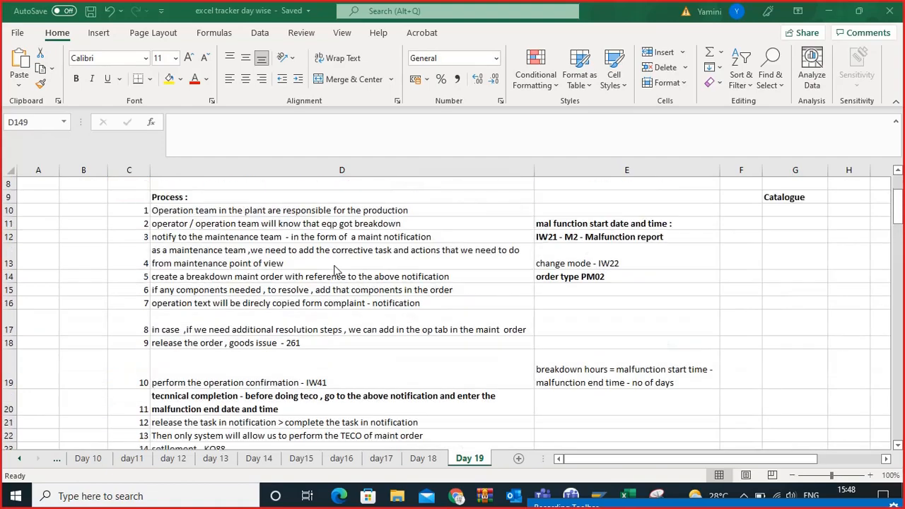
pyautogui.scroll(-4, 650, 437)
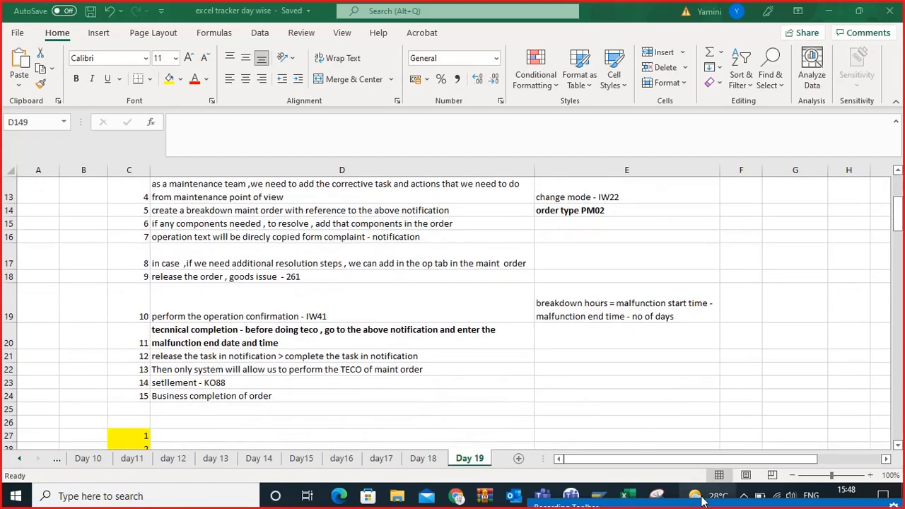
pyautogui.scroll(-4, 228, 266)
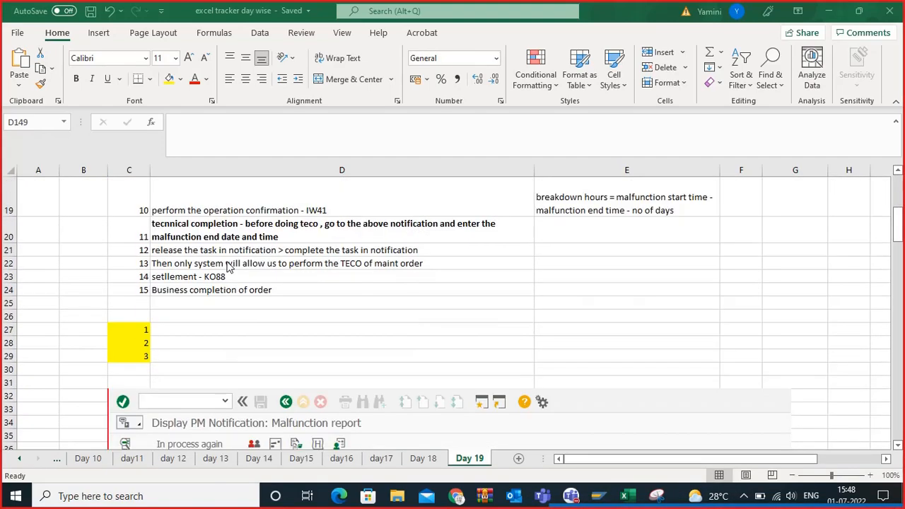
pyautogui.scroll(7, 227, 266)
pyautogui.scroll(1, 227, 267)
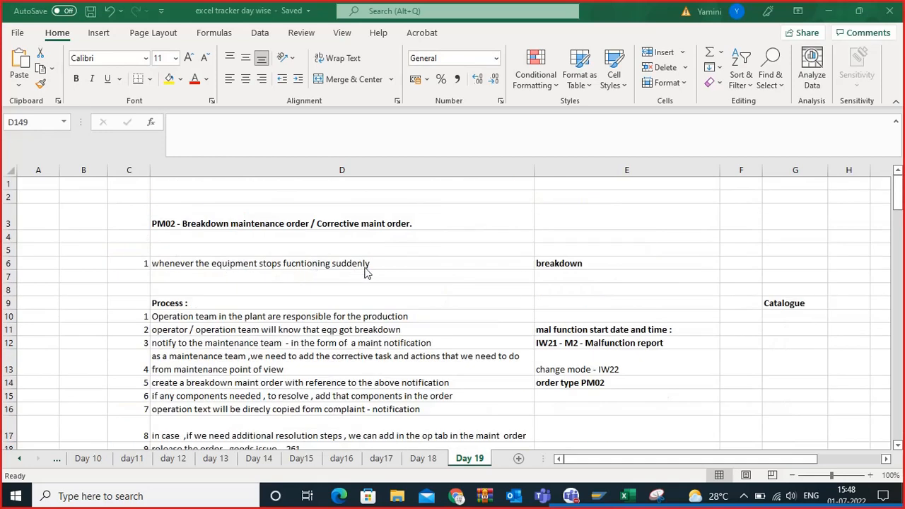
# Step: Review the PM02 heading, process steps 3 to 7 and the adjoining notes on malfunction report IW21 and order type PM02
pyautogui.click(413, 225)
pyautogui.click(383, 214)
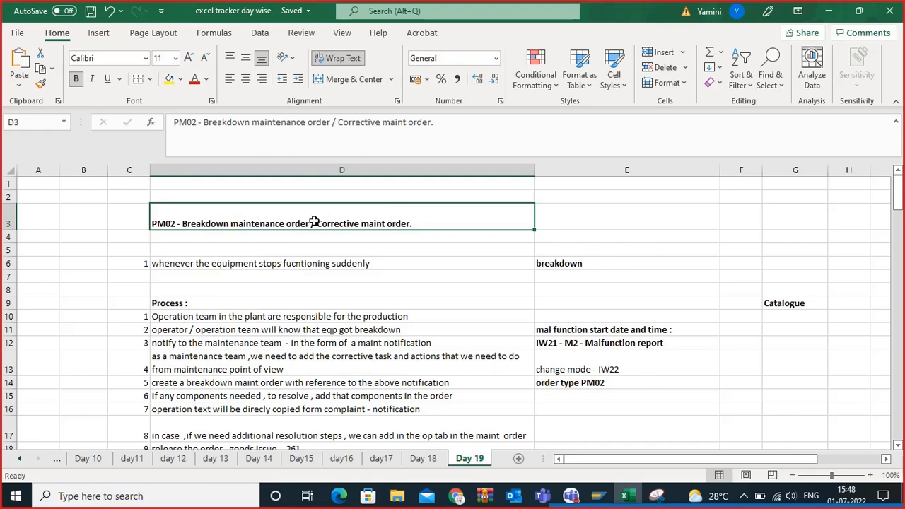
pyautogui.click(319, 342)
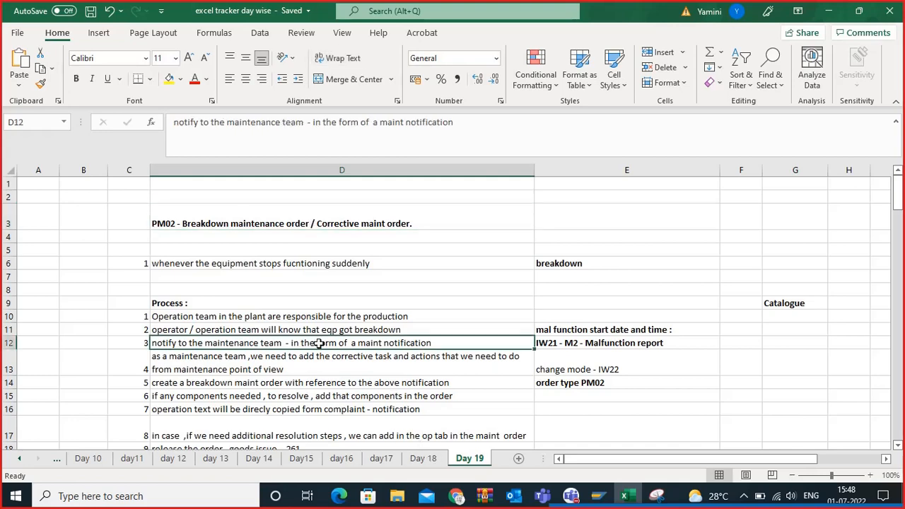
pyautogui.scroll(-2, 319, 345)
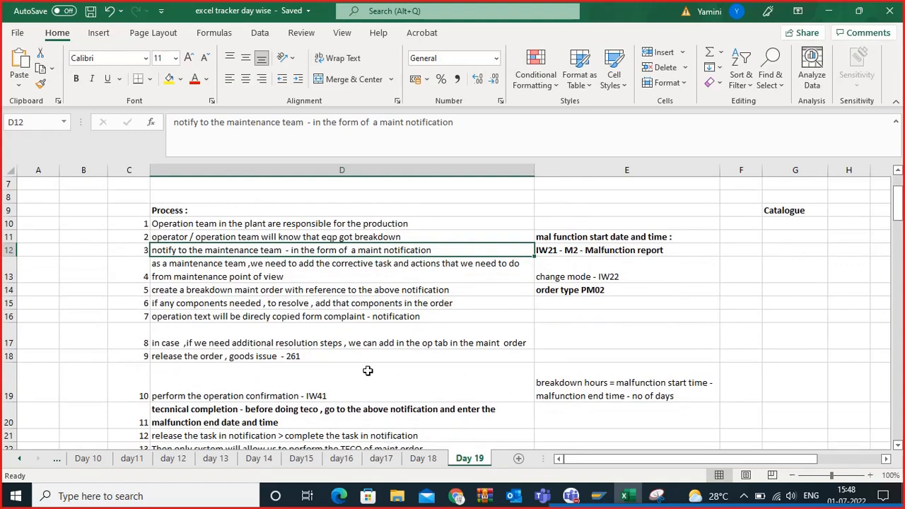
pyautogui.click(317, 320)
pyautogui.click(319, 282)
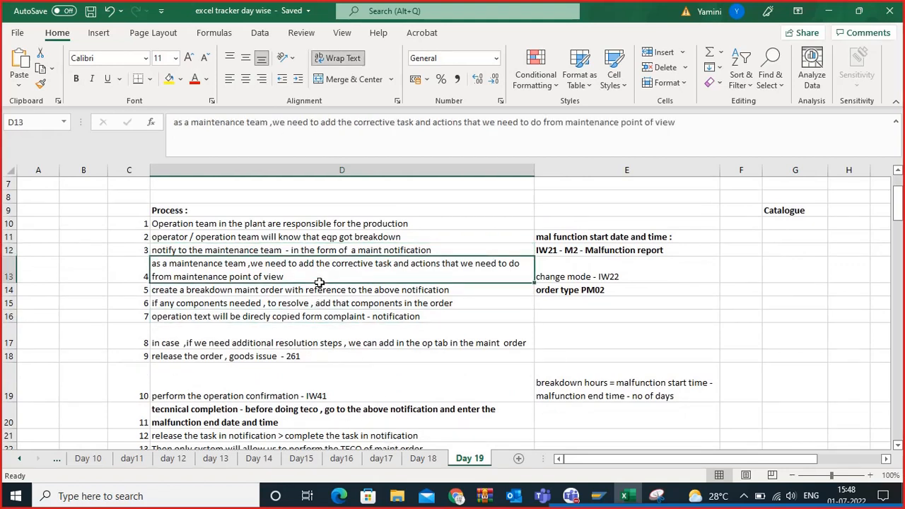
pyautogui.click(318, 287)
pyautogui.click(323, 277)
pyautogui.click(327, 294)
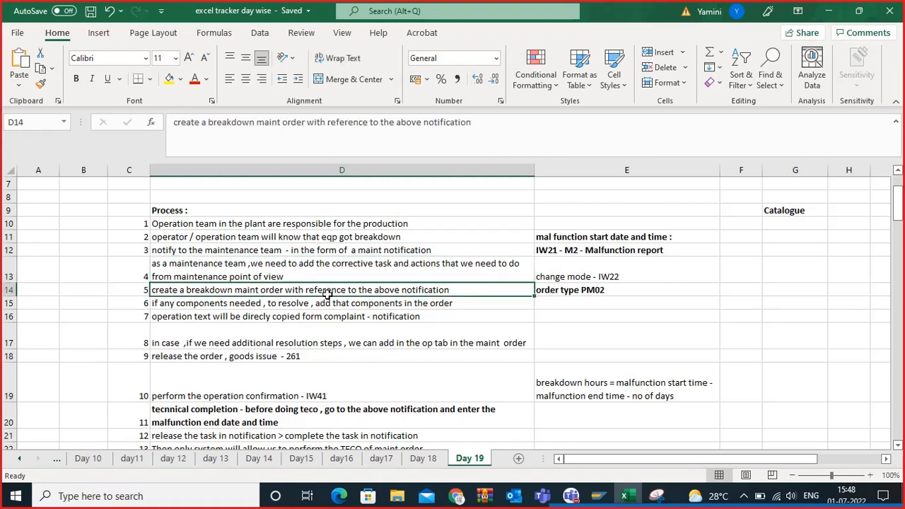
pyautogui.click(386, 318)
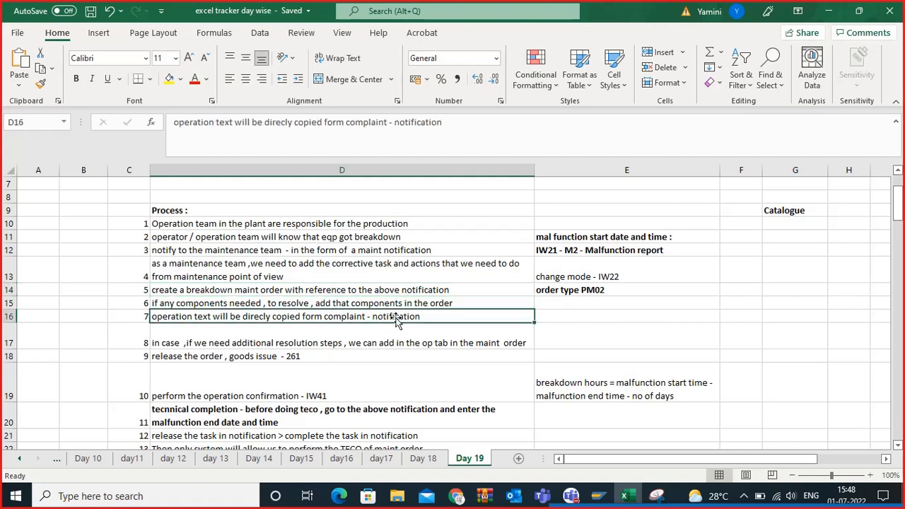
pyautogui.click(567, 291)
pyautogui.click(608, 252)
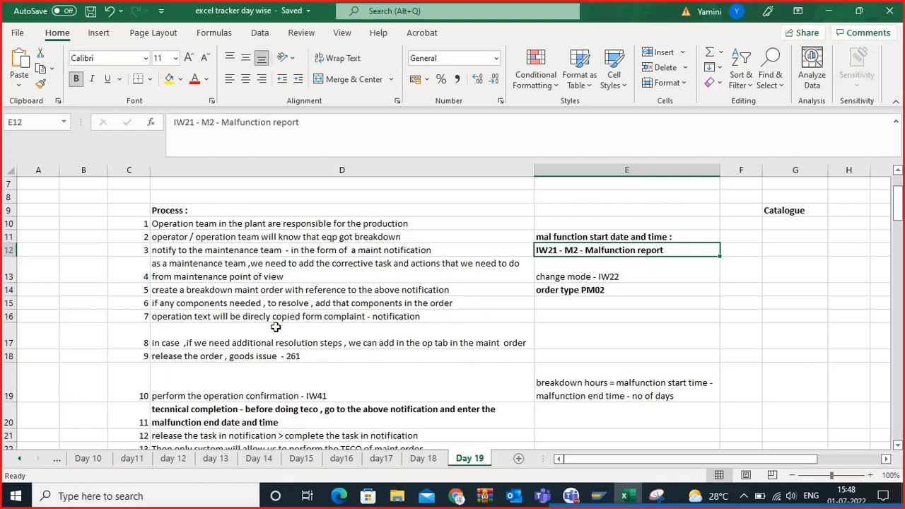
# Step: Review the process steps for operation confirmation and technical completion, and recheck step 4 on corrective tasks and actions
pyautogui.click(381, 328)
pyautogui.scroll(-2, 277, 325)
pyautogui.click(275, 317)
pyautogui.click(312, 334)
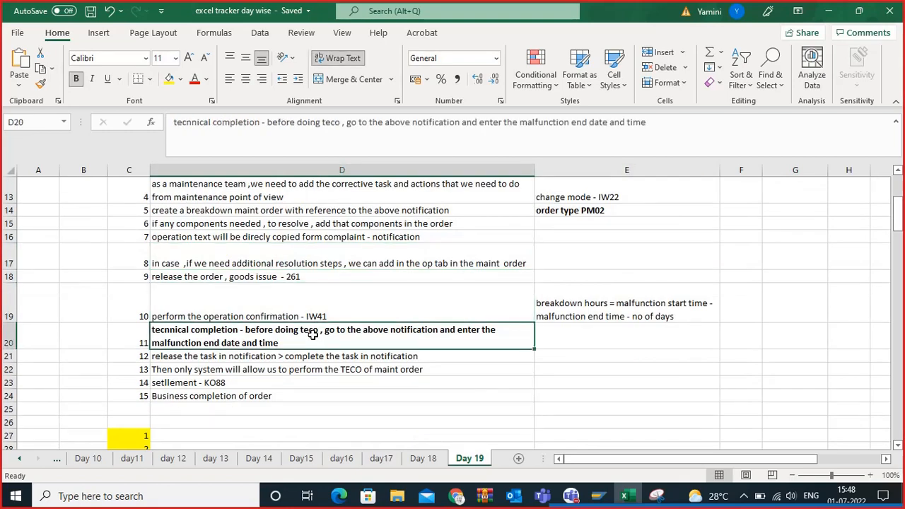
pyautogui.click(323, 268)
pyautogui.scroll(2, 360, 267)
pyautogui.click(294, 278)
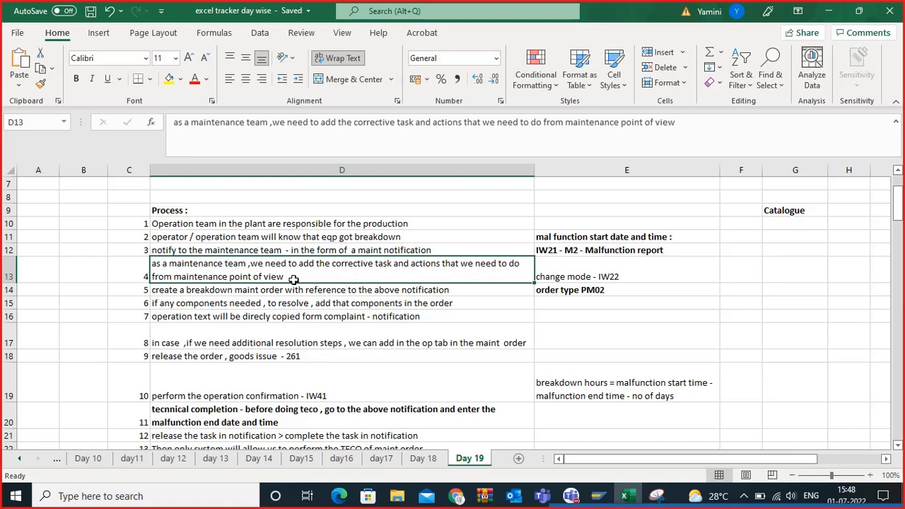
pyautogui.scroll(2, 325, 342)
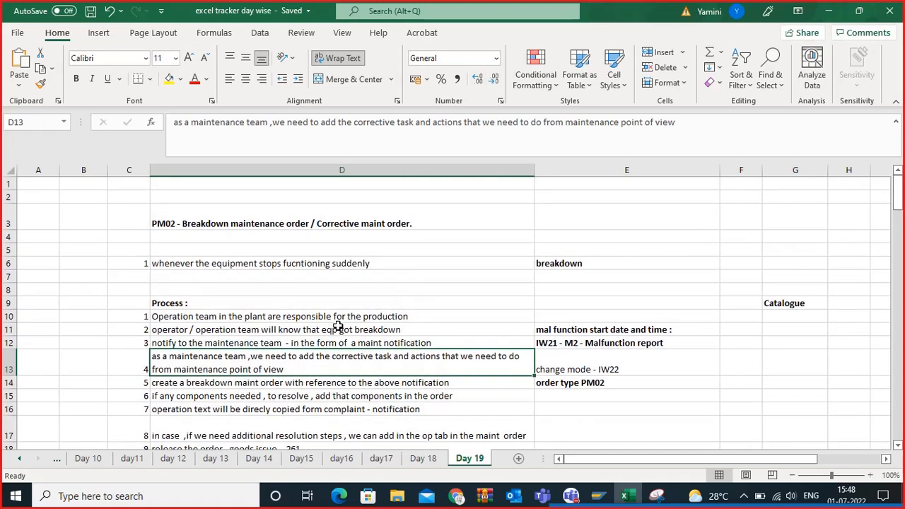
# Step: Select the full process list in D10:D24 for review, and go back to the PM02 heading in D3
pyautogui.moveTo(325, 316); pyautogui.dragTo(396, 432)
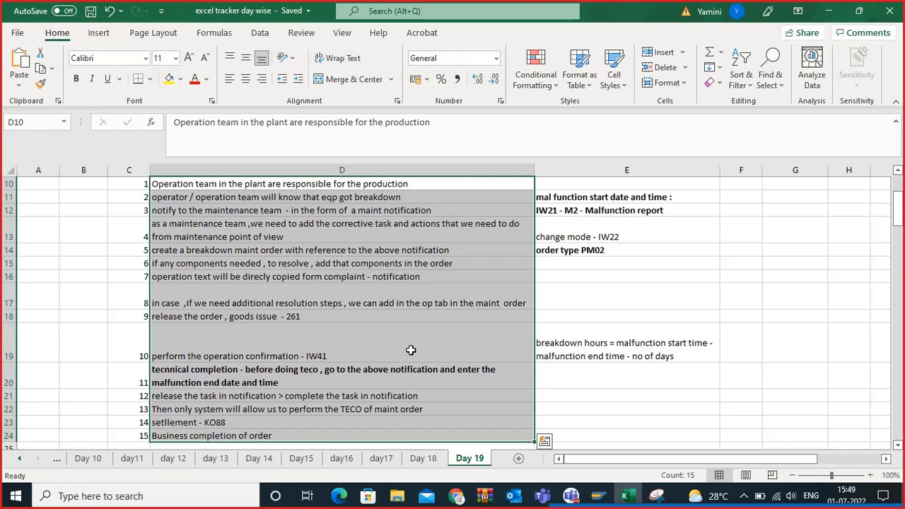
pyautogui.scroll(-1, 410, 348)
pyautogui.scroll(4, 410, 348)
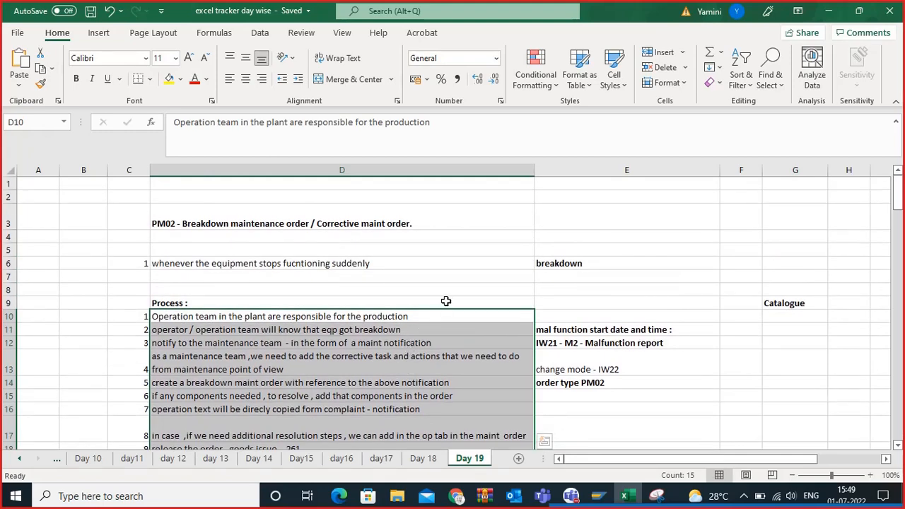
pyautogui.scroll(-1, 445, 299)
pyautogui.scroll(1, 444, 302)
pyautogui.click(376, 287)
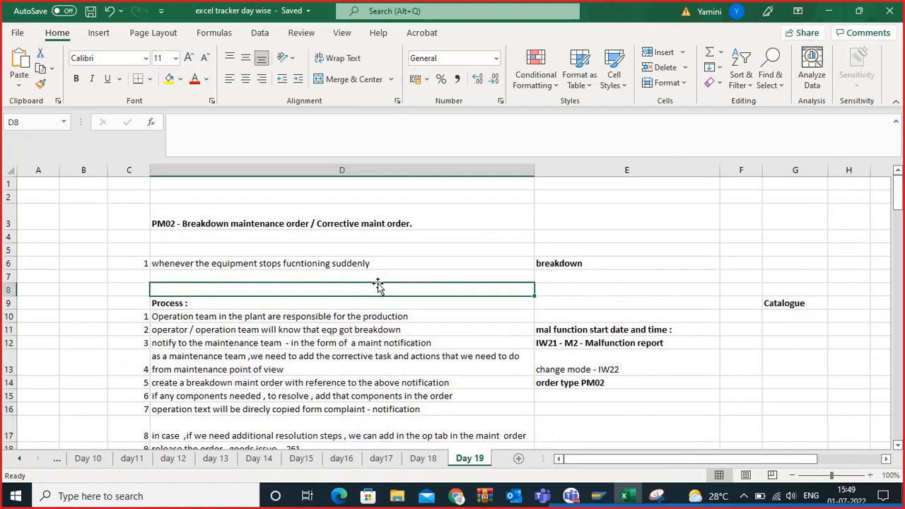
pyautogui.click(346, 222)
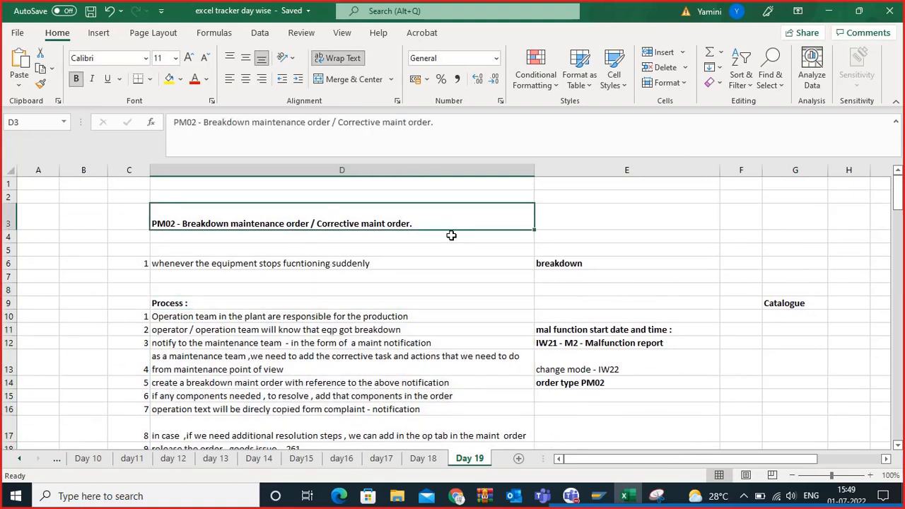
# Step: Examine the notes on breakdown, malfunction start date and time, and the IW21 malfunction report beside the process list
pyautogui.click(592, 330)
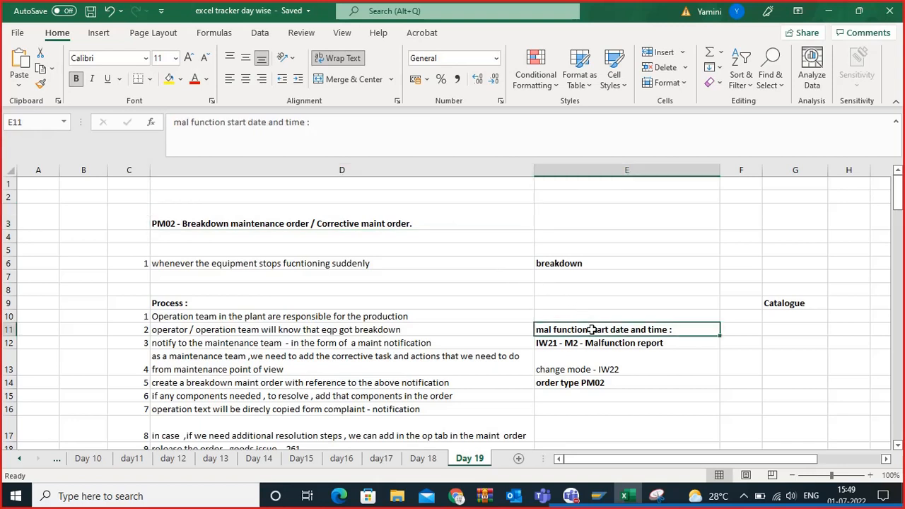
pyautogui.click(603, 266)
pyautogui.click(619, 338)
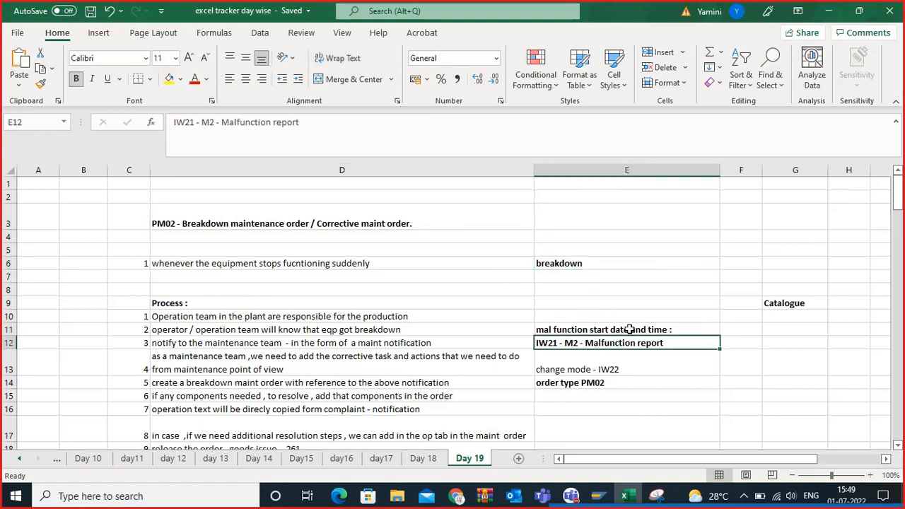
pyautogui.click(628, 329)
pyautogui.click(626, 343)
pyautogui.click(369, 303)
pyautogui.click(363, 264)
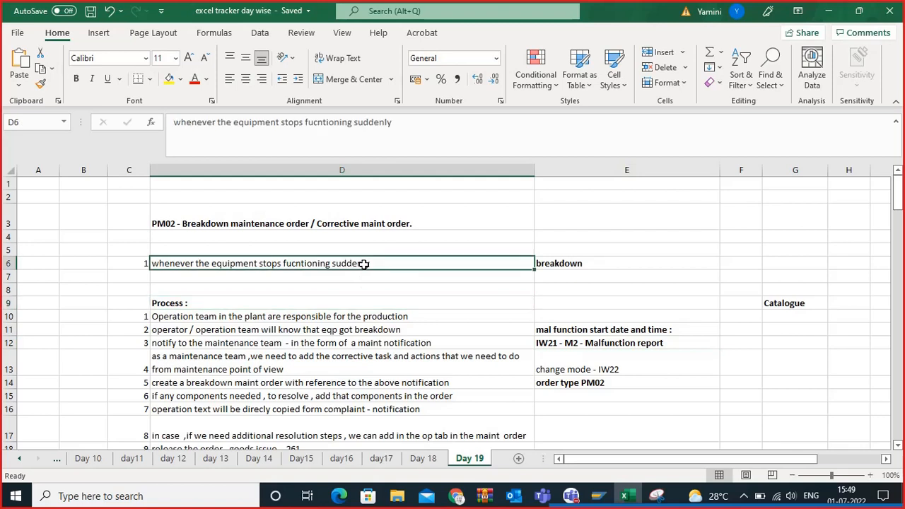
# Step: Enter "MTTR , MTBF" in cell E3 beside the PM02 heading and make it bold
pyautogui.click(651, 208)
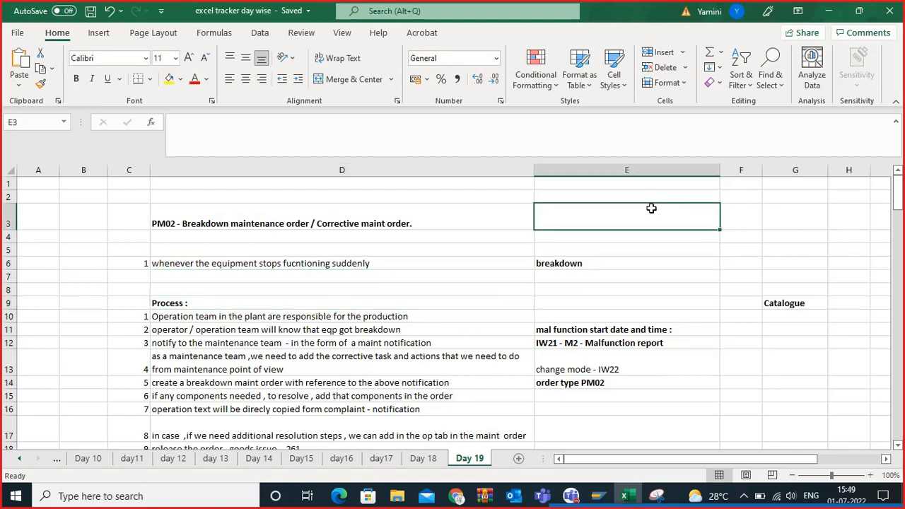
pyautogui.write('MTTR')
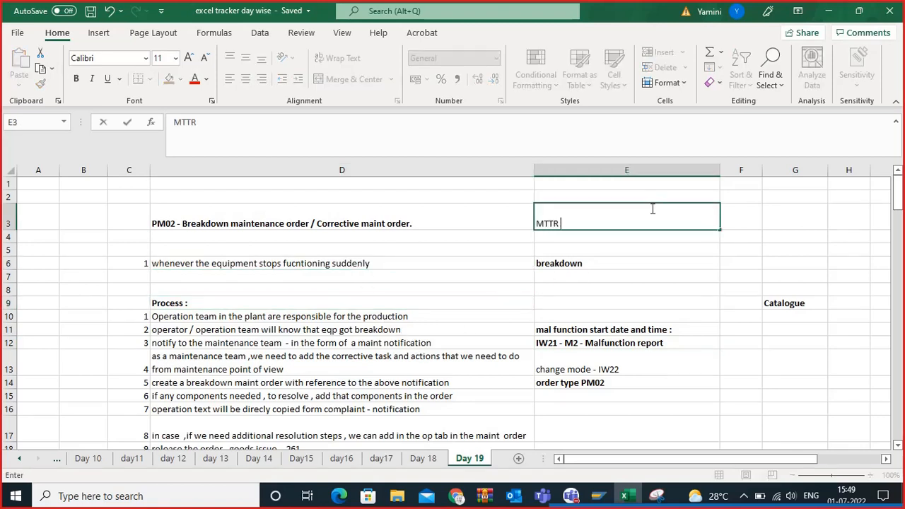
pyautogui.write(' , MTBF')
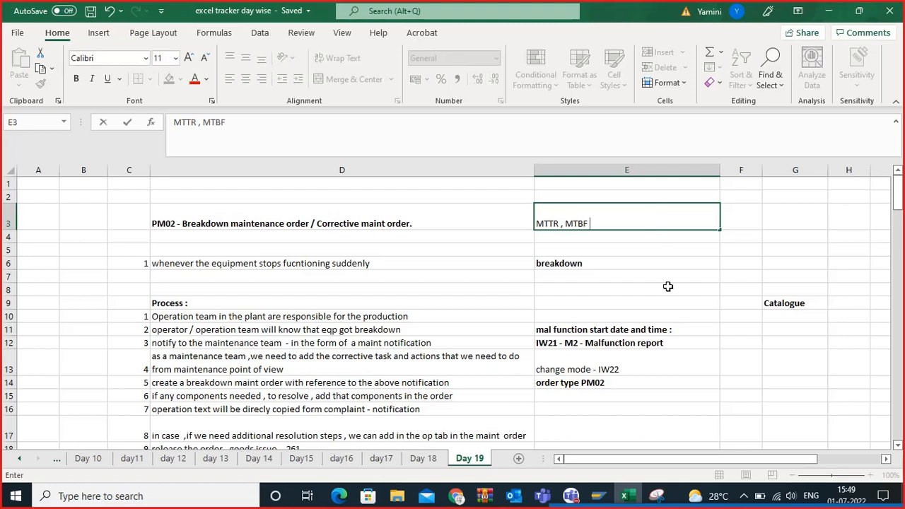
pyautogui.click(668, 288)
pyautogui.click(625, 227)
pyautogui.hotkey('ctrl', 'b')
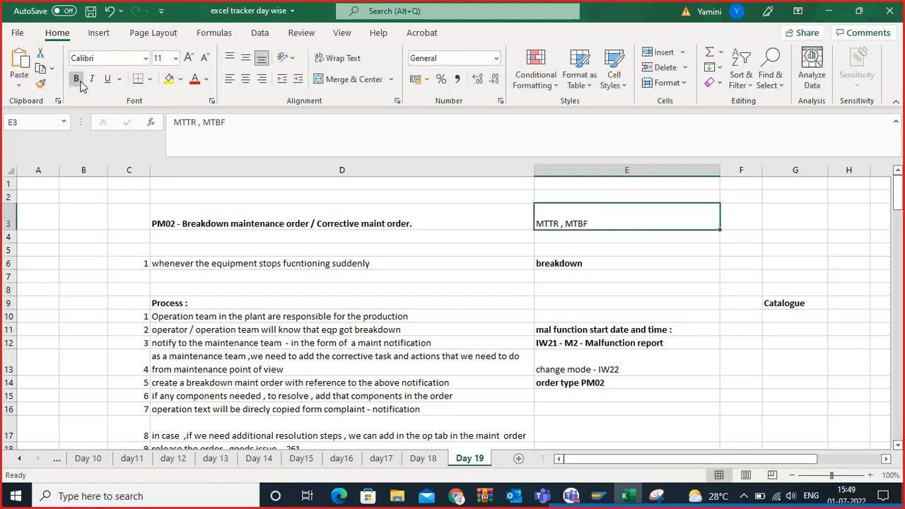
# Step: Check the MTTR , MTBF note in E3 against the PM02 heading and the breakdown hours formula in E19
pyautogui.click(658, 236)
pyautogui.click(668, 205)
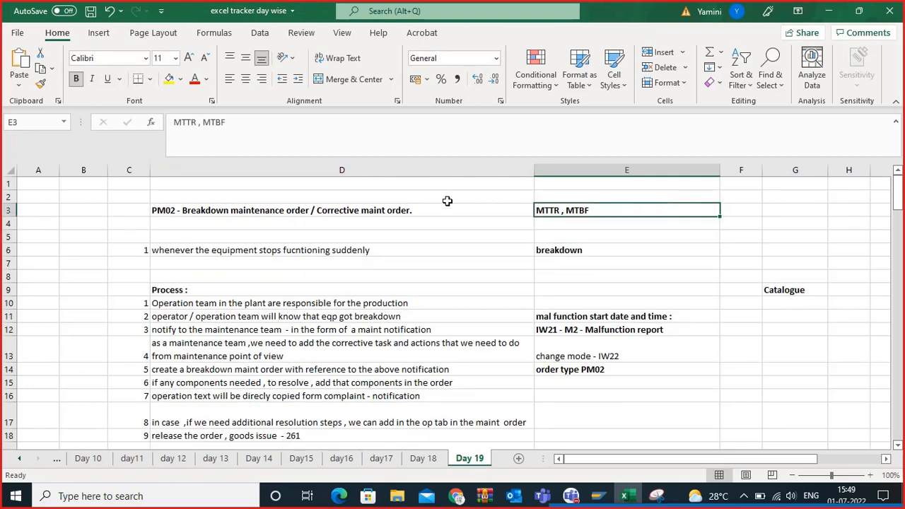
pyautogui.click(382, 209)
pyautogui.scroll(-3, 396, 226)
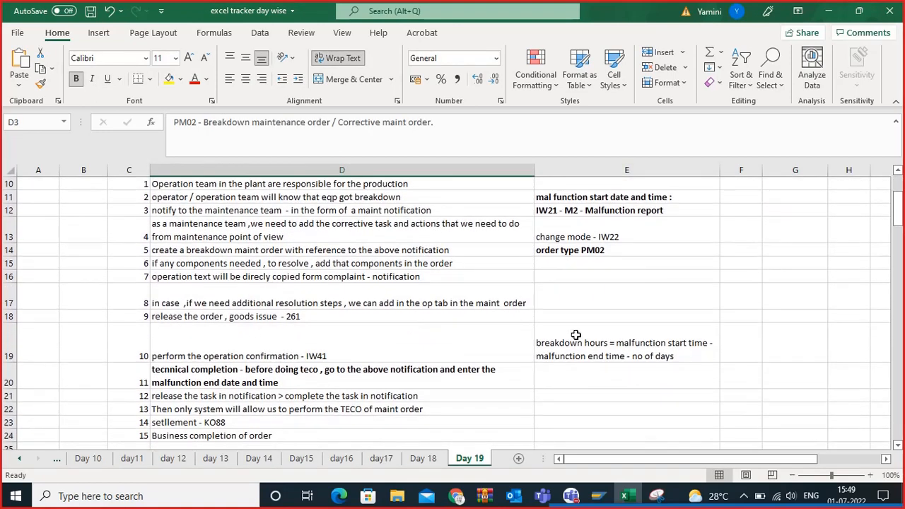
pyautogui.click(579, 337)
pyautogui.scroll(3, 579, 332)
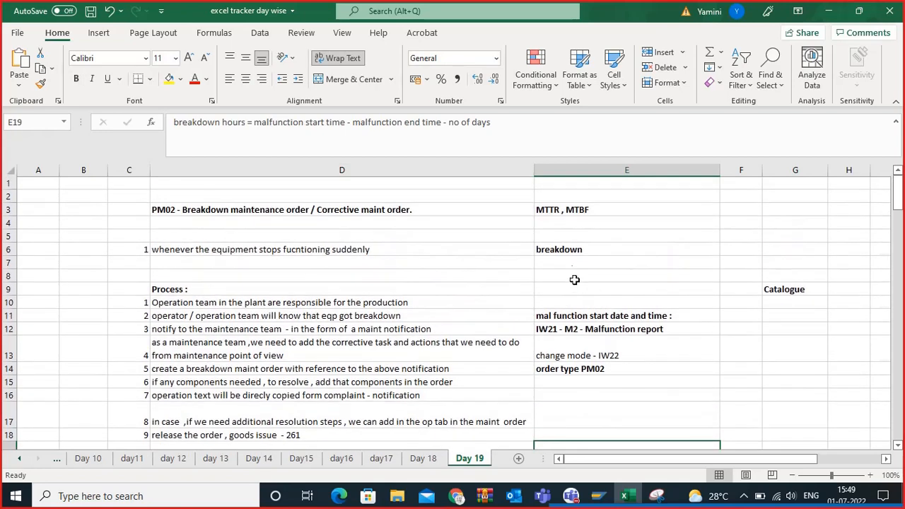
pyautogui.click(582, 209)
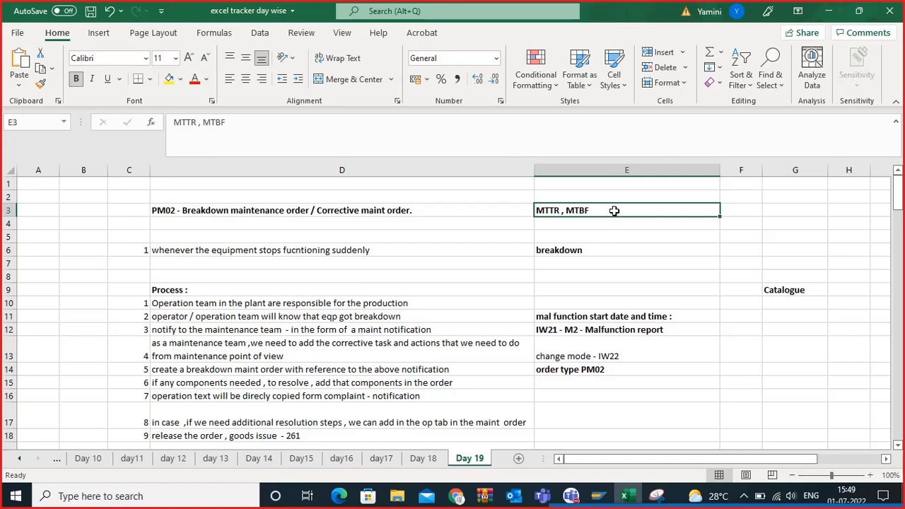
pyautogui.click(726, 214)
pyautogui.click(640, 214)
# Step: Review the closing process steps from operation confirmation to KO88 settlement and business completion
pyautogui.scroll(-3, 379, 276)
pyautogui.scroll(-2, 376, 277)
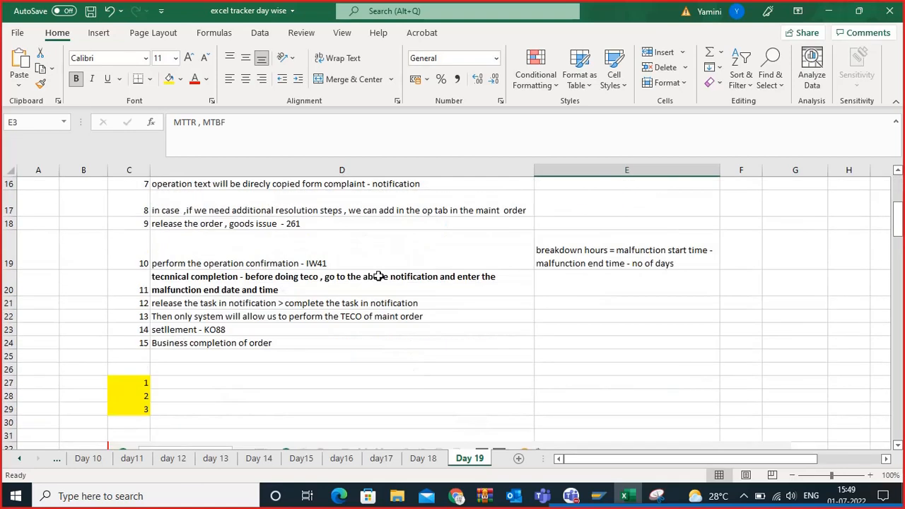
pyautogui.click(436, 324)
pyautogui.scroll(-2, 439, 325)
pyautogui.scroll(2, 446, 324)
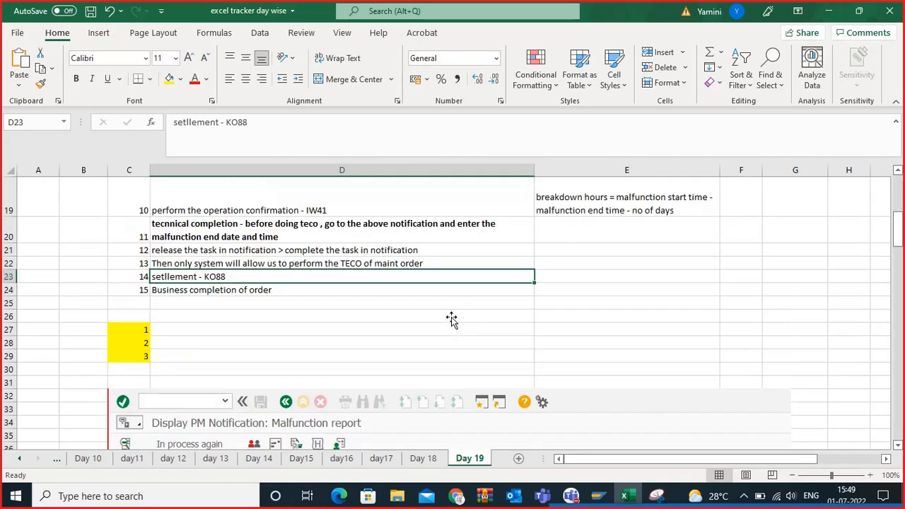
pyautogui.click(589, 228)
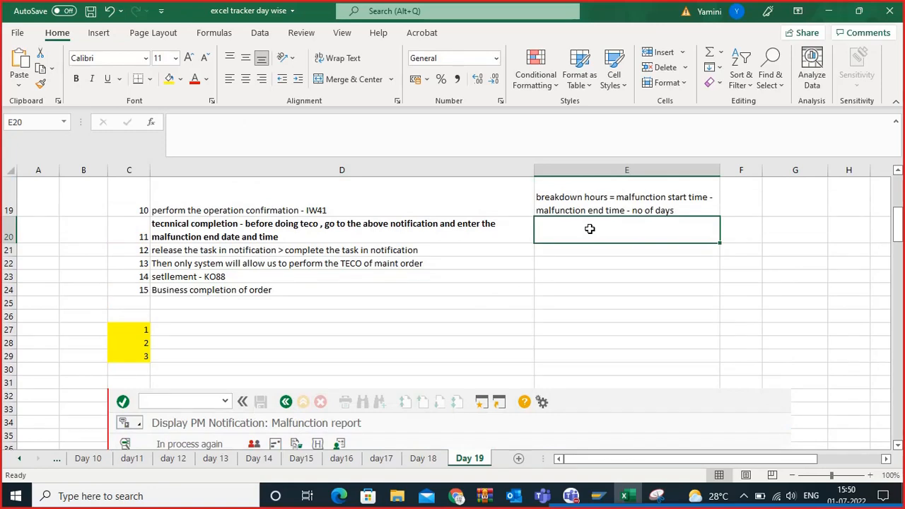
pyautogui.scroll(6, 589, 228)
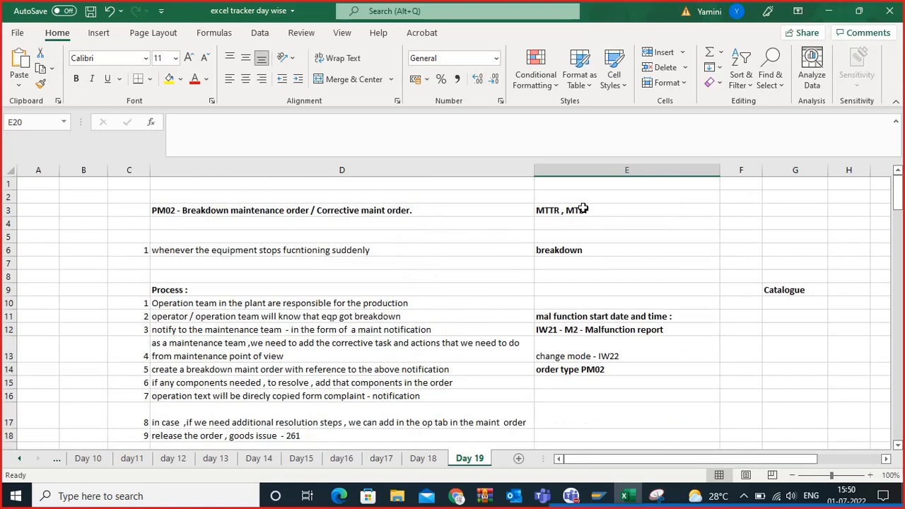
# Step: Highlight the MTTR , MTBF cell E3 beside the PM02 heading in yellow
pyautogui.click(581, 209)
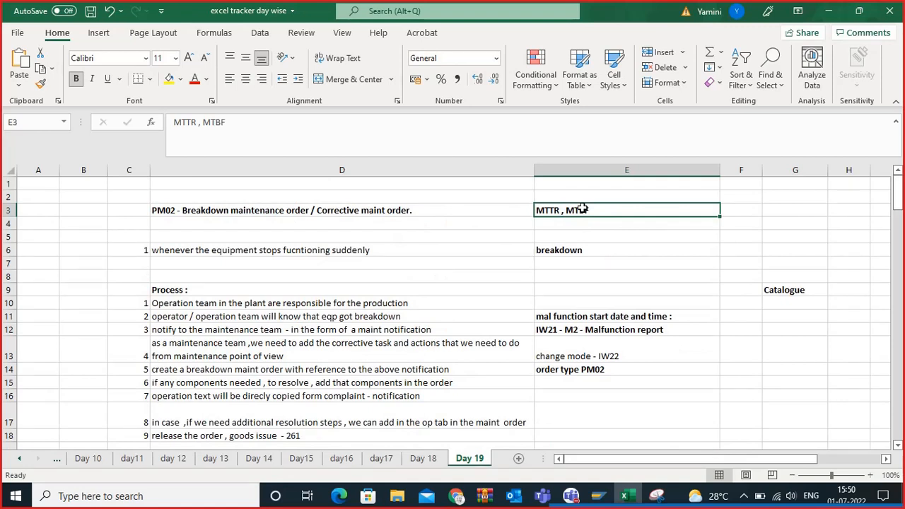
pyautogui.click(558, 275)
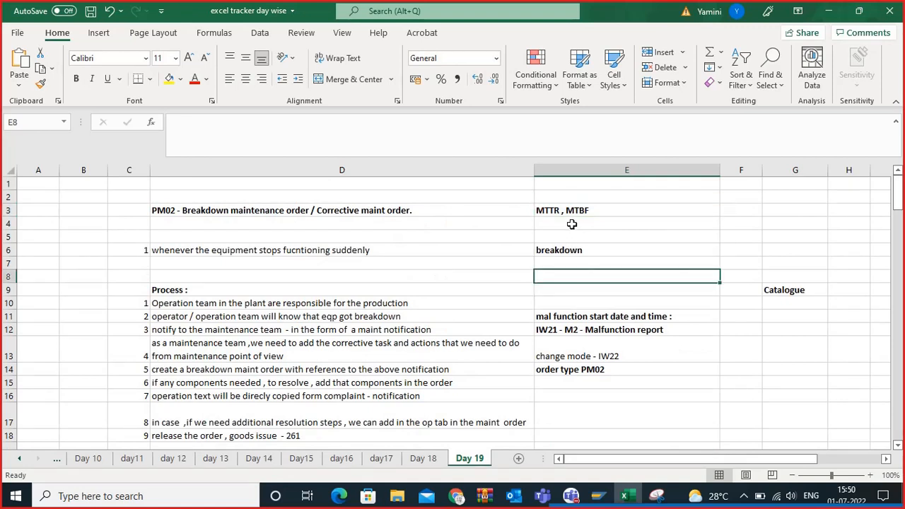
pyautogui.click(577, 221)
pyautogui.click(585, 210)
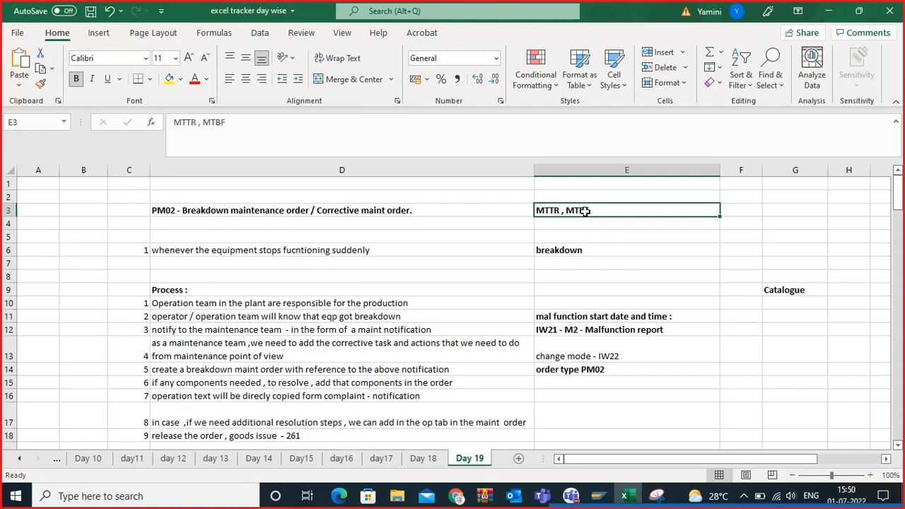
pyautogui.click(468, 247)
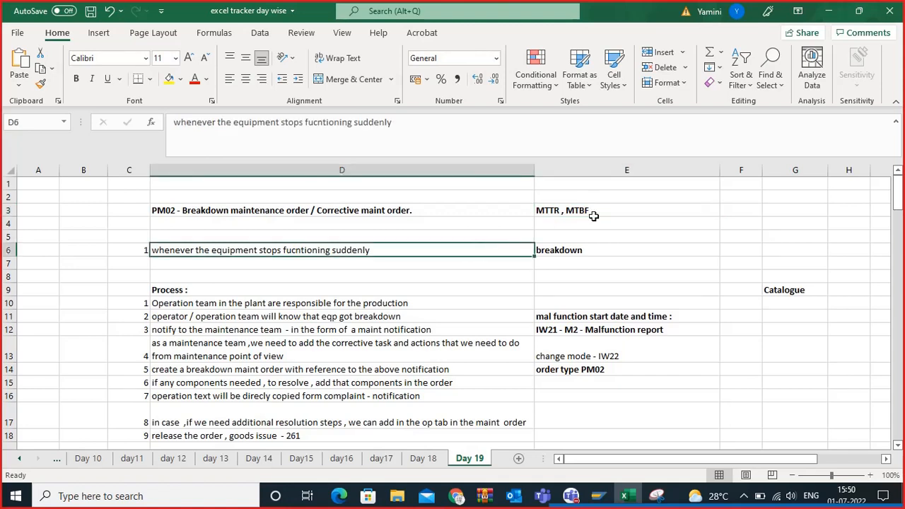
pyautogui.click(592, 209)
pyautogui.click(169, 79)
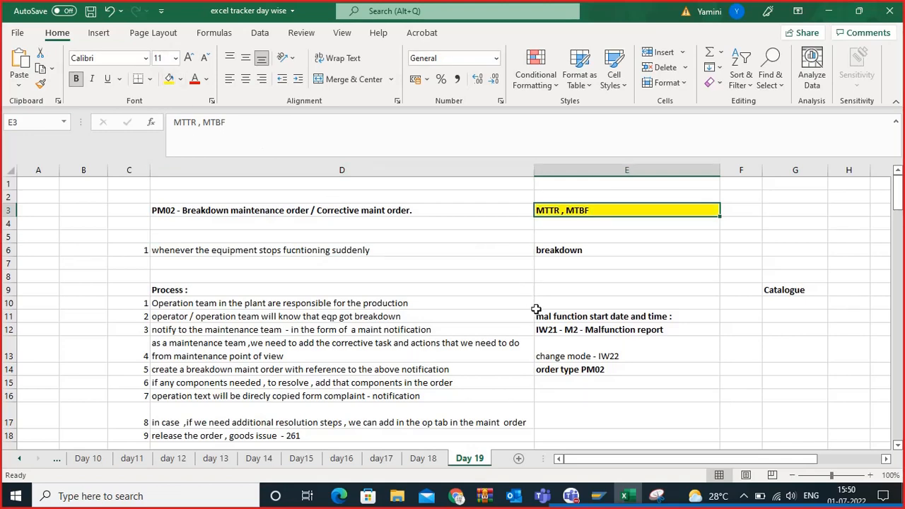
# Step: Look through the pasted screenshots of the malfunction report's items, tasks and activities, down to the repair order header
pyautogui.click(533, 314)
pyautogui.scroll(-4, 356, 285)
pyautogui.scroll(-6, 356, 285)
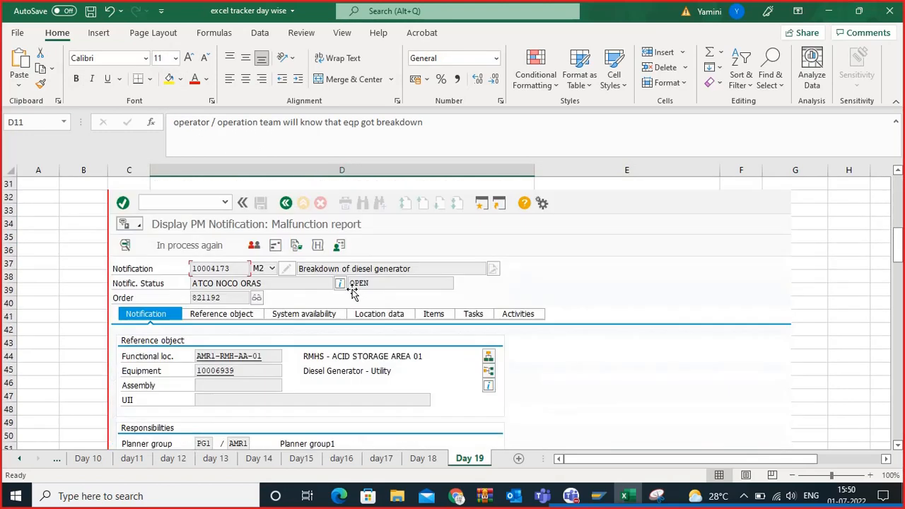
pyautogui.scroll(-7, 388, 311)
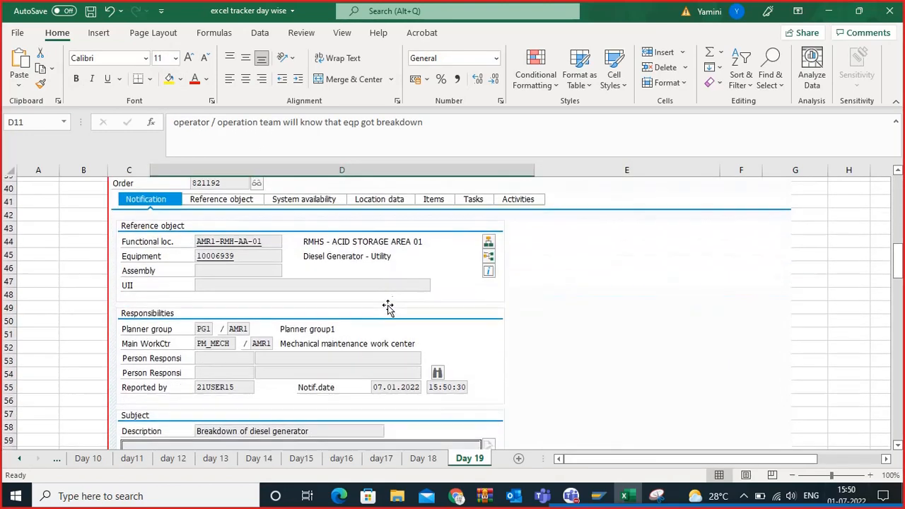
pyautogui.scroll(-10, 389, 311)
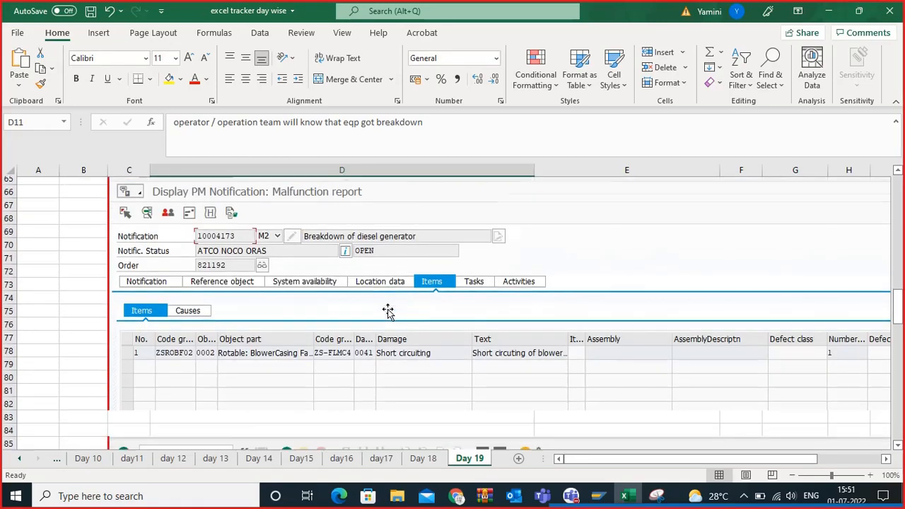
pyautogui.scroll(-8, 388, 311)
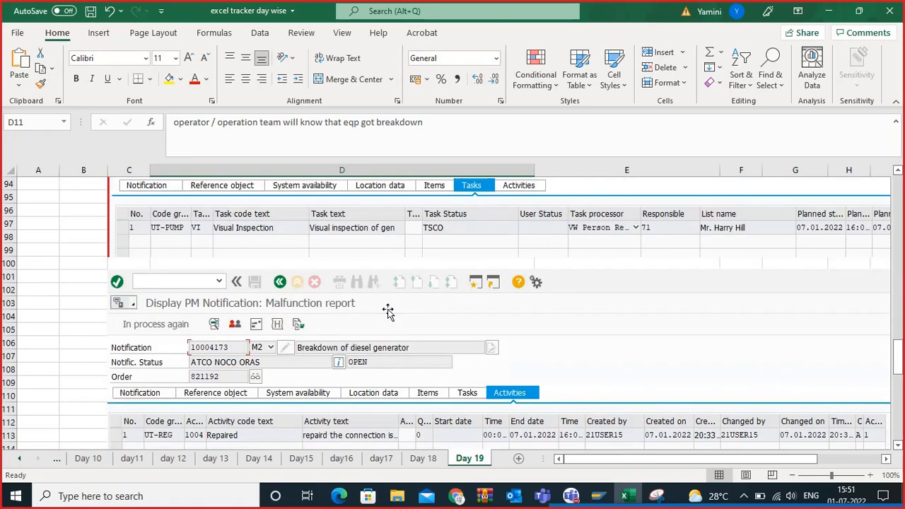
pyautogui.scroll(-5, 388, 311)
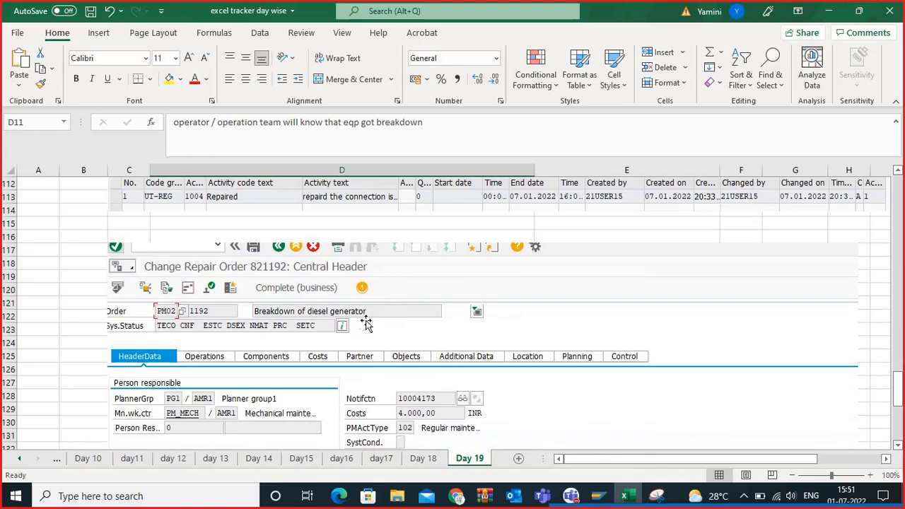
# Step: Look up the PM03 - Preventive maintenance order entry in the order types list on the Day 18 sheet
pyautogui.click(422, 458)
pyautogui.scroll(1, 345, 338)
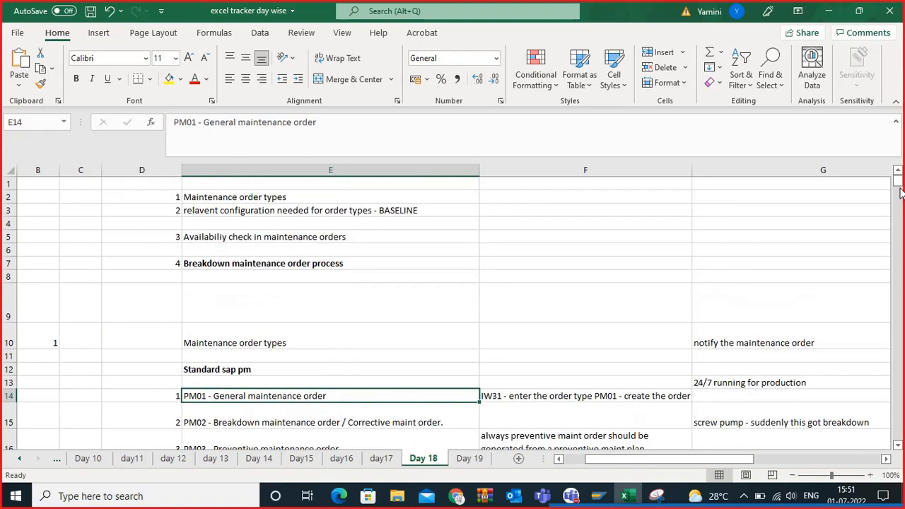
pyautogui.scroll(-1, 338, 355)
pyautogui.scroll(-1, 338, 355)
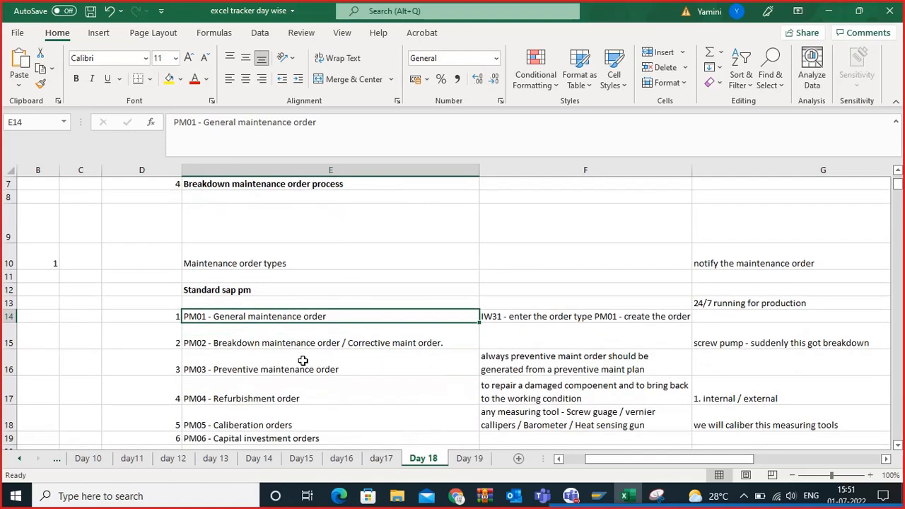
pyautogui.click(294, 368)
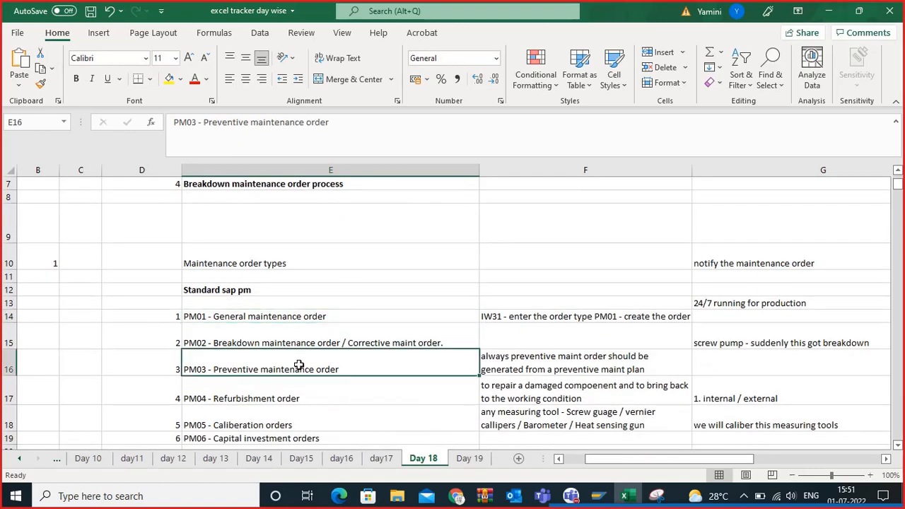
# Step: Return to the Day 19 sheet, review the repair order header screenshot and select cell D150 below it
pyautogui.click(464, 458)
pyautogui.scroll(-4, 399, 369)
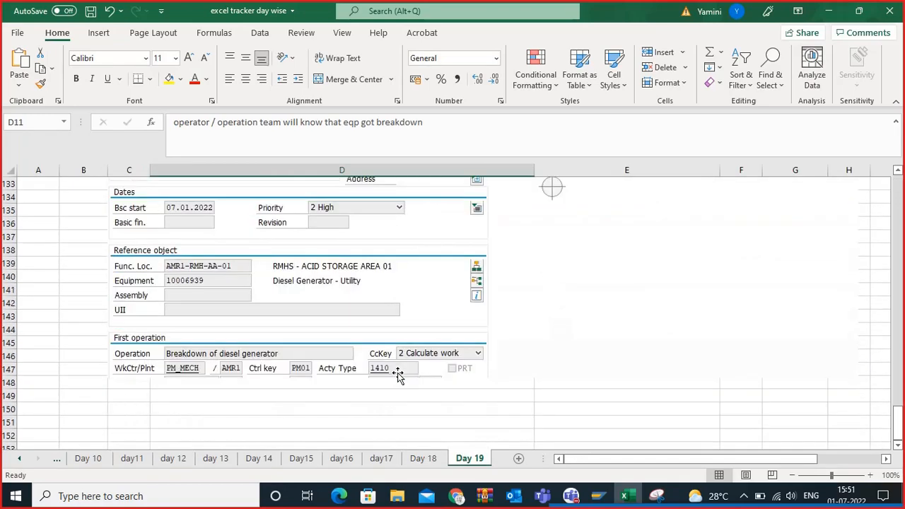
pyautogui.scroll(4, 398, 371)
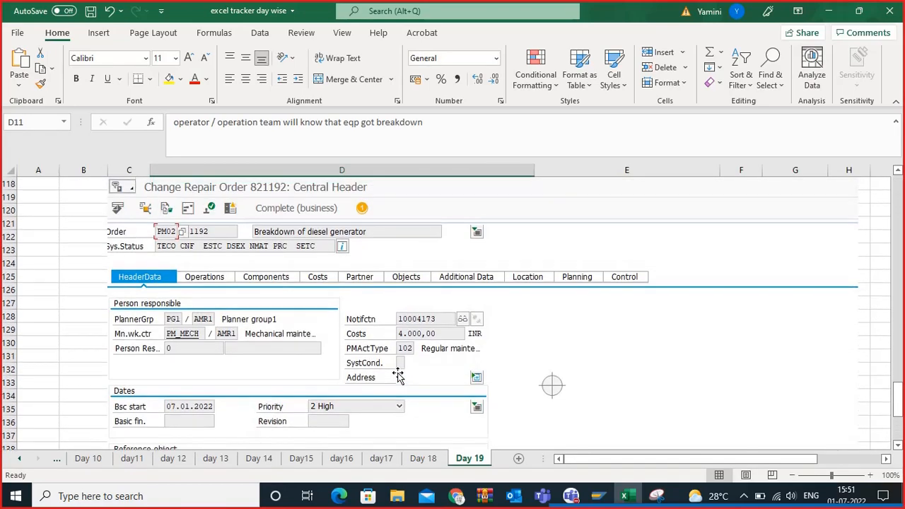
pyautogui.scroll(-1, 396, 374)
pyautogui.scroll(-4, 360, 363)
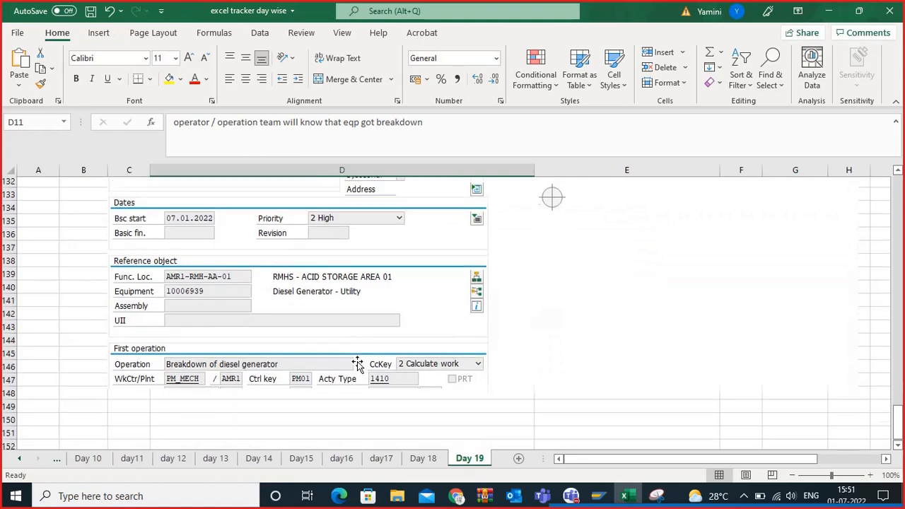
pyautogui.click(183, 410)
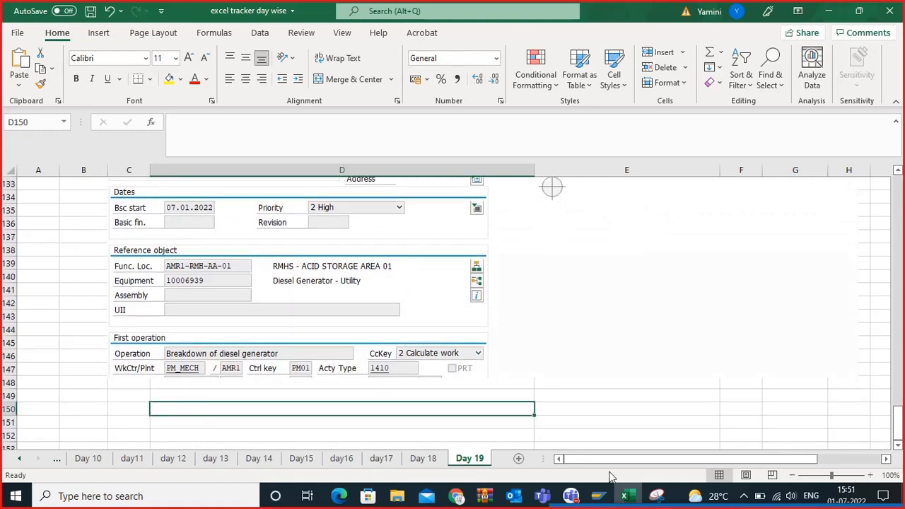
# Step: Switch to SAP and bring up the diesel generator malfunction report at its malfunction and item data
pyautogui.click(596, 495)
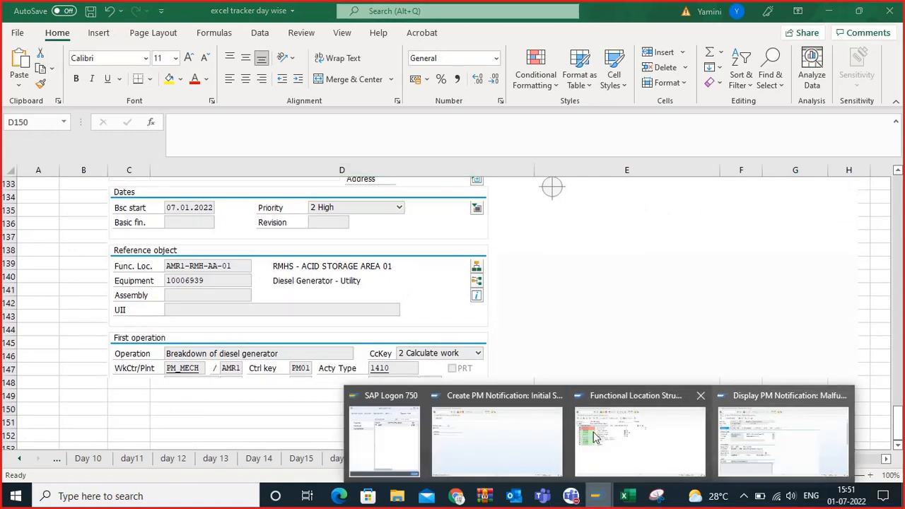
pyautogui.click(487, 424)
pyautogui.click(600, 492)
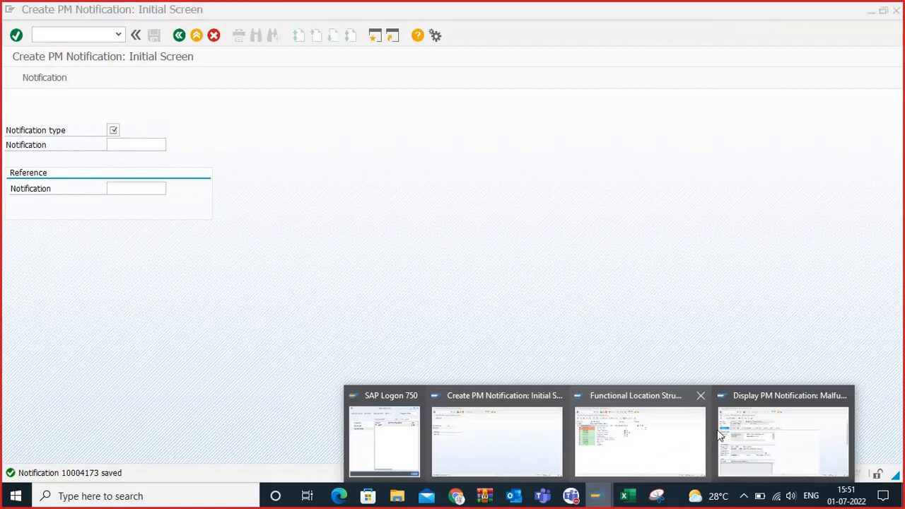
pyautogui.click(802, 431)
pyautogui.scroll(-2, 194, 354)
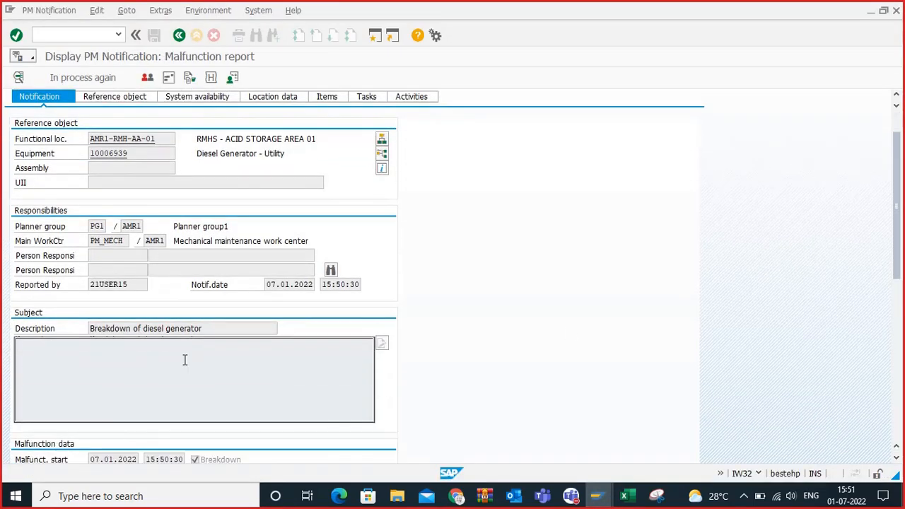
pyautogui.scroll(-5, 548, 370)
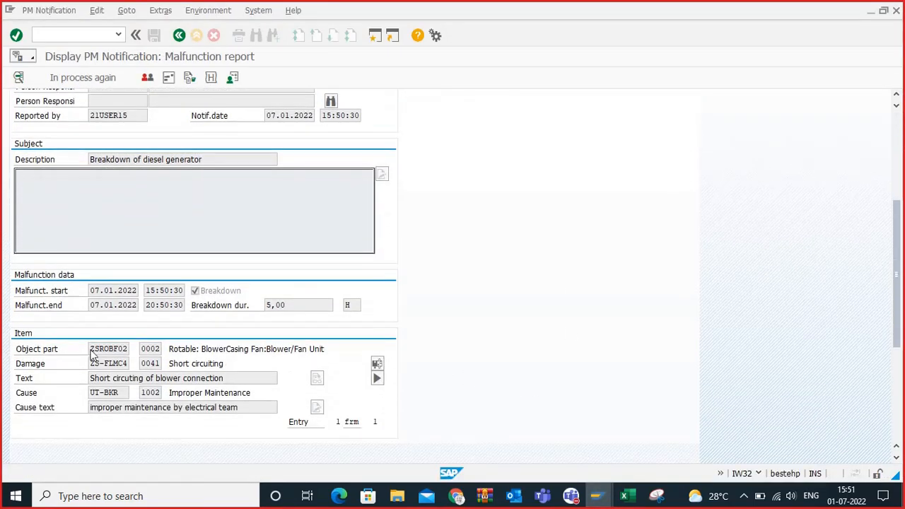
# Step: Examine the object part, damage and cause codes and the cause text in the notification's item data
pyautogui.click(99, 348)
pyautogui.click(103, 391)
pyautogui.click(102, 408)
pyautogui.moveTo(102, 393); pyautogui.dragTo(121, 387)
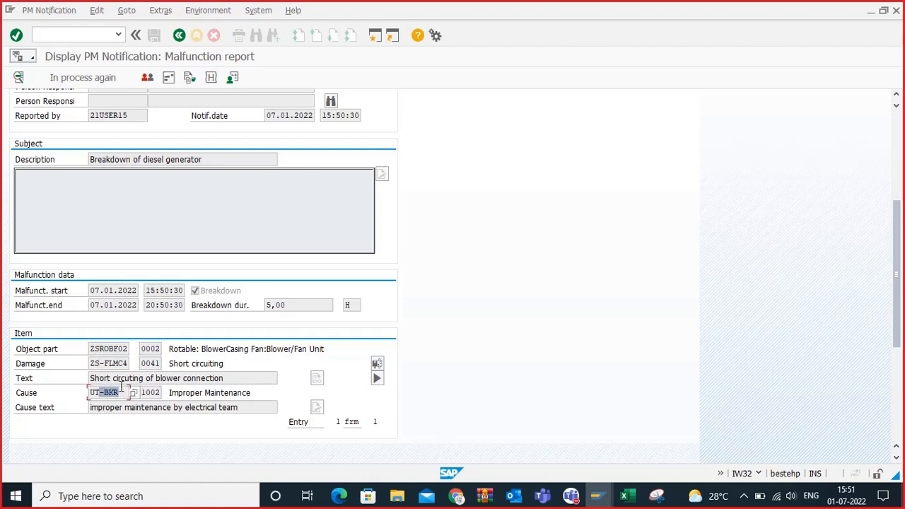
pyautogui.click(104, 364)
pyautogui.moveTo(99, 348); pyautogui.dragTo(123, 350)
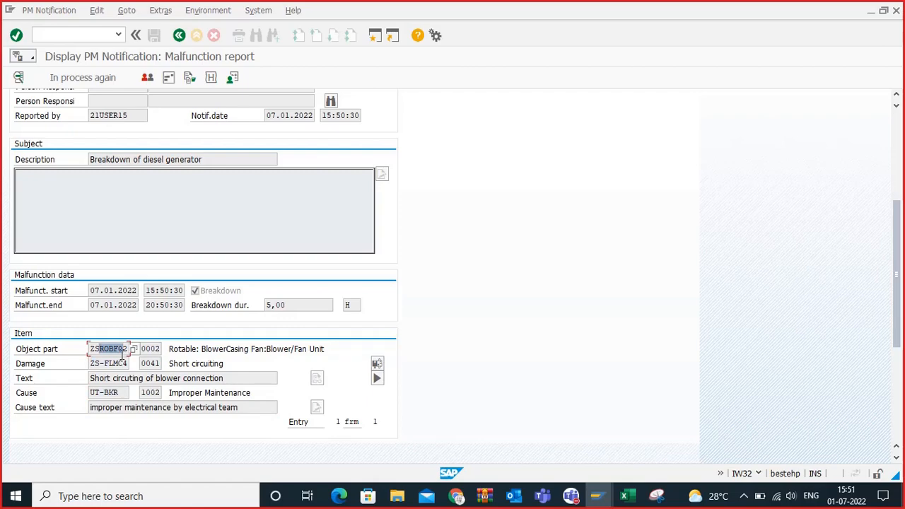
# Step: Open the object part catalog, browse its code groups and close it without choosing a code
pyautogui.click(133, 348)
pyautogui.scroll(-8, 210, 241)
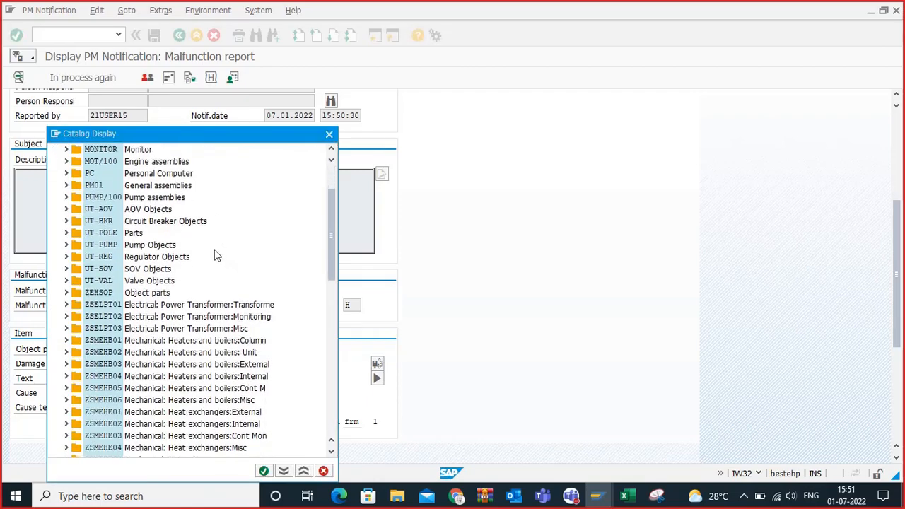
pyautogui.scroll(-8, 219, 297)
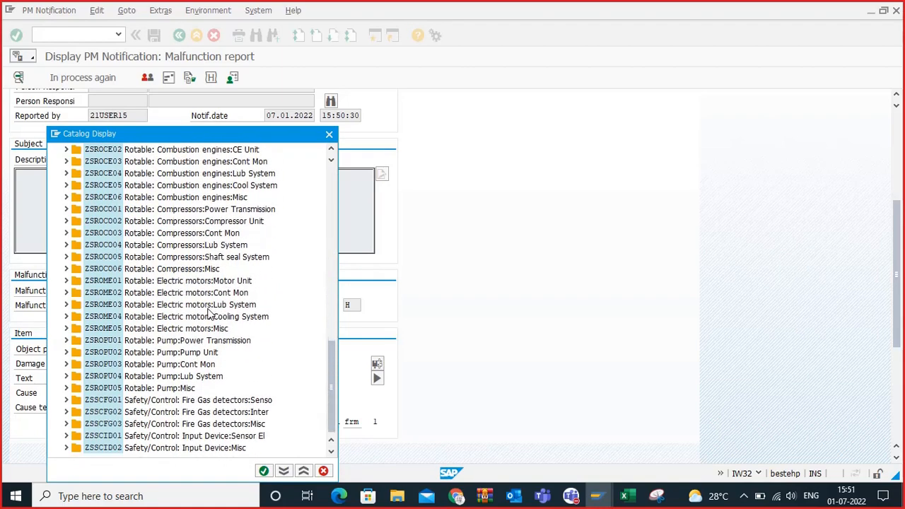
pyautogui.scroll(7, 210, 316)
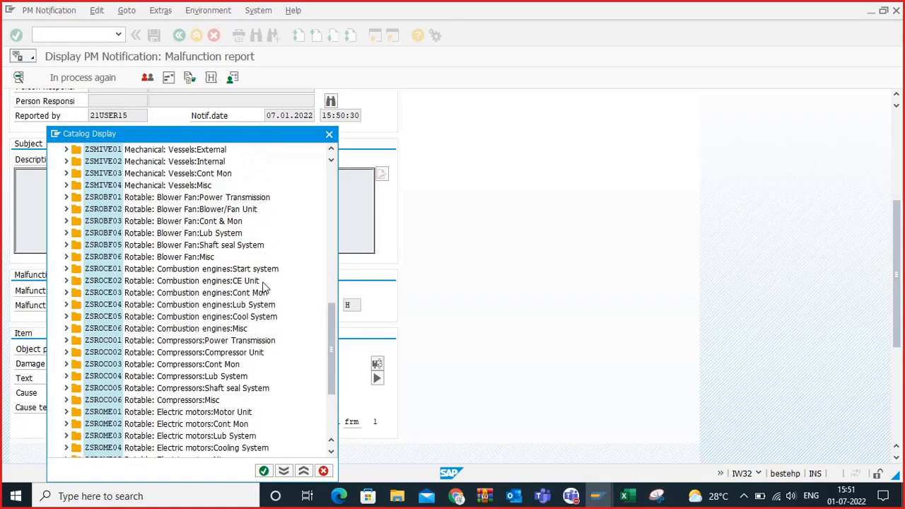
pyautogui.scroll(6, 264, 286)
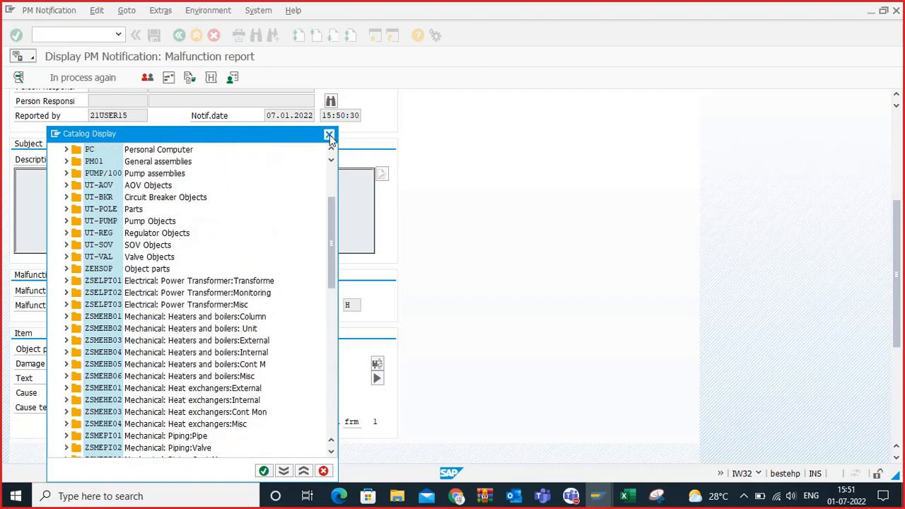
pyautogui.click(329, 134)
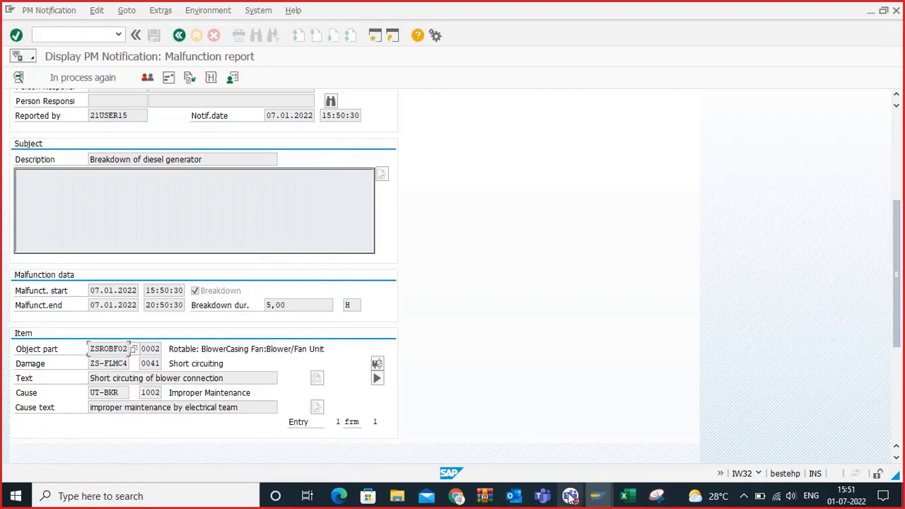
pyautogui.moveTo(569, 497)
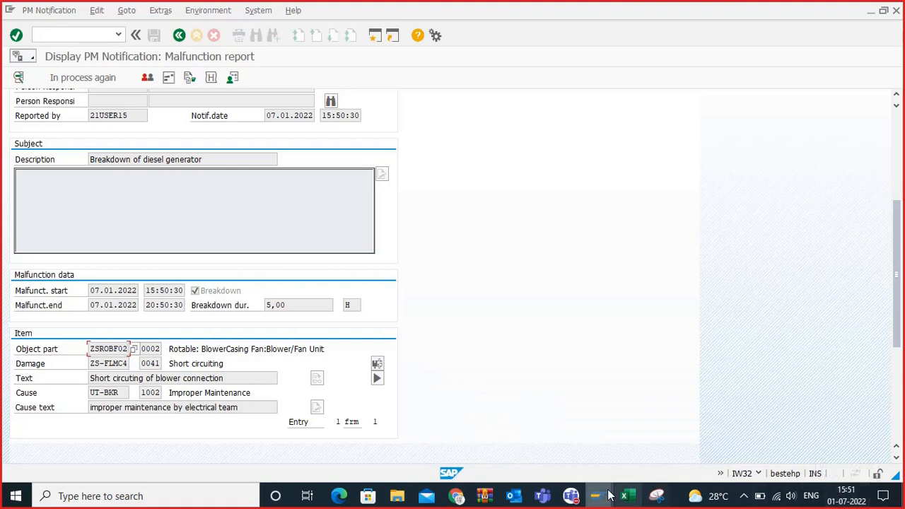
pyautogui.click(839, 495)
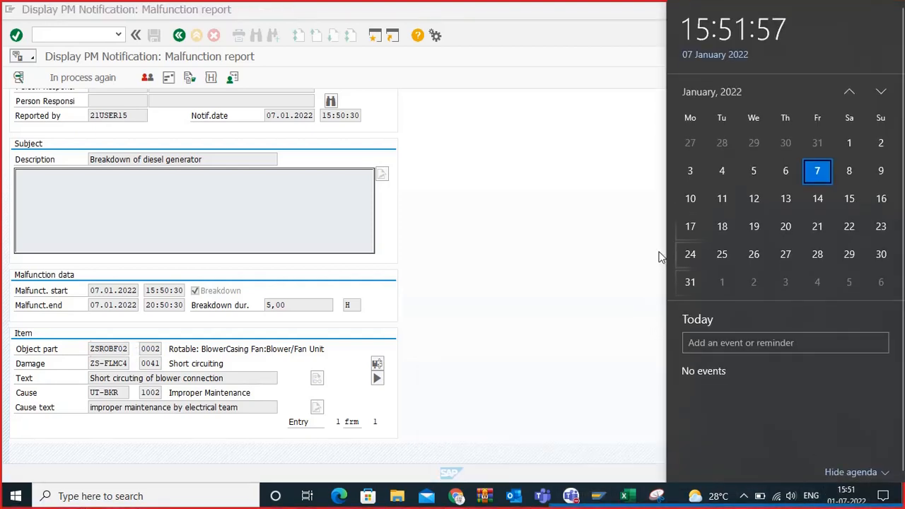
pyautogui.click(631, 506)
pyautogui.moveTo(592, 408); pyautogui.dragTo(465, 265)
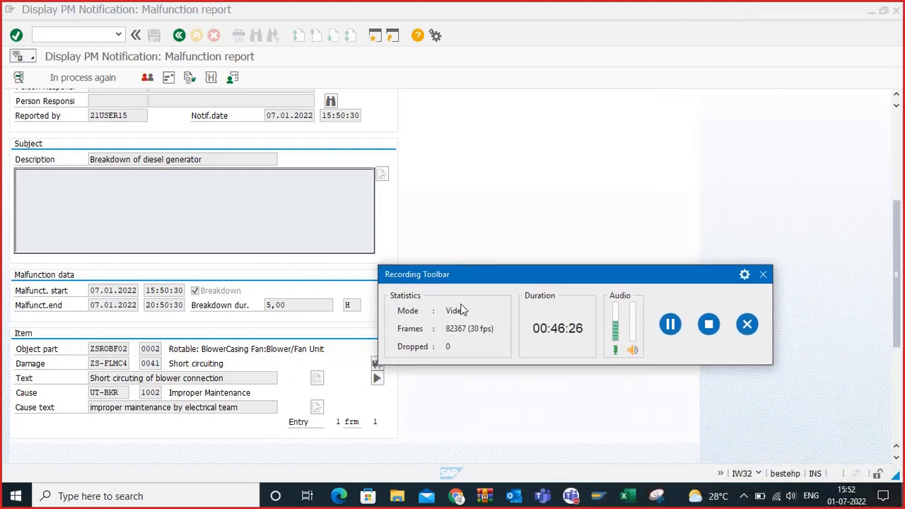